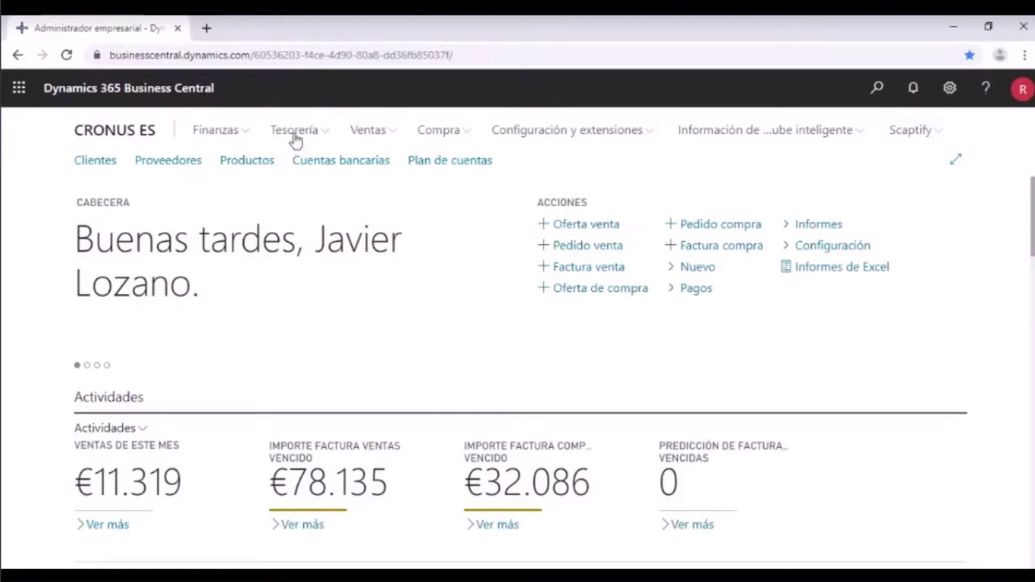
# Start personalizing the home page and check the hide option and addable fields for its Actividades section.
pyautogui.click(947, 90)
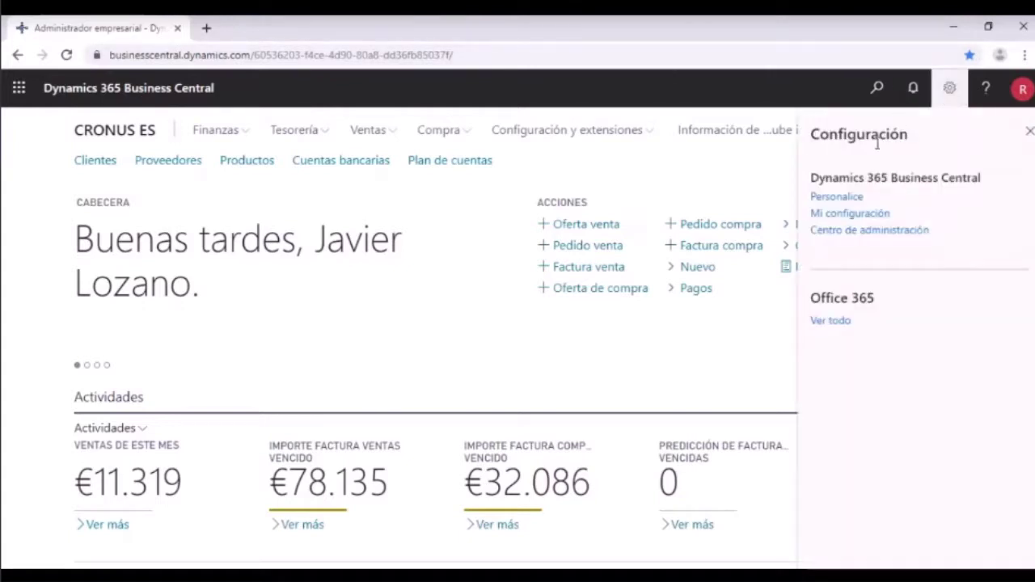
pyautogui.click(838, 198)
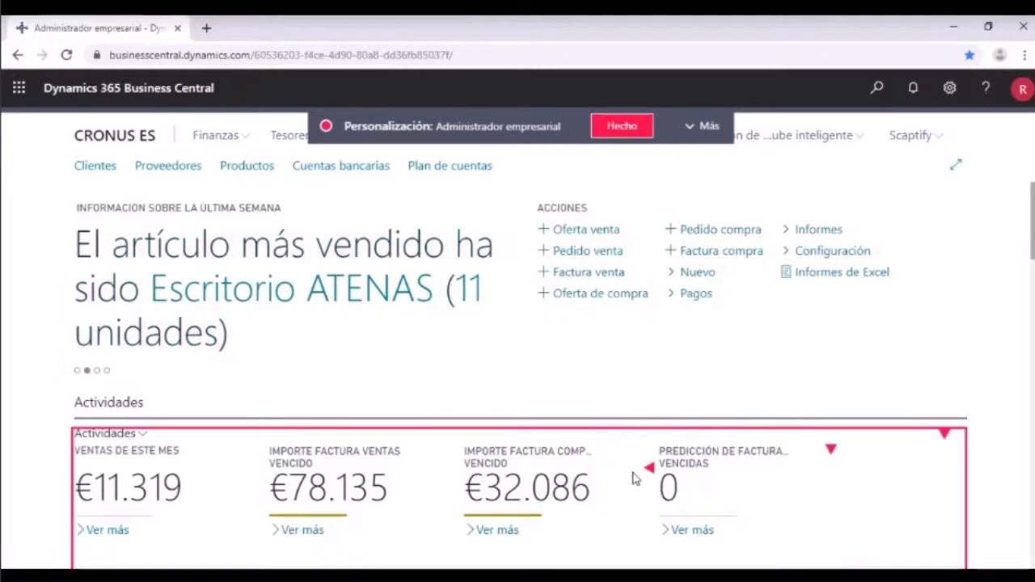
pyautogui.scroll(-2, 700, 471)
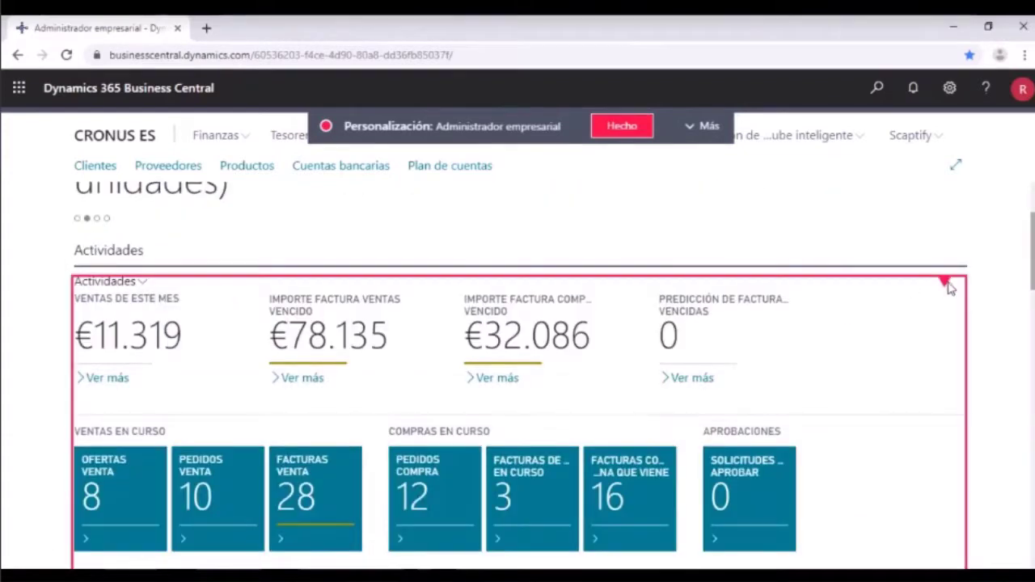
pyautogui.click(831, 299)
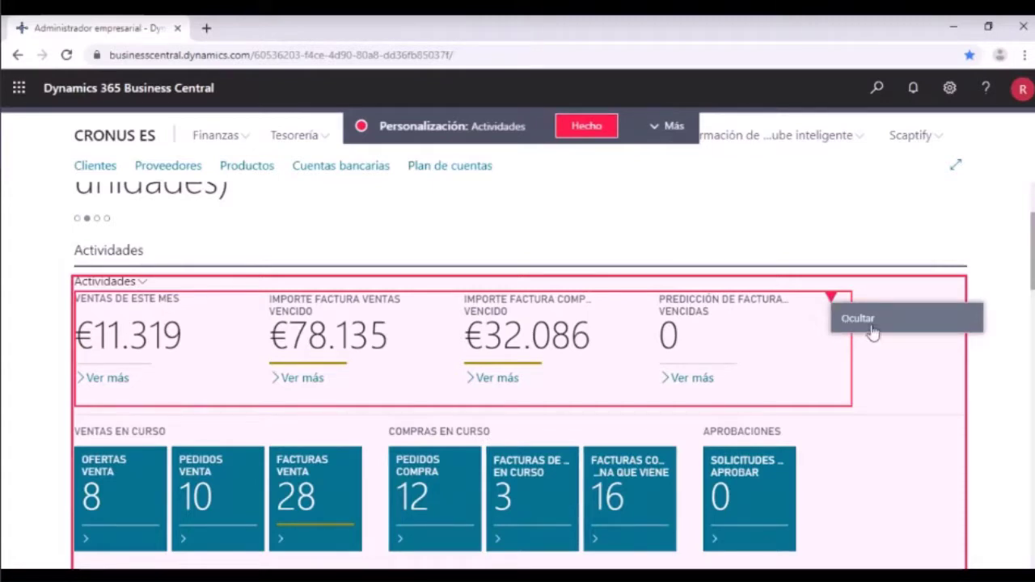
pyautogui.click(660, 130)
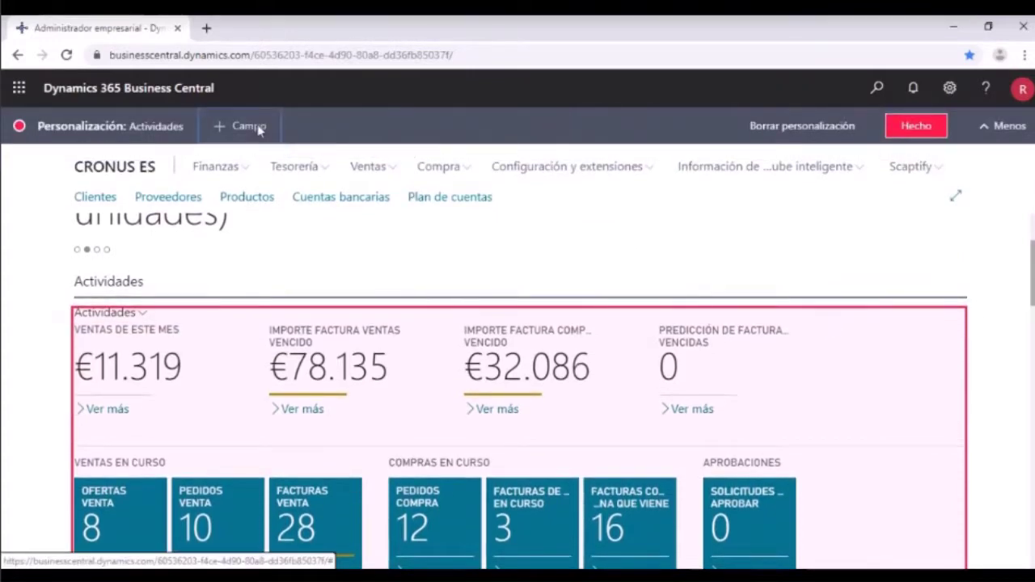
pyautogui.click(258, 128)
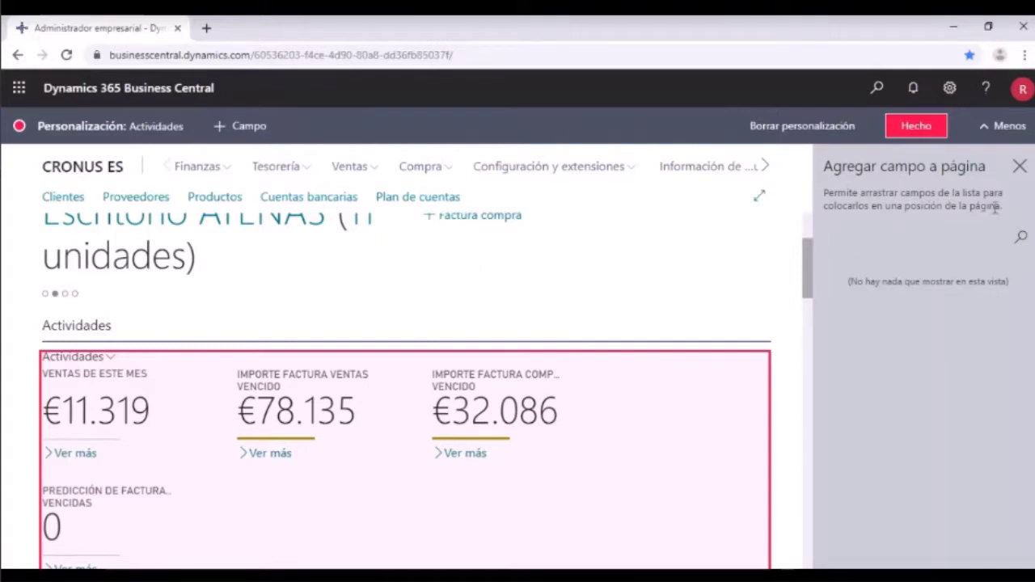
pyautogui.click(1018, 167)
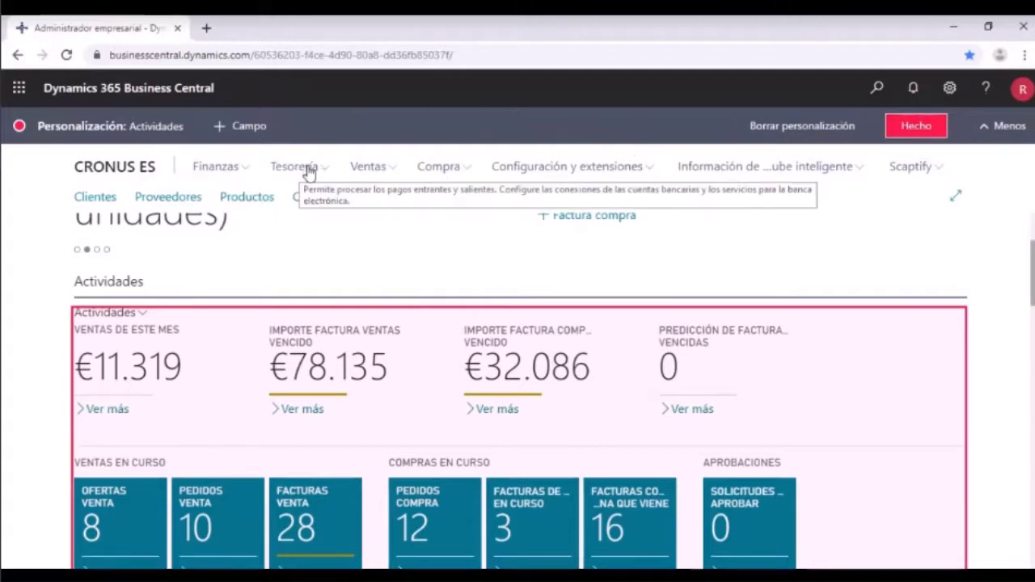
# Open the Clientes list under Ventas while personalizing and hide its information pane.
pyautogui.click(244, 173)
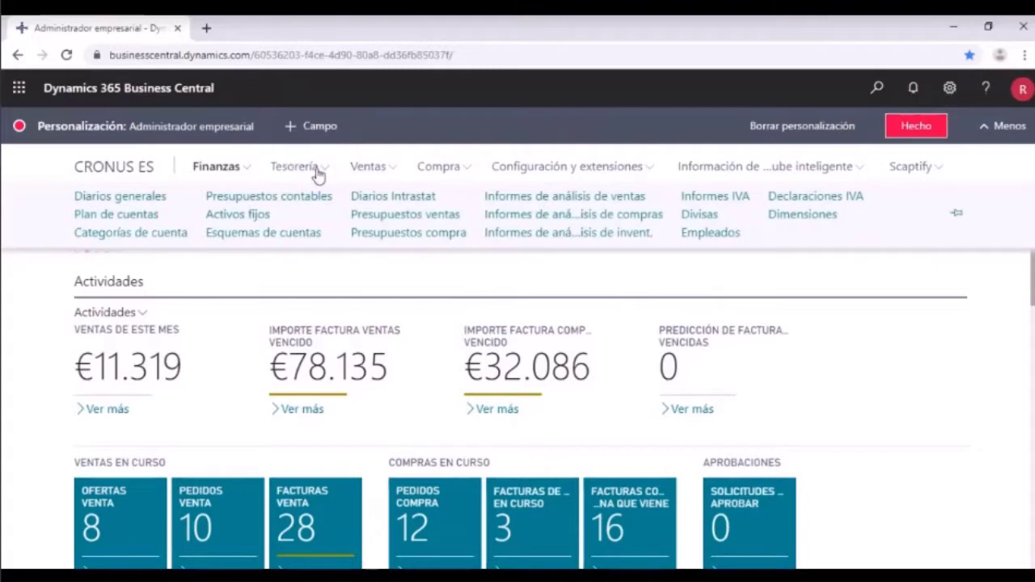
pyautogui.click(389, 173)
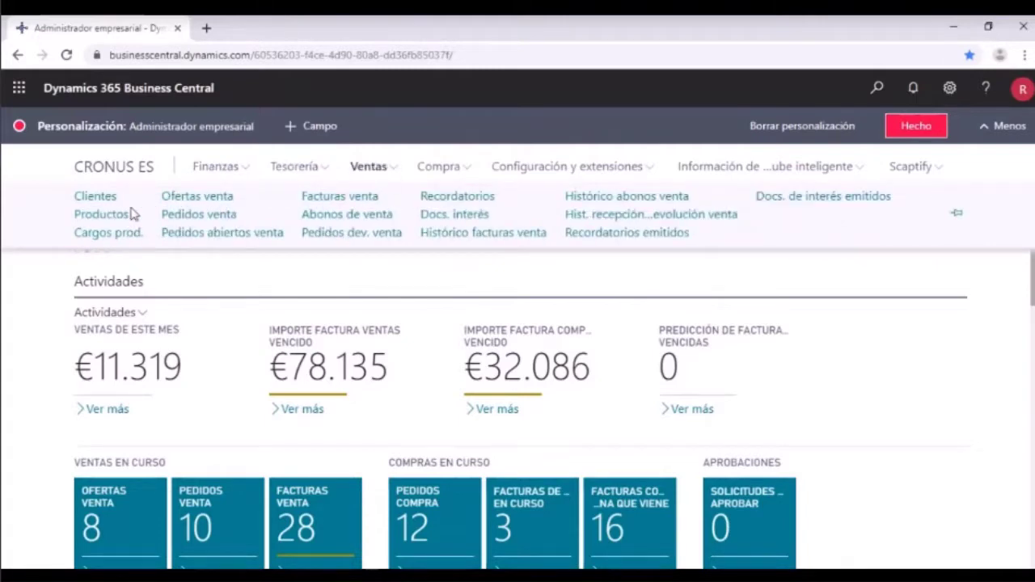
pyautogui.click(99, 195)
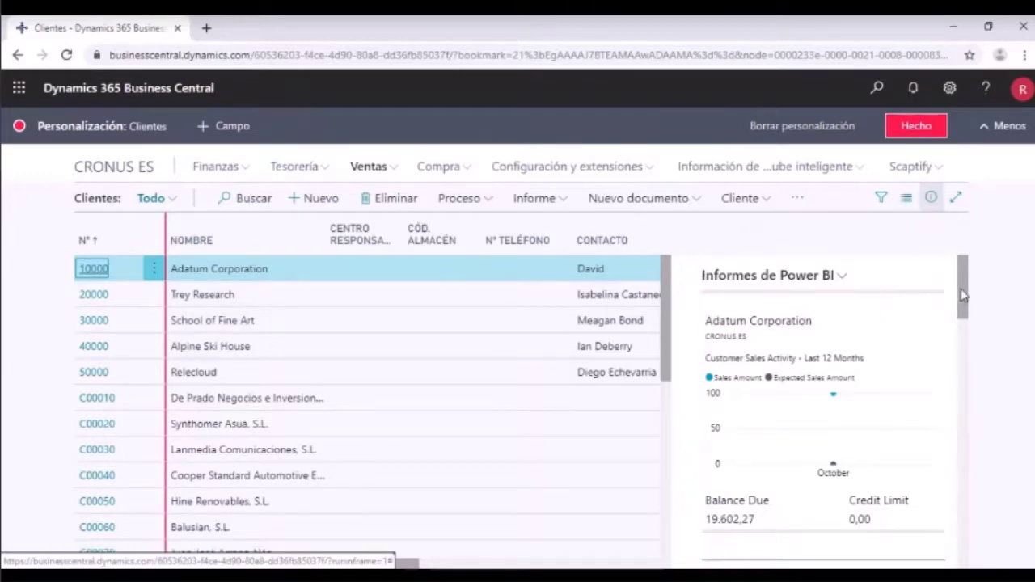
pyautogui.moveTo(964, 298); pyautogui.dragTo(887, 272)
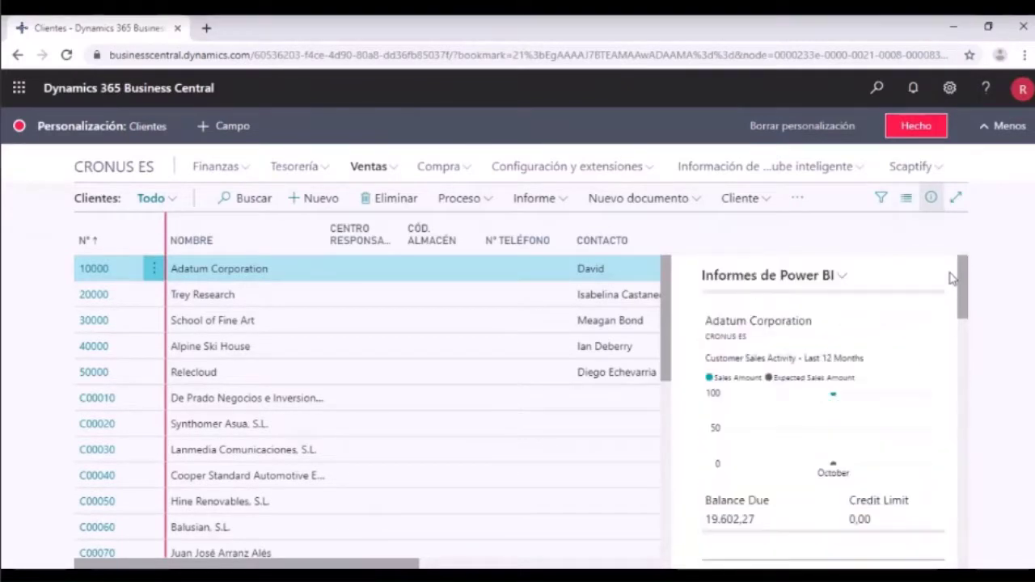
pyautogui.click(931, 203)
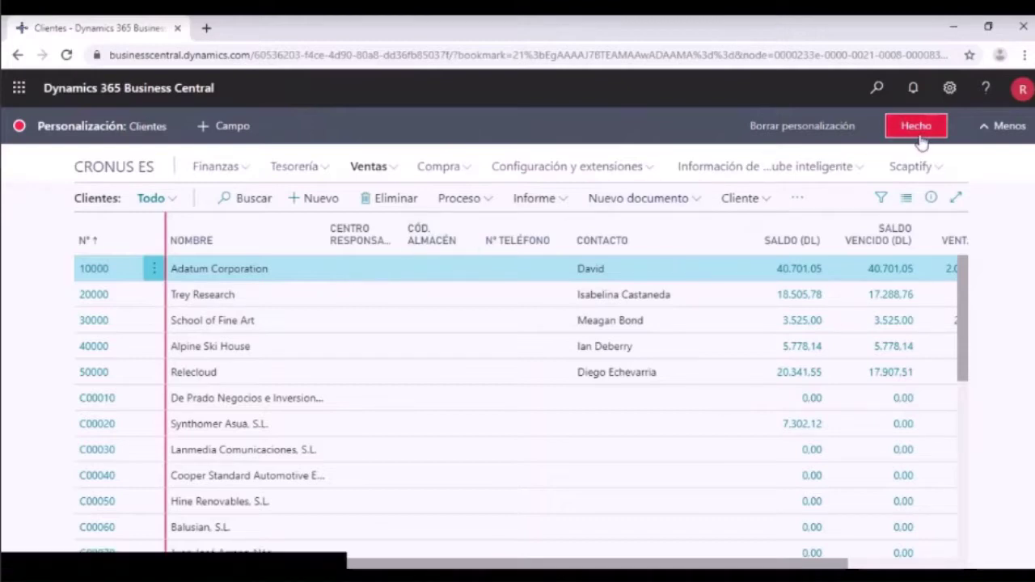
# Add the Cód. país/región field to the customer list as a column between Nº and Nombre.
pyautogui.click(241, 127)
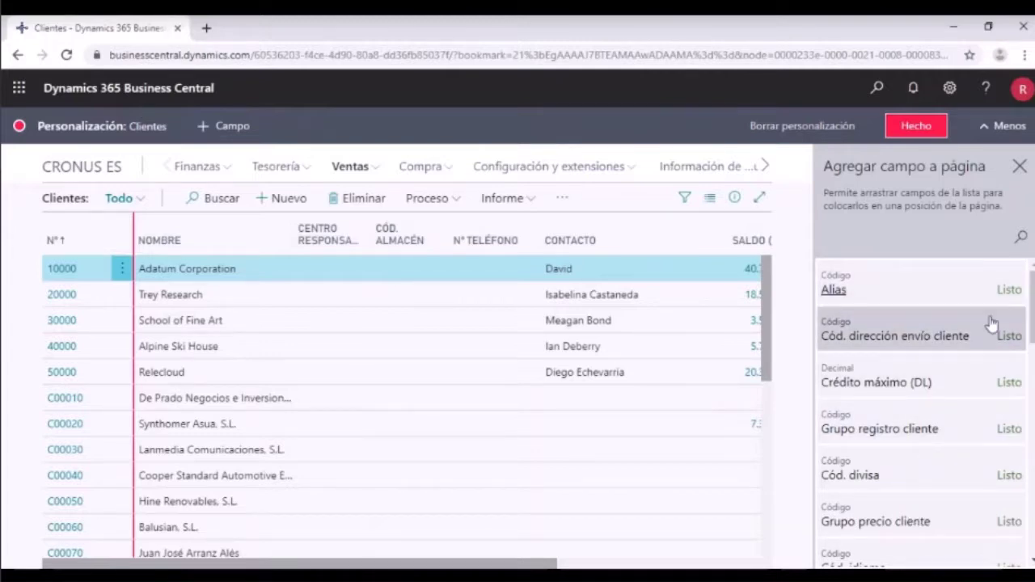
pyautogui.moveTo(1032, 309); pyautogui.dragTo(1033, 407)
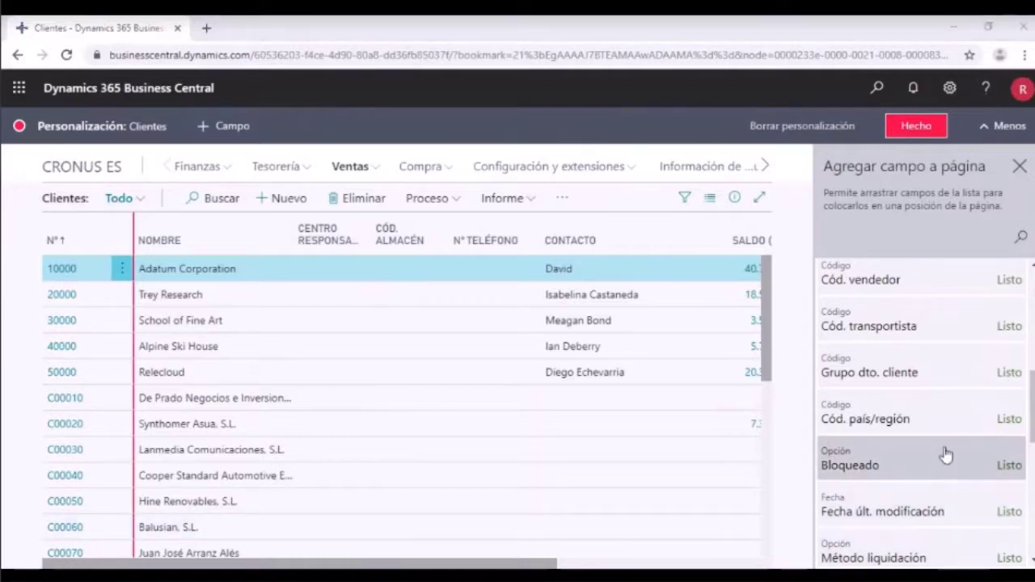
pyautogui.click(919, 415)
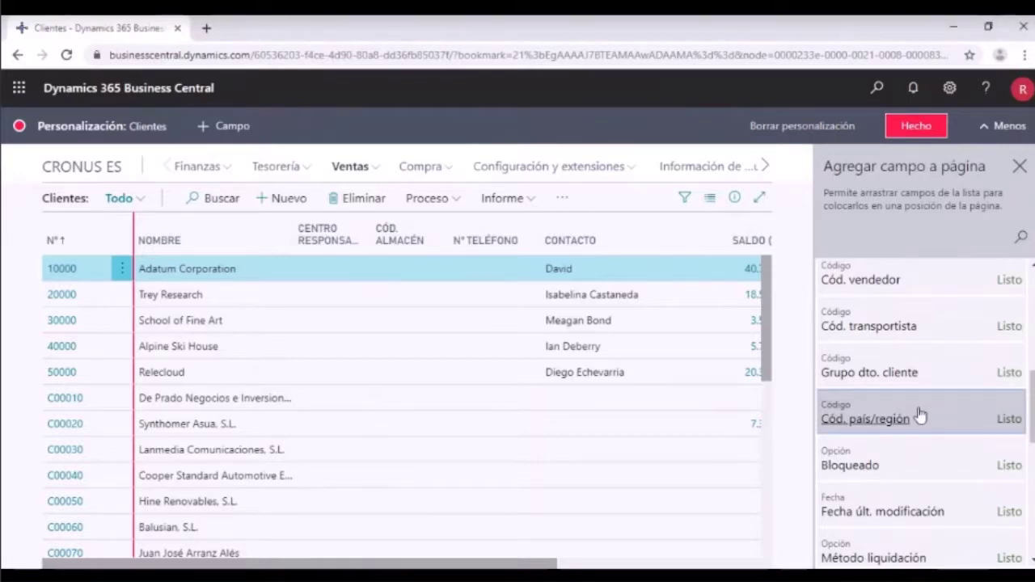
pyautogui.moveTo(919, 415); pyautogui.dragTo(137, 240)
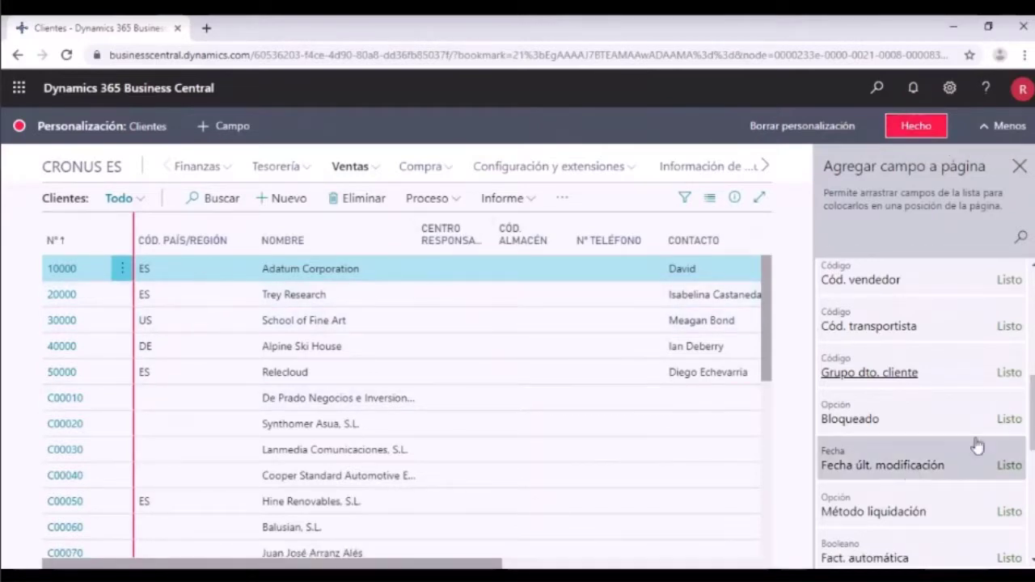
# Look through the remaining fields that can be added to the customer list, and close the field list.
pyautogui.scroll(-10, 971, 404)
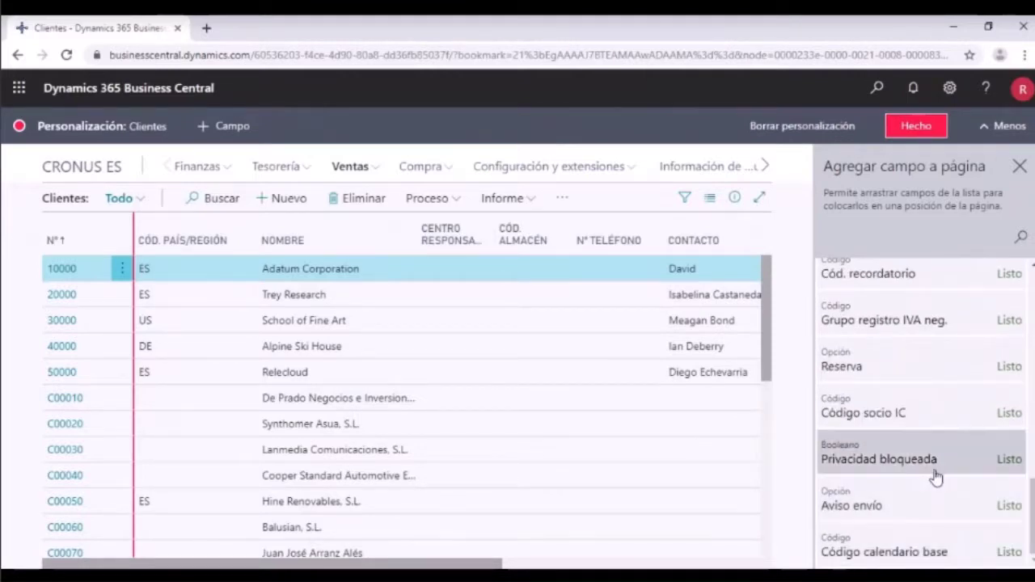
pyautogui.scroll(4, 906, 364)
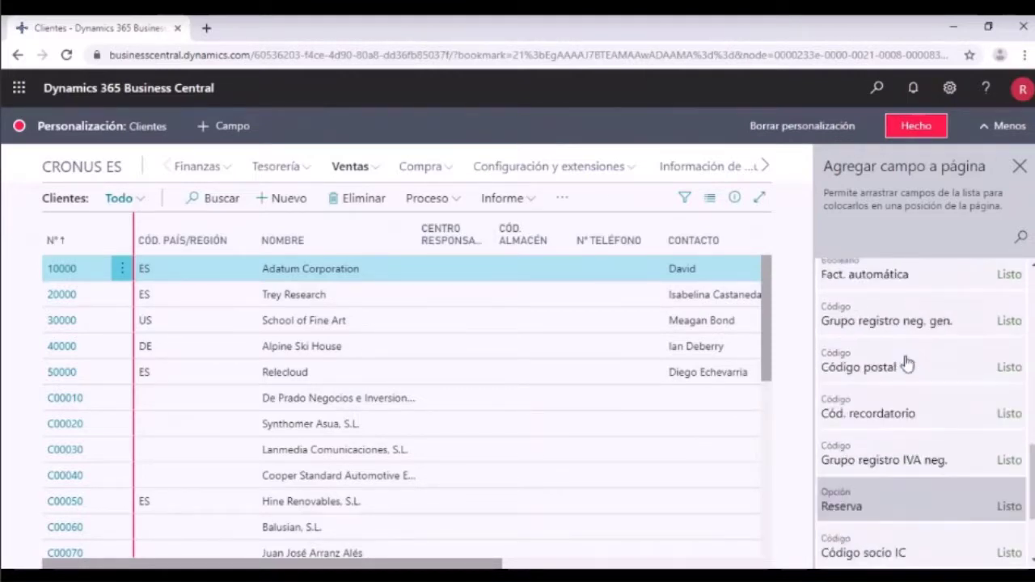
pyautogui.scroll(8, 907, 364)
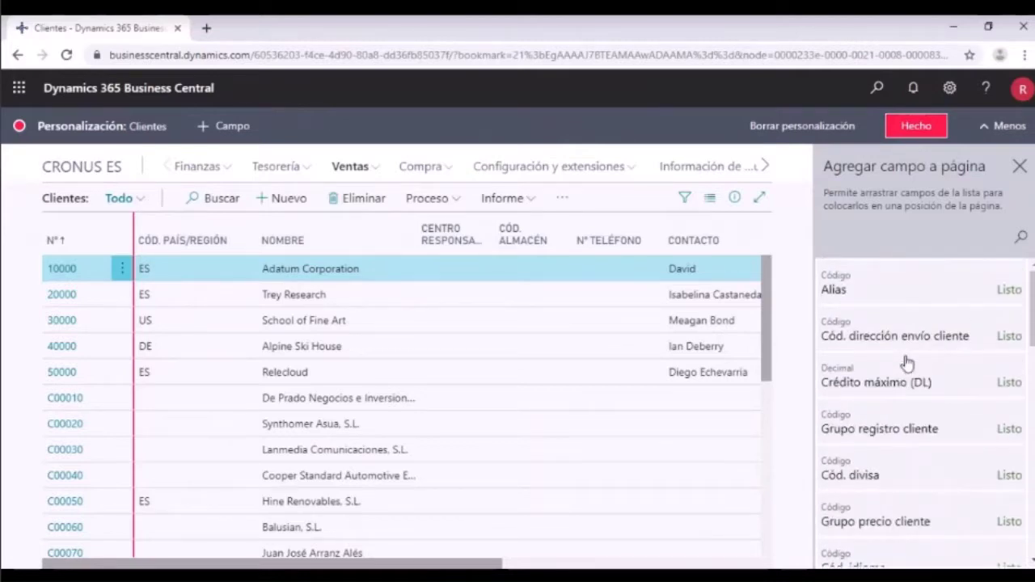
pyautogui.scroll(-12, 907, 364)
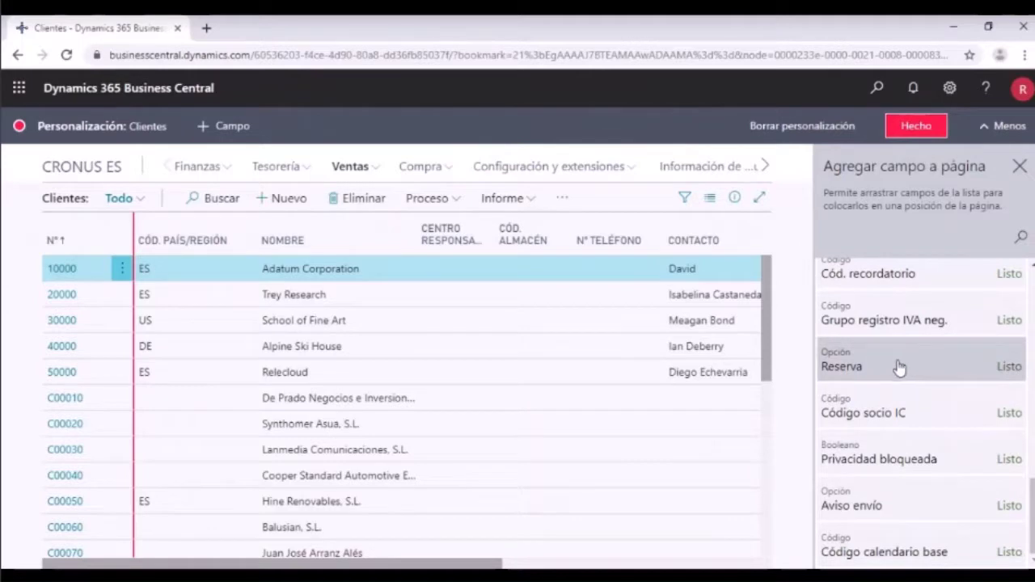
pyautogui.scroll(12, 906, 366)
pyautogui.scroll(1, 898, 368)
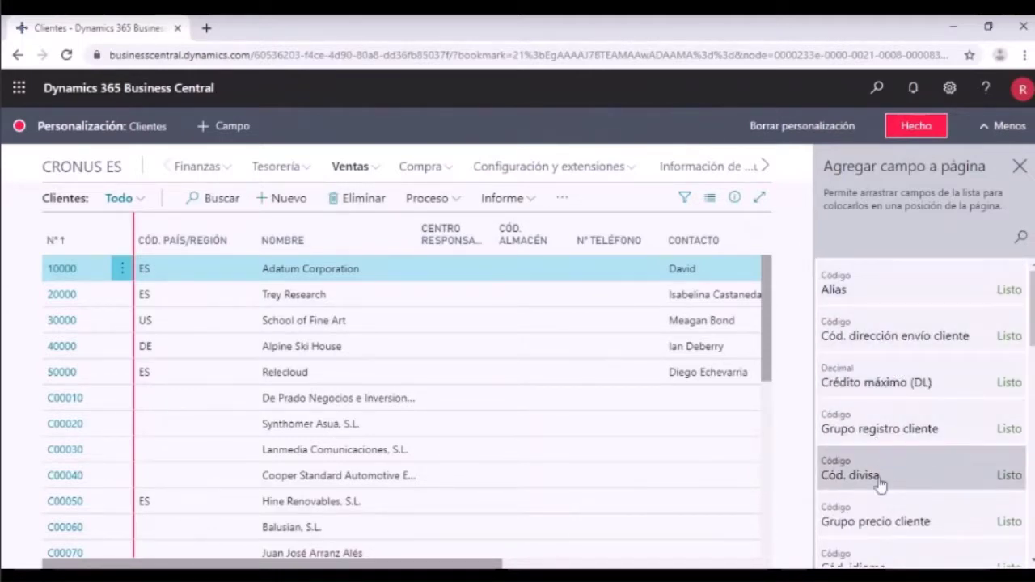
pyautogui.scroll(-10, 906, 477)
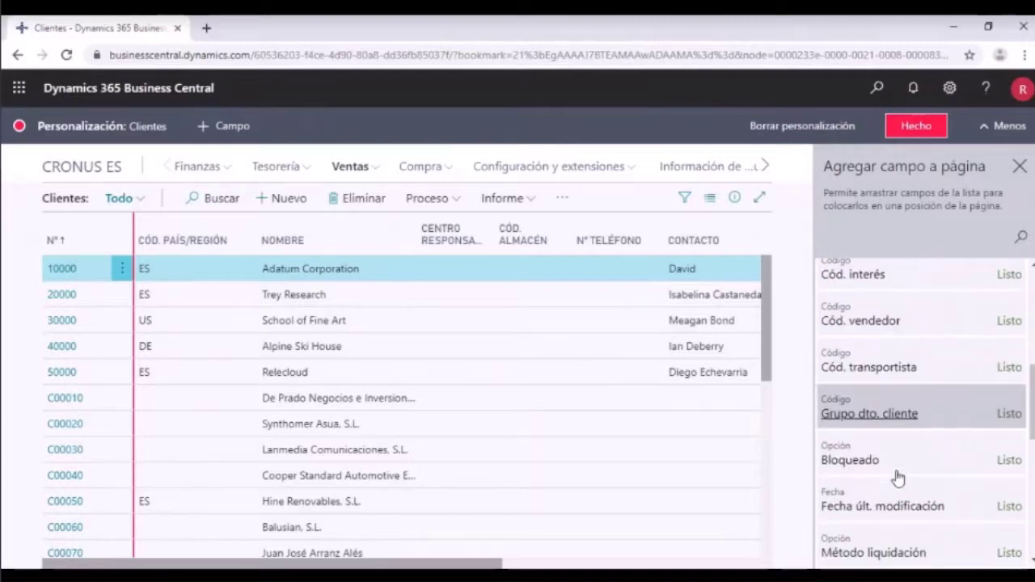
pyautogui.click(1020, 168)
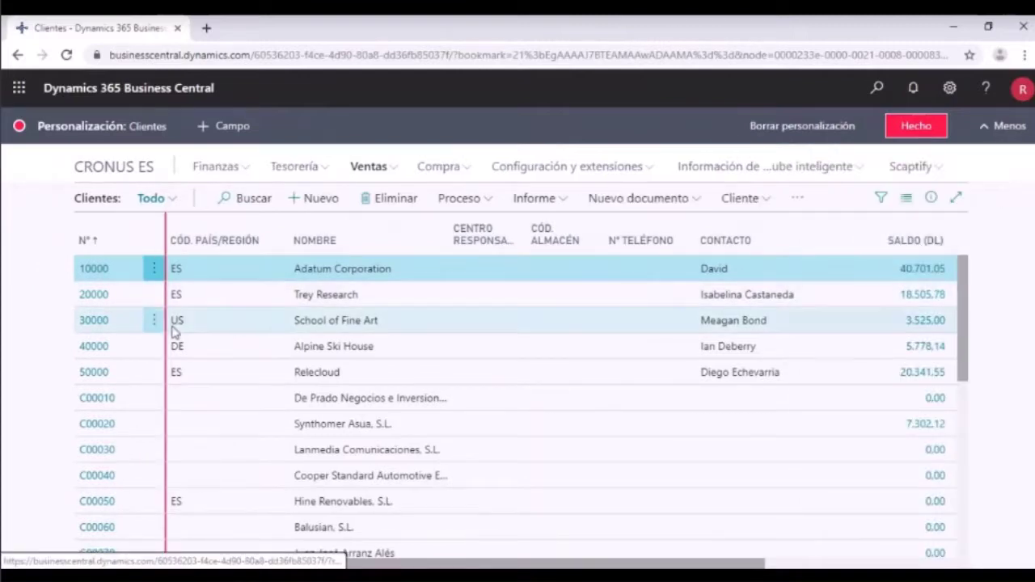
# Open the ledger entries behind Adatum Corporation's Saldo (DL) and review the details shown beside them.
pyautogui.click(928, 277)
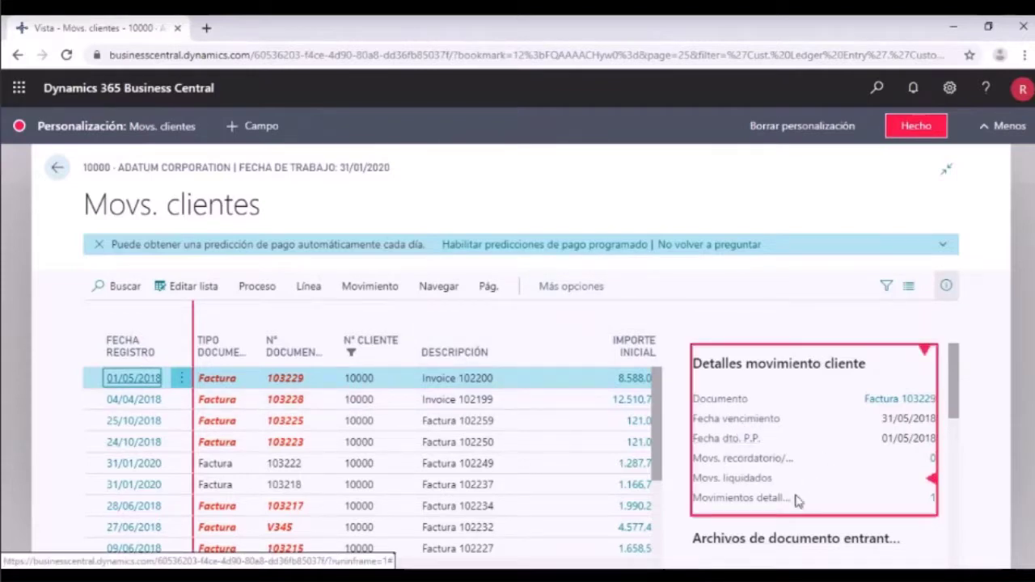
pyautogui.scroll(-5, 813, 539)
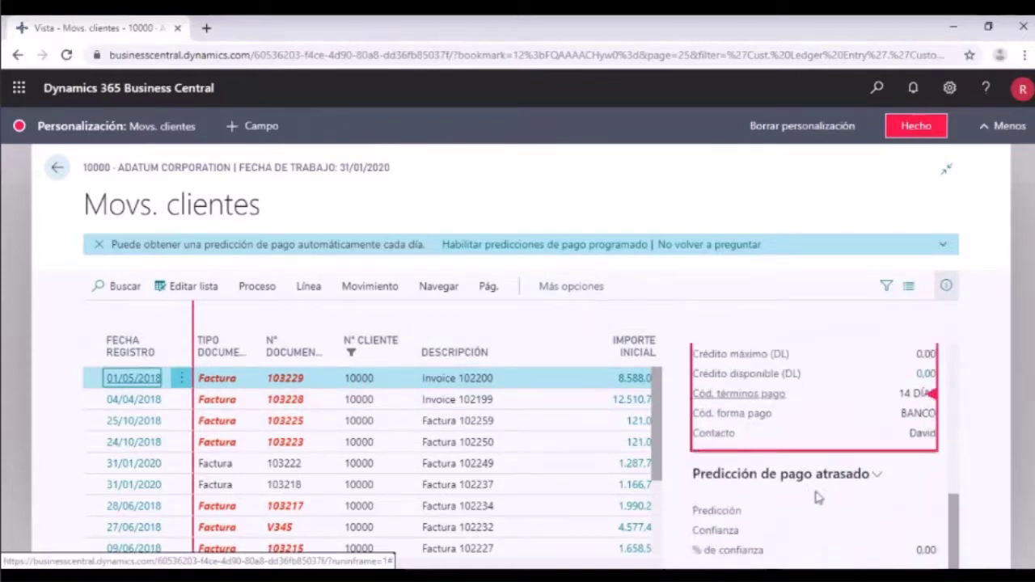
pyautogui.scroll(5, 811, 498)
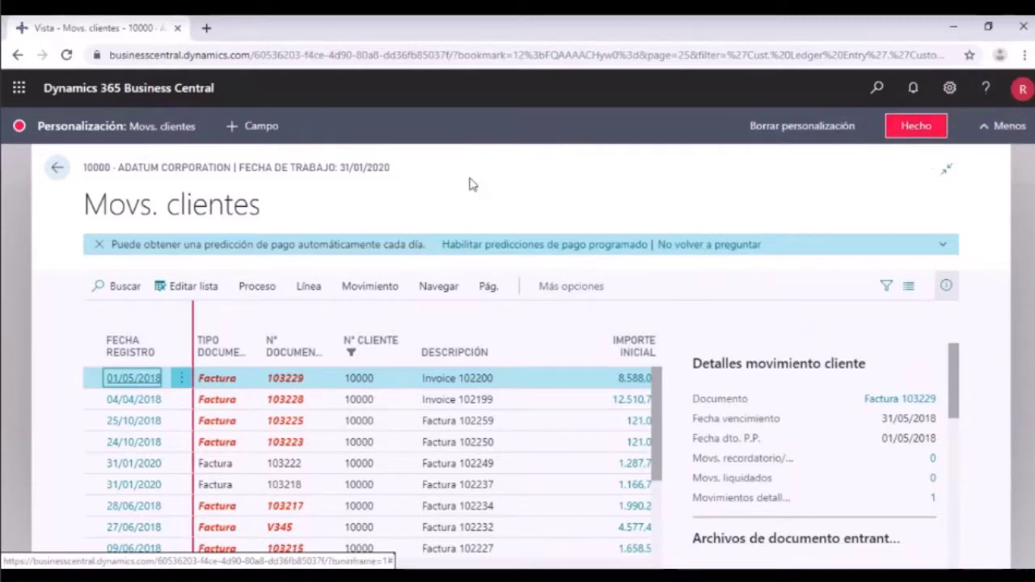
# Finish the personalization and return to the customer list.
pyautogui.click(920, 132)
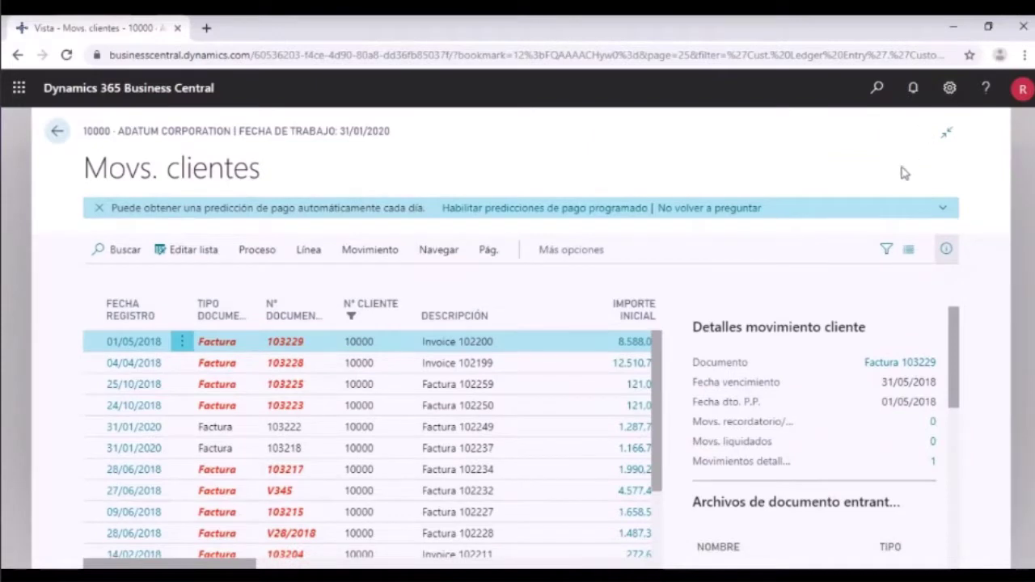
pyautogui.click(54, 132)
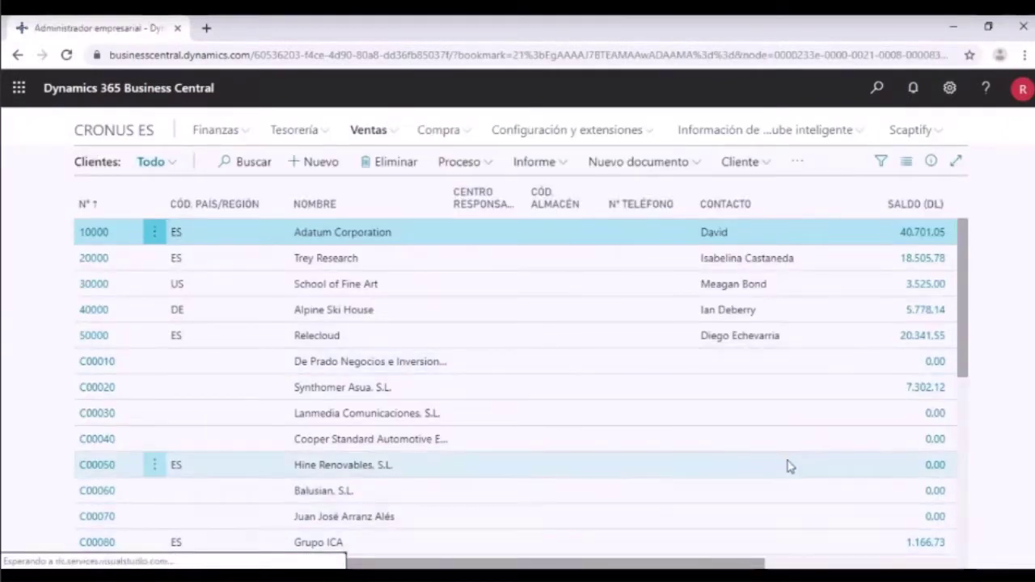
# Go to the Business Central administration center and launch the Sandbox environment from its details page.
pyautogui.click(950, 89)
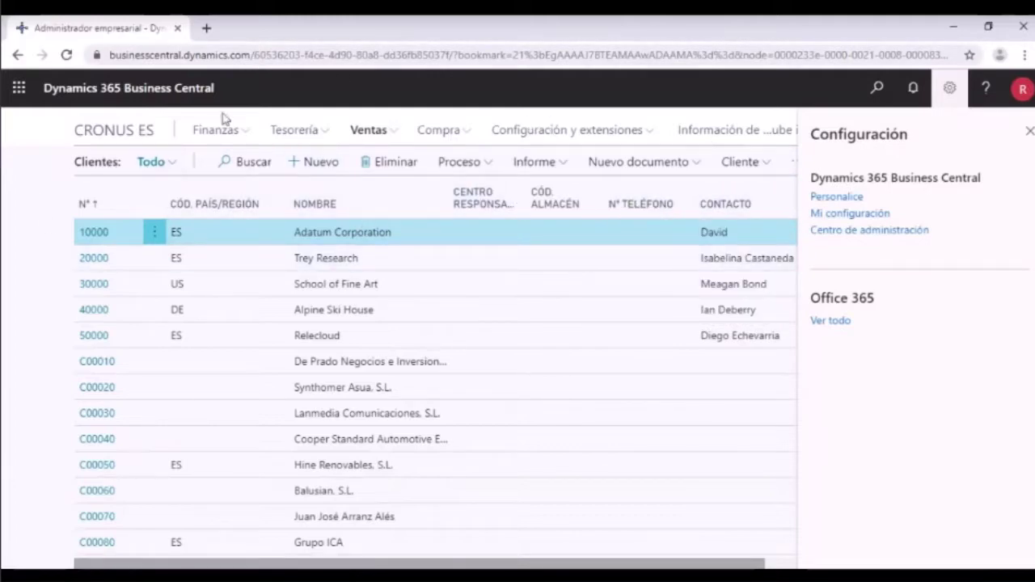
pyautogui.click(857, 232)
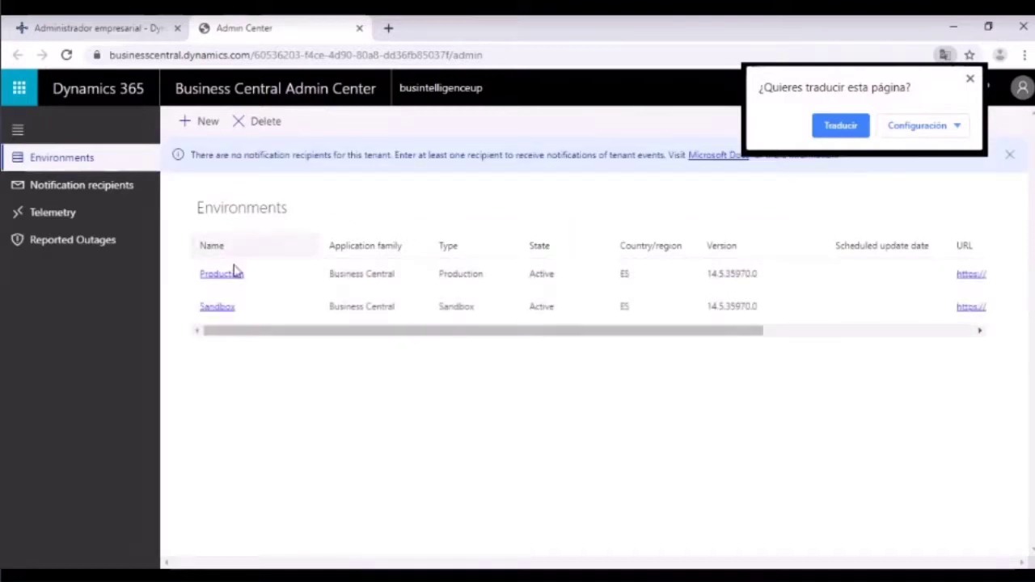
pyautogui.click(218, 309)
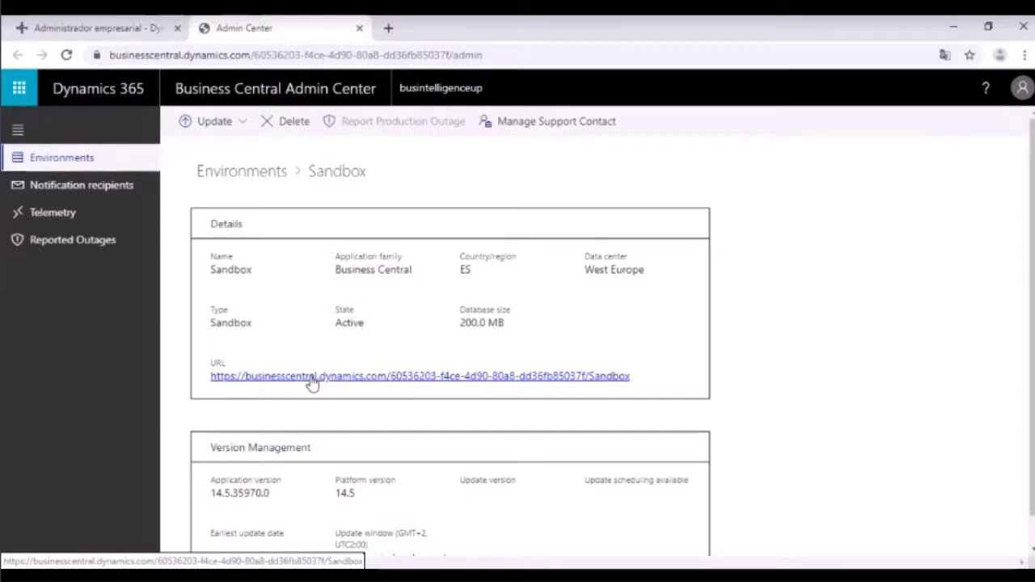
pyautogui.click(312, 377)
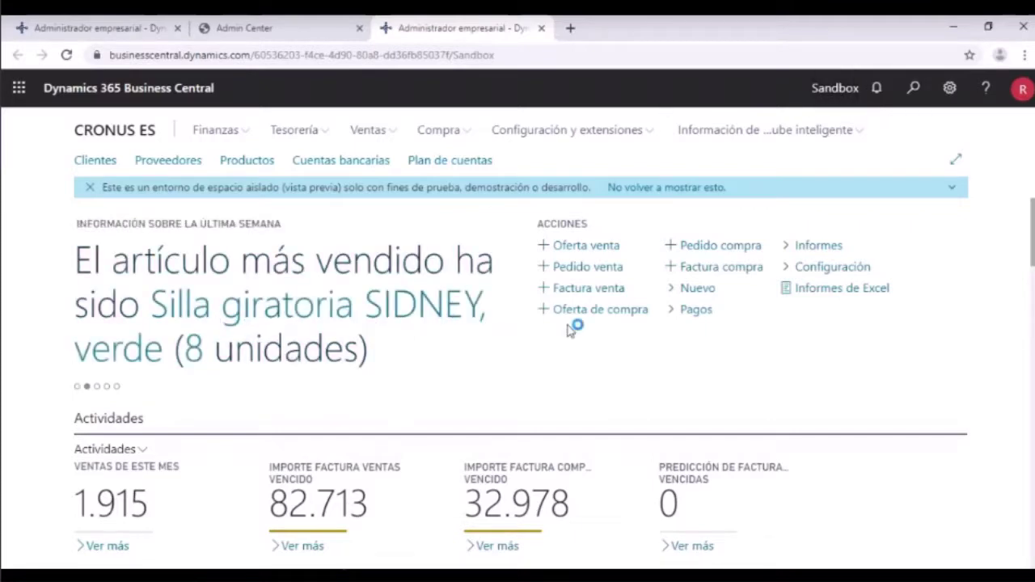
# Look over the Sandbox home page and start design mode (Diseño) on it.
pyautogui.scroll(-2, 624, 417)
pyautogui.scroll(-2, 625, 416)
pyautogui.scroll(4, 638, 363)
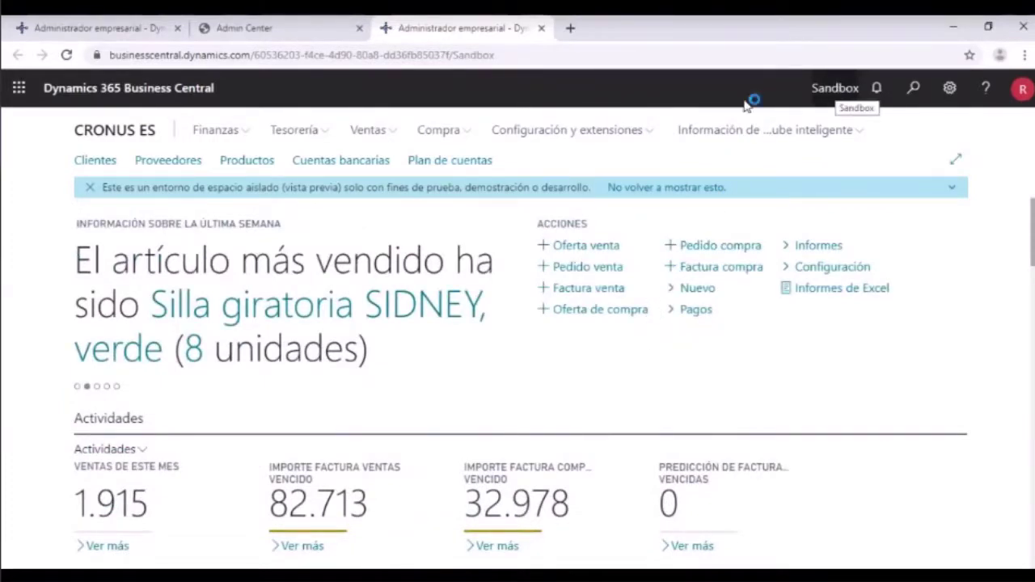
pyautogui.click(948, 96)
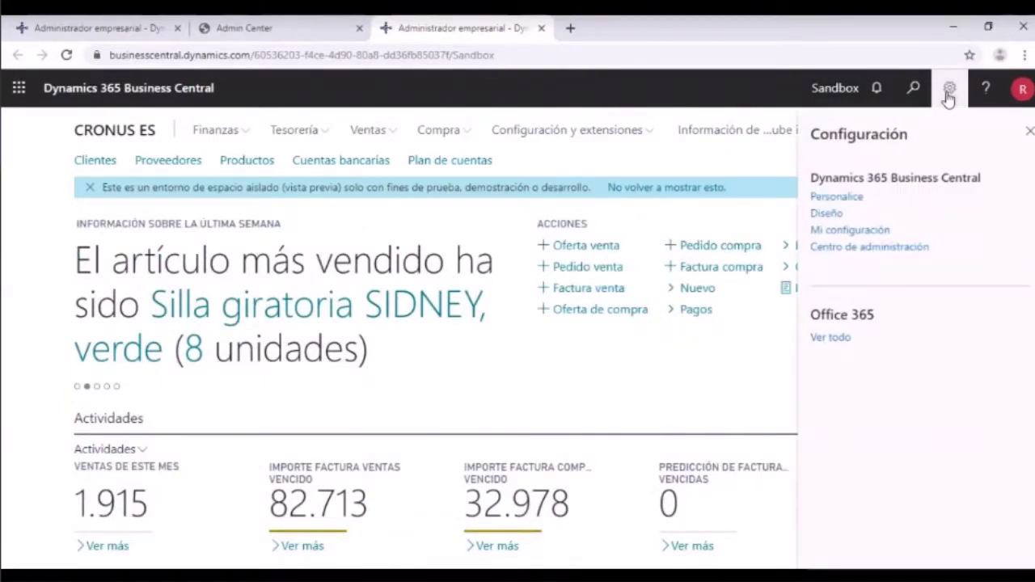
pyautogui.click(830, 216)
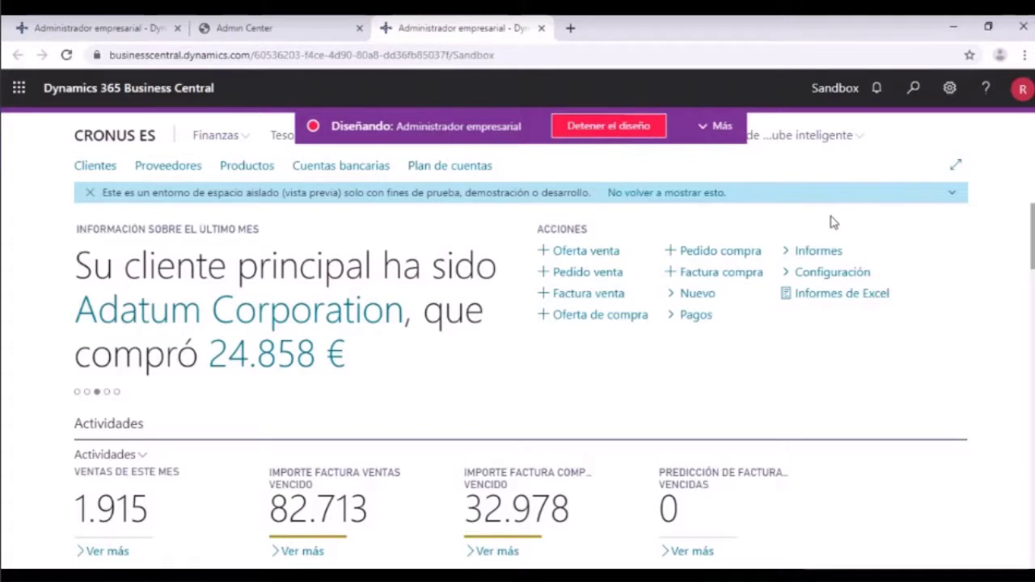
# Expand the design options and preview the home page in the phone, tablet and desktop layouts.
pyautogui.click(710, 138)
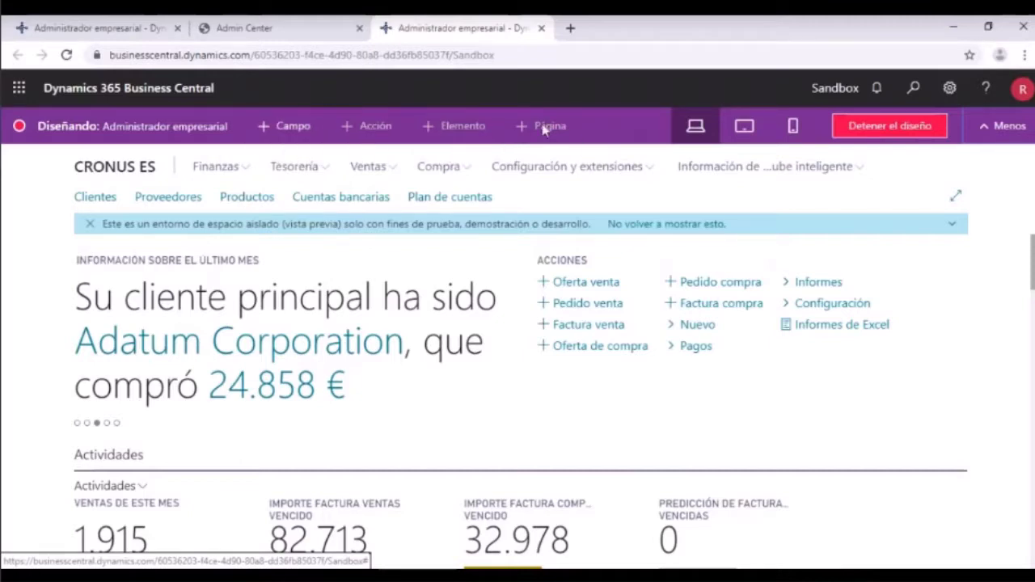
pyautogui.click(785, 136)
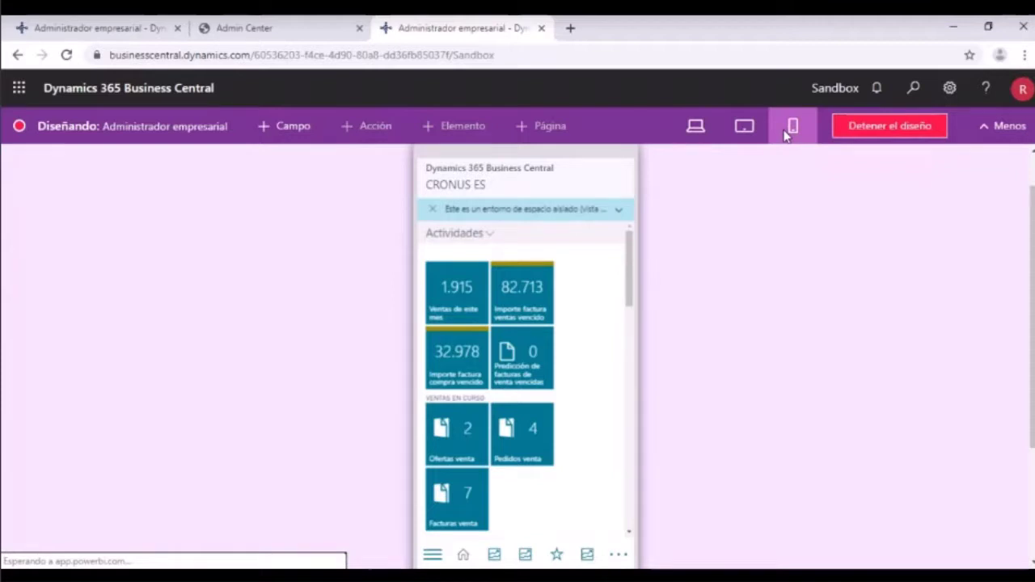
pyautogui.click(744, 133)
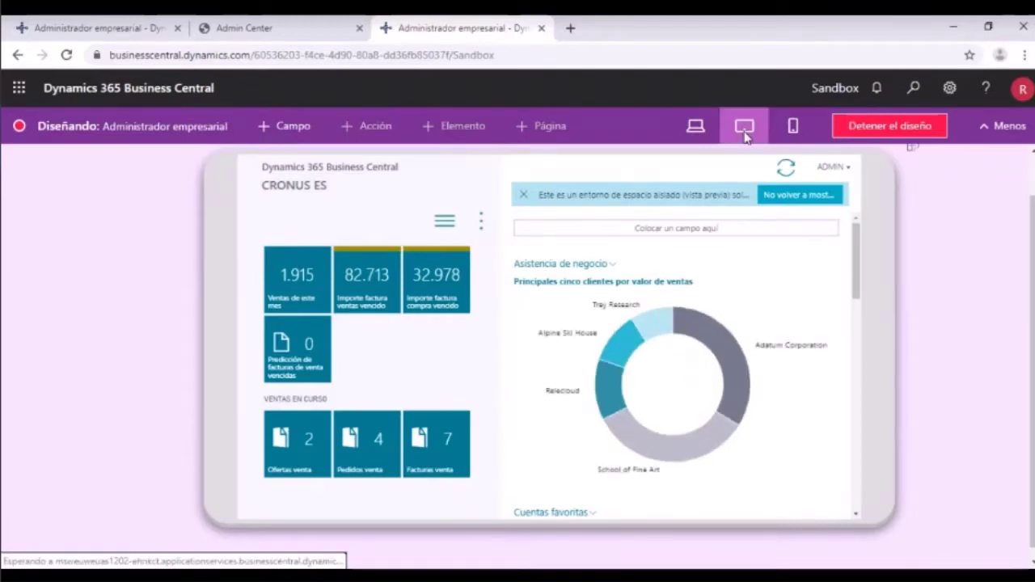
pyautogui.click(698, 132)
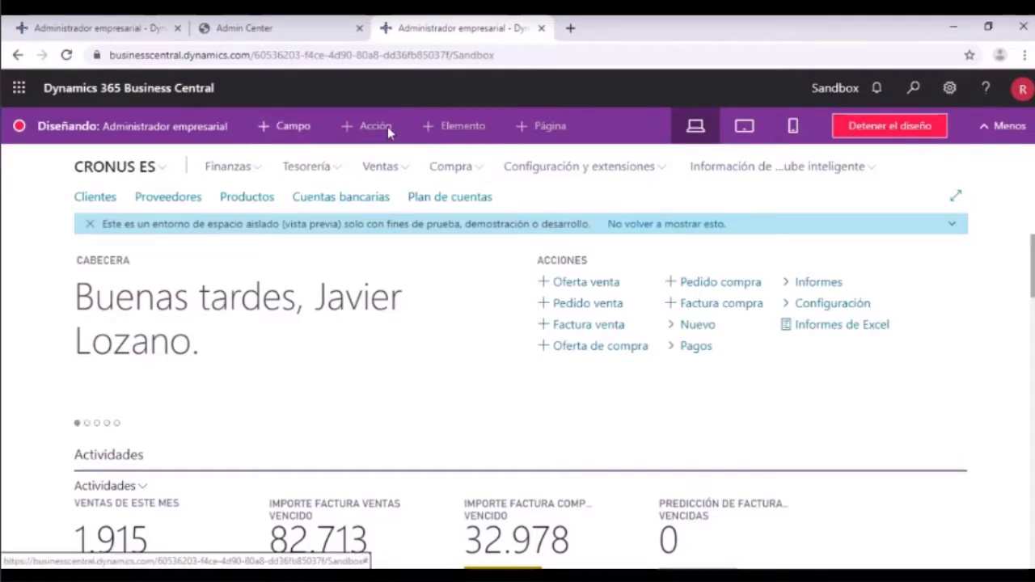
# Look over the Finanzas, Tesorería and Ventas page links and open the Clientes list in design mode.
pyautogui.click(258, 172)
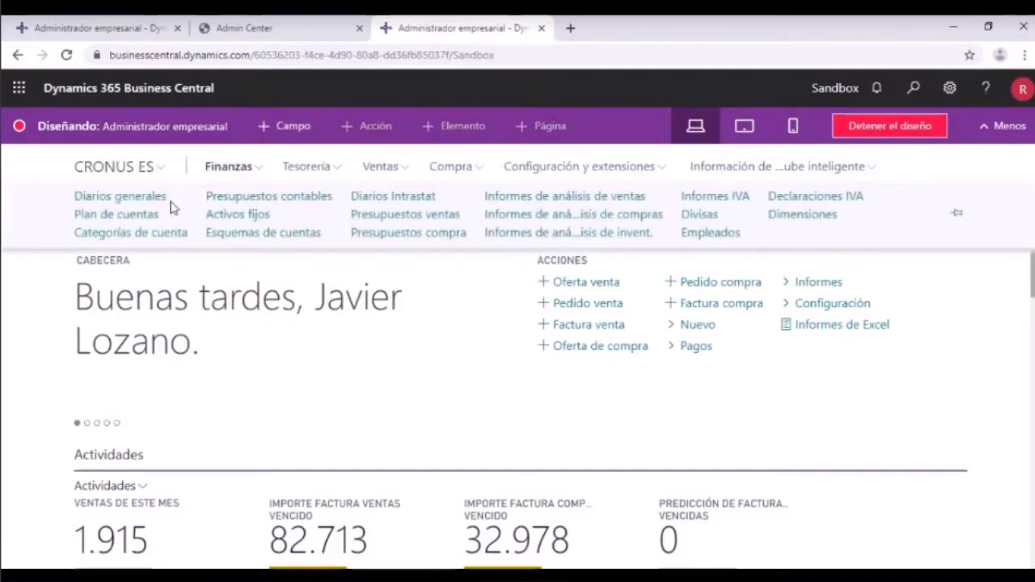
pyautogui.click(338, 171)
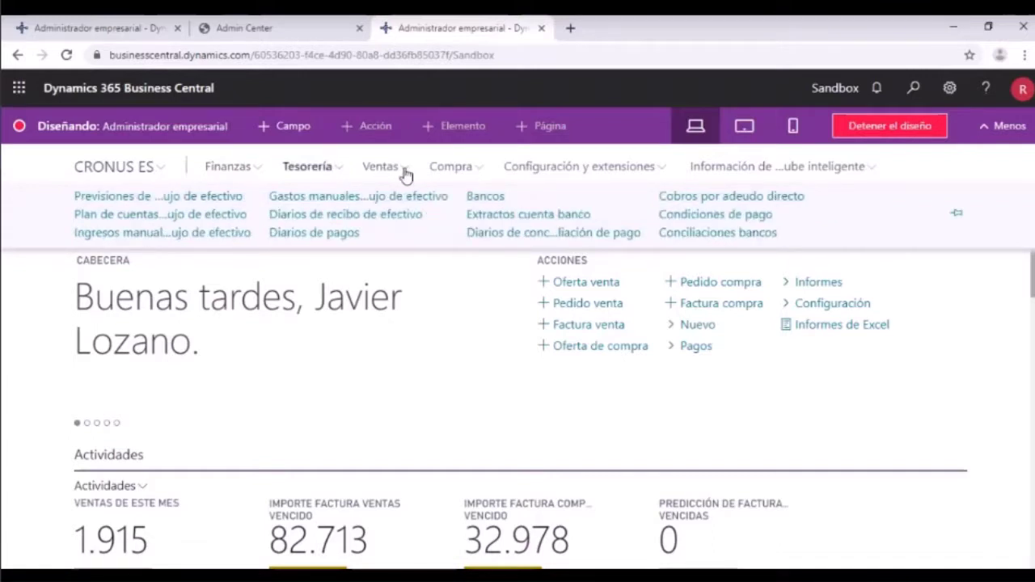
pyautogui.click(406, 173)
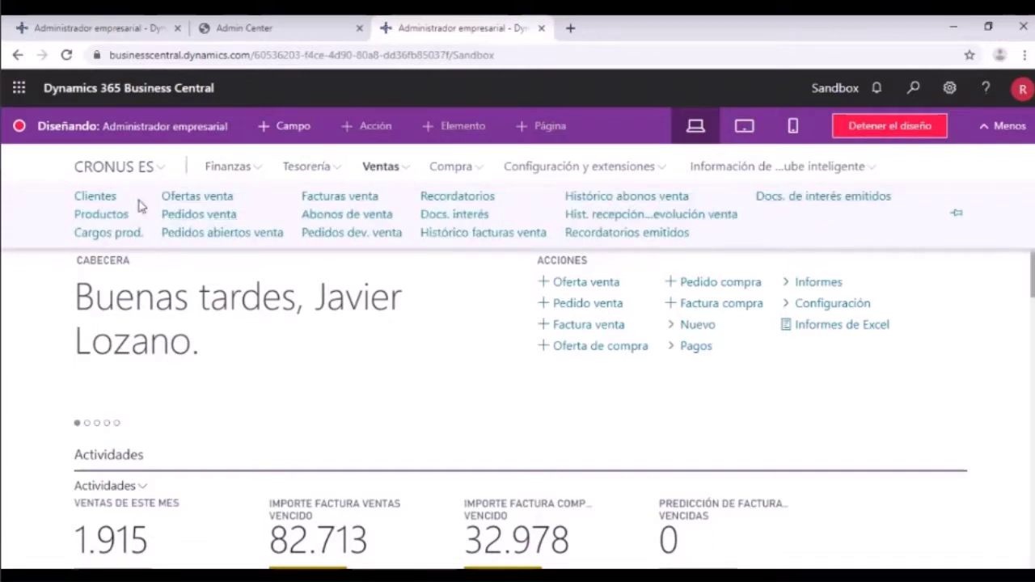
pyautogui.click(102, 196)
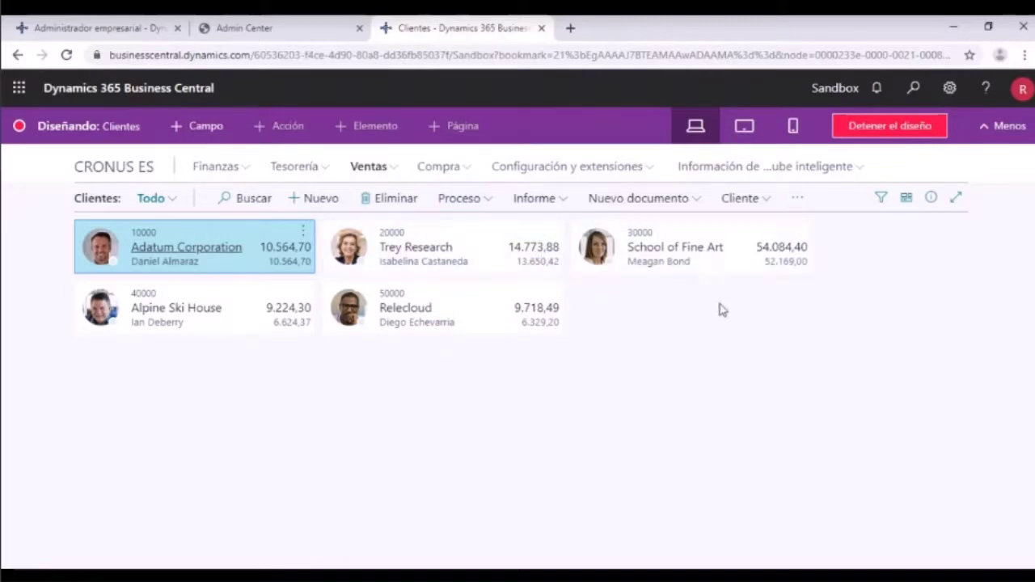
# Show the fields that can be added to the Clientes page and switch the customers to the Lista layout.
pyautogui.click(201, 127)
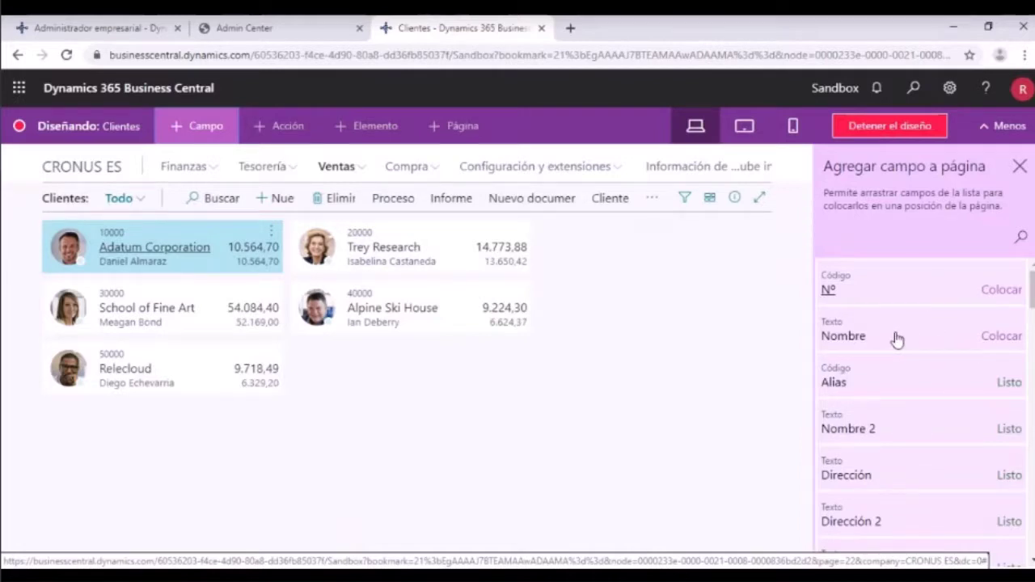
pyautogui.moveTo(896, 340); pyautogui.dragTo(427, 383)
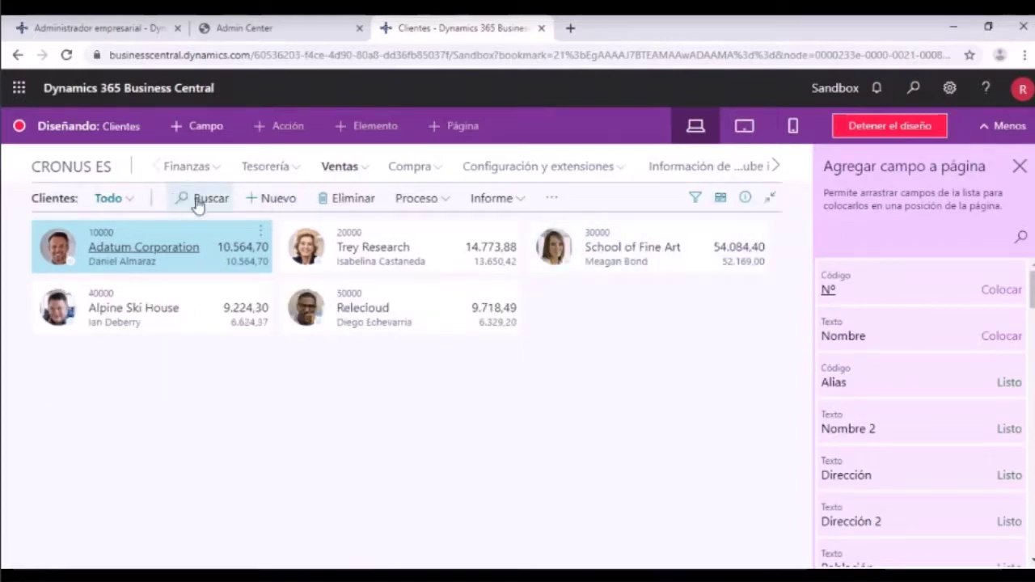
pyautogui.click(136, 203)
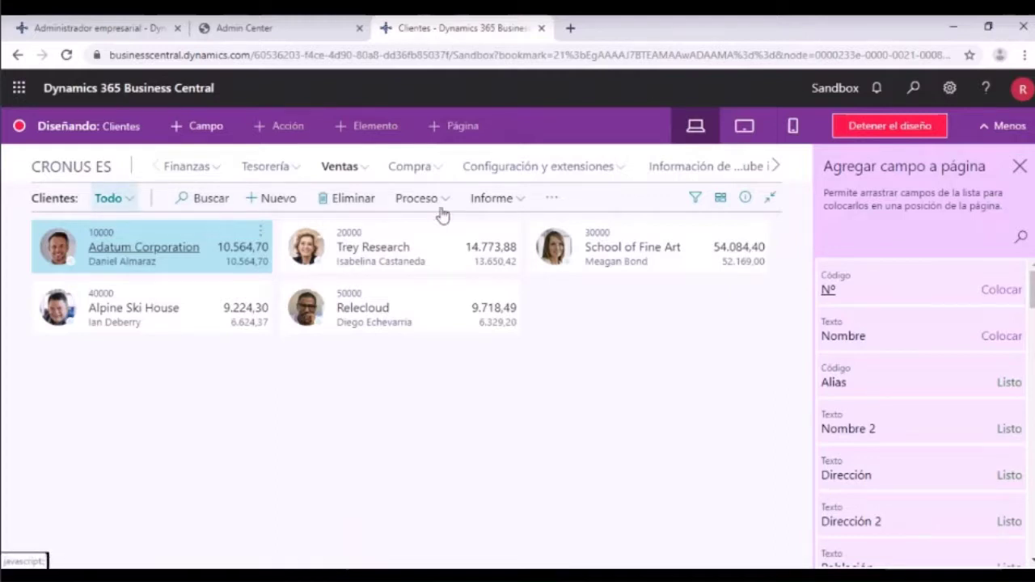
pyautogui.click(722, 200)
pyautogui.click(722, 200)
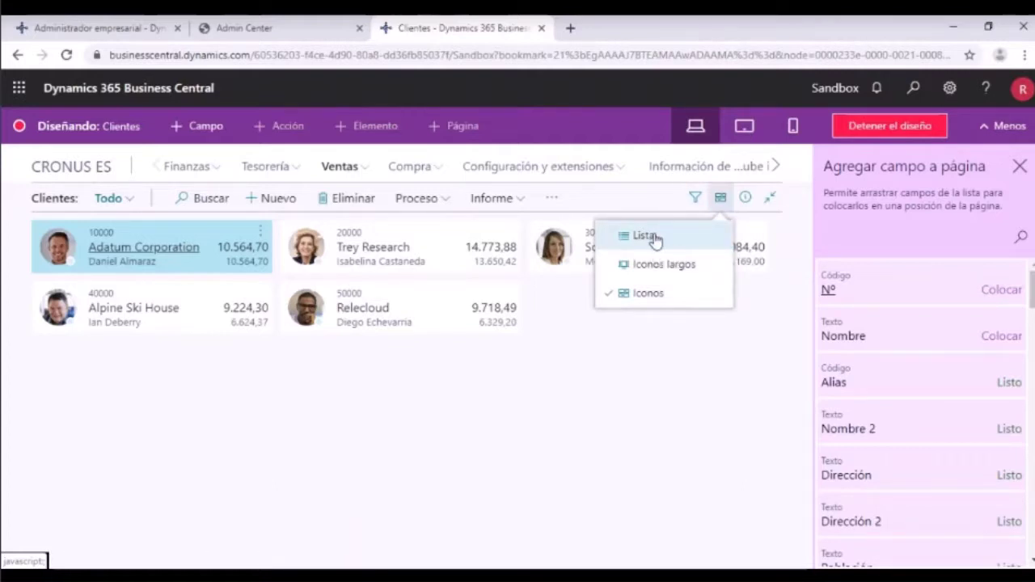
pyautogui.click(639, 242)
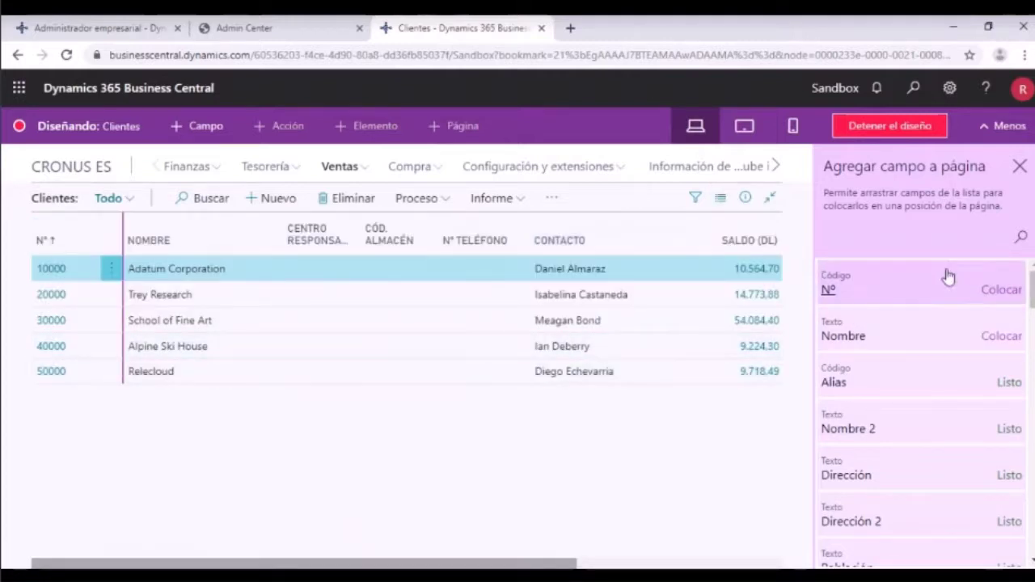
# Add the Alias field to the customer list as a column just before Nombre.
pyautogui.moveTo(931, 282); pyautogui.dragTo(139, 235)
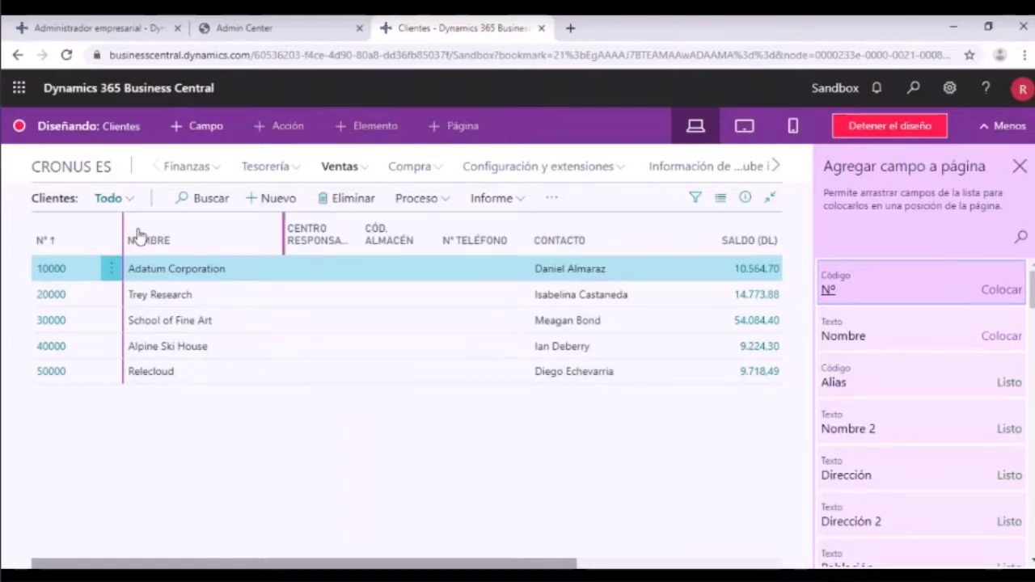
pyautogui.click(137, 234)
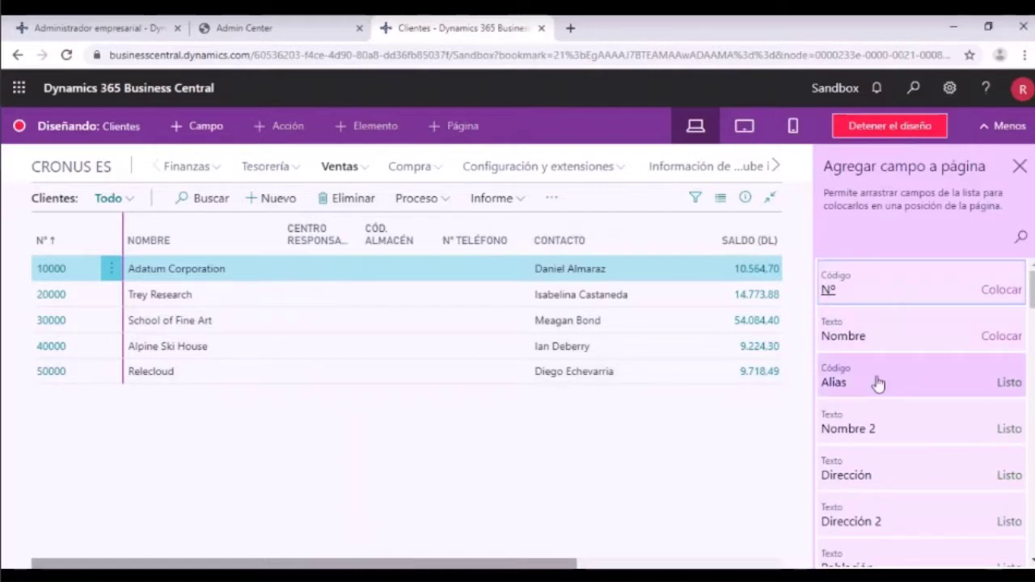
pyautogui.moveTo(878, 384); pyautogui.dragTo(121, 238)
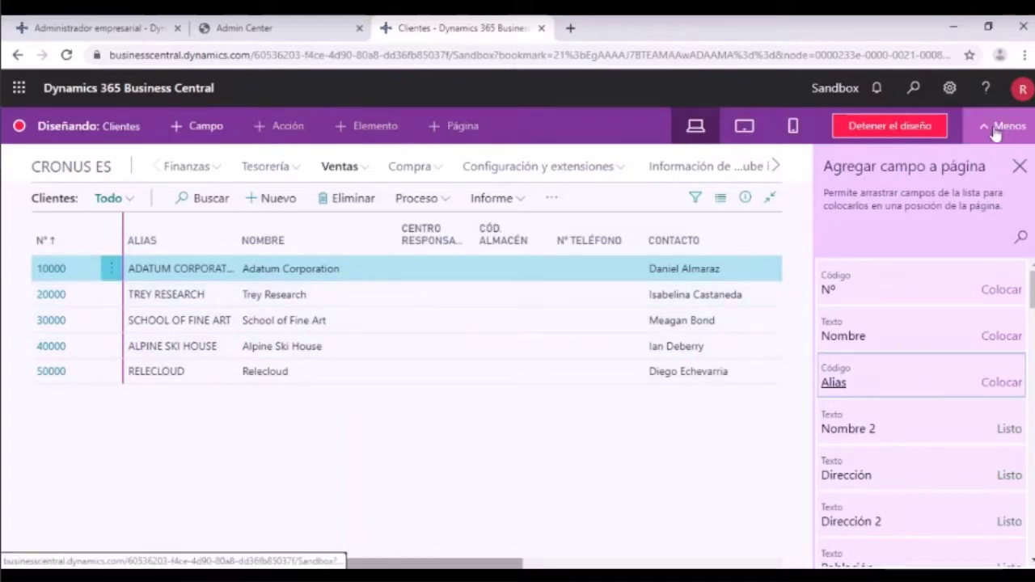
# Finish the design and save it as the extension Pruebacrear with Nanfor as the editor.
pyautogui.click(881, 128)
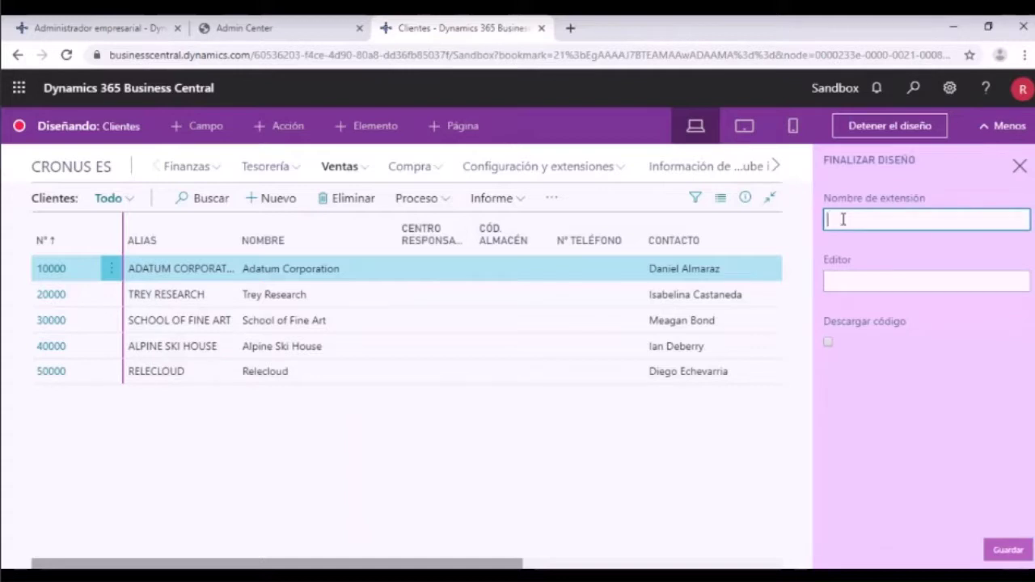
pyautogui.write('Pruebacrear')
pyautogui.click(888, 280)
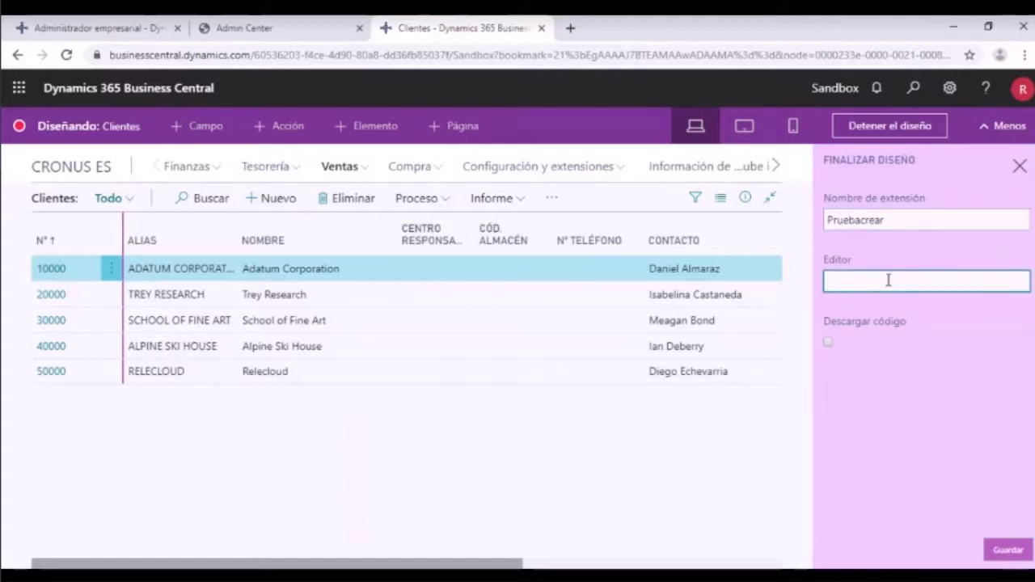
pyautogui.write('Nanfor')
pyautogui.click(1010, 553)
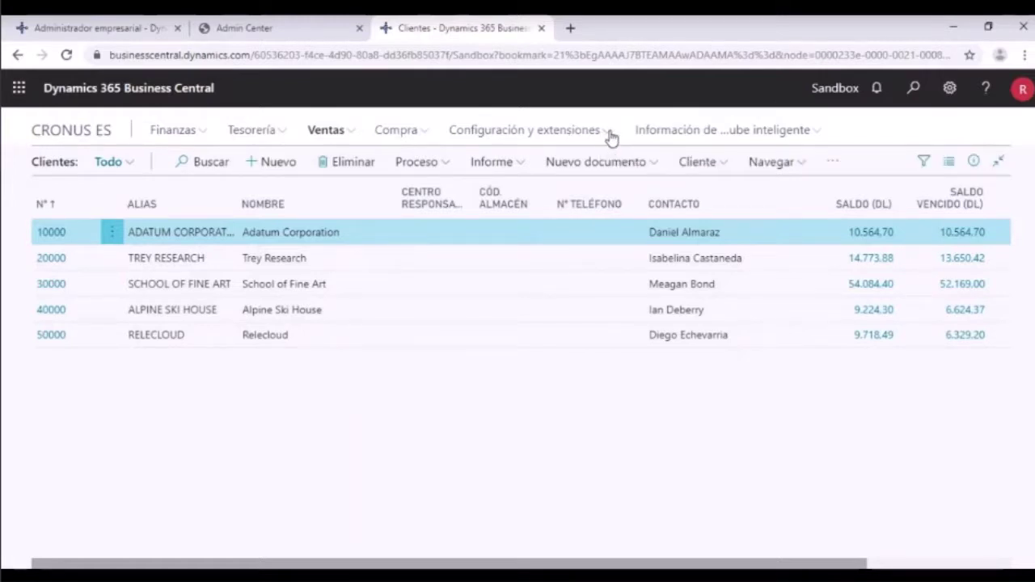
# Open the Extensiones page and look for the Pruebacrear extension in it.
pyautogui.click(610, 135)
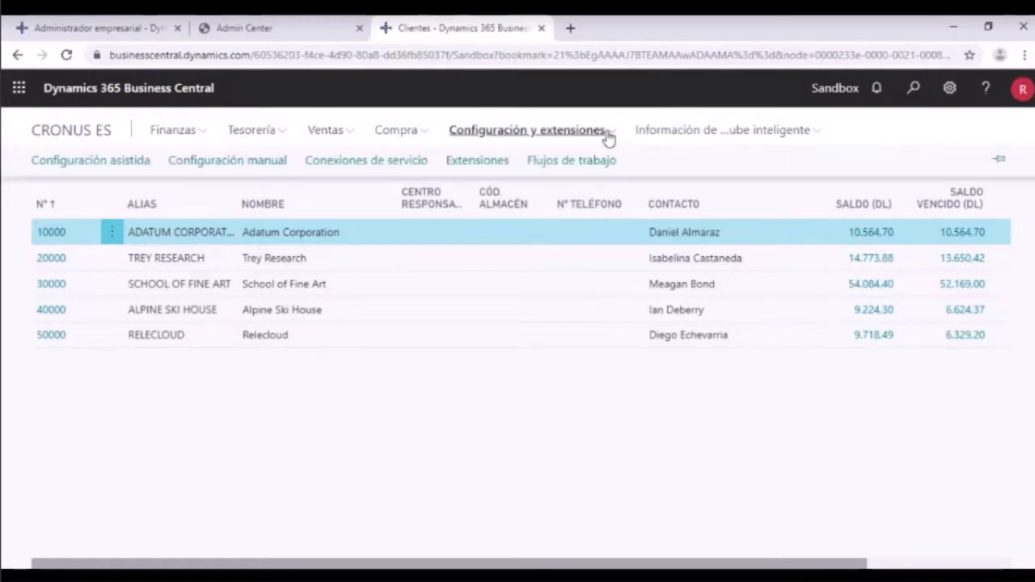
pyautogui.click(470, 159)
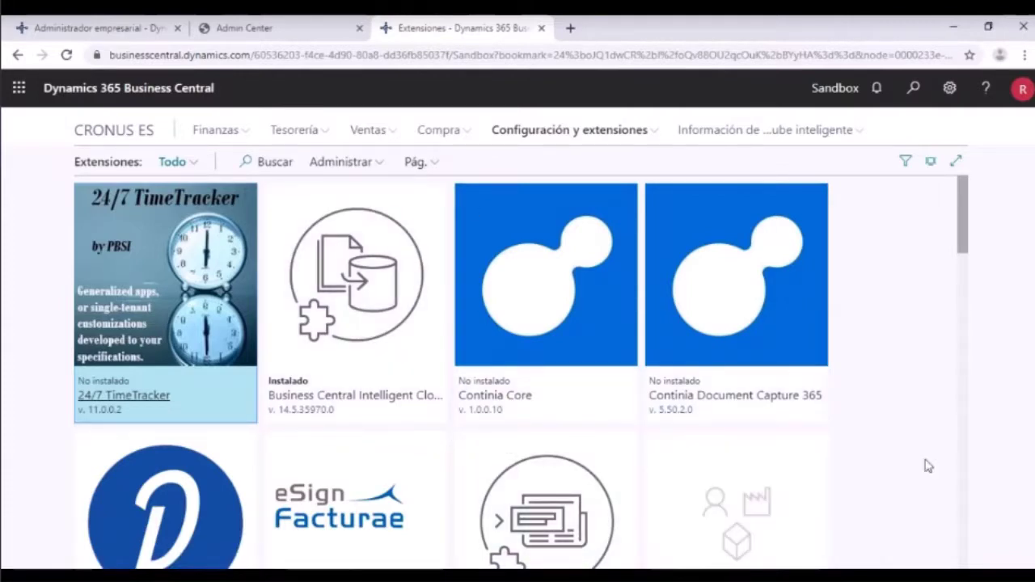
pyautogui.scroll(-2, 926, 420)
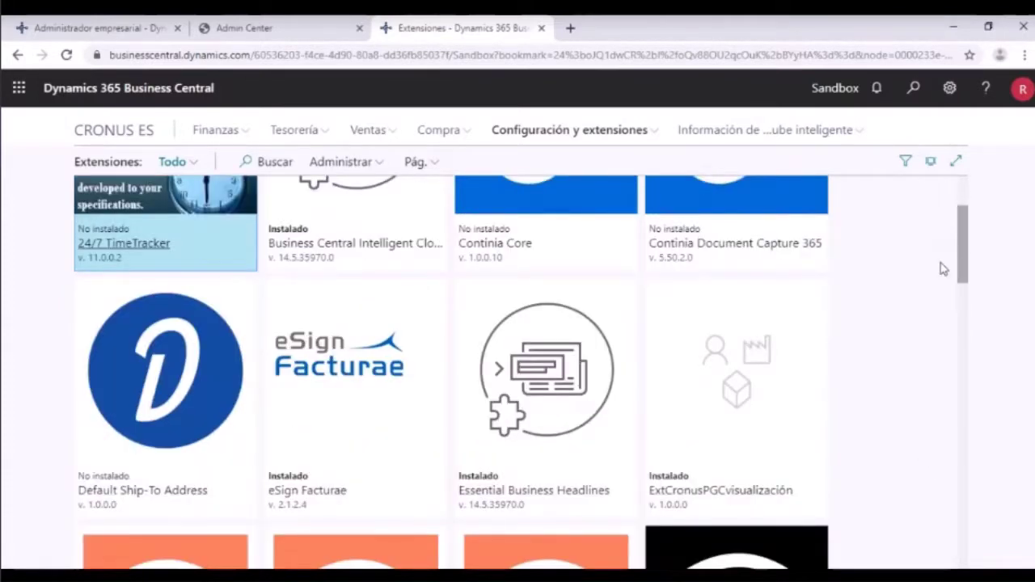
pyautogui.scroll(-3, 946, 323)
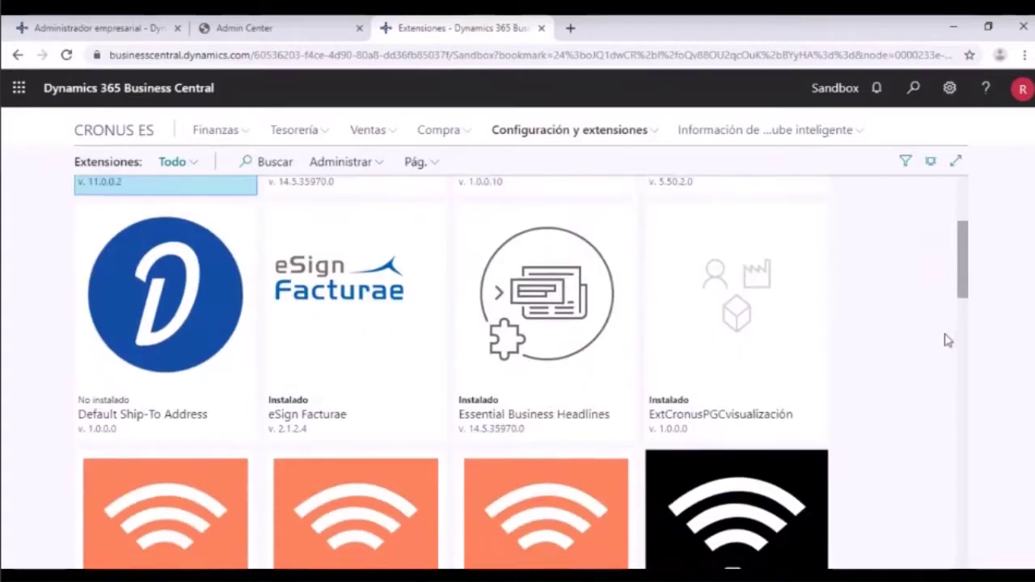
pyautogui.scroll(-9, 947, 345)
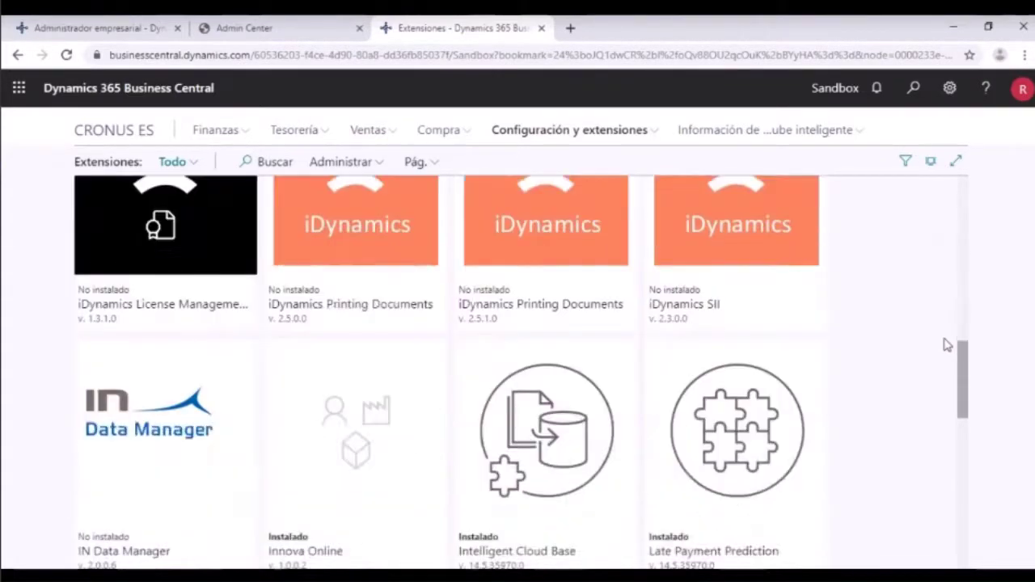
pyautogui.scroll(-4, 947, 346)
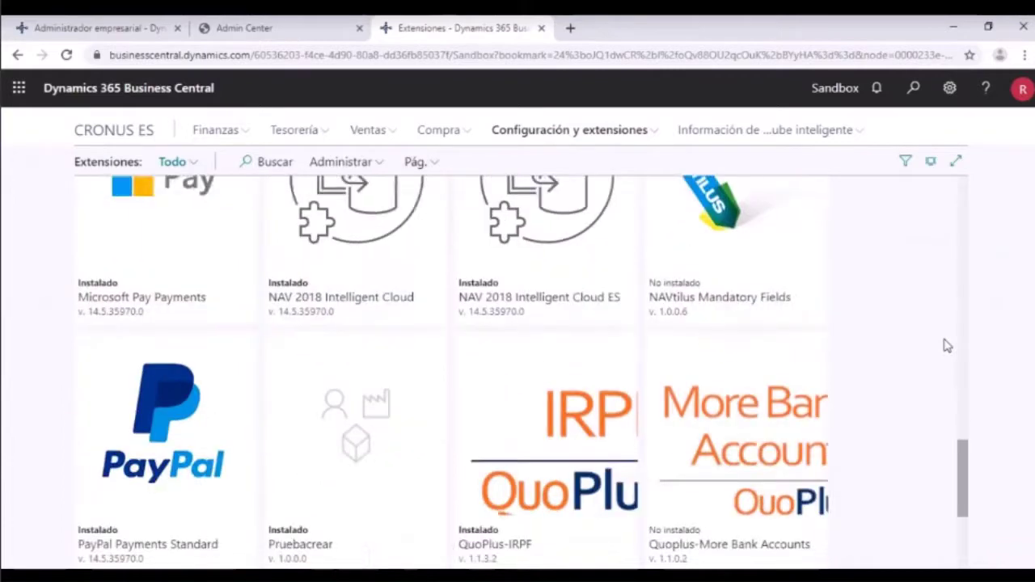
pyautogui.scroll(16, 947, 345)
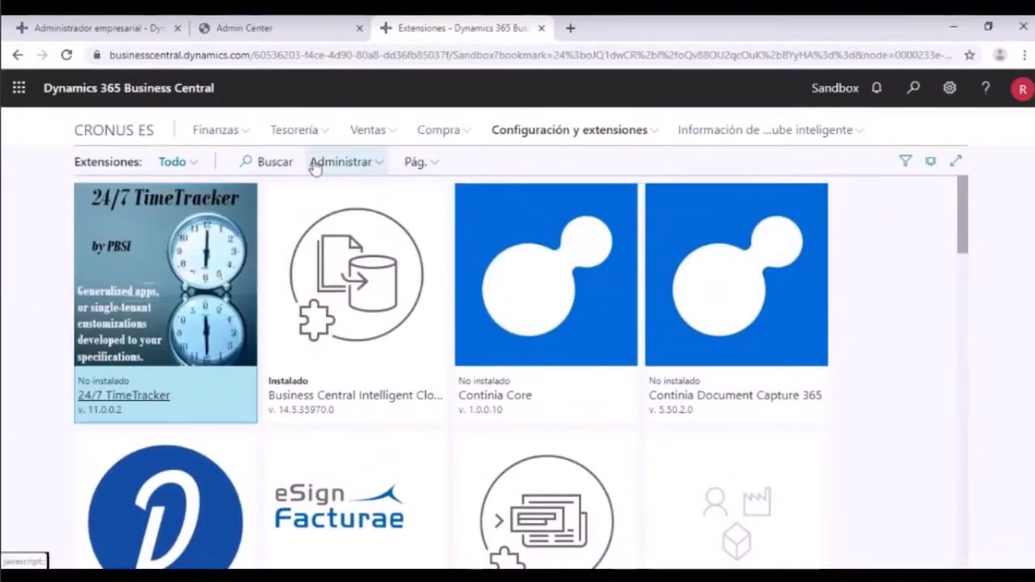
# Review the available extension management actions and check the last entries of the extension list.
pyautogui.click(375, 163)
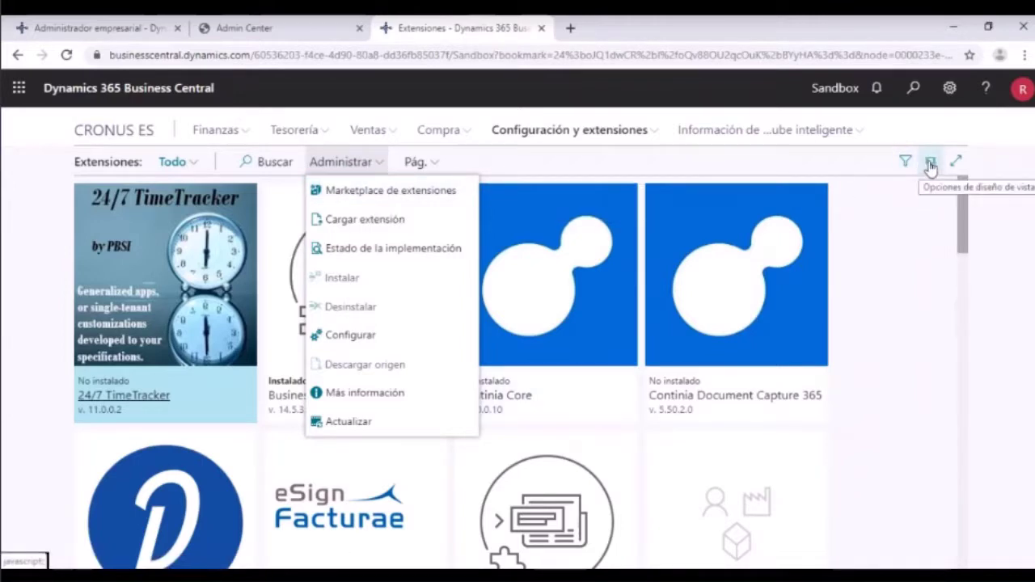
pyautogui.moveTo(962, 225); pyautogui.dragTo(940, 564)
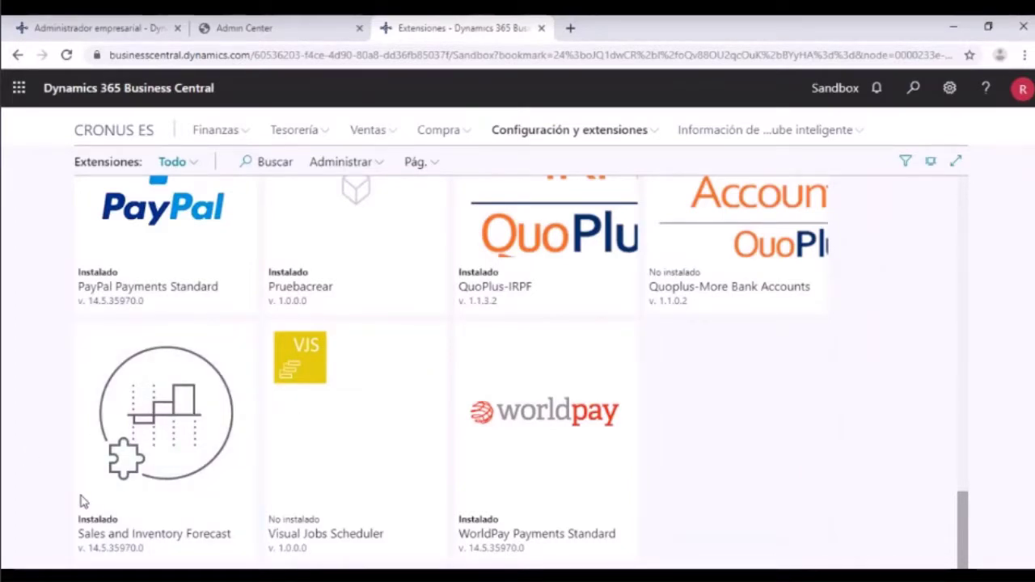
pyautogui.scroll(8, 194, 319)
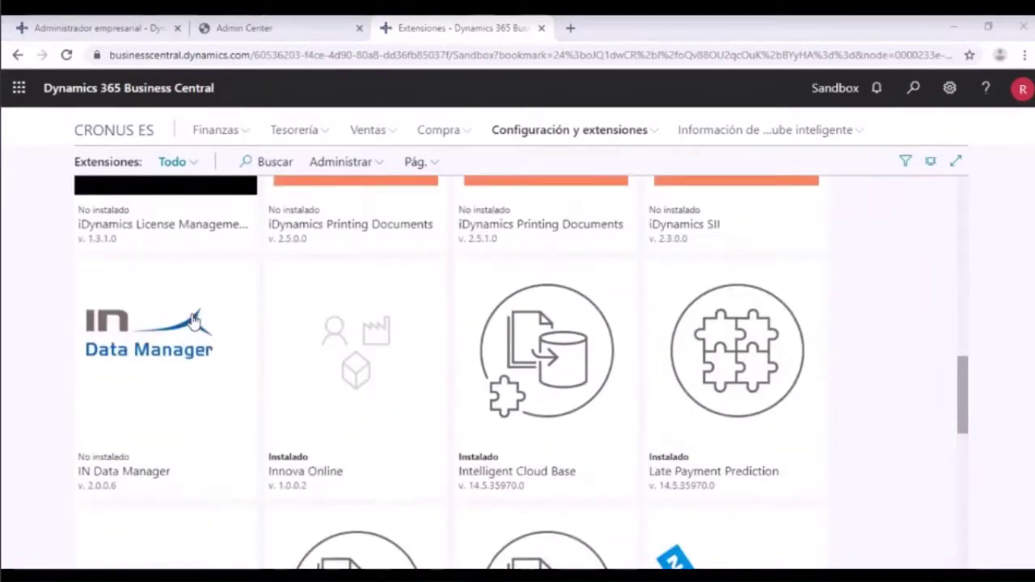
pyautogui.scroll(10, 194, 319)
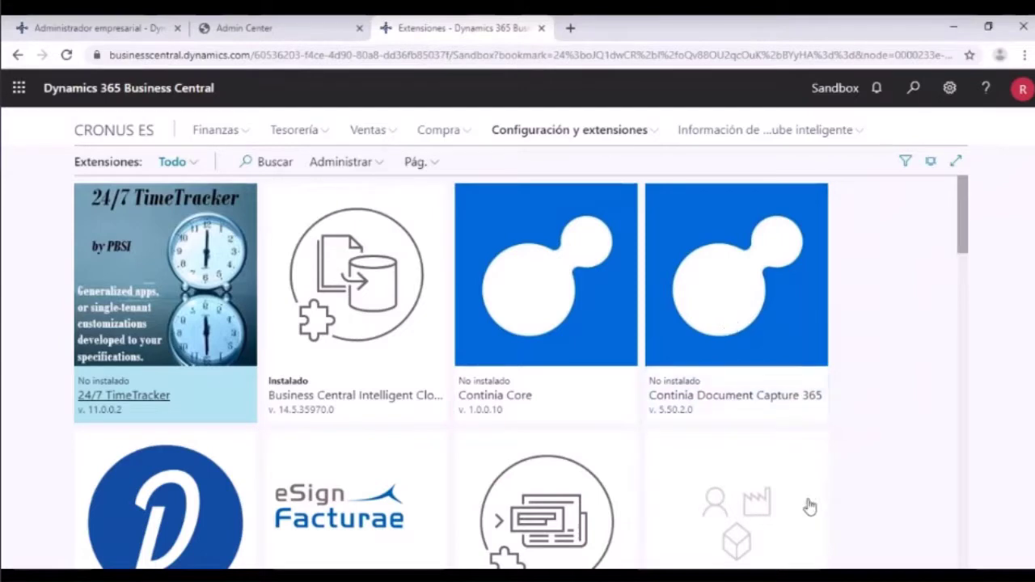
# Look through all extensions from first to last, examining the installation status of each, including Pruebacrear.
pyautogui.scroll(-3, 449, 419)
pyautogui.scroll(-3, 445, 420)
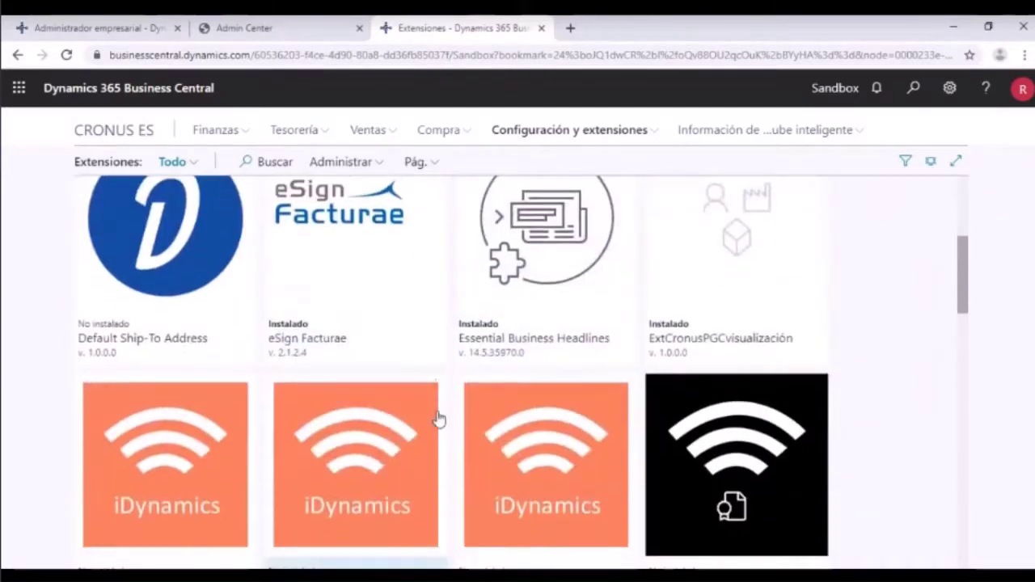
pyautogui.scroll(-4, 440, 422)
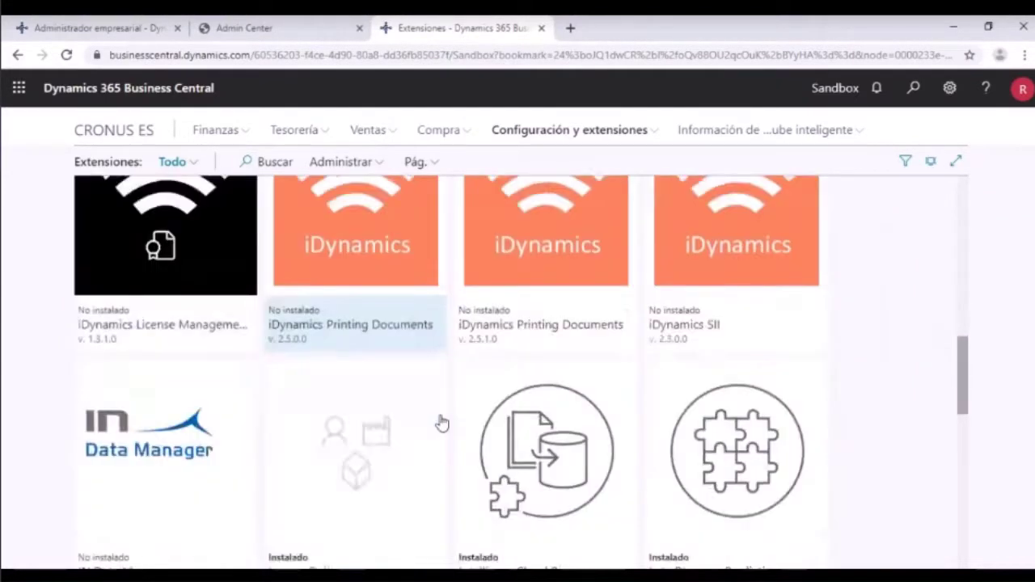
pyautogui.scroll(-5, 439, 422)
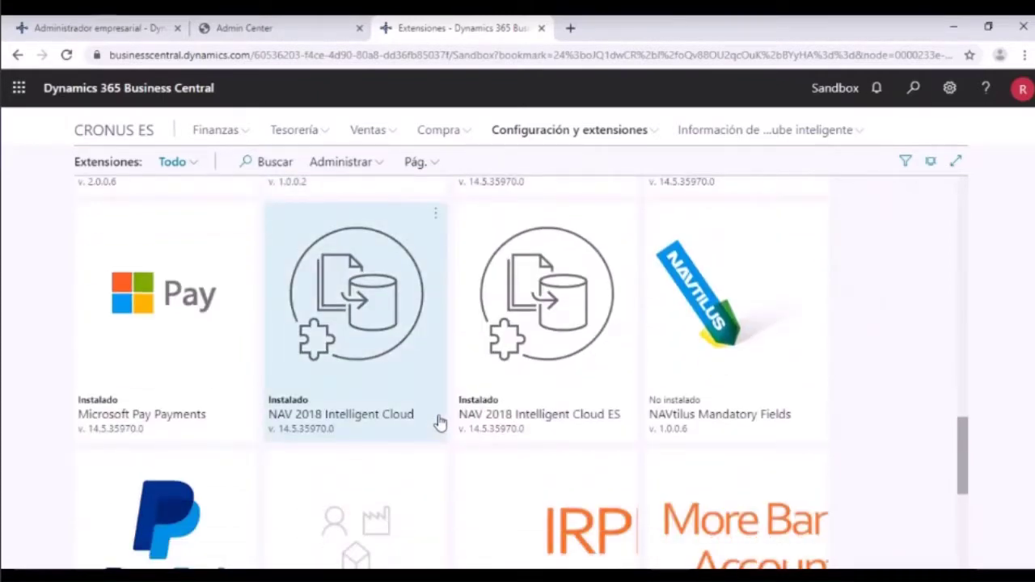
pyautogui.scroll(-2, 440, 436)
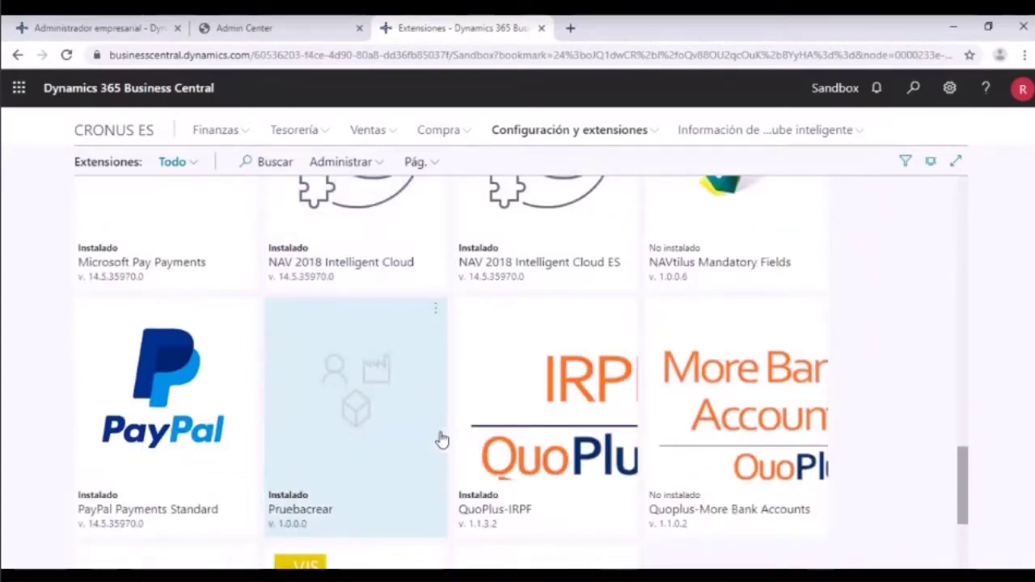
pyautogui.scroll(-3, 441, 440)
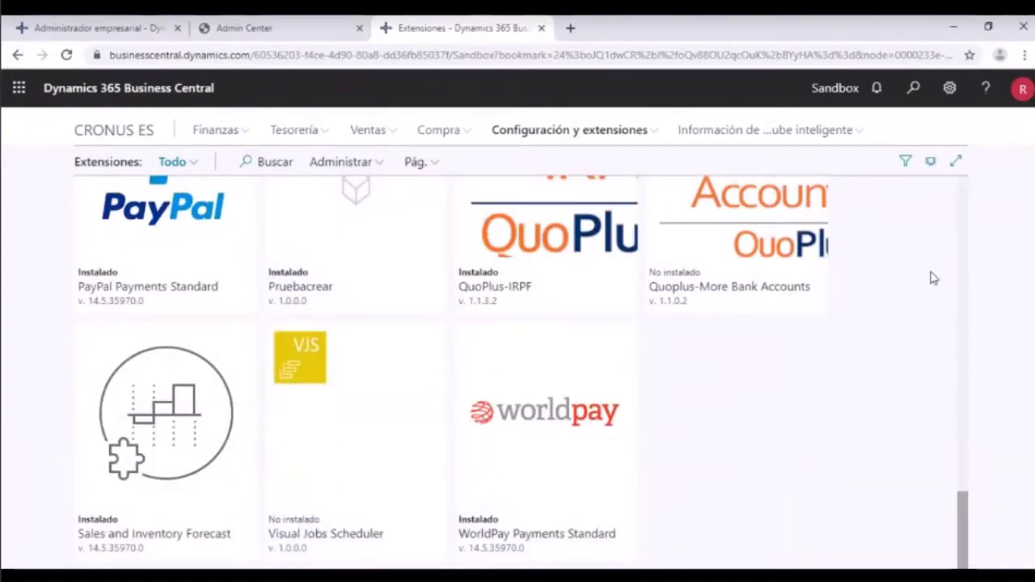
# Examine the upload and deployment options for a new extension, including the .app file selection, and cancel choosing a file.
pyautogui.scroll(10, 933, 278)
pyautogui.scroll(5, 934, 277)
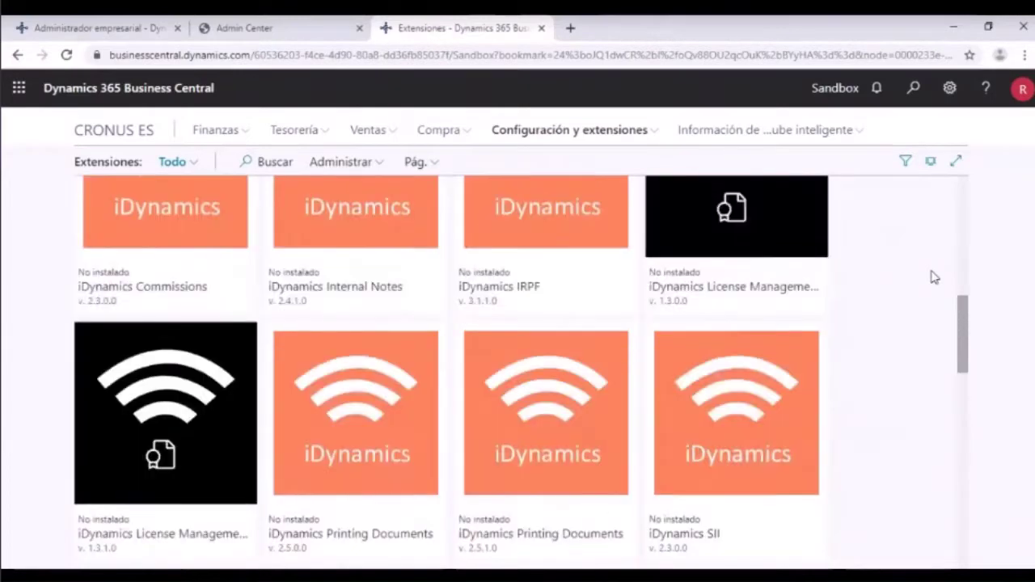
pyautogui.scroll(4, 933, 277)
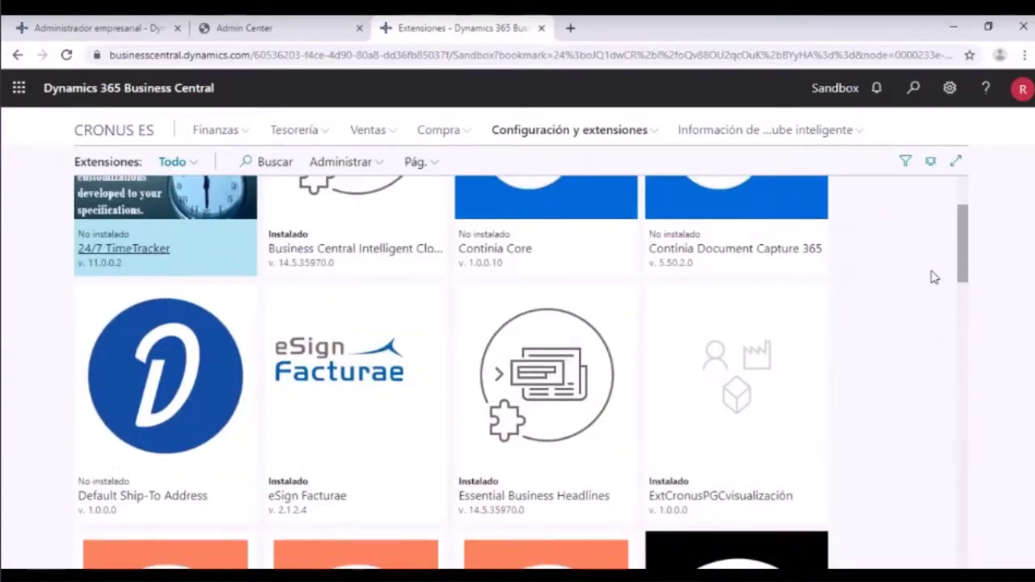
pyautogui.scroll(2, 934, 278)
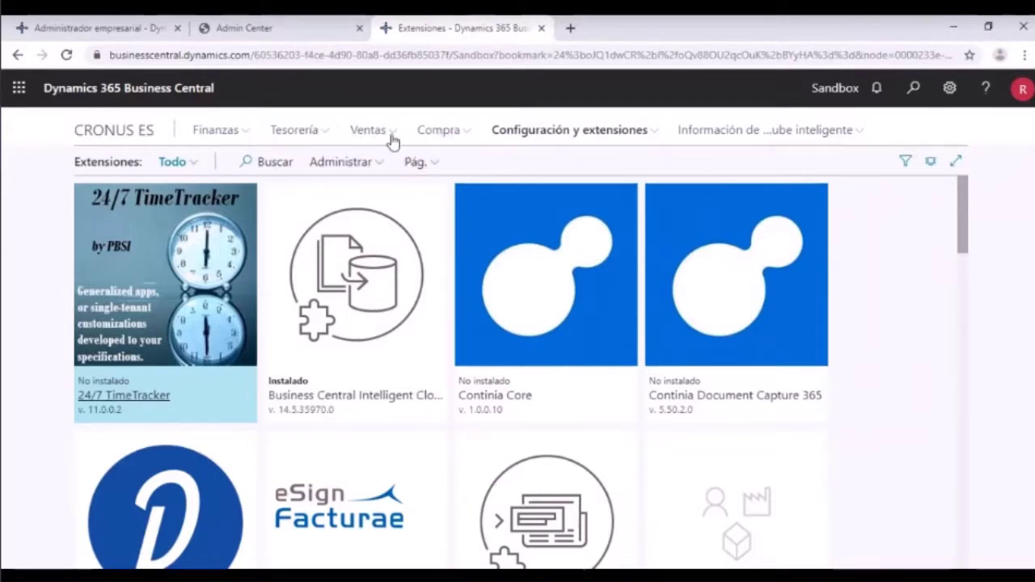
pyautogui.click(372, 167)
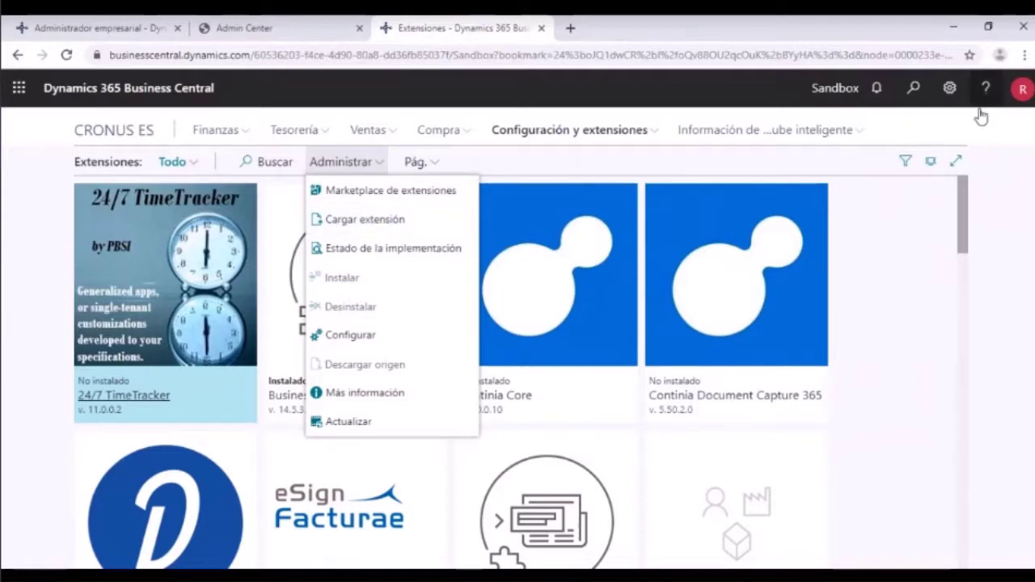
pyautogui.click(368, 220)
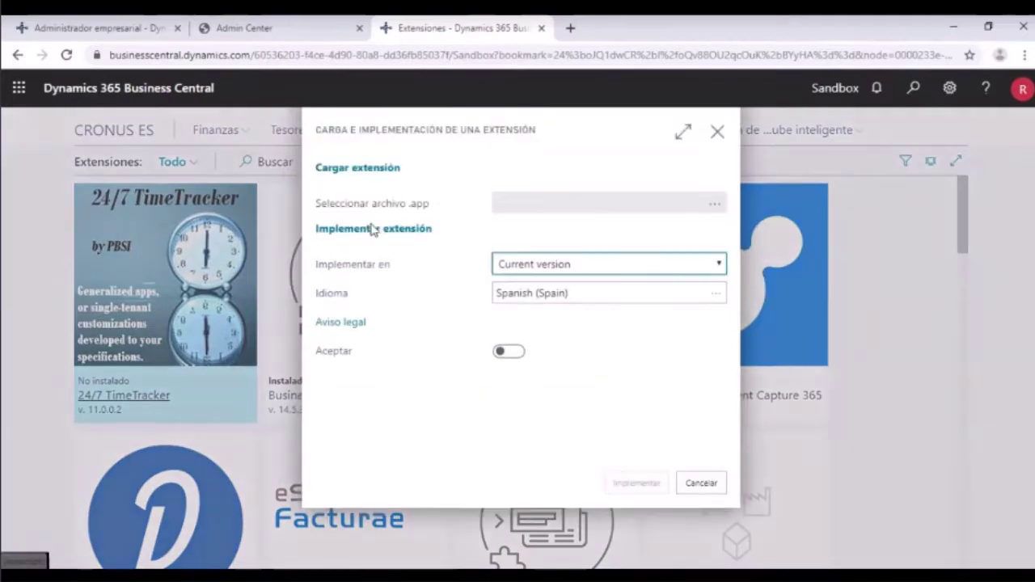
pyautogui.click(716, 206)
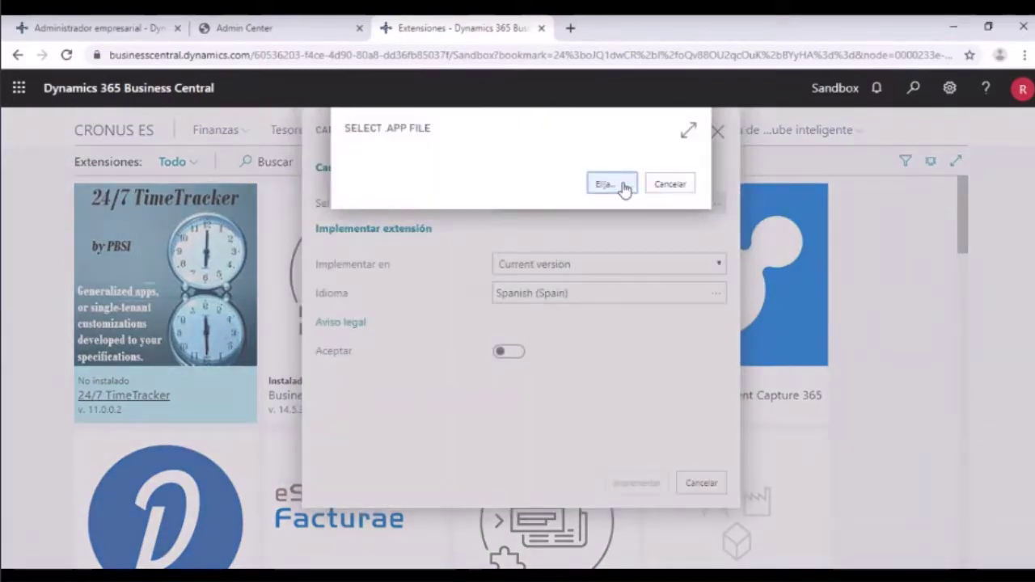
pyautogui.click(670, 185)
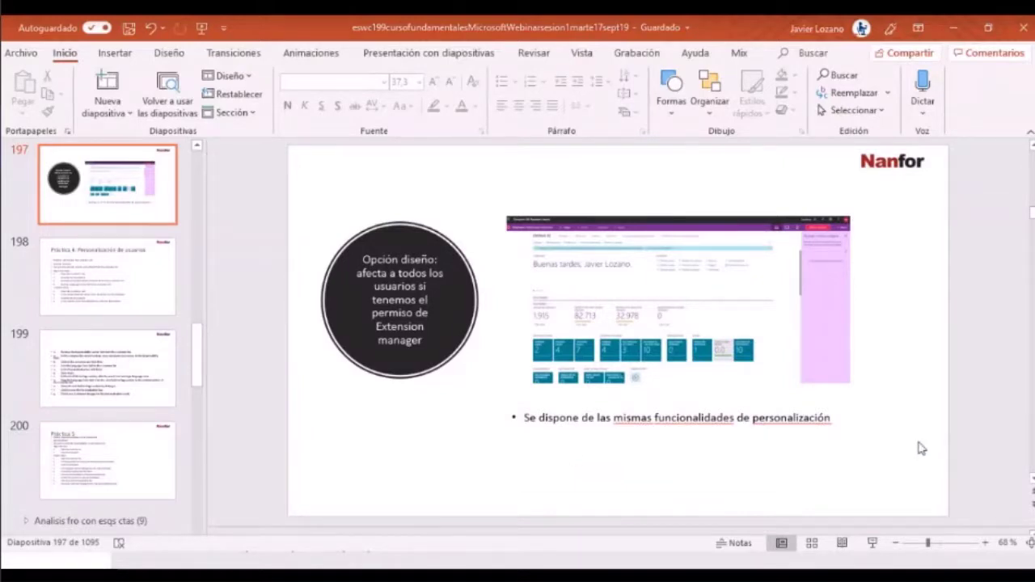
# Switch to the PowerPoint course presentation, start the slide show and read the Práctica 4 slides on personalizing the customer list.
pyautogui.click(873, 543)
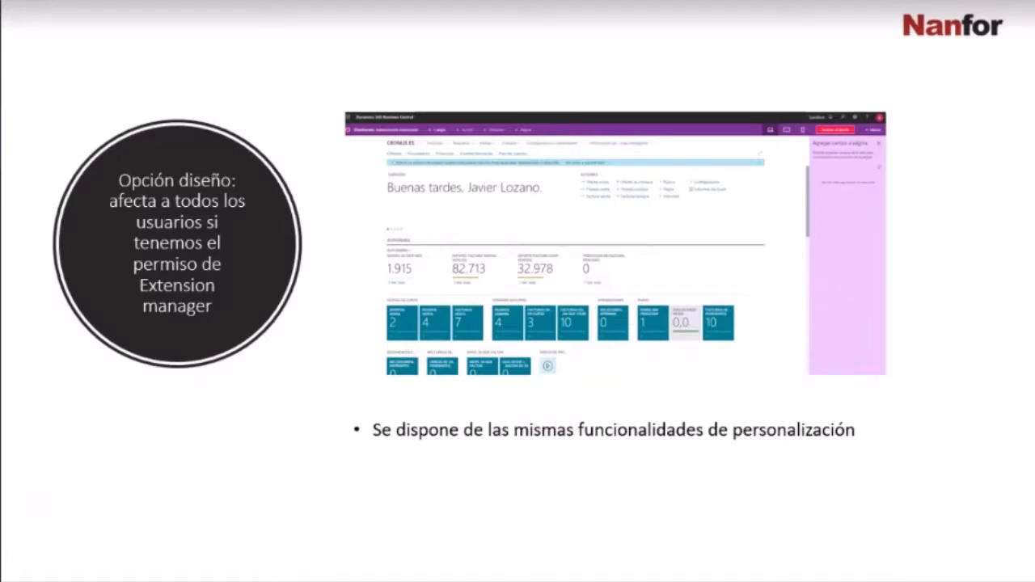
pyautogui.press('Right')
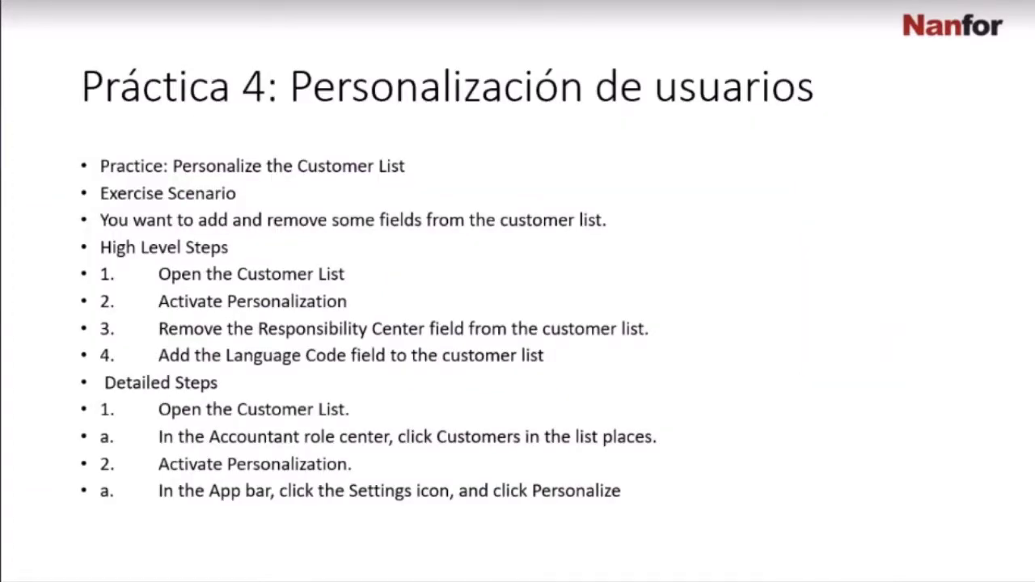
pyautogui.press('Right')
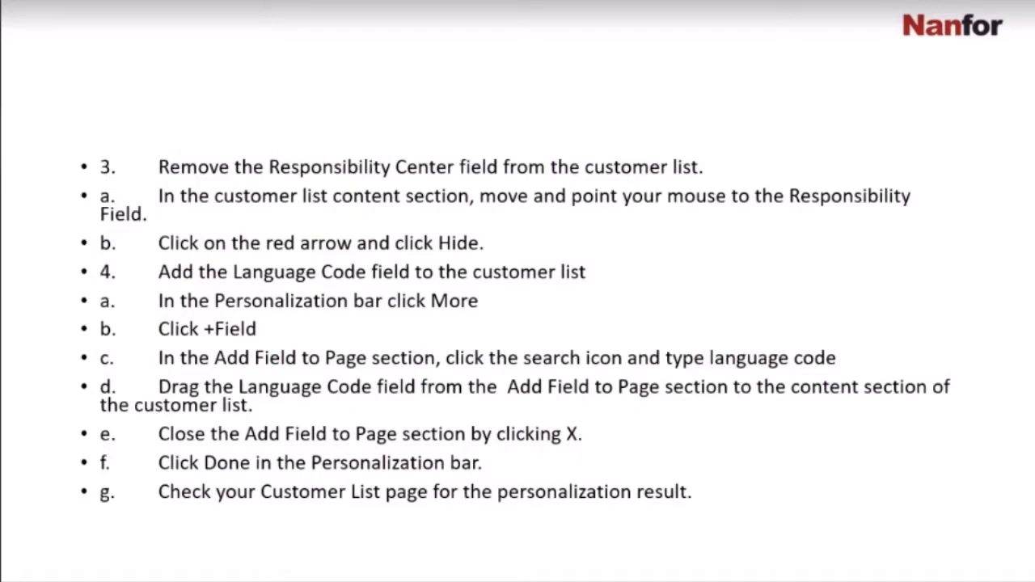
pyautogui.press('Left')
pyautogui.press('Right')
pyautogui.press('Right')
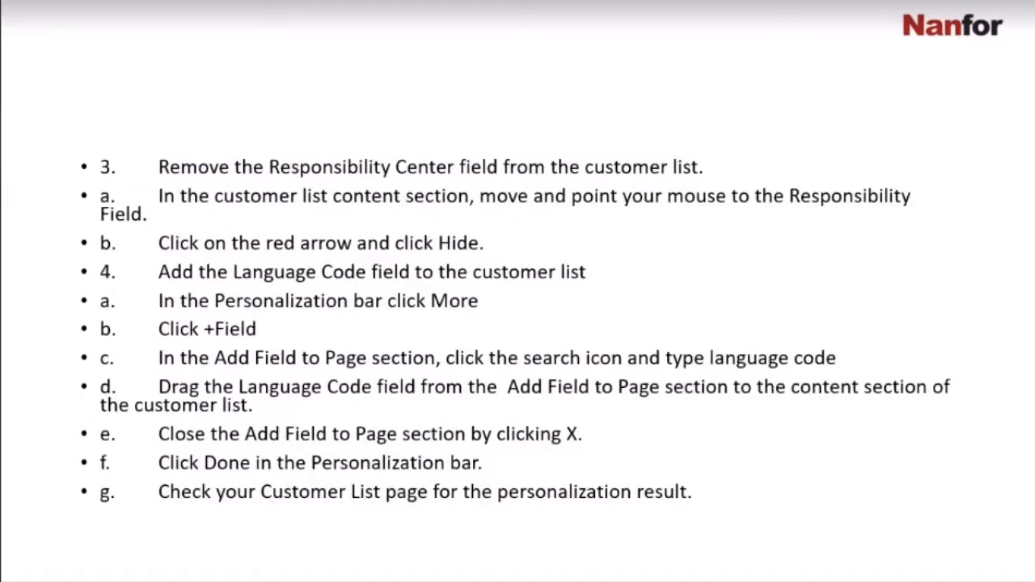
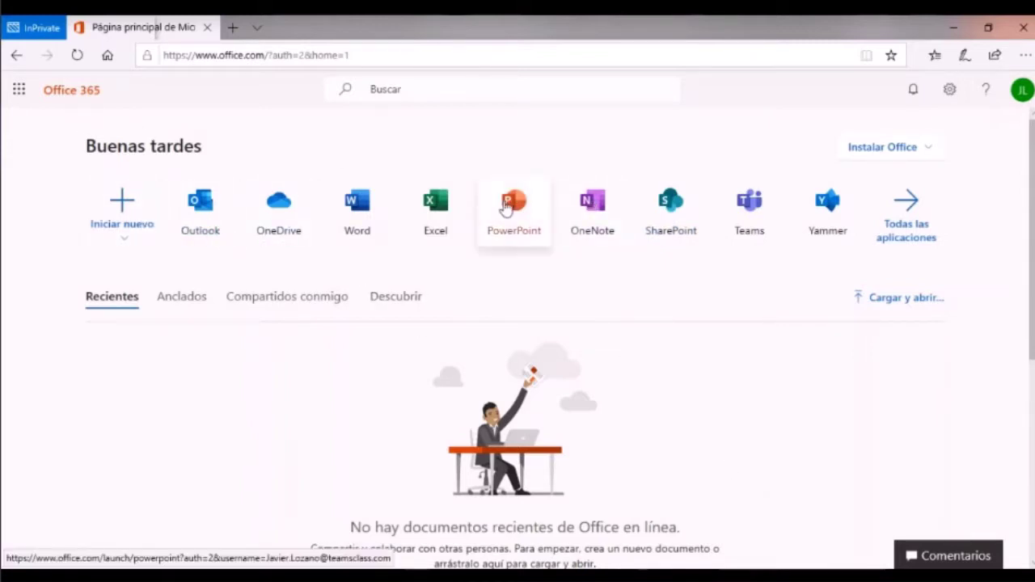
# Display the signed-in user's account details on the Office 365 home page.
pyautogui.click(1019, 90)
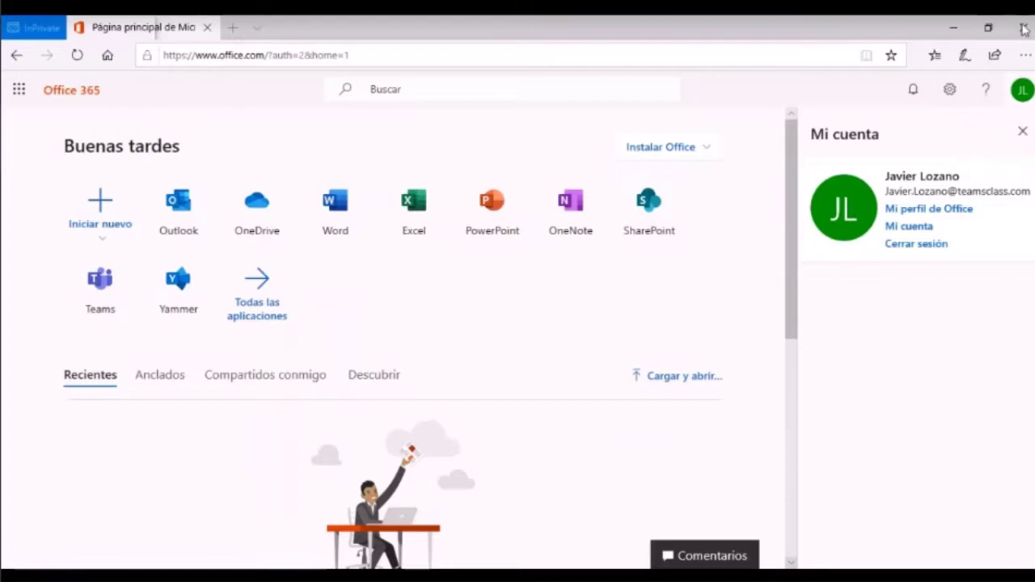
pyautogui.click(705, 301)
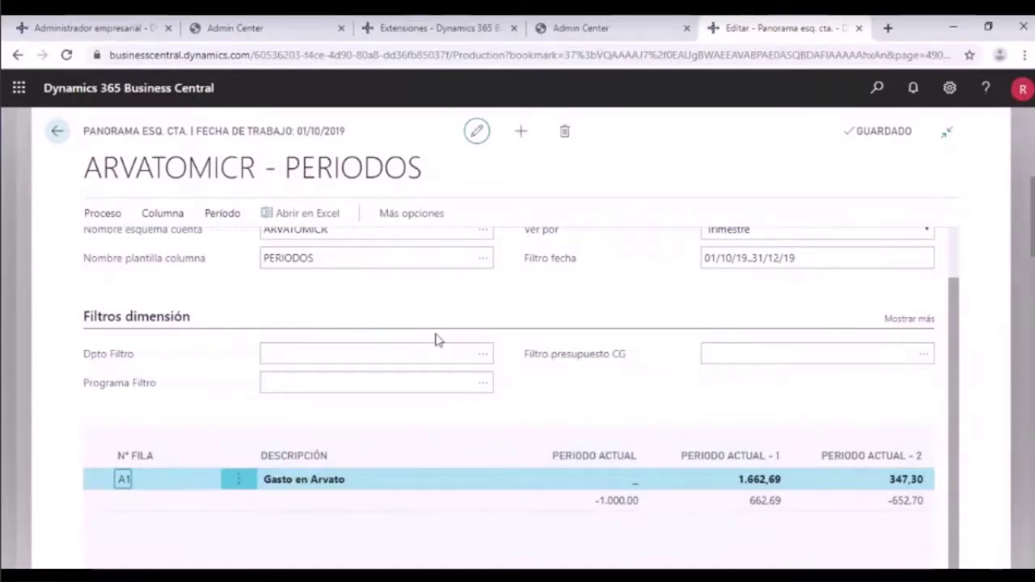
# Leave the ARVATOMICR overview and the account schedule list to return to the Business Central home page.
pyautogui.scroll(1, 441, 340)
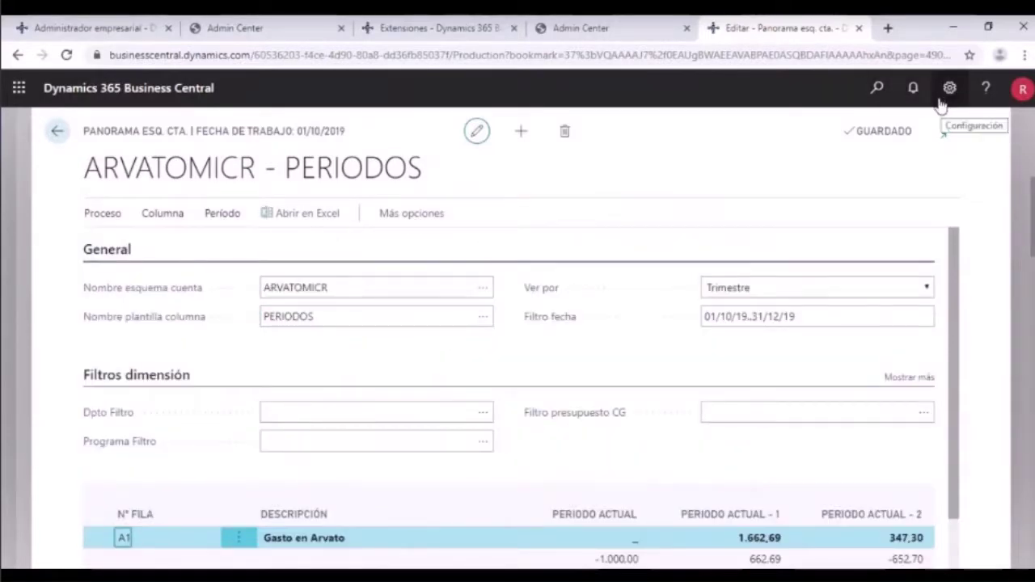
pyautogui.click(59, 132)
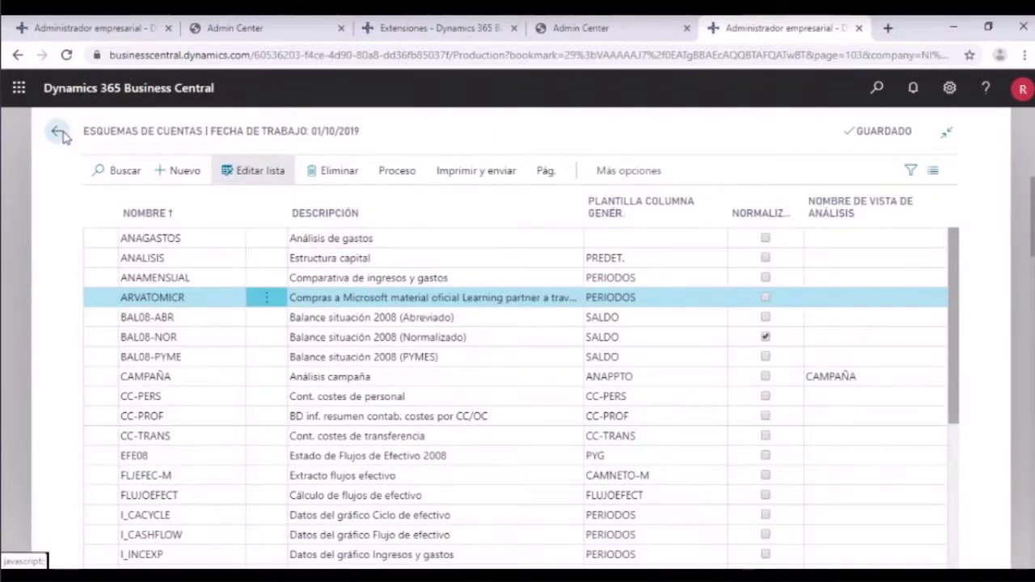
pyautogui.click(60, 133)
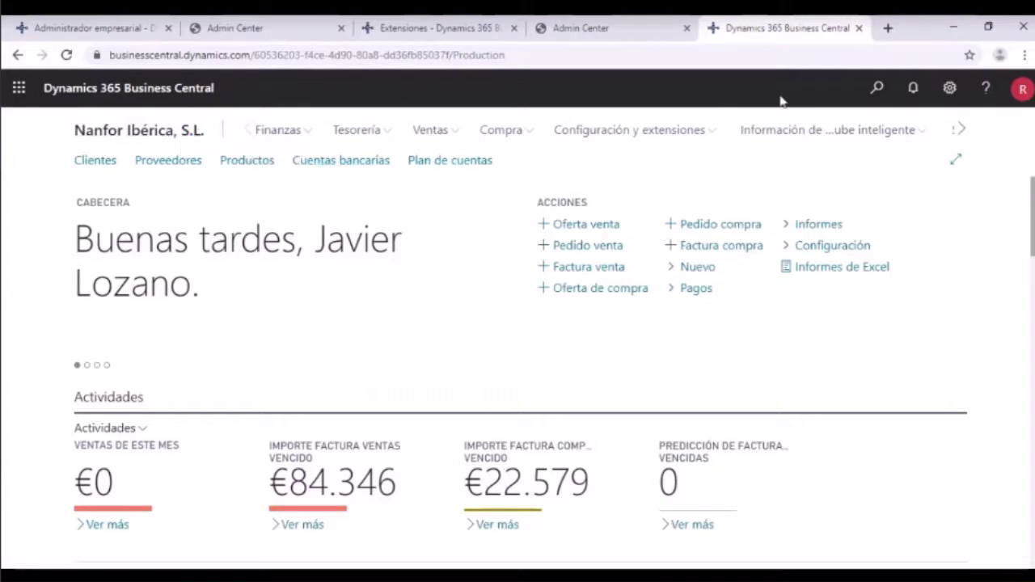
# Search for "esquema de cuentas" and open the Esquemas de cuentas list.
pyautogui.click(878, 89)
pyautogui.write('esquema d')
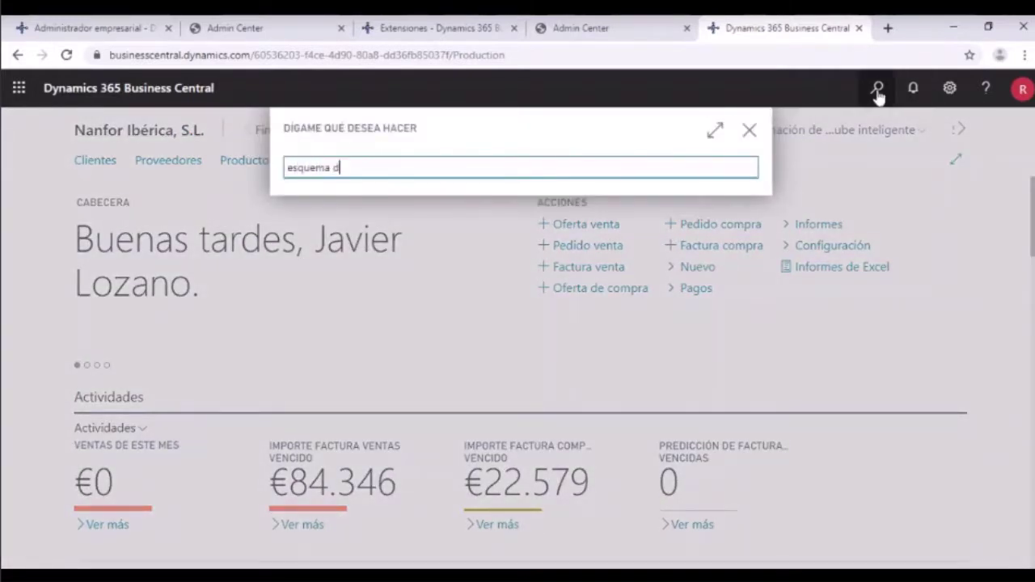
pyautogui.write('e cuentas')
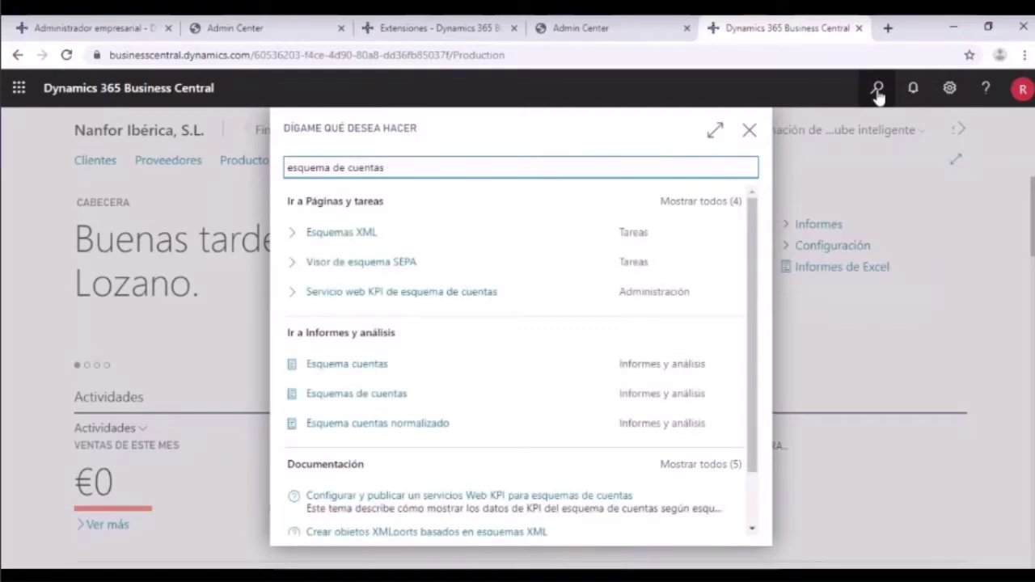
pyautogui.click(348, 346)
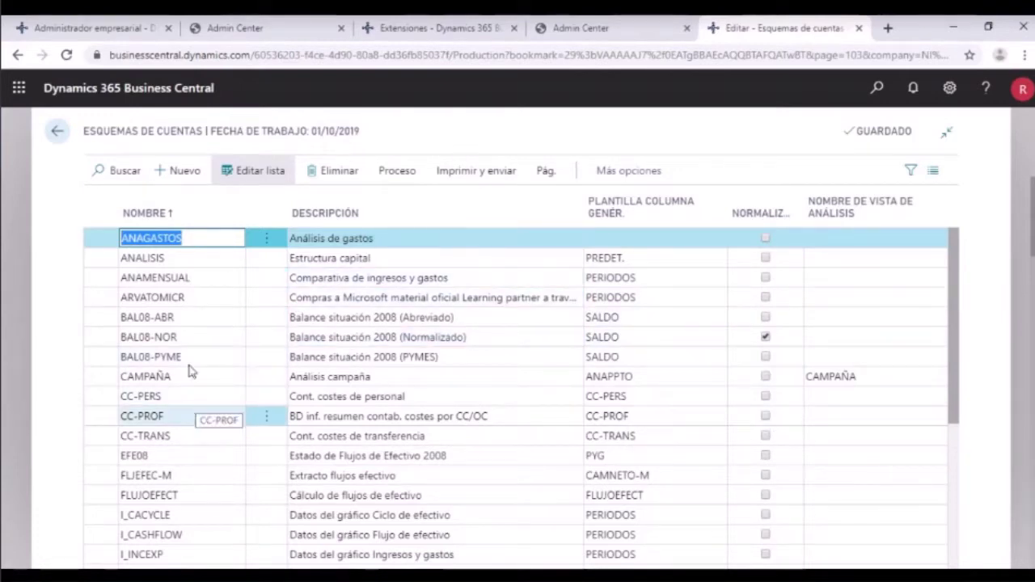
# Select the ARVATOMICR account schedule and open its Panorama overview.
pyautogui.click(197, 317)
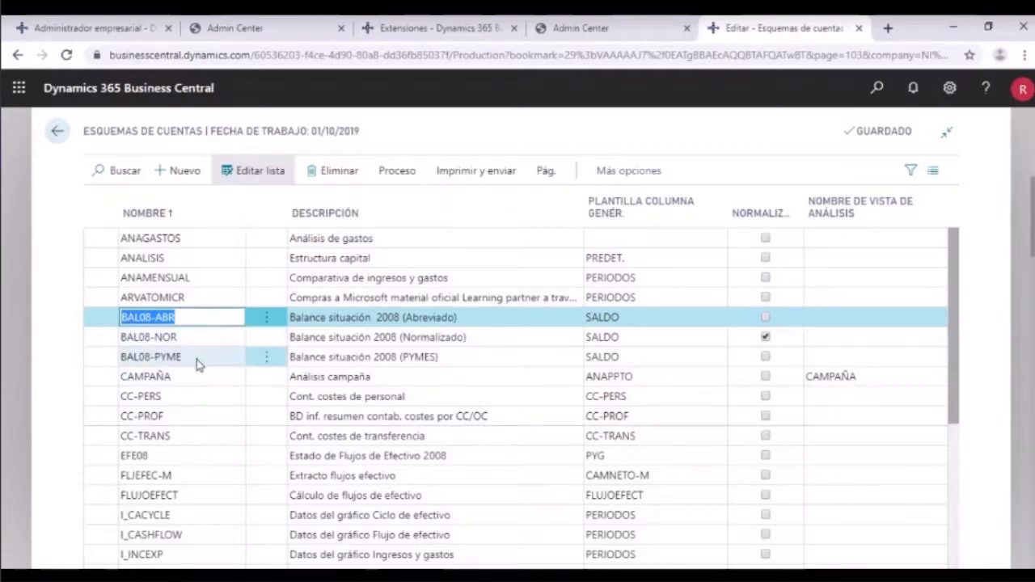
pyautogui.click(202, 382)
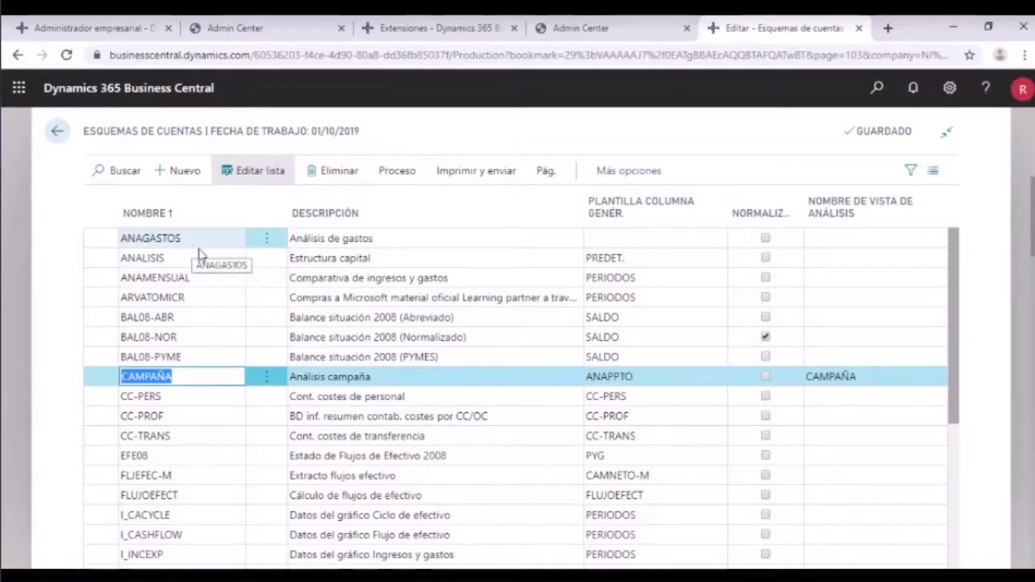
pyautogui.click(203, 297)
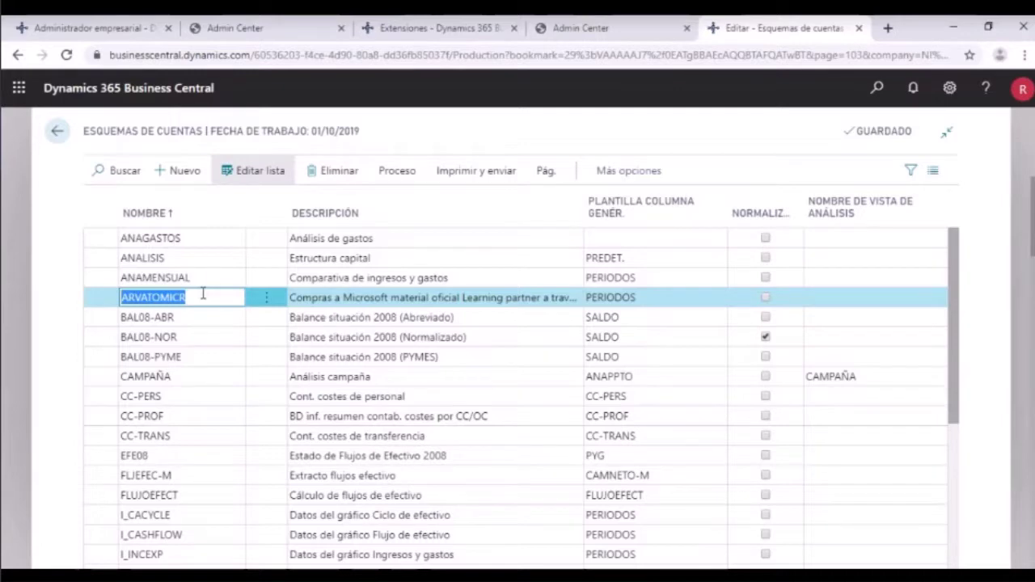
pyautogui.click(397, 172)
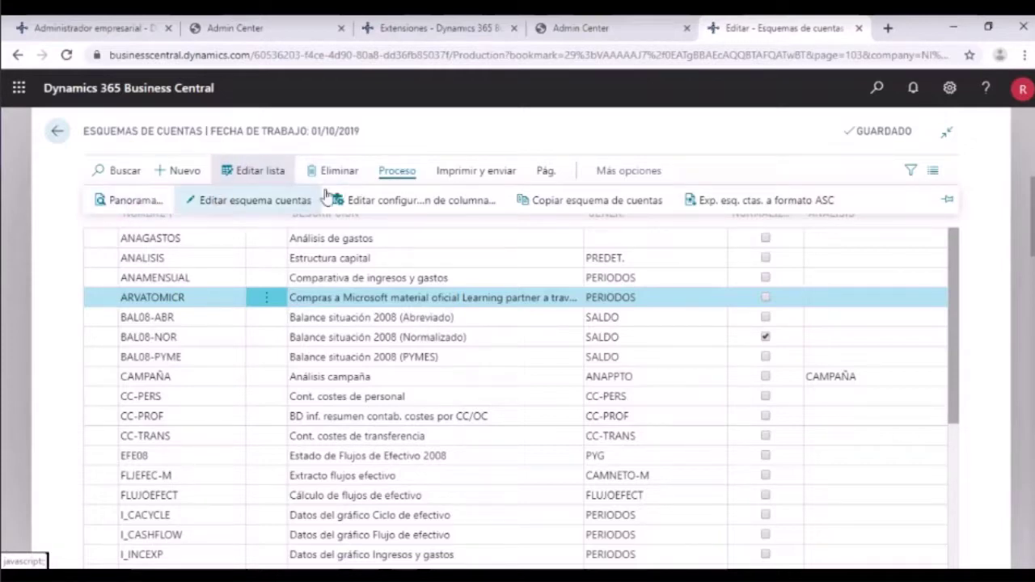
pyautogui.click(141, 204)
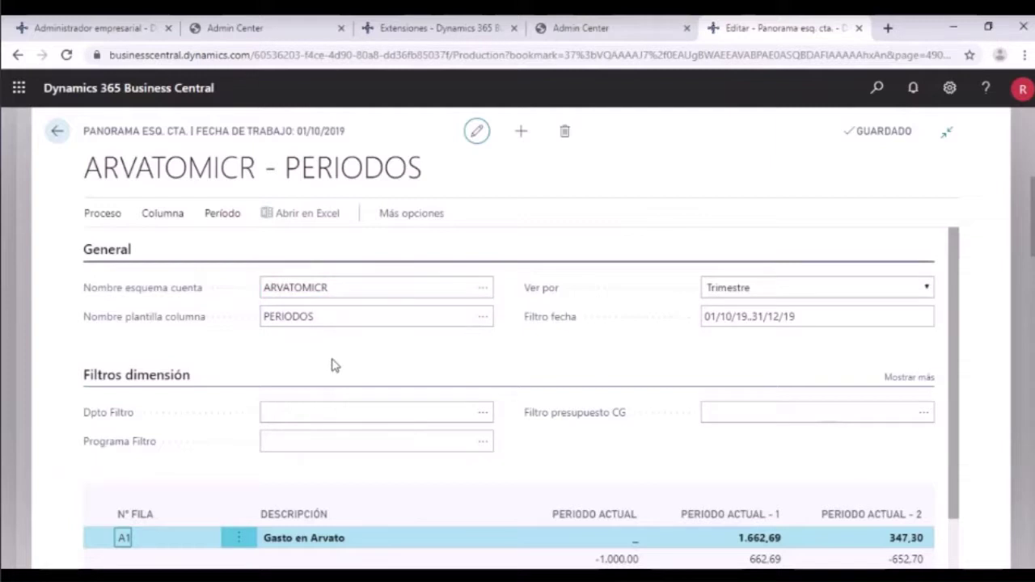
# Examine the ARVATOMICR overview's general settings, dimension filters and the amounts of Gasto en Arvato for each period.
pyautogui.scroll(-1, 356, 368)
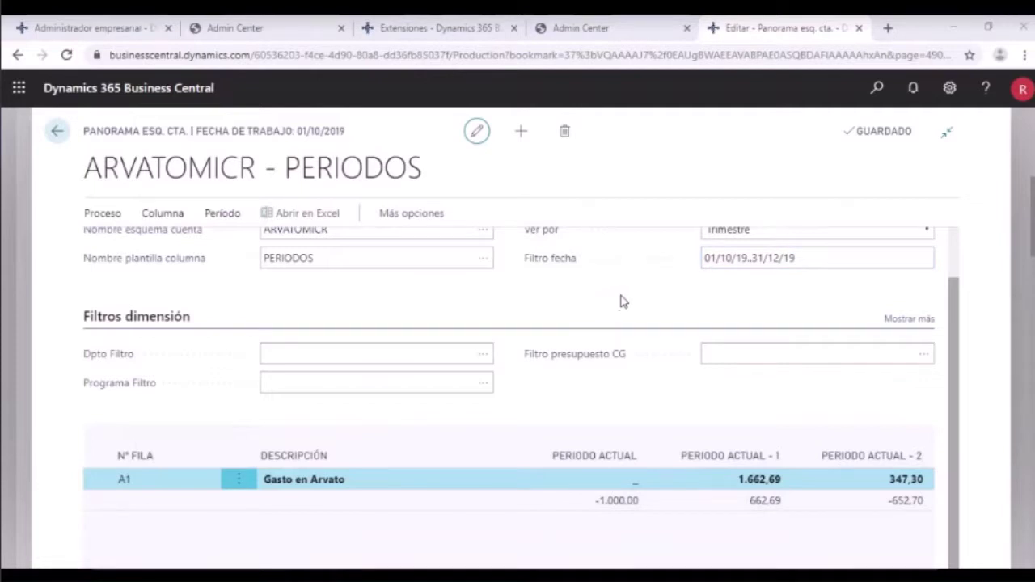
pyautogui.scroll(1, 619, 300)
pyautogui.scroll(-1, 707, 330)
pyautogui.scroll(1, 743, 346)
pyautogui.scroll(-1, 693, 459)
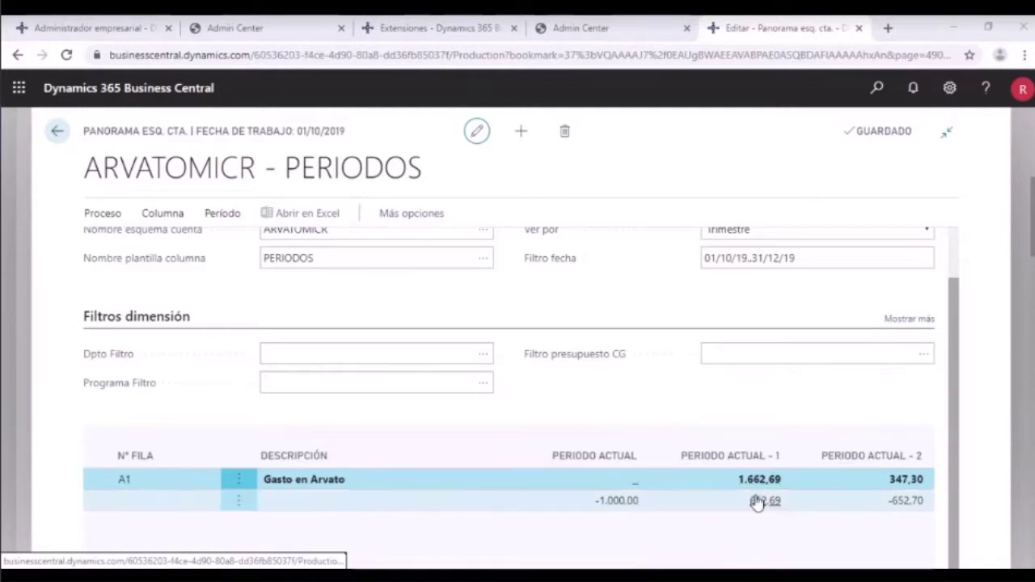
pyautogui.scroll(1, 717, 351)
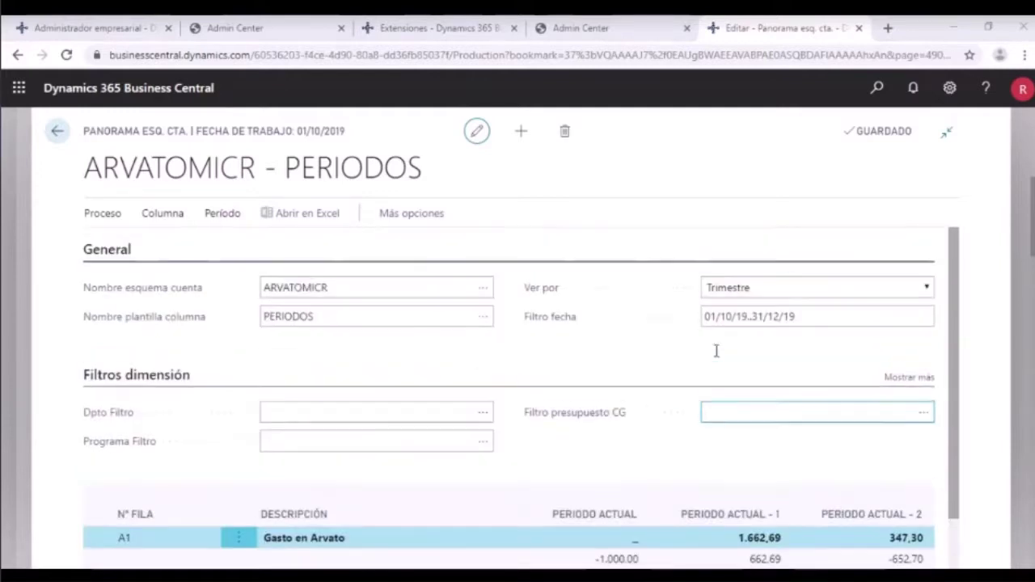
pyautogui.scroll(-1, 696, 440)
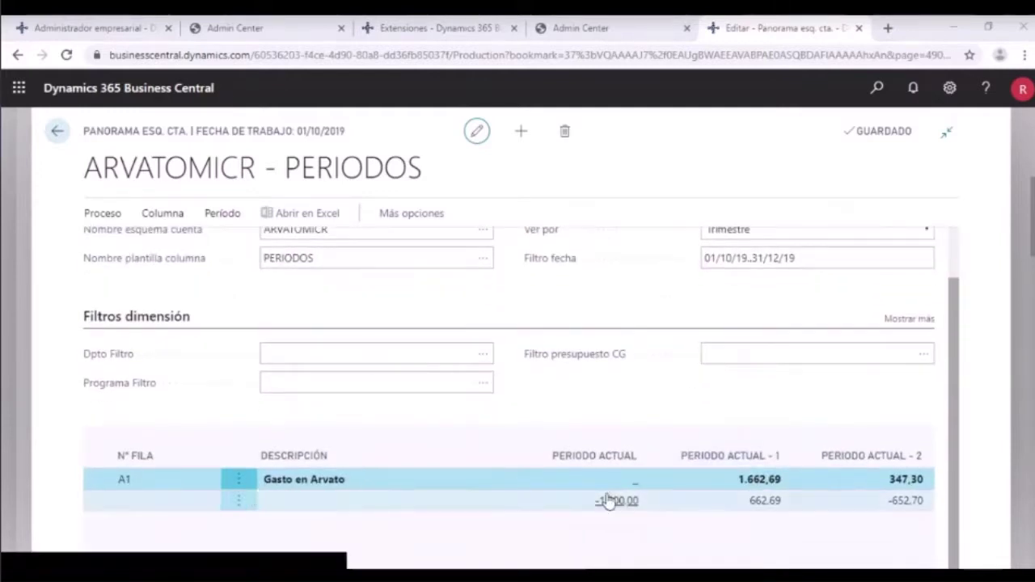
pyautogui.scroll(1, 744, 494)
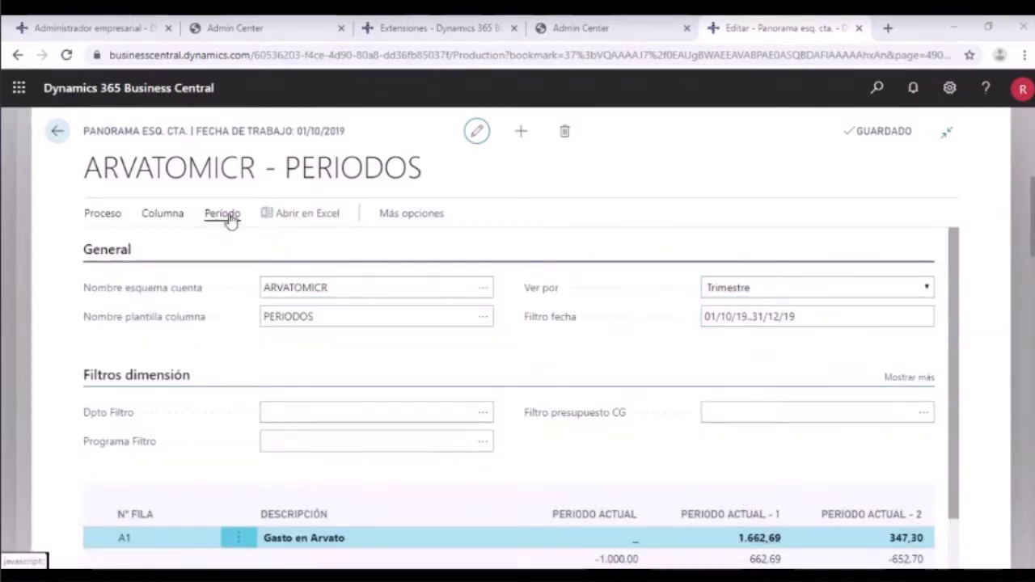
# Change the overview's Ver por setting to Mes, and set it back to Trimestre.
pyautogui.click(750, 316)
pyautogui.moveTo(800, 317); pyautogui.dragTo(691, 324)
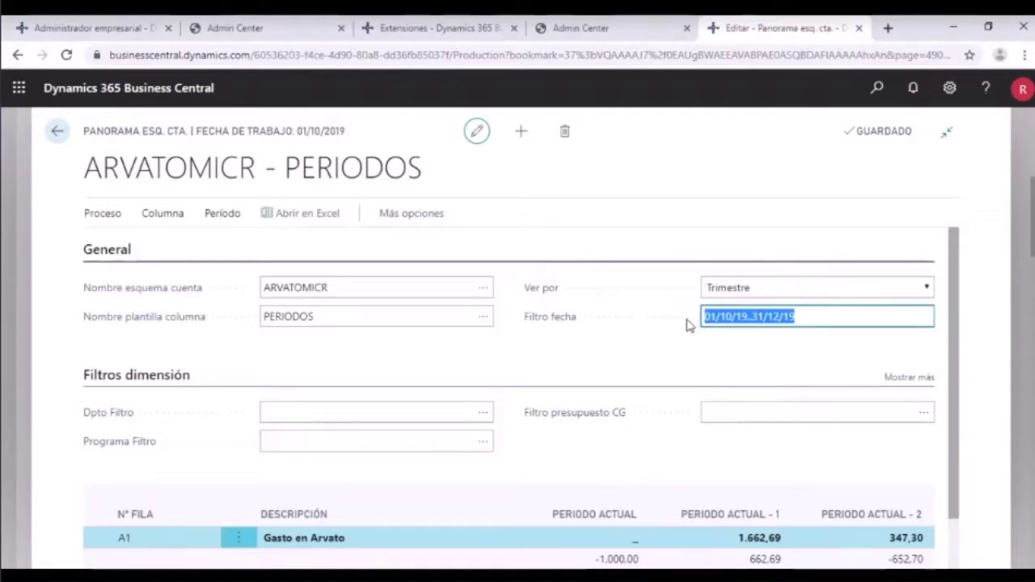
pyautogui.click(770, 293)
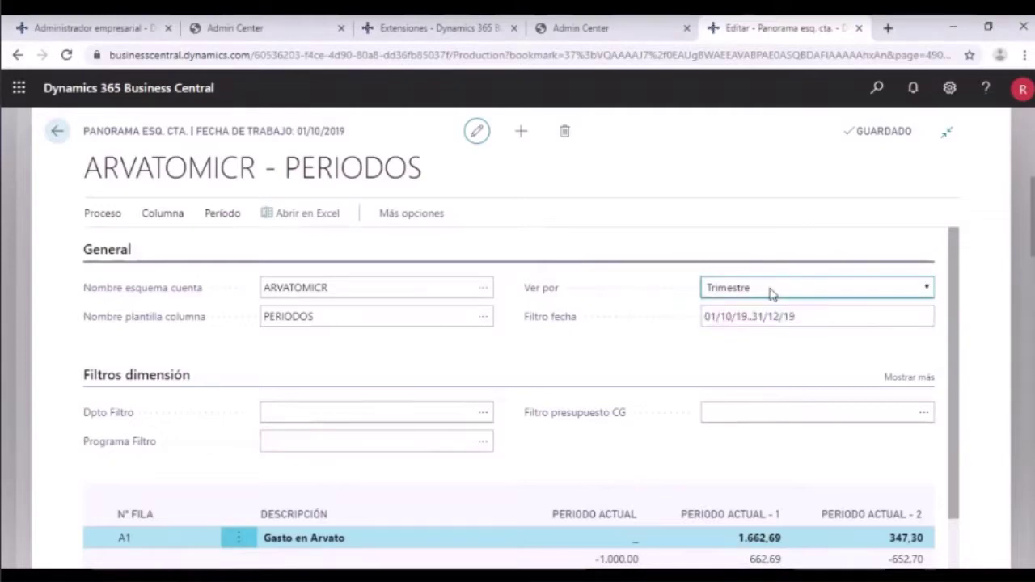
pyautogui.click(747, 342)
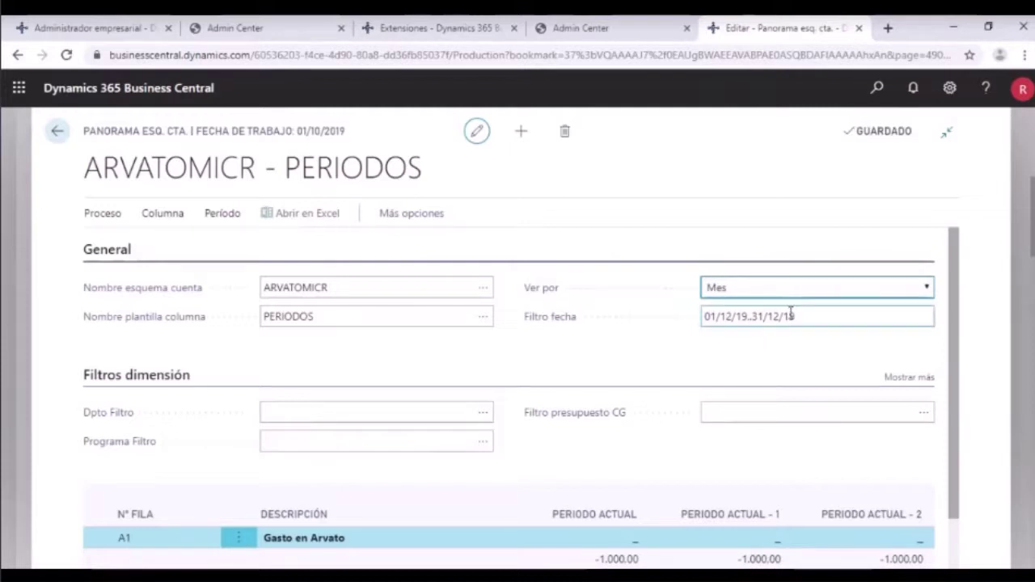
pyautogui.click(925, 289)
pyautogui.click(767, 354)
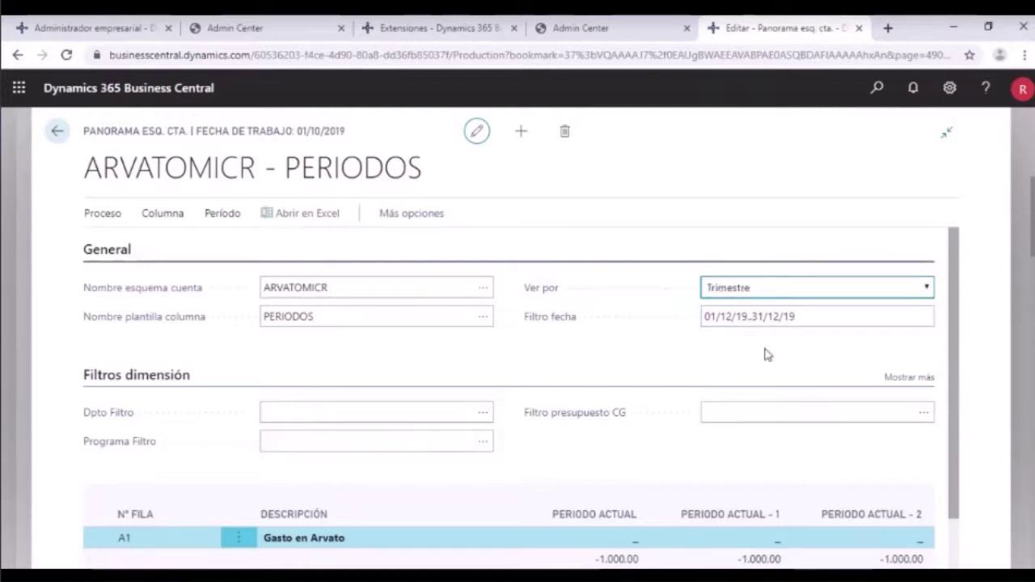
# Move the quarterly ARVATOMICR overview back to the period 01/07/19..30/09/19.
pyautogui.click(219, 215)
pyautogui.click(154, 248)
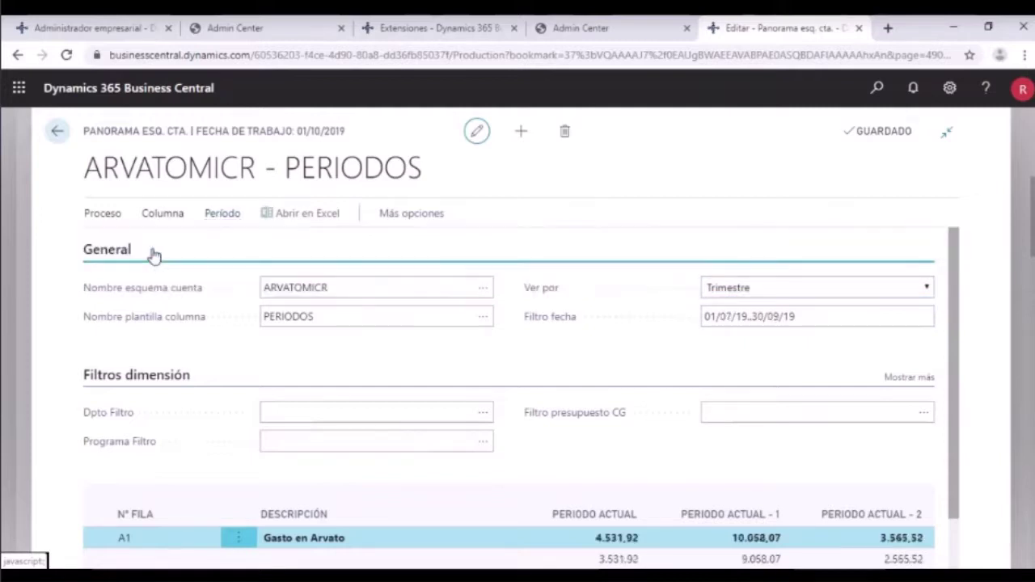
# Move the quarterly ARVATOMICR overview back to the period 01/04/19..30/06/19 and review the Gasto en Arvato amounts.
pyautogui.scroll(-1, 364, 368)
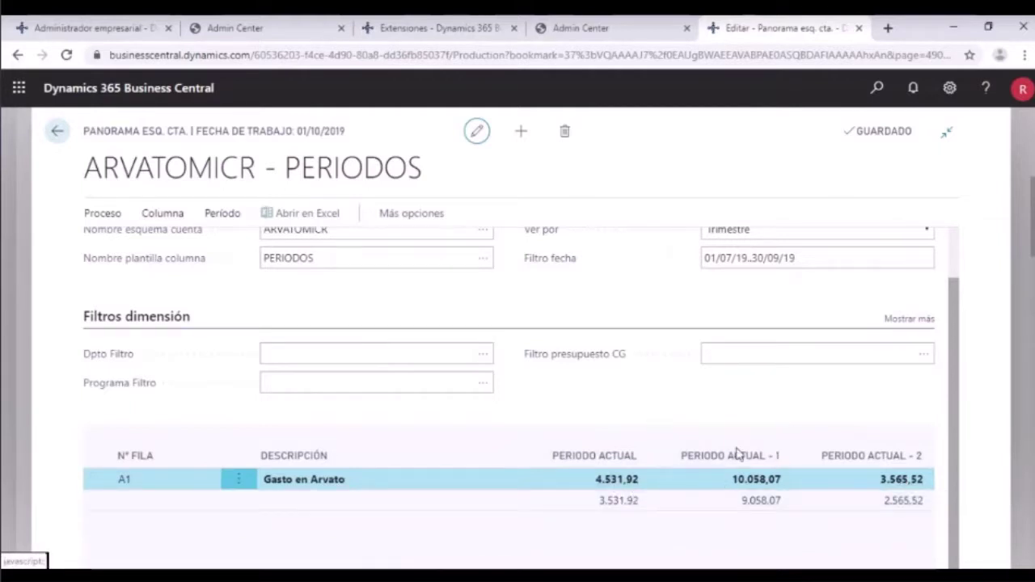
pyautogui.scroll(1, 715, 301)
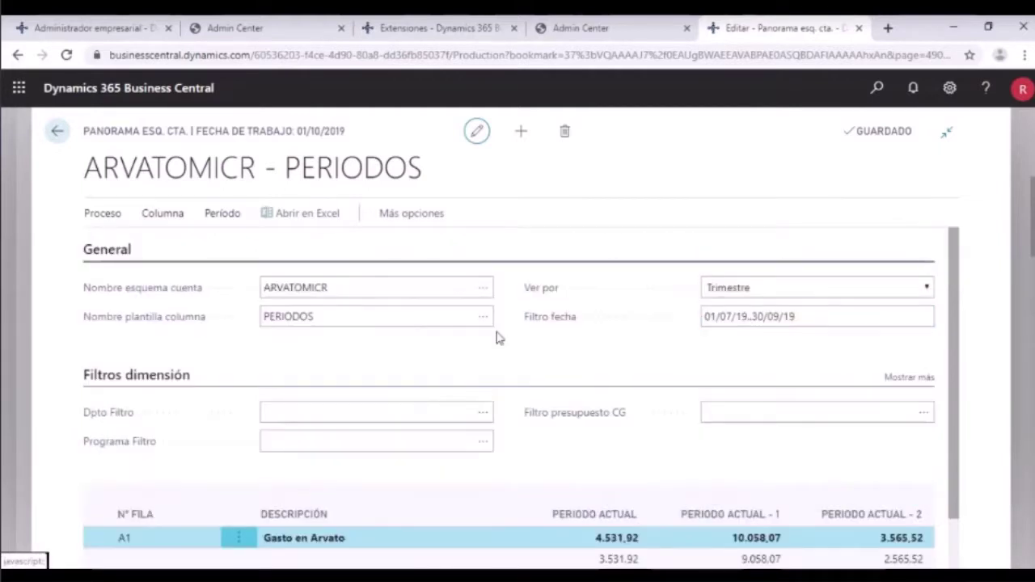
pyautogui.click(179, 226)
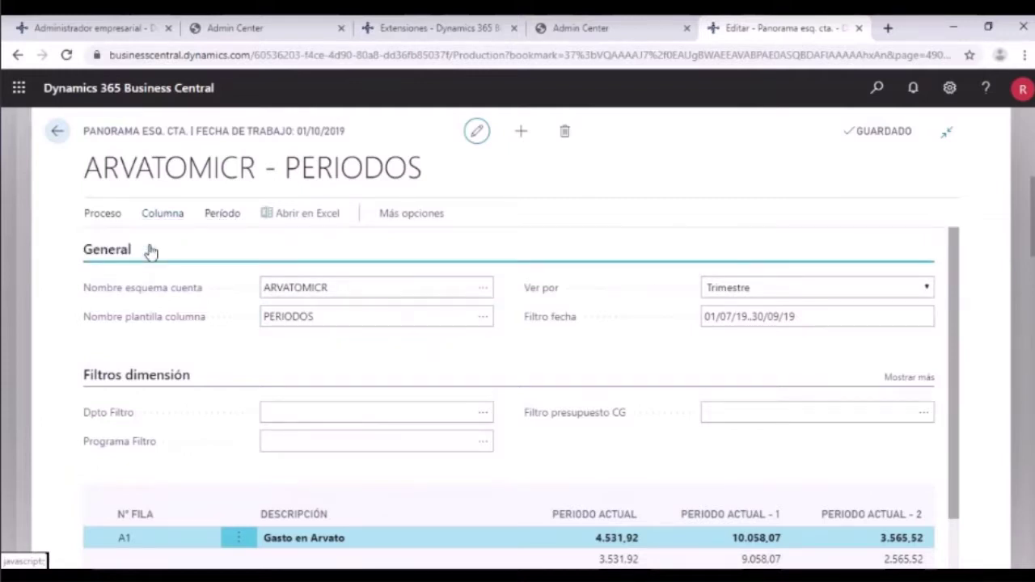
pyautogui.click(220, 217)
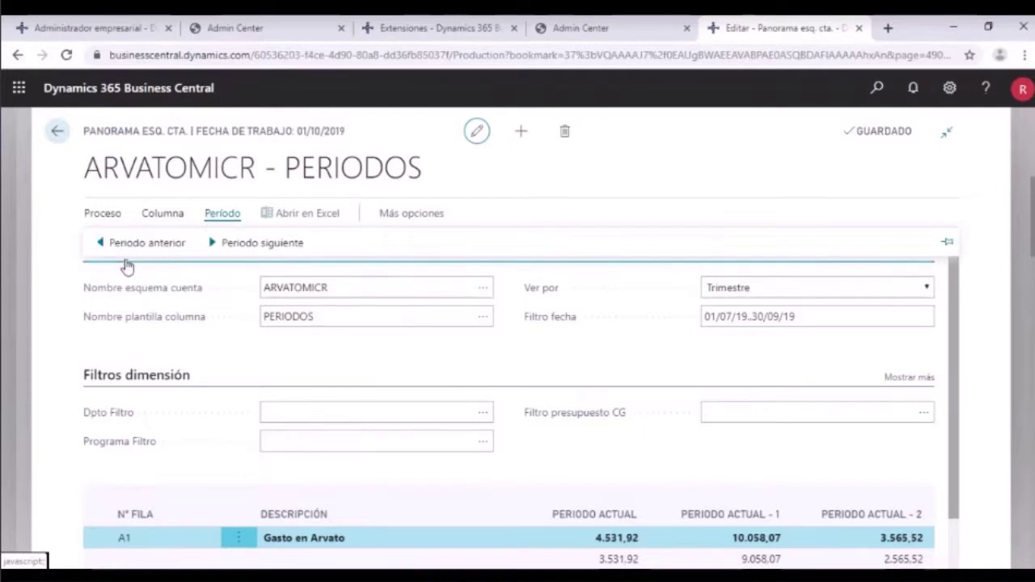
pyautogui.click(127, 245)
pyautogui.scroll(-1, 485, 370)
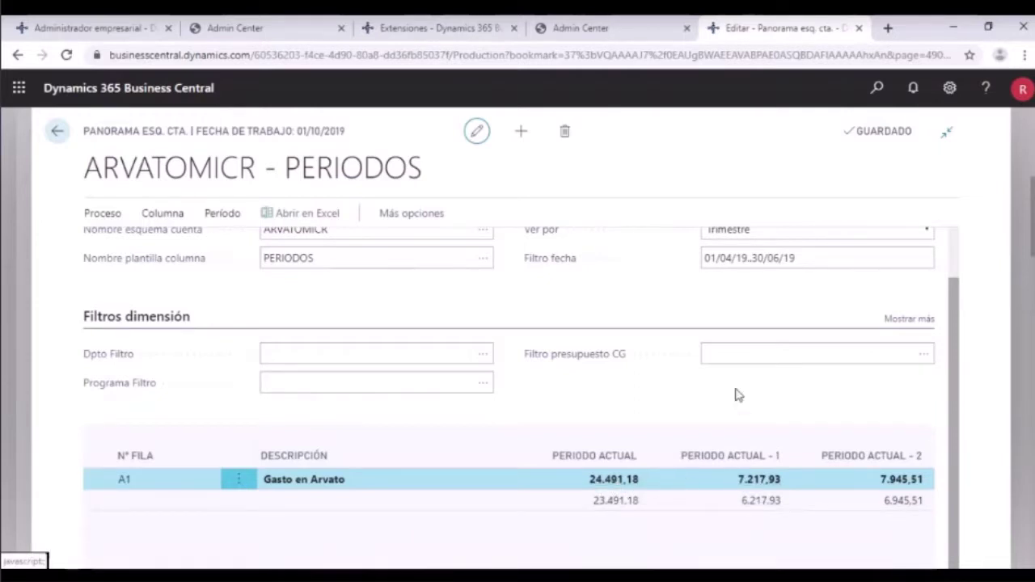
pyautogui.scroll(1, 712, 387)
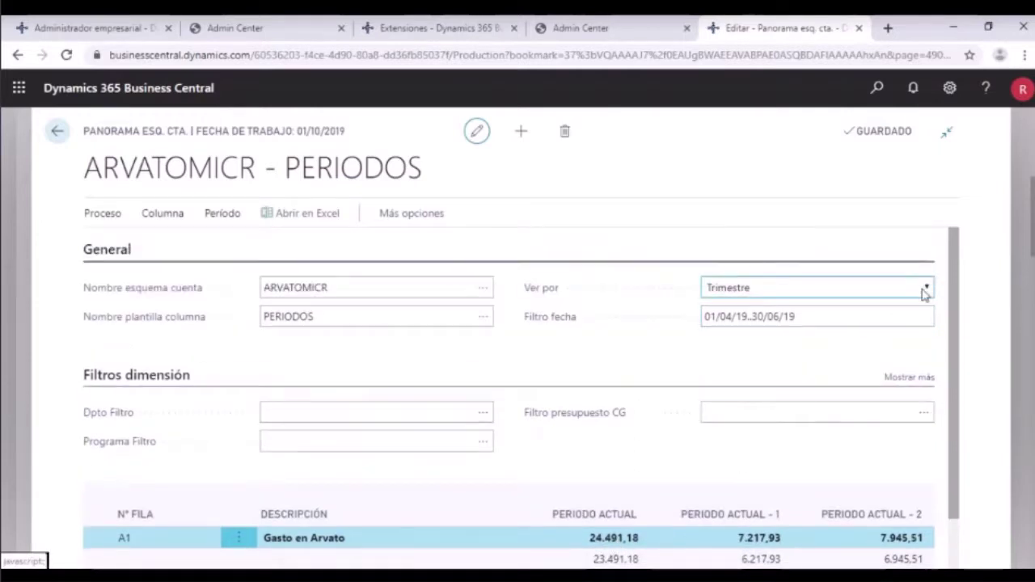
# Set the overview's Ver por to Año, review the yearly amounts, and return to the account schedule list.
pyautogui.click(816, 363)
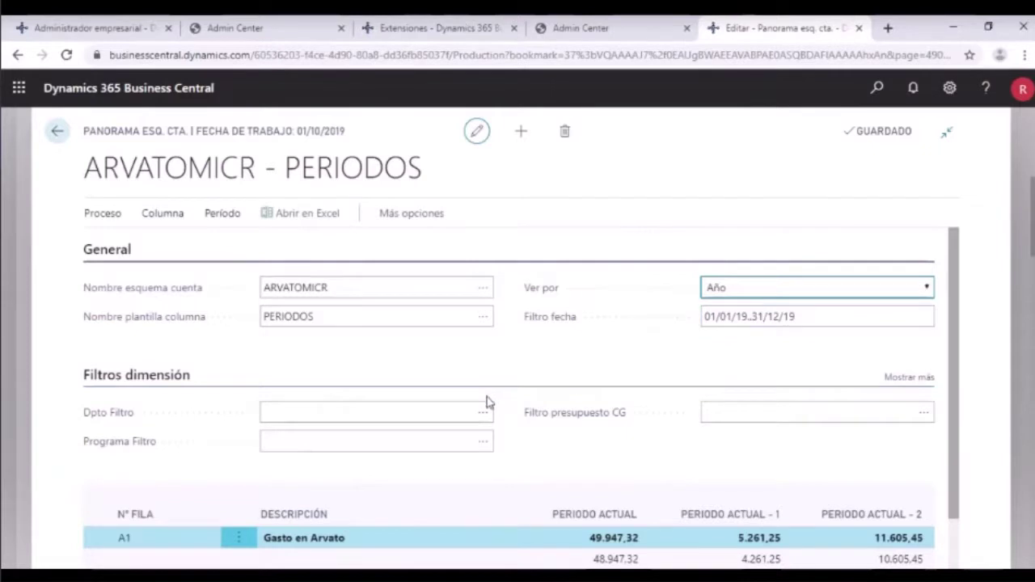
pyautogui.scroll(-1, 494, 410)
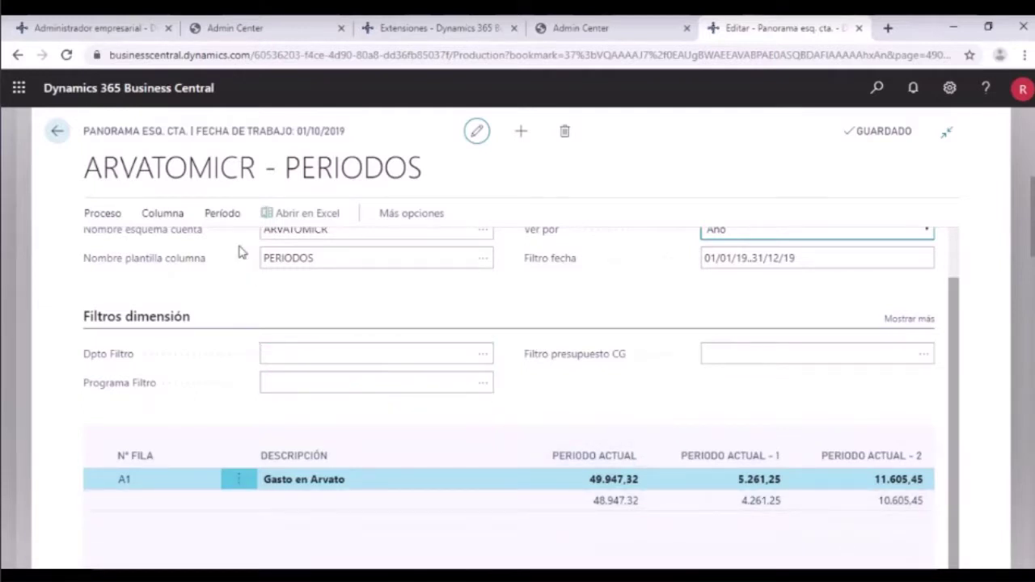
pyautogui.click(221, 213)
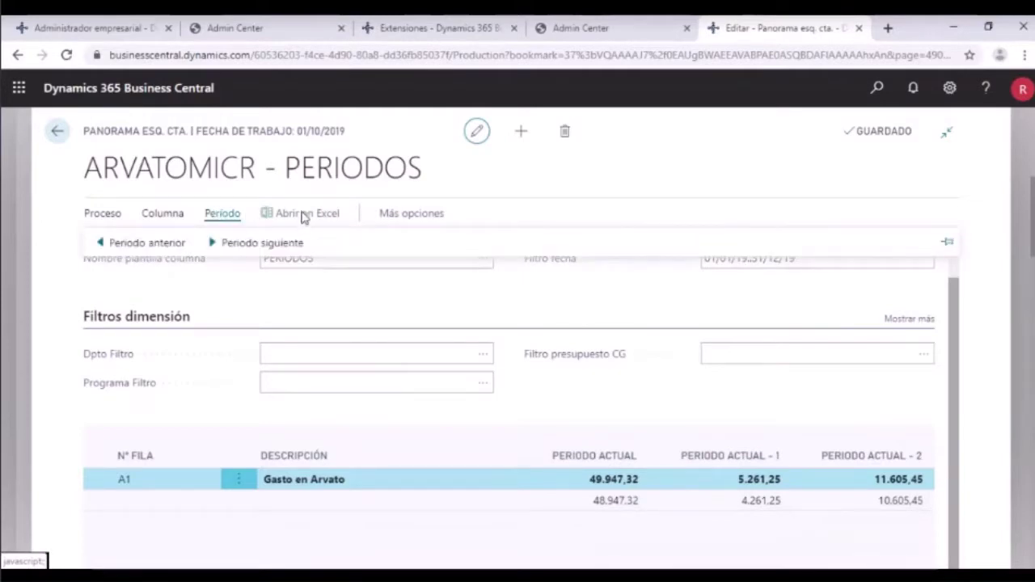
pyautogui.click(57, 134)
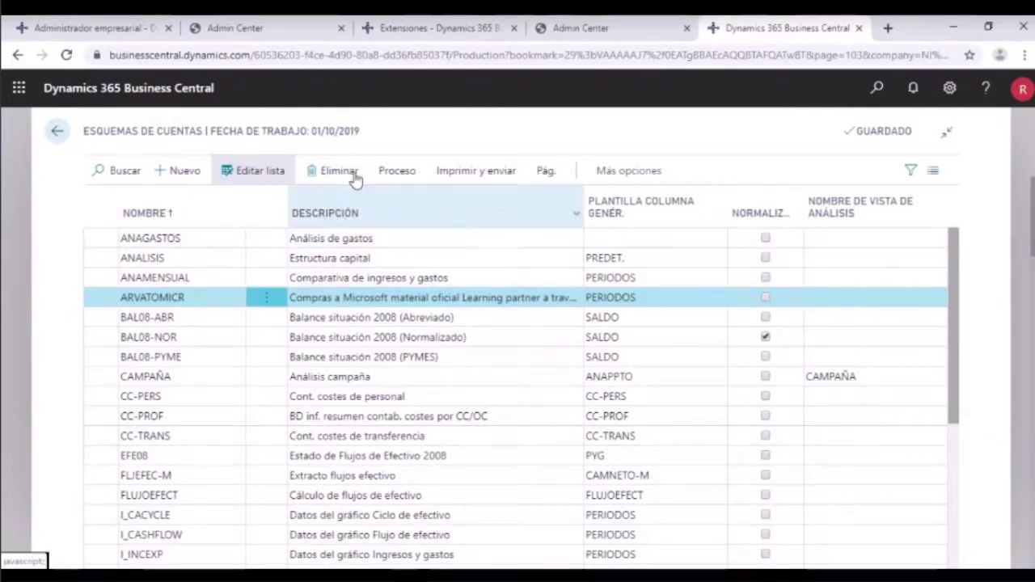
# Open the ARVATOMICR account schedule for editing and select the description of row A1.
pyautogui.click(397, 172)
pyautogui.click(267, 202)
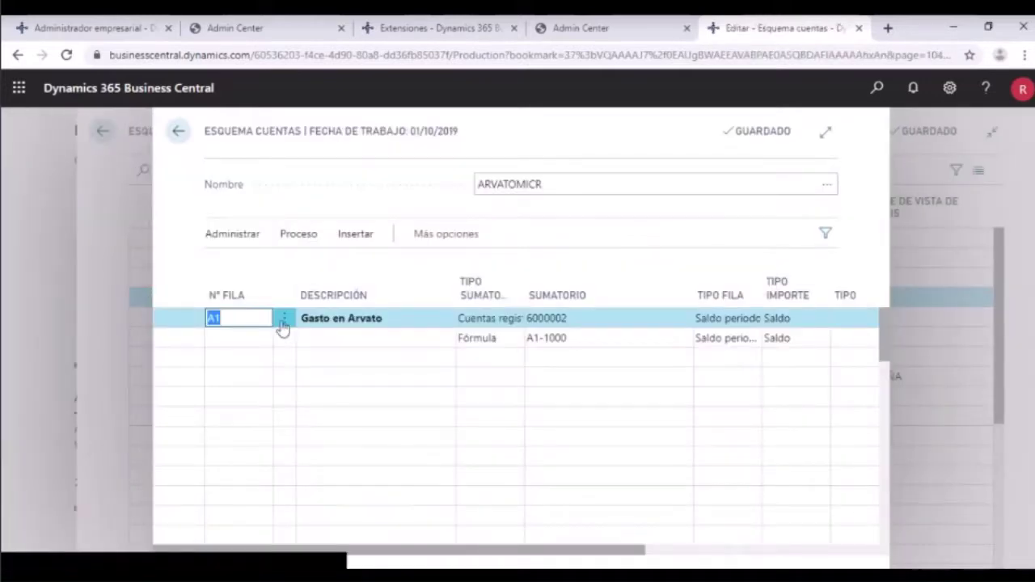
pyautogui.click(426, 315)
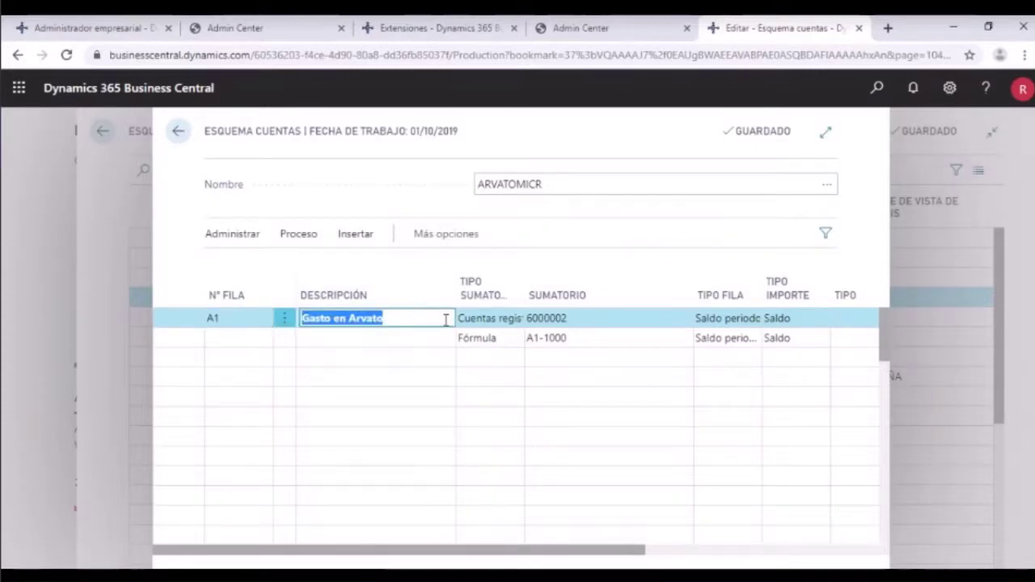
# Browse the account list for the Sumatorio field of an empty schedule line, and cancel without choosing an account.
pyautogui.click(512, 380)
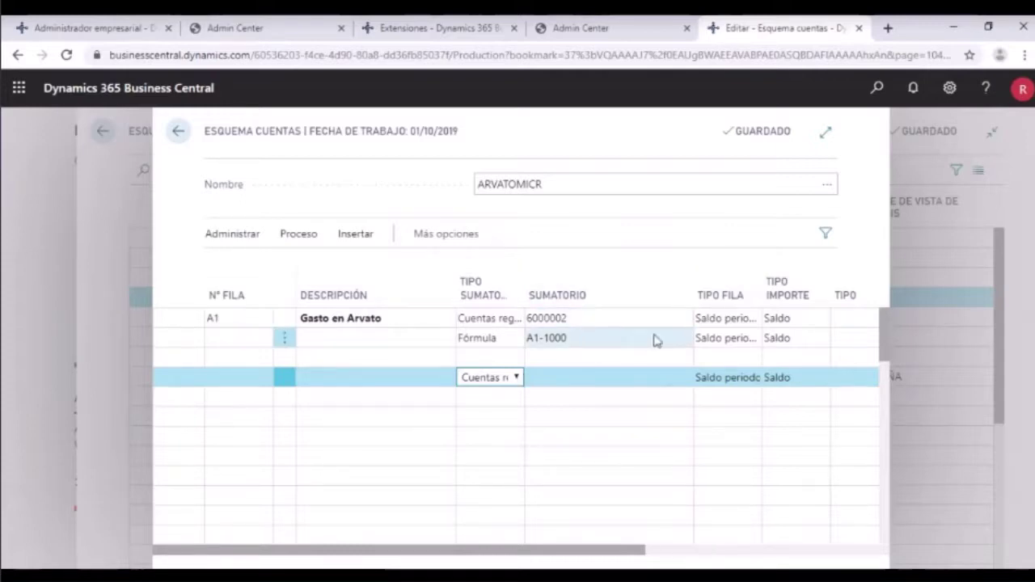
pyautogui.click(652, 396)
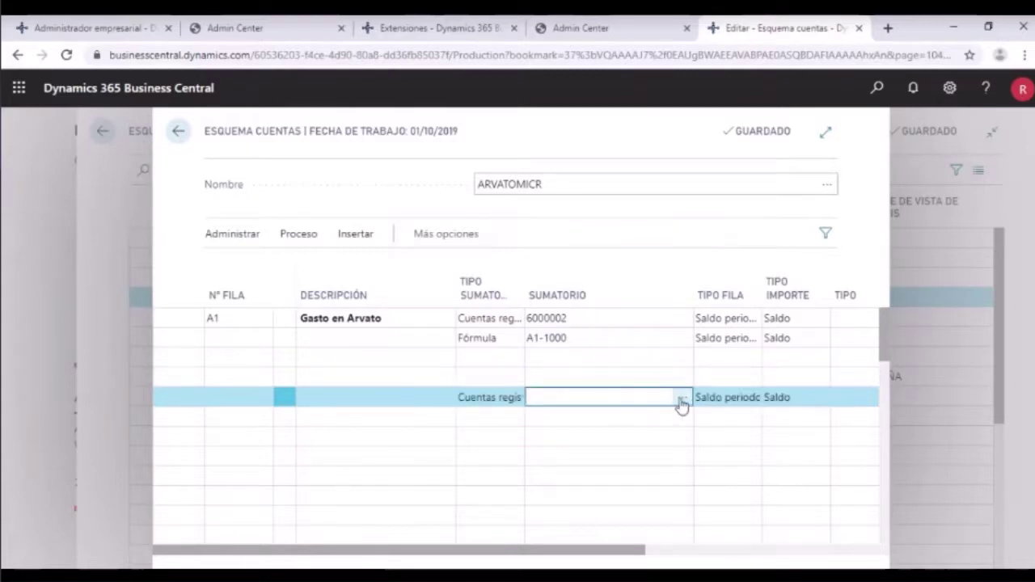
pyautogui.click(681, 399)
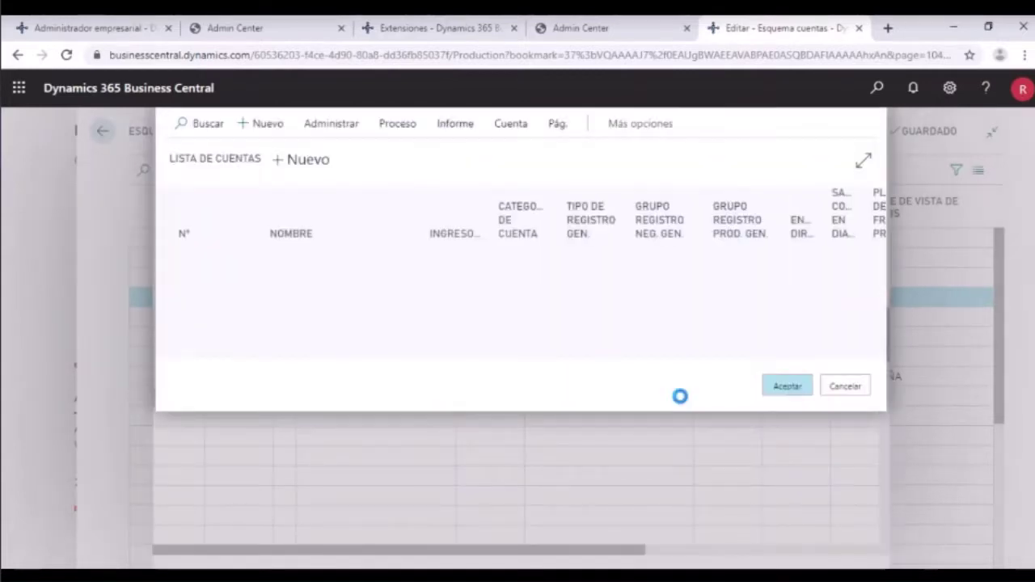
pyautogui.scroll(-12, 429, 338)
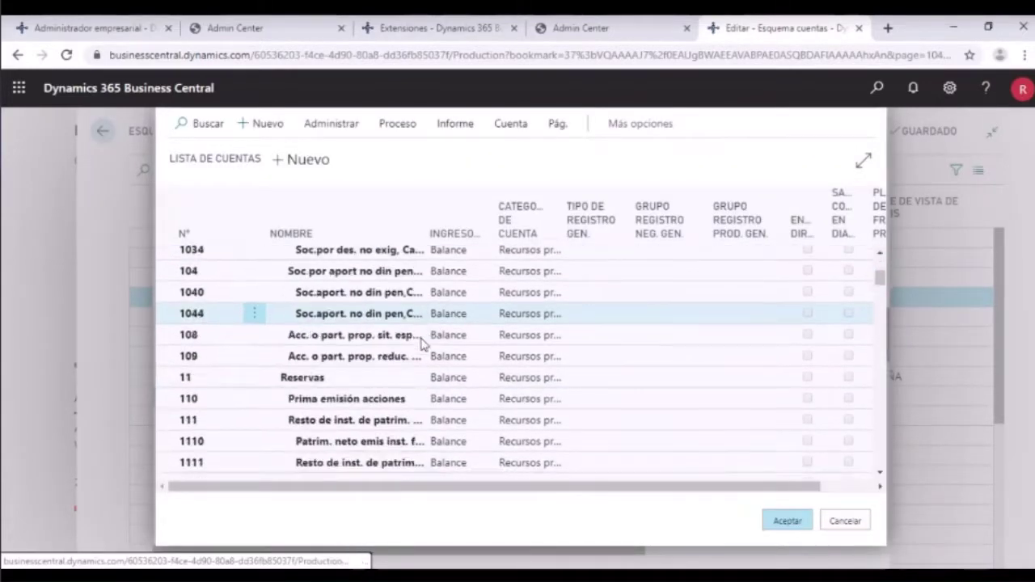
pyautogui.scroll(12, 418, 343)
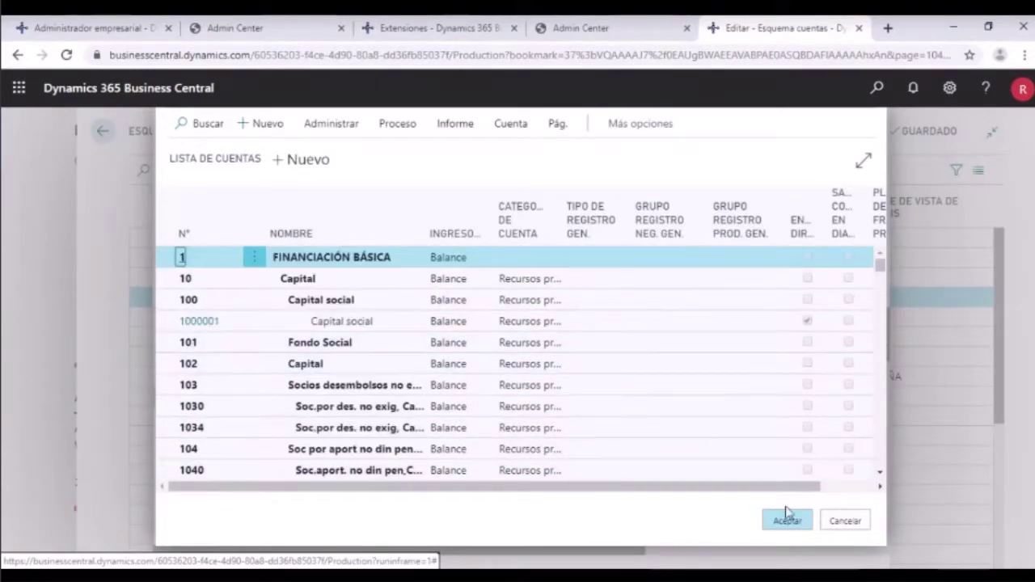
pyautogui.click(845, 520)
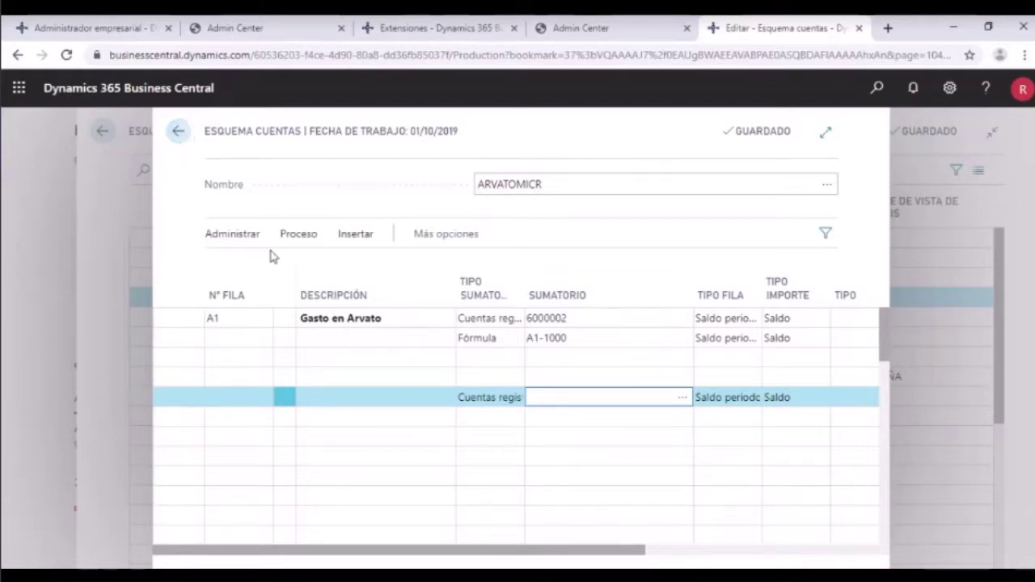
# View the column layout configuration from the ARVATOMICR schedule, and return to the account schedule list.
pyautogui.click(300, 241)
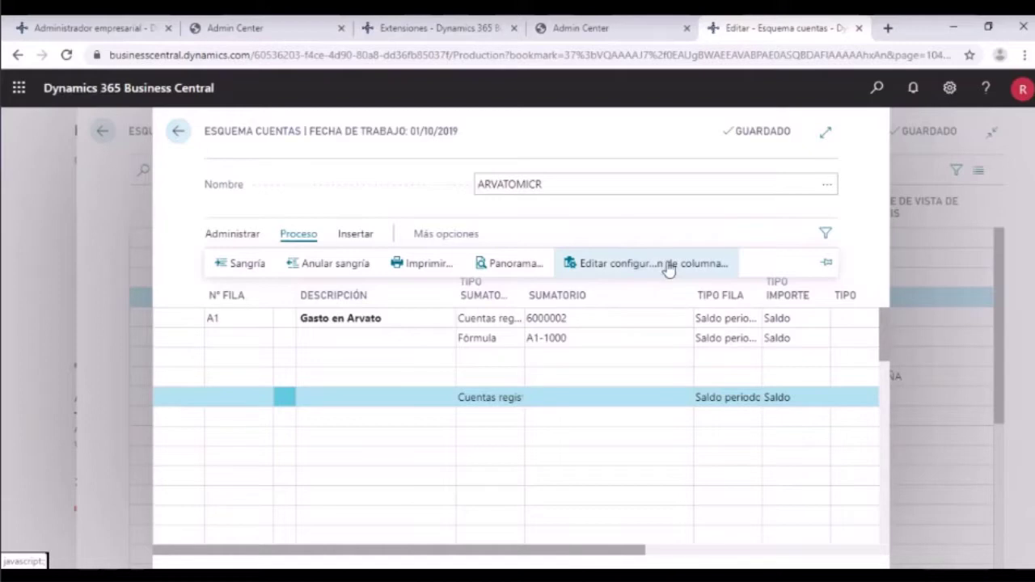
pyautogui.click(619, 269)
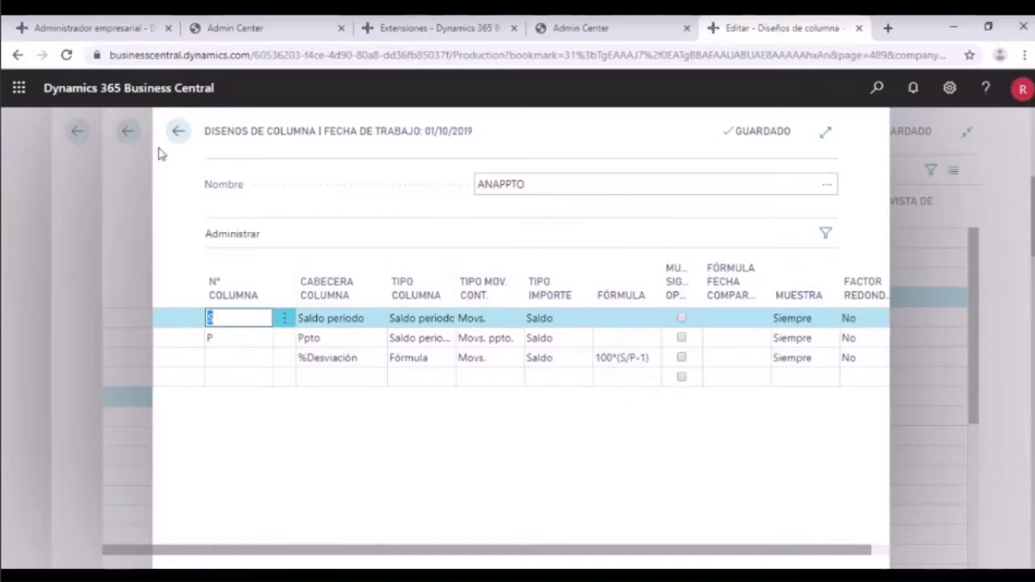
pyautogui.click(180, 132)
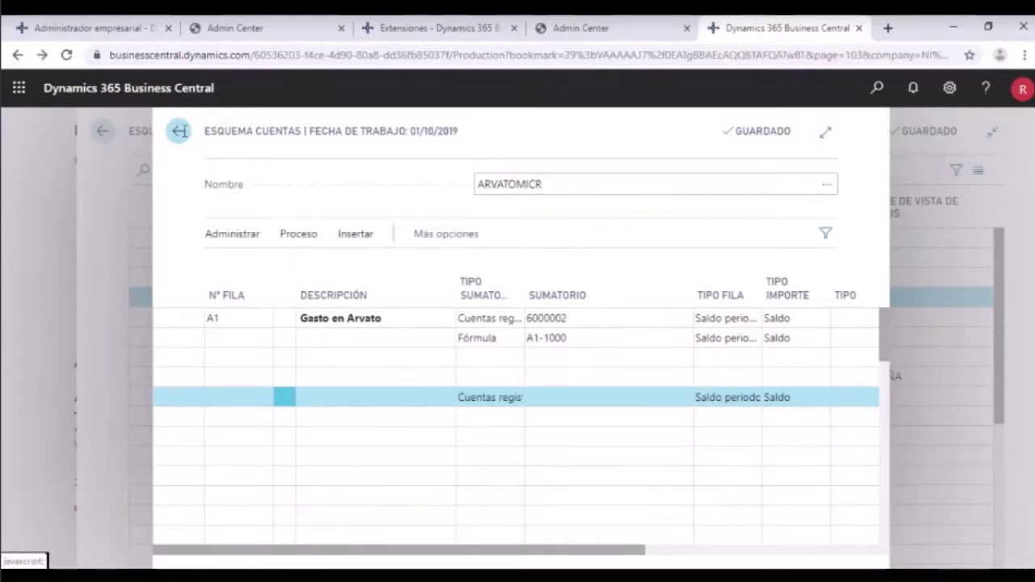
pyautogui.click(181, 133)
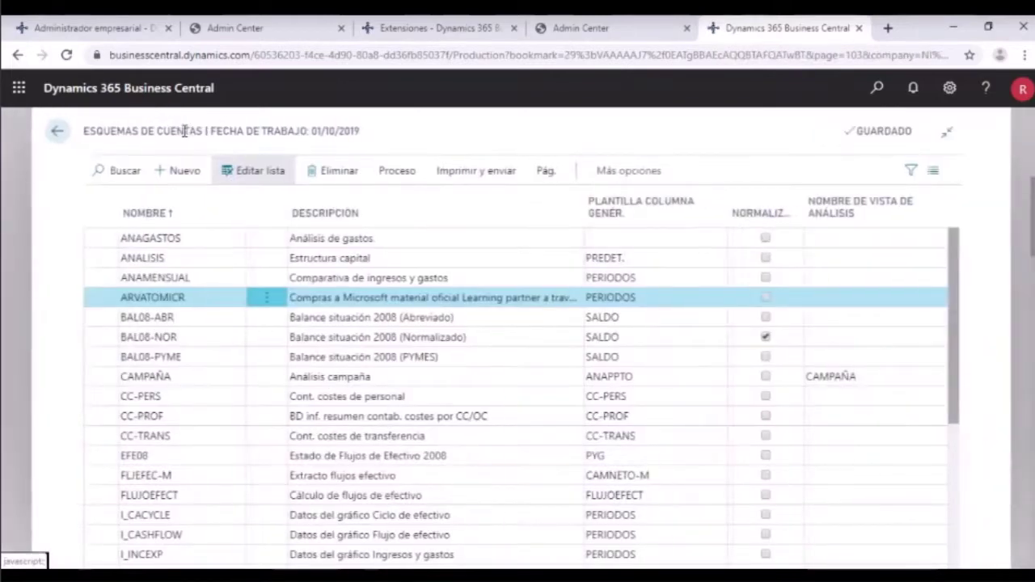
# Examine the available account schedules from ANAMENSUAL down to SALDO-M, and return to the home page.
pyautogui.click(194, 278)
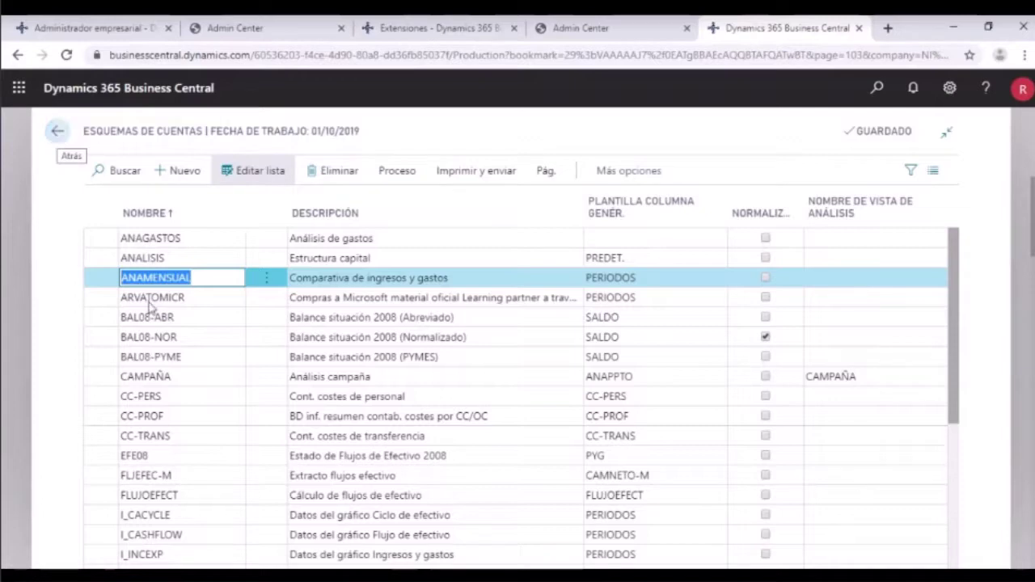
pyautogui.scroll(-2, 200, 453)
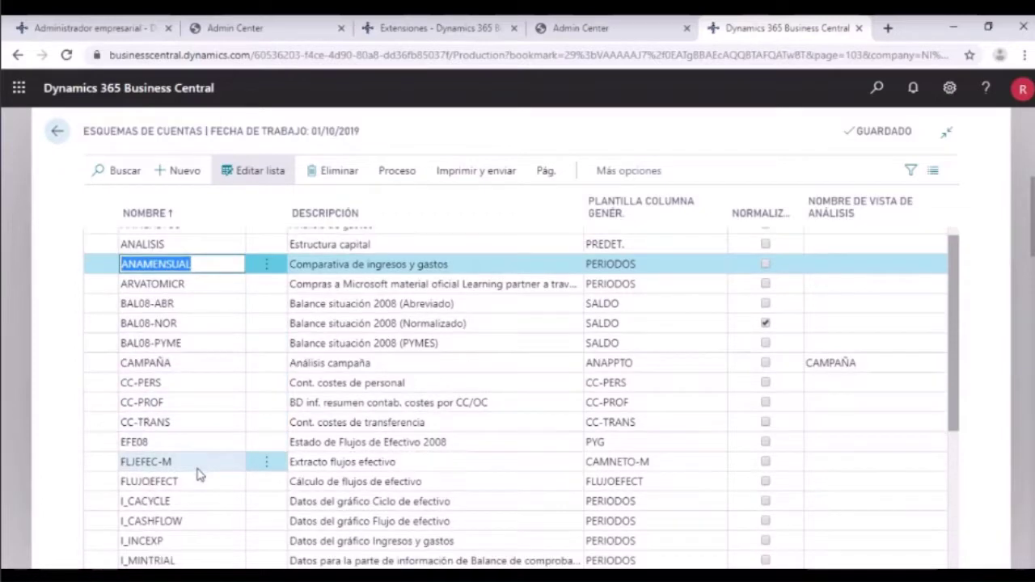
pyautogui.scroll(-2, 200, 476)
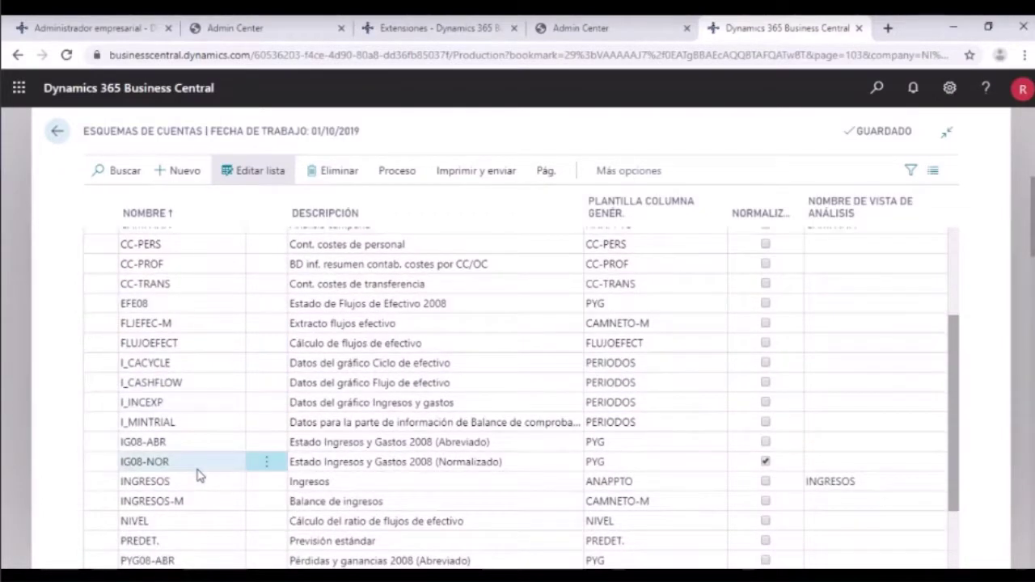
pyautogui.scroll(-2, 202, 473)
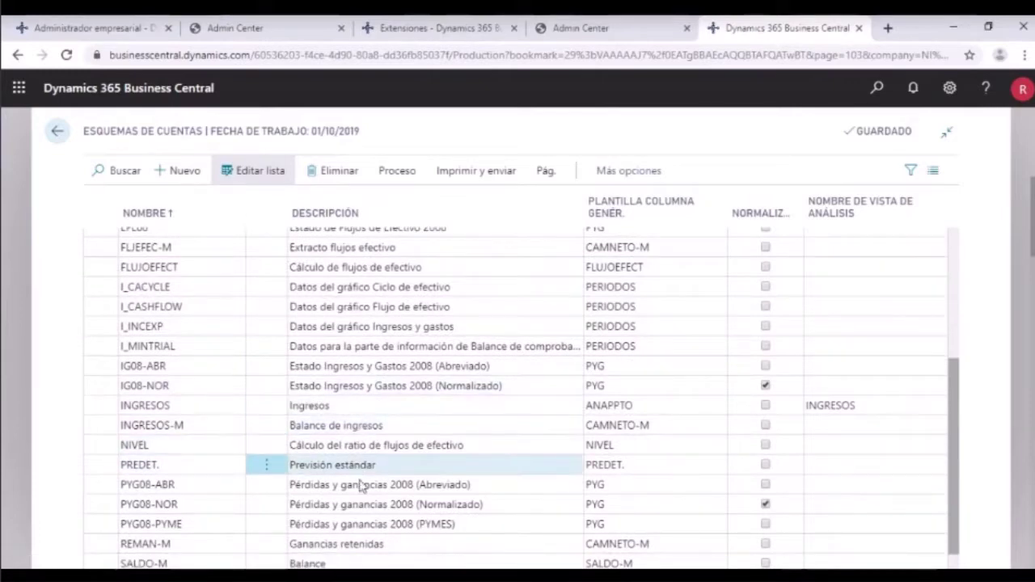
pyautogui.scroll(-1, 356, 518)
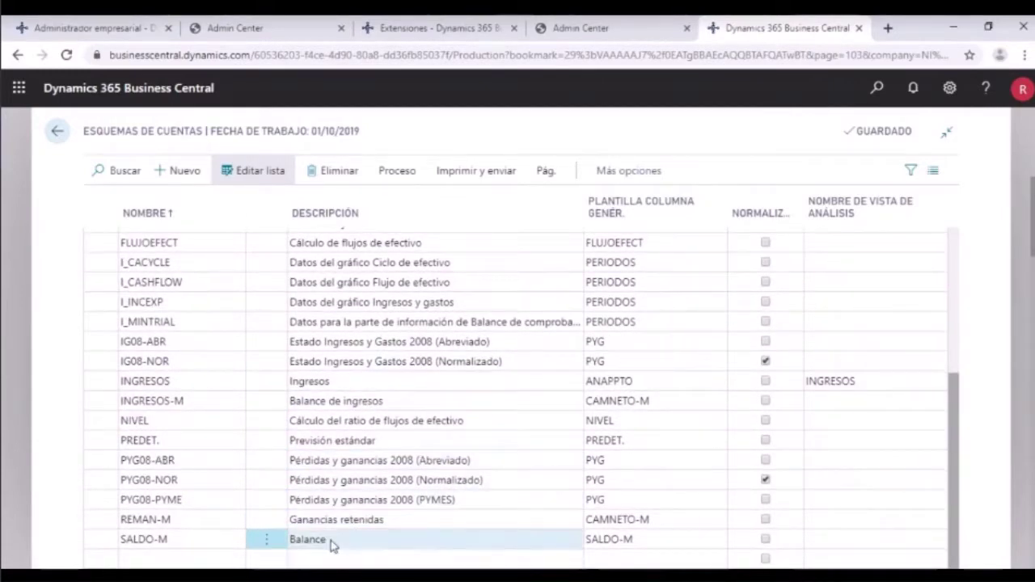
pyautogui.click(208, 538)
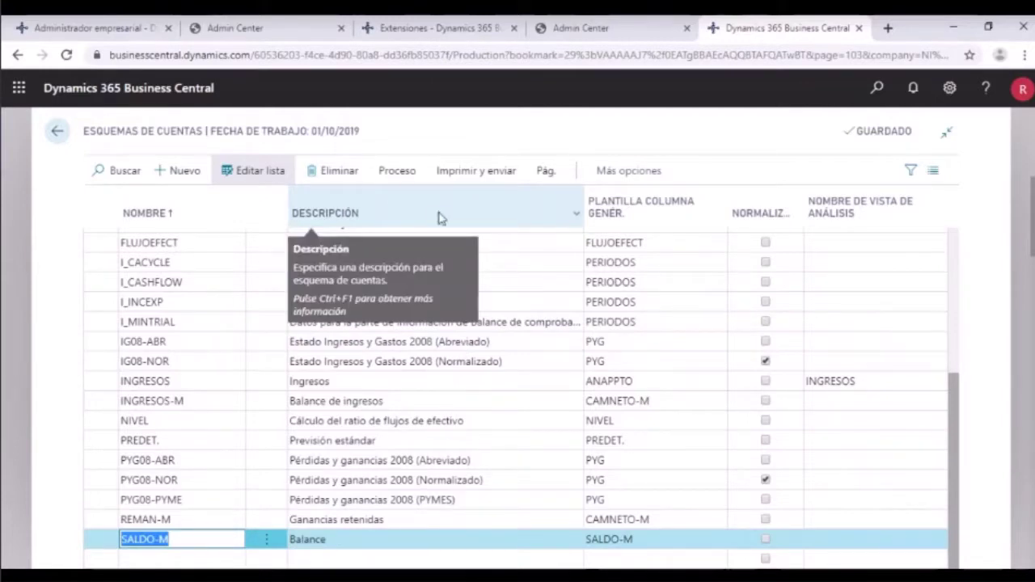
pyautogui.click(57, 130)
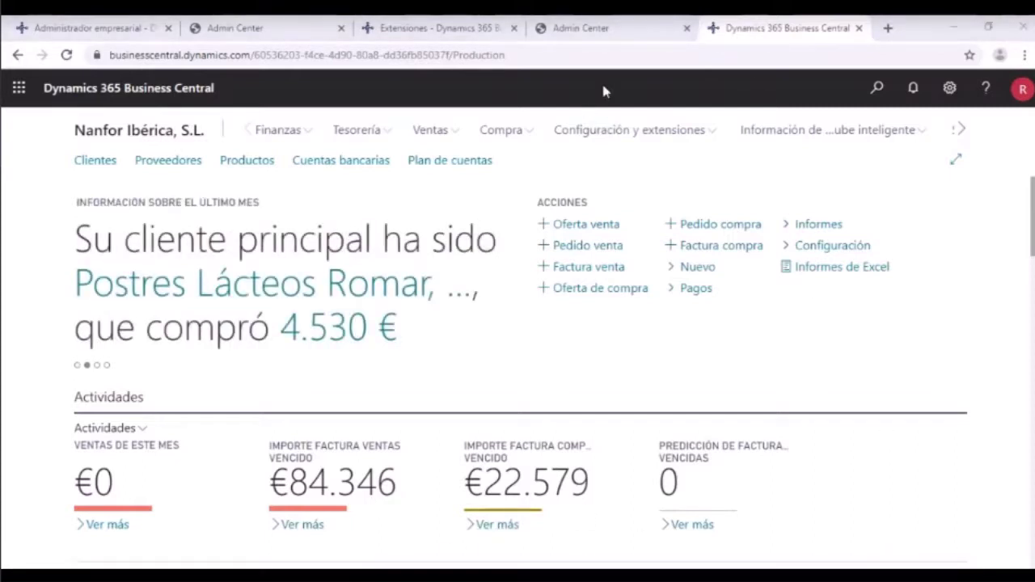
# Search for "servicios", open the Servicios Web page and expand it to the wide layout.
pyautogui.click(877, 88)
pyautogui.write('servicios')
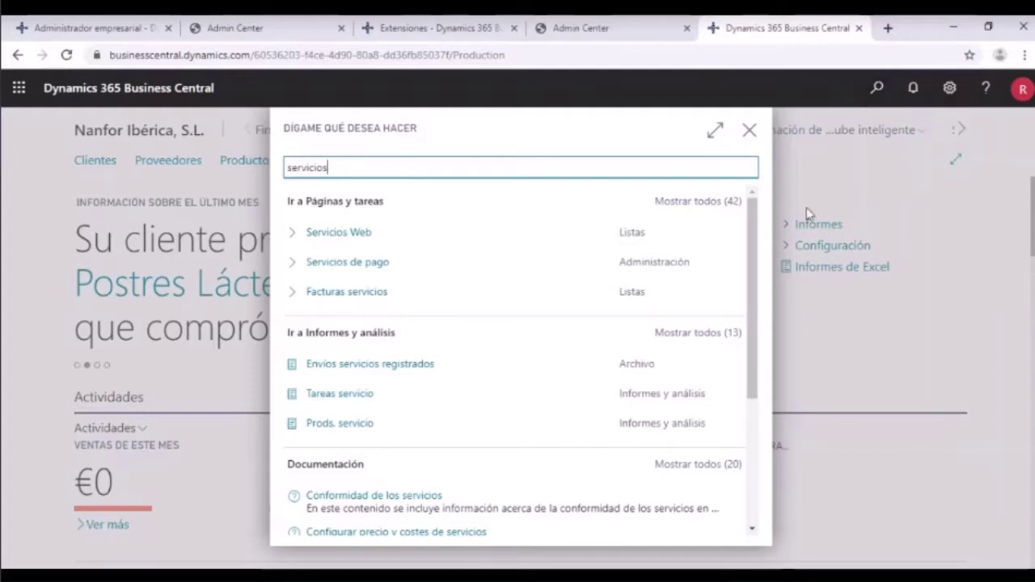
pyautogui.click(354, 242)
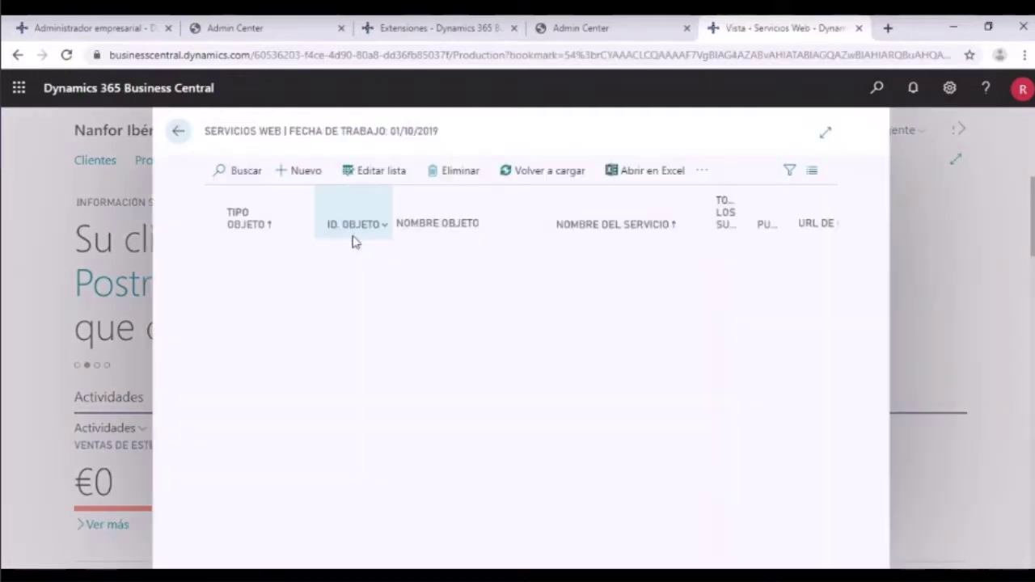
pyautogui.click(835, 137)
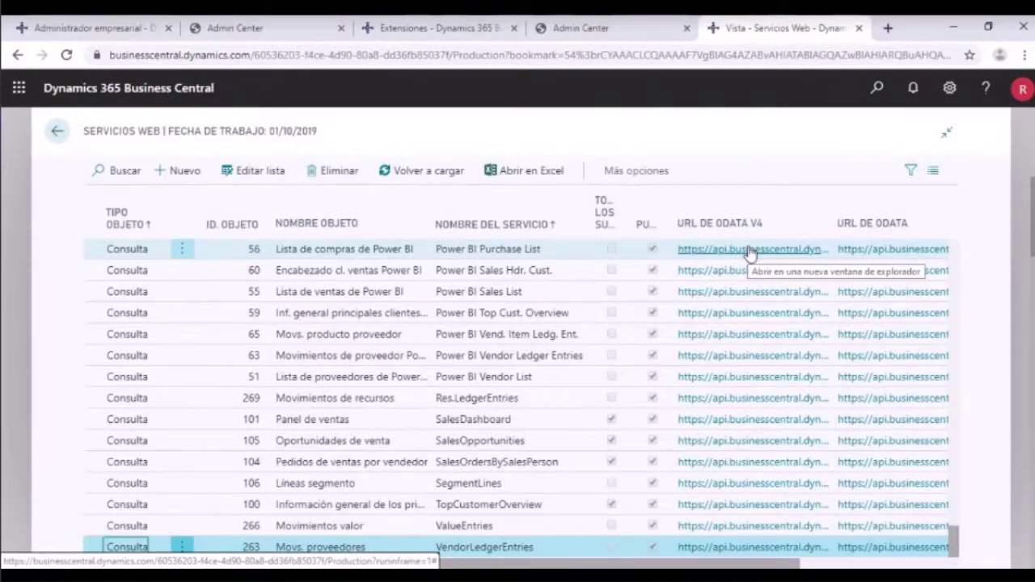
# Add a new line to the Servicios Web list and activate its Tipo objeto field.
pyautogui.click(162, 225)
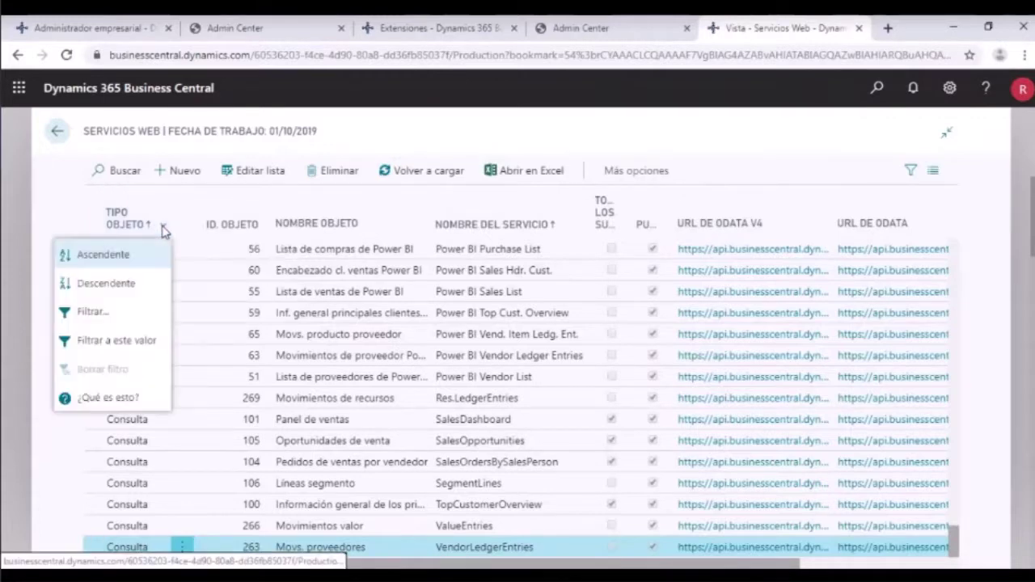
pyautogui.press('Escape')
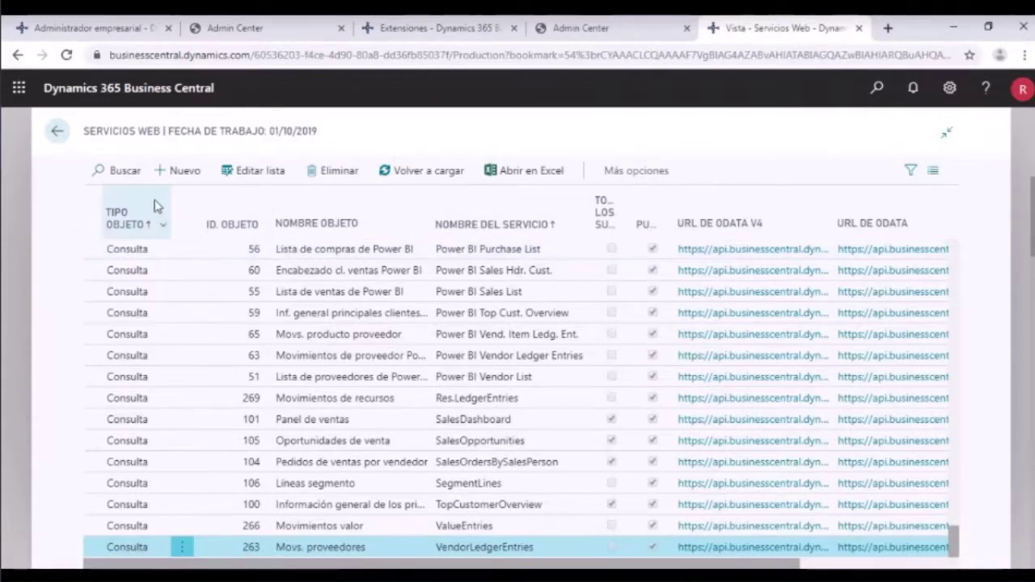
pyautogui.click(168, 176)
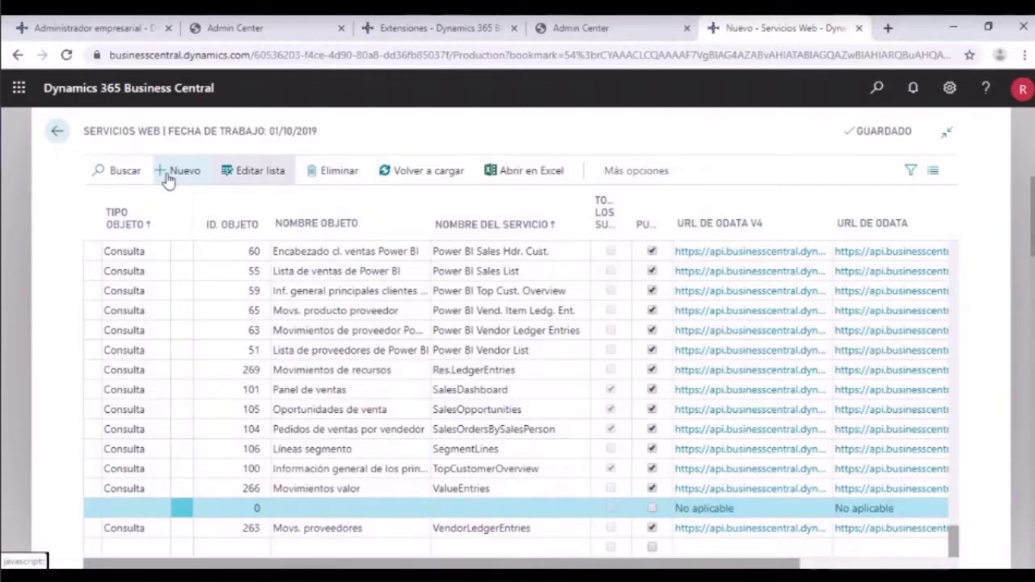
pyautogui.click(163, 510)
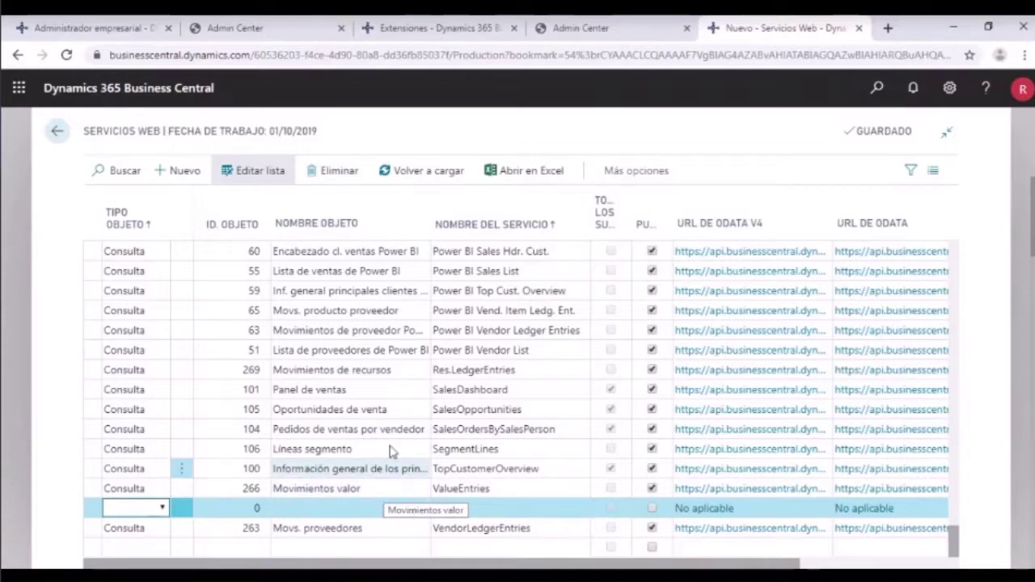
# Examine the service names and the OData and SOAP URL columns up to the Codeunit entries, and return to the home page.
pyautogui.scroll(3, 387, 497)
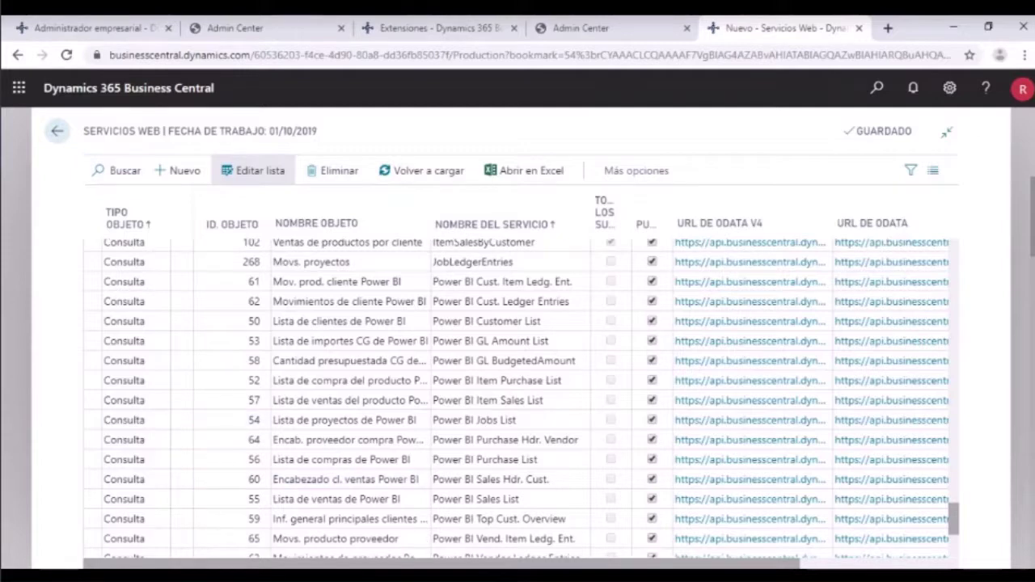
pyautogui.click(679, 564)
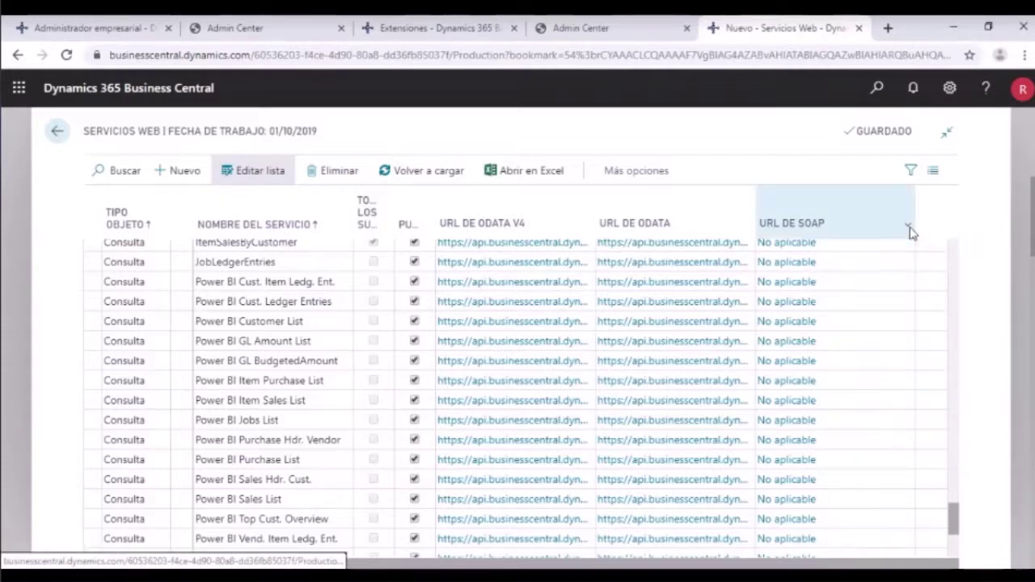
pyautogui.moveTo(910, 232)
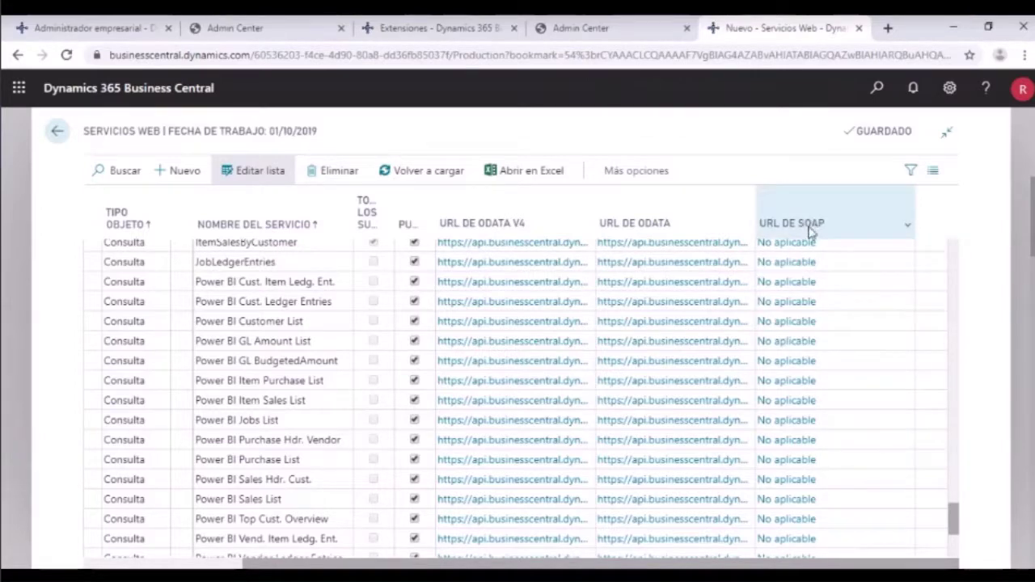
pyautogui.scroll(-1, 834, 346)
pyautogui.scroll(-2, 834, 345)
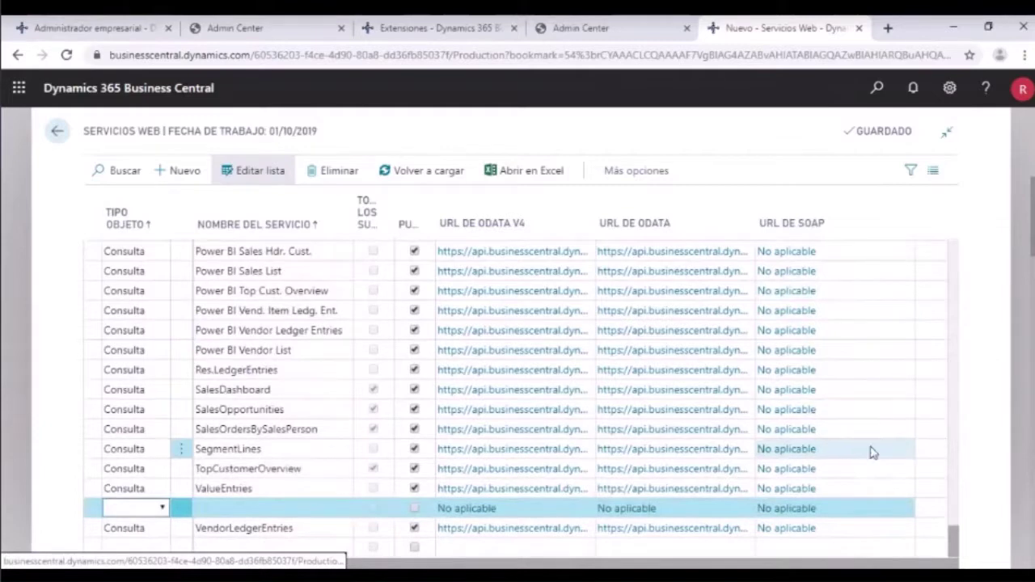
pyautogui.click(663, 360)
pyautogui.scroll(5, 663, 361)
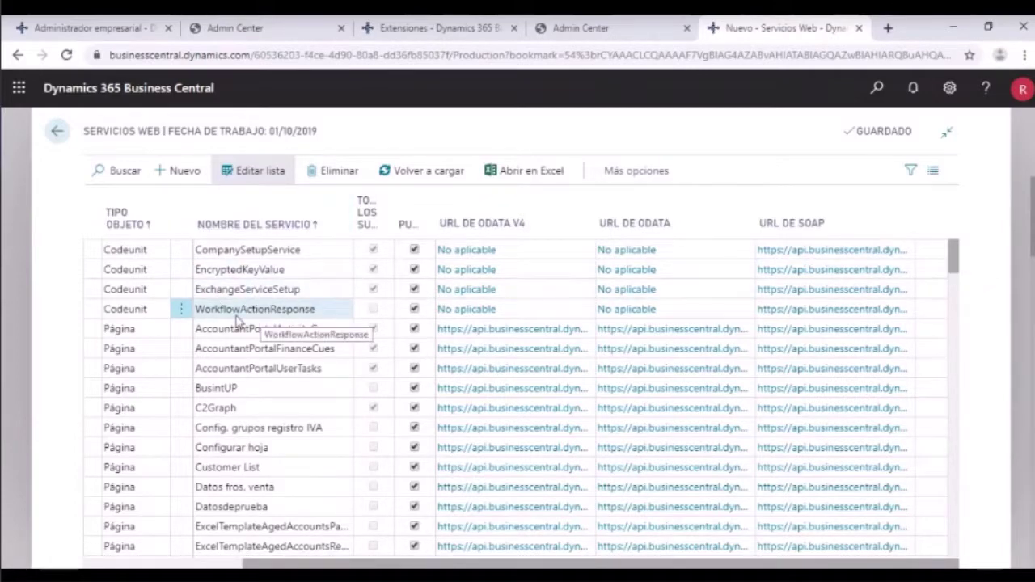
pyautogui.click(57, 136)
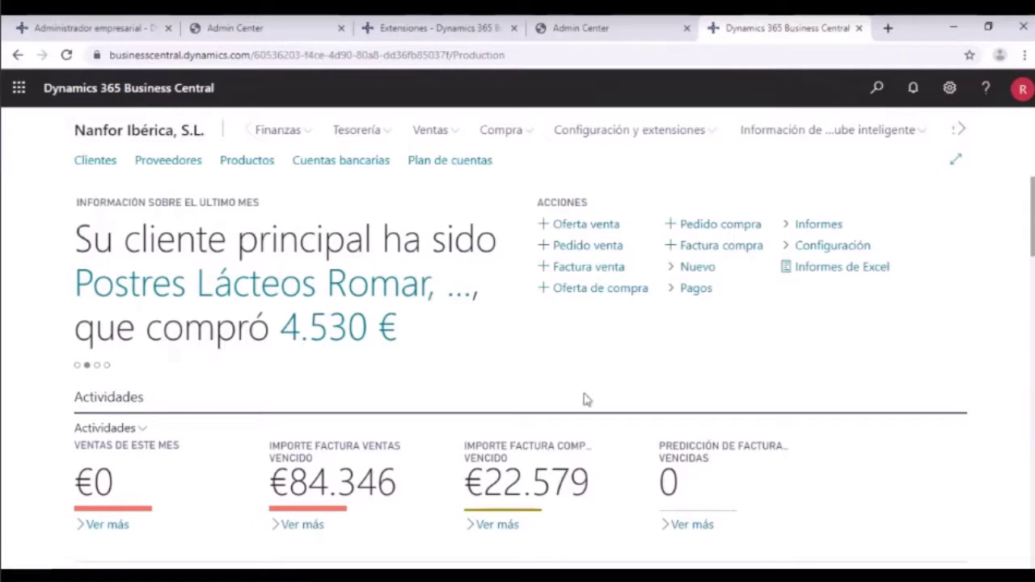
pyautogui.scroll(-3, 573, 389)
pyautogui.scroll(3, 601, 342)
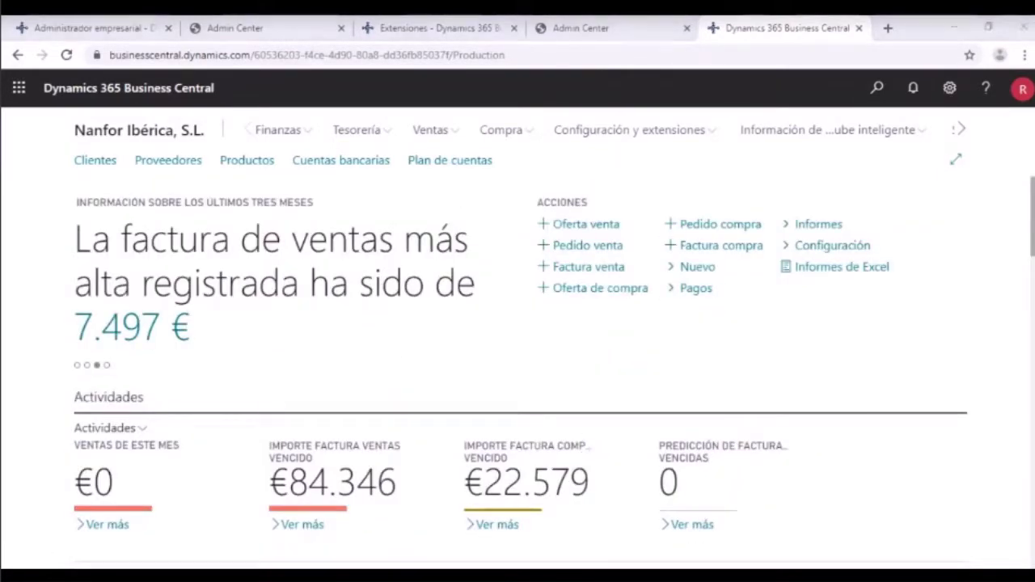
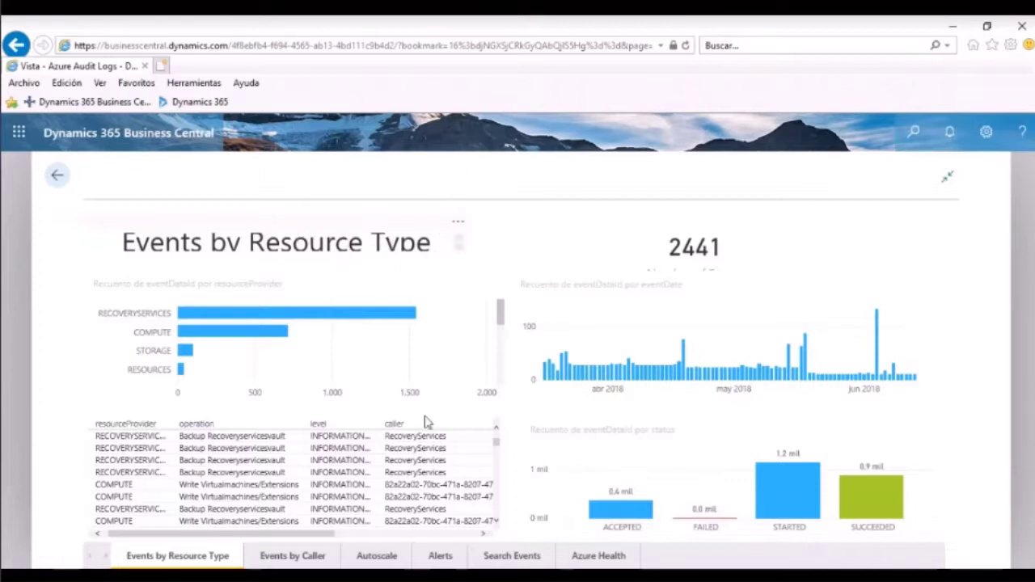
# View the event table of the Azure Audit Logs report in focus mode, return to the report, and close the report page.
pyautogui.click(475, 413)
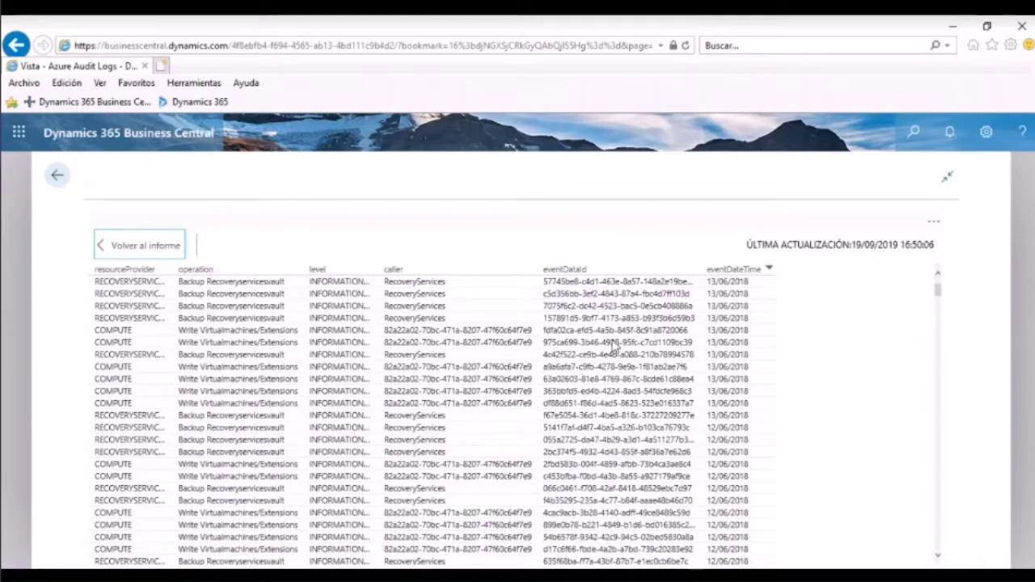
pyautogui.click(110, 246)
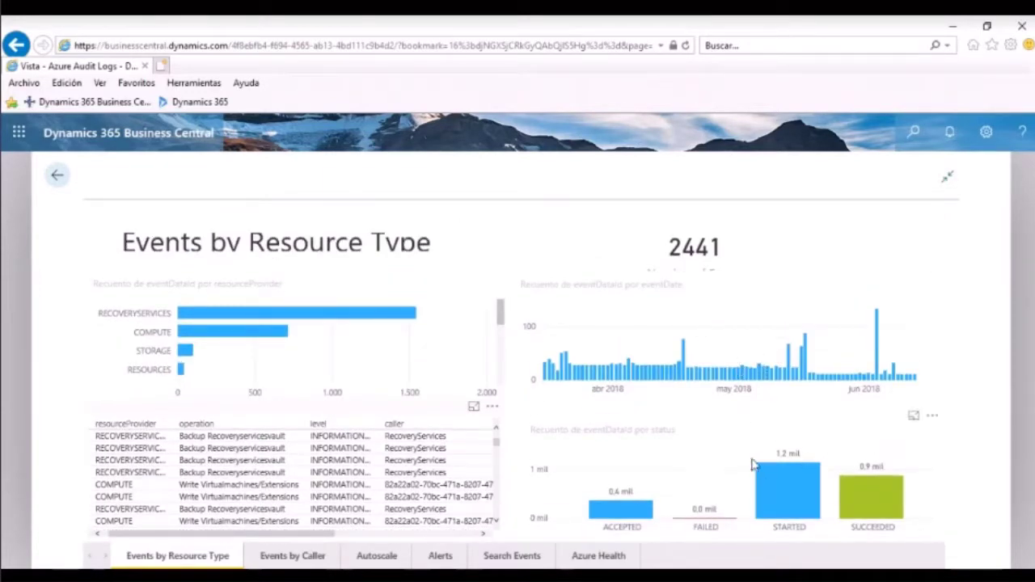
pyautogui.click(947, 181)
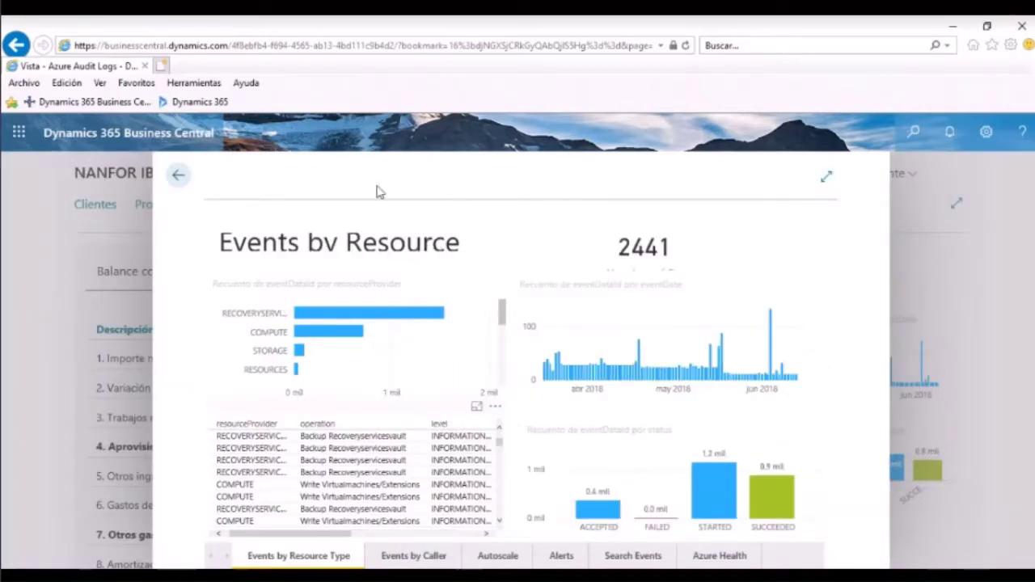
pyautogui.click(179, 177)
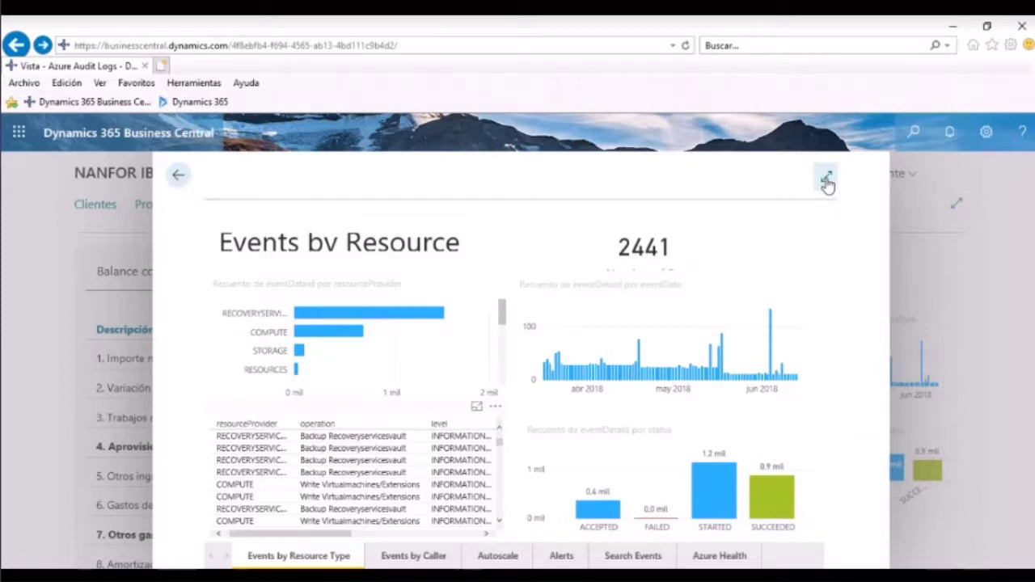
pyautogui.click(180, 176)
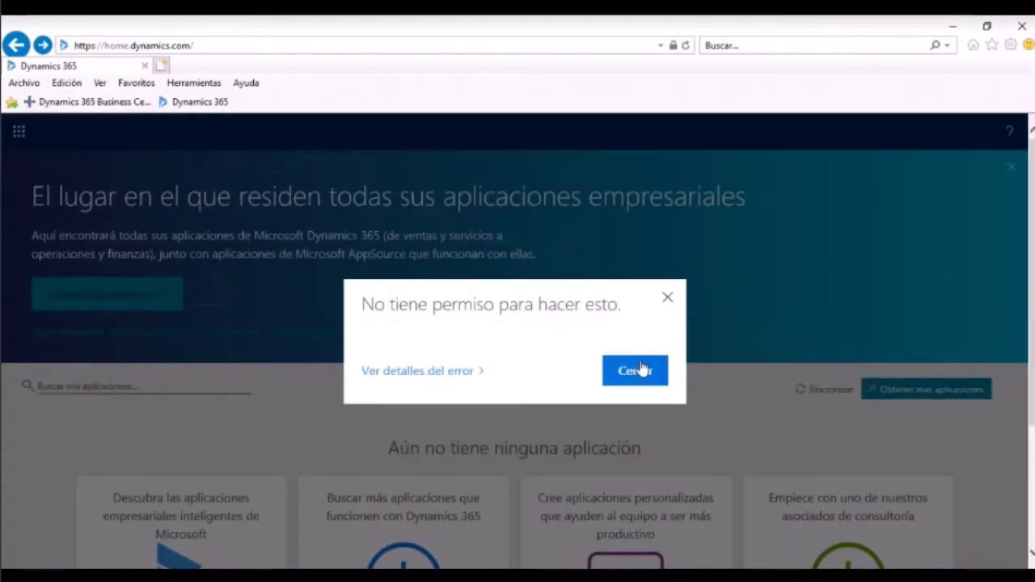
# Close the error dialogs on the Dynamics 365 applications page and dismiss its introductory banner.
pyautogui.click(635, 371)
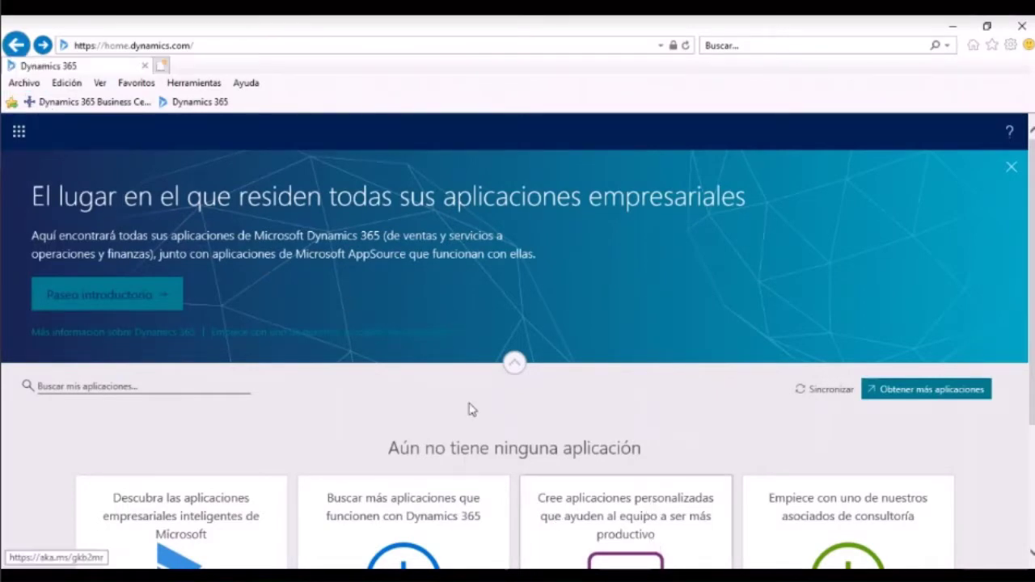
pyautogui.scroll(-2, 465, 404)
pyautogui.scroll(3, 451, 386)
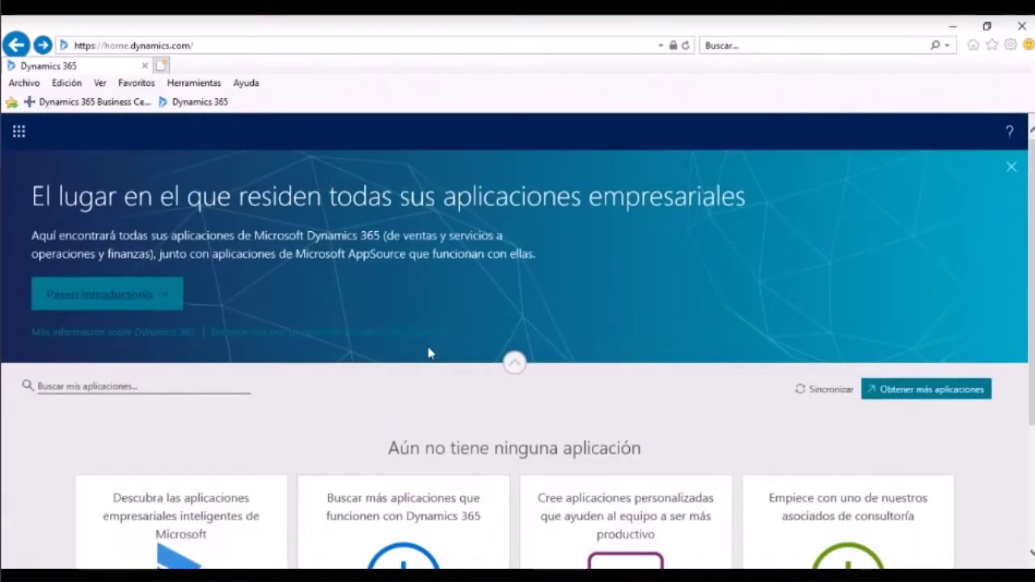
pyautogui.click(19, 131)
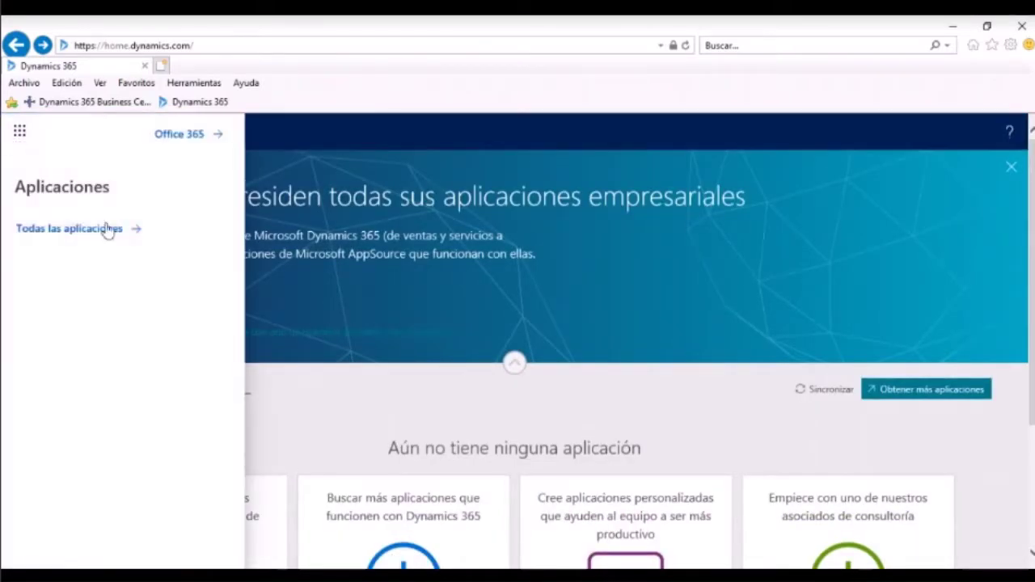
pyautogui.click(1010, 166)
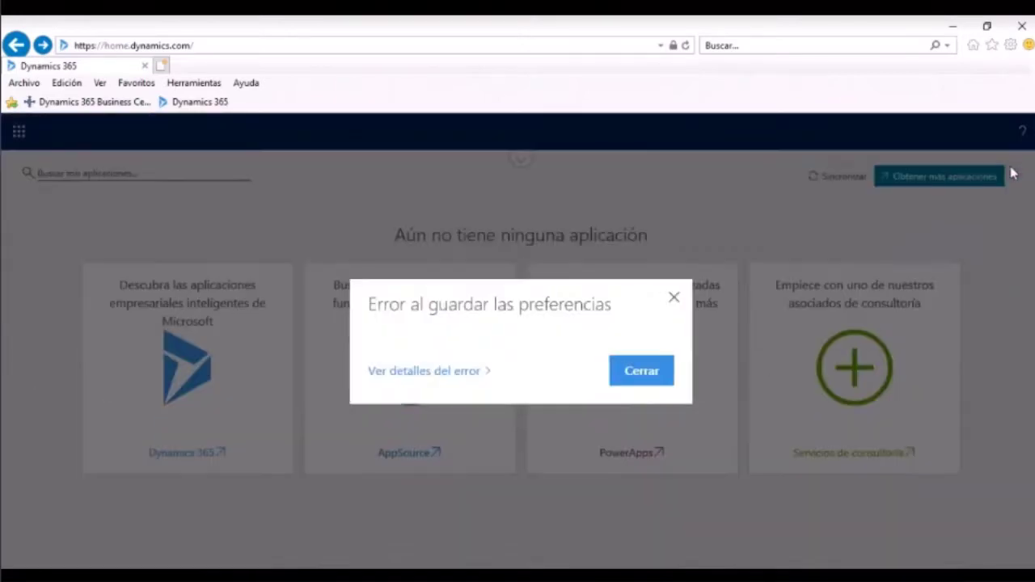
pyautogui.click(658, 372)
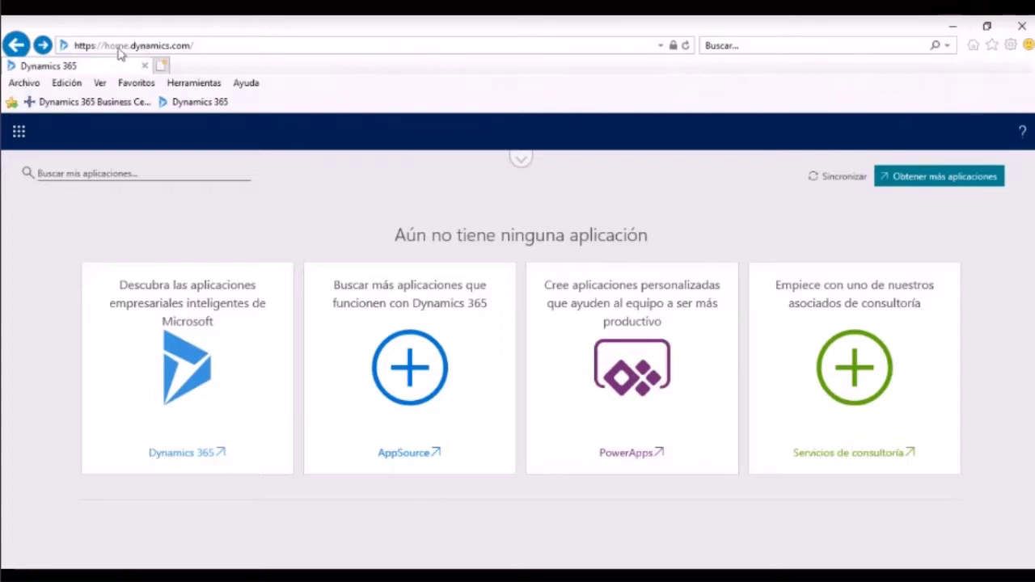
# Return to the Office 365 home page, open Dynamics 365 and launch the pinned Business Central application.
pyautogui.click(18, 46)
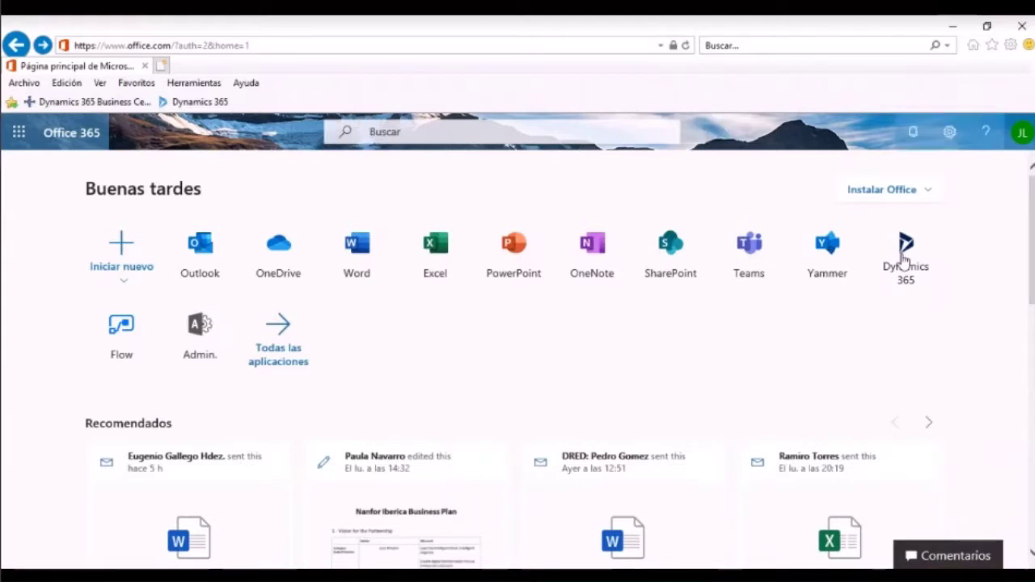
pyautogui.click(907, 260)
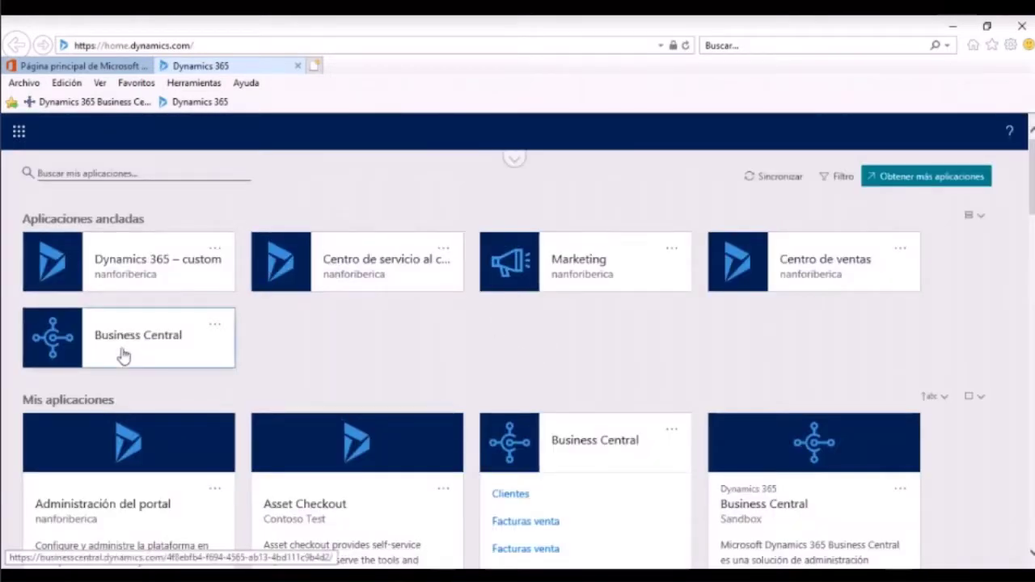
pyautogui.click(123, 357)
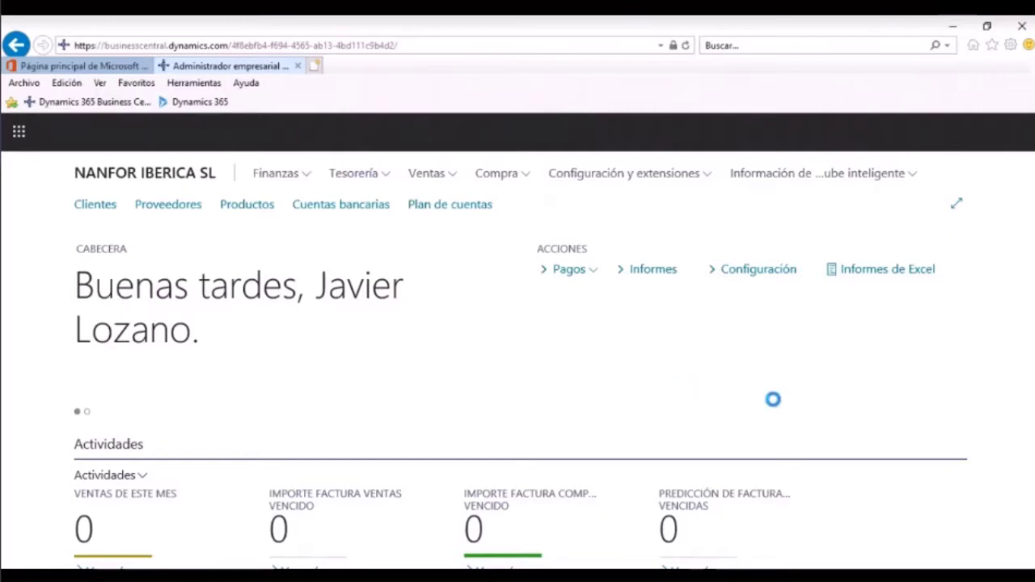
# Open the report selection for the Informes de Power BI part on the NANFOR IBERICA SL home page.
pyautogui.scroll(-6, 898, 448)
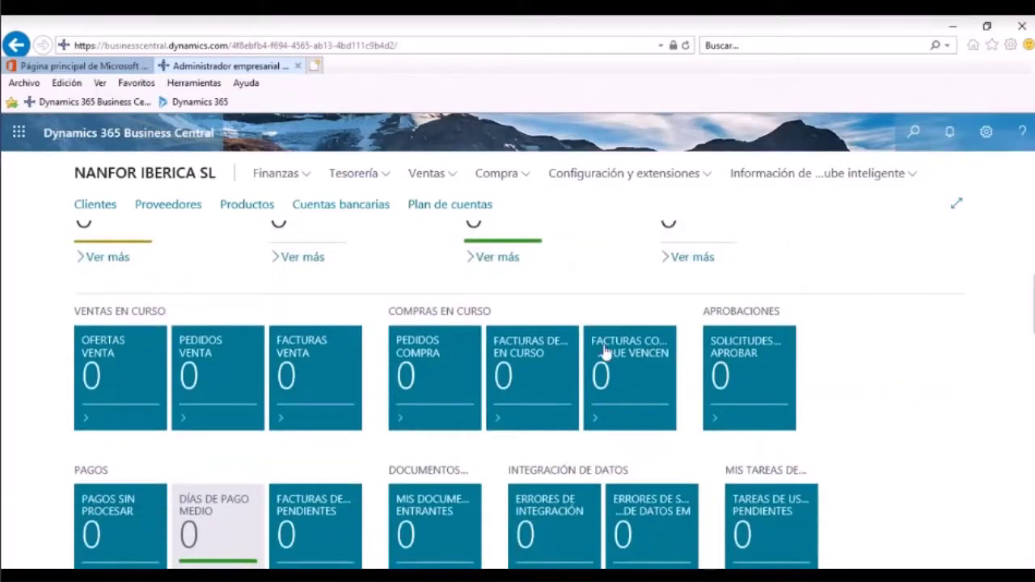
pyautogui.scroll(-3, 598, 429)
pyautogui.scroll(-5, 583, 417)
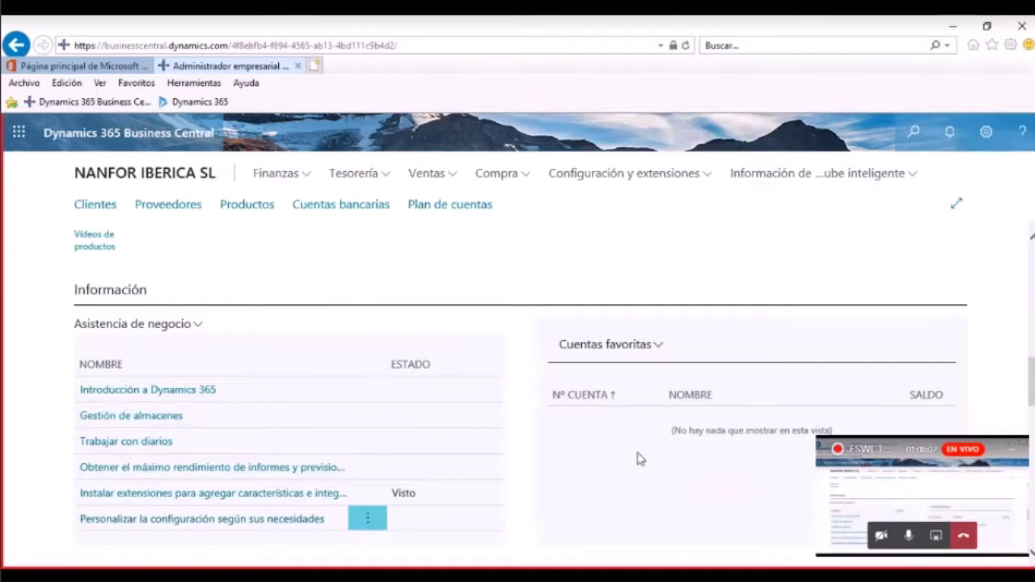
pyautogui.scroll(-4, 612, 457)
pyautogui.scroll(-2, 608, 456)
pyautogui.scroll(-3, 808, 365)
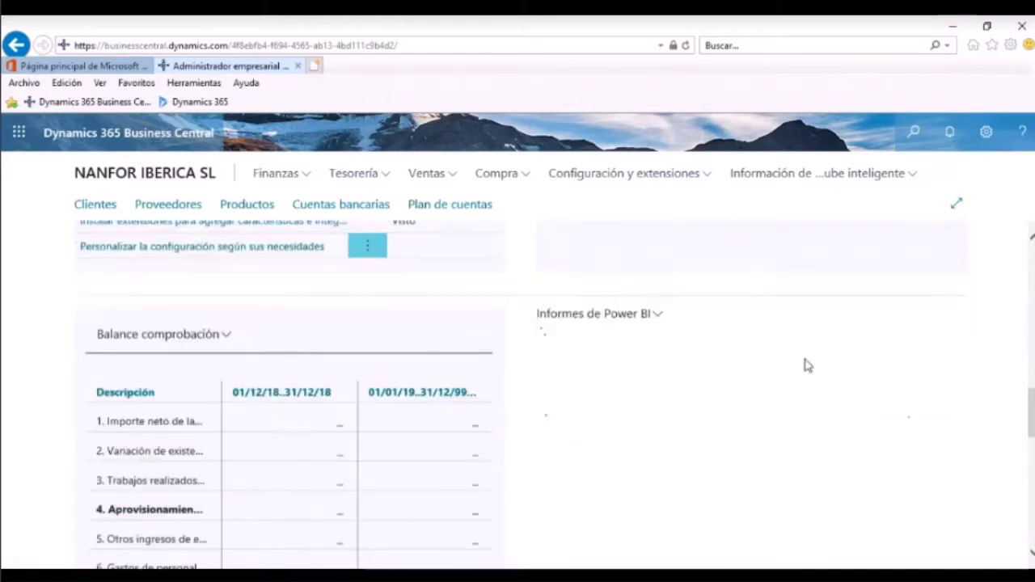
pyautogui.scroll(-1, 808, 366)
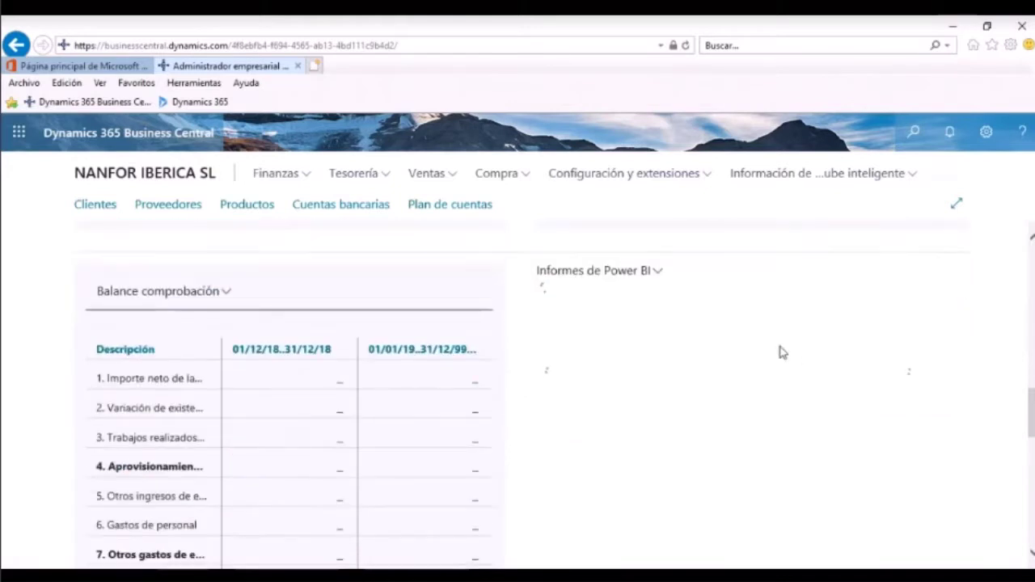
pyautogui.click(658, 274)
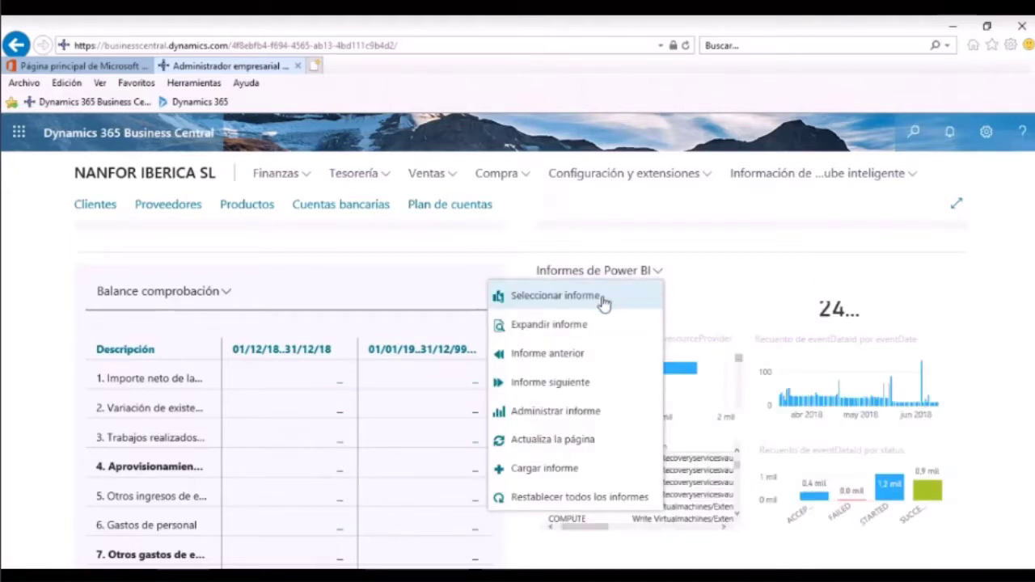
pyautogui.click(564, 306)
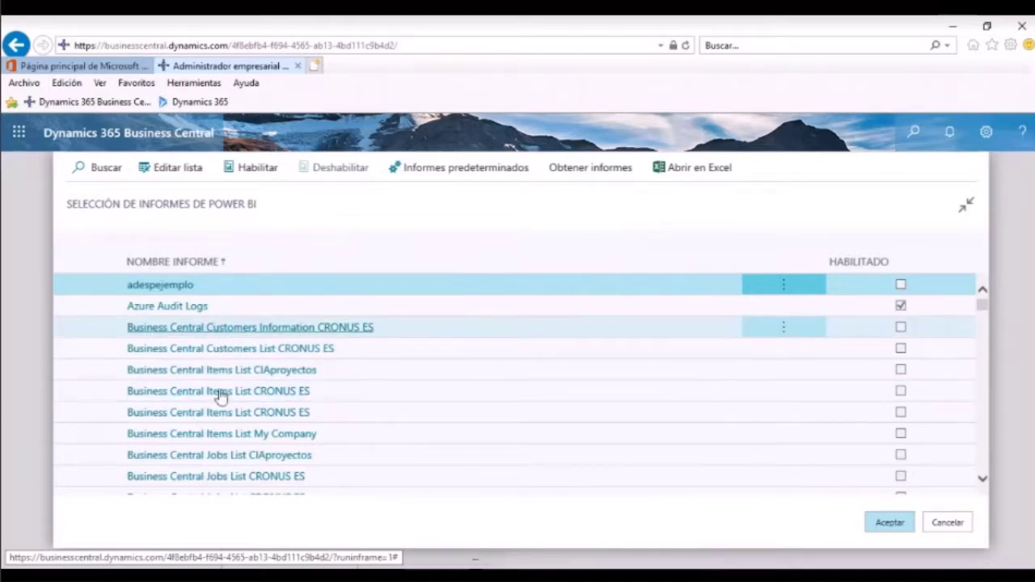
# Select the Business Central Top Items Sold by Quantity report of CIAproyectos for the home page's Power BI part.
pyautogui.scroll(-5, 213, 364)
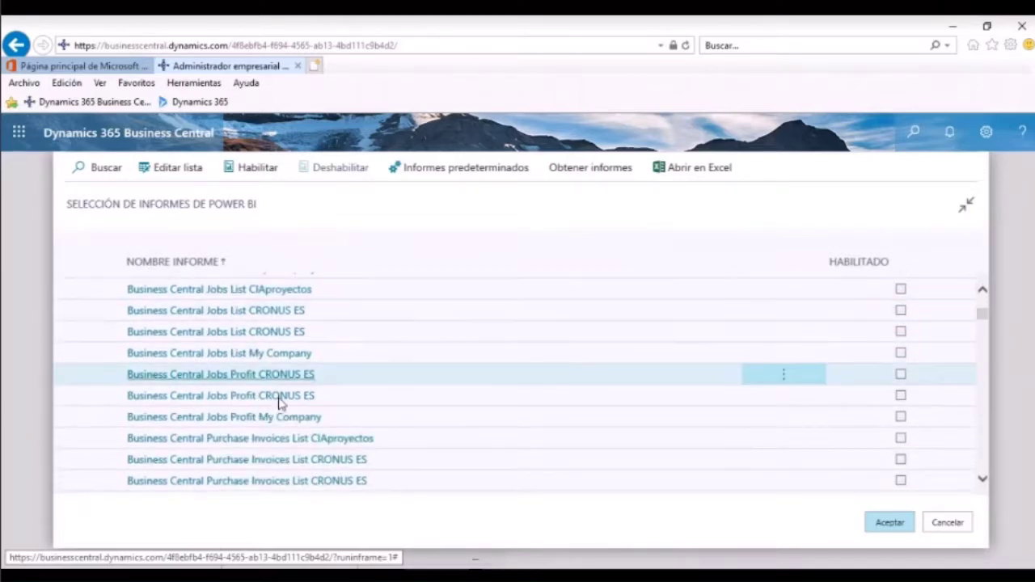
pyautogui.scroll(-1, 267, 405)
pyautogui.scroll(-4, 250, 400)
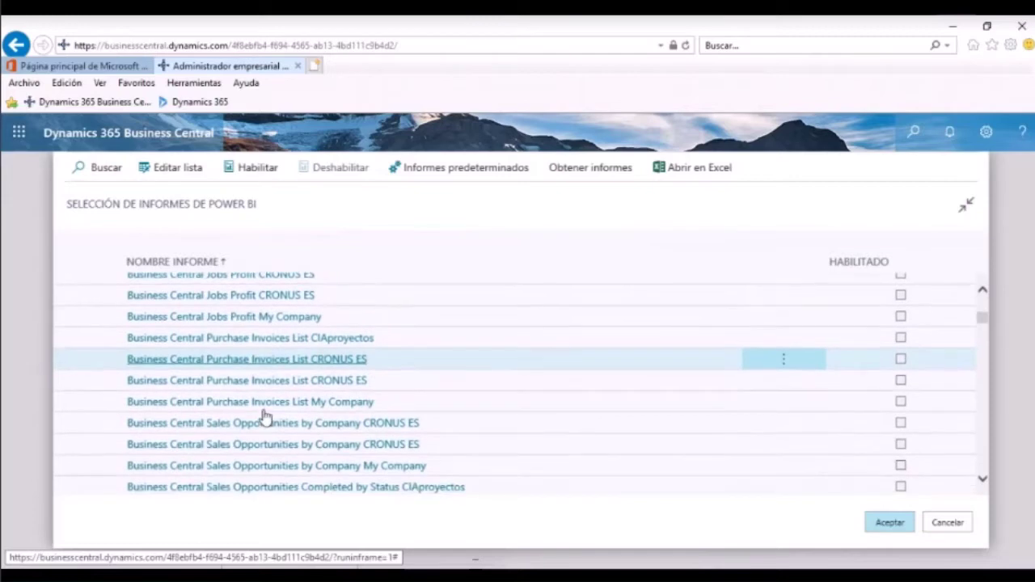
pyautogui.scroll(-3, 297, 410)
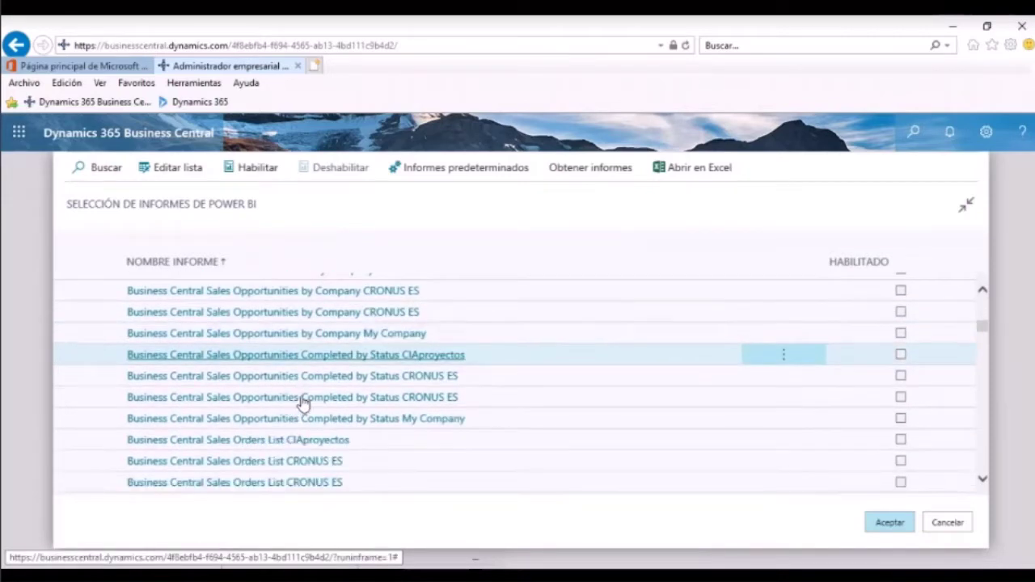
pyautogui.scroll(-2, 324, 401)
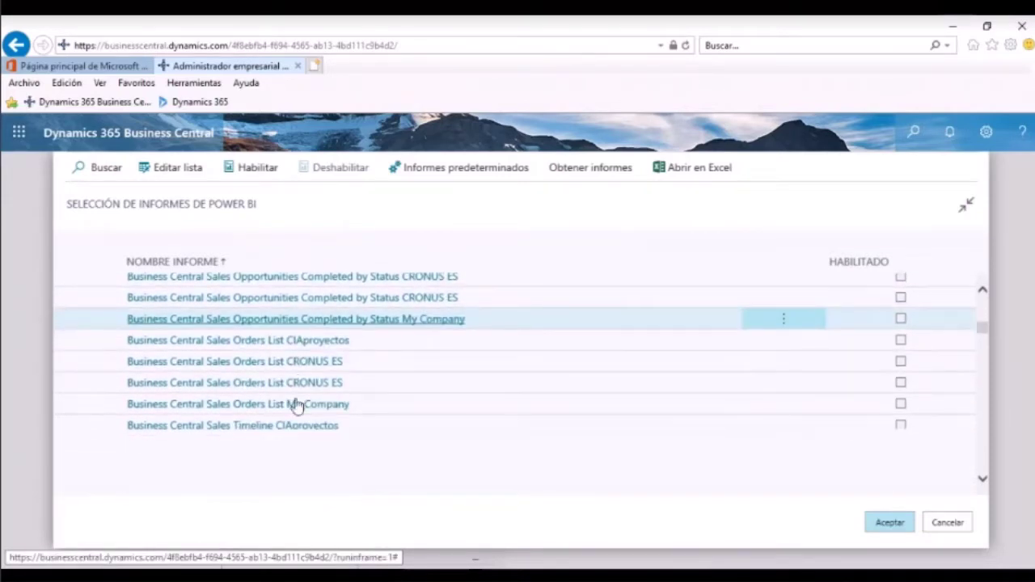
pyautogui.scroll(-3, 259, 420)
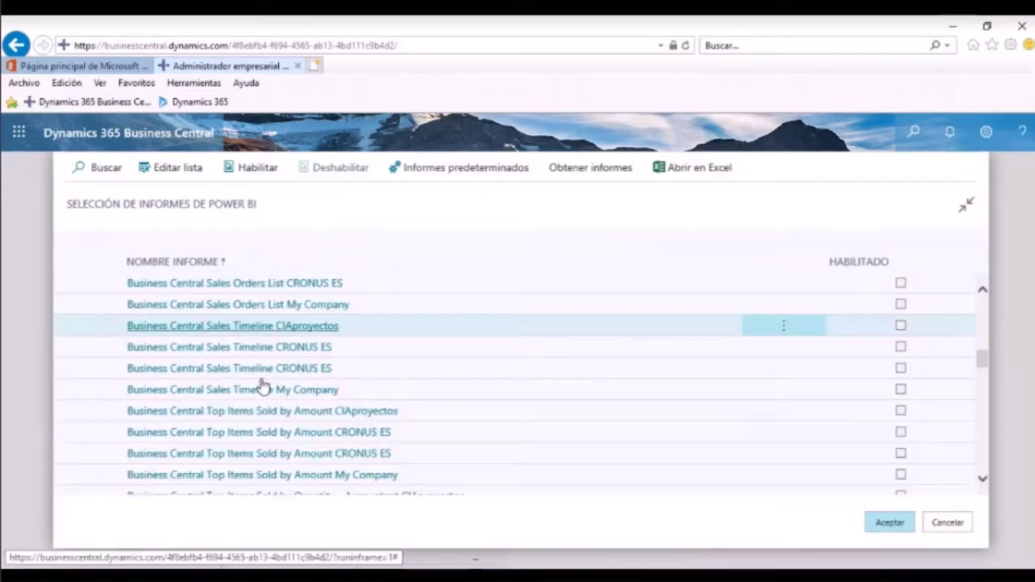
pyautogui.scroll(-1, 261, 412)
pyautogui.scroll(-3, 287, 397)
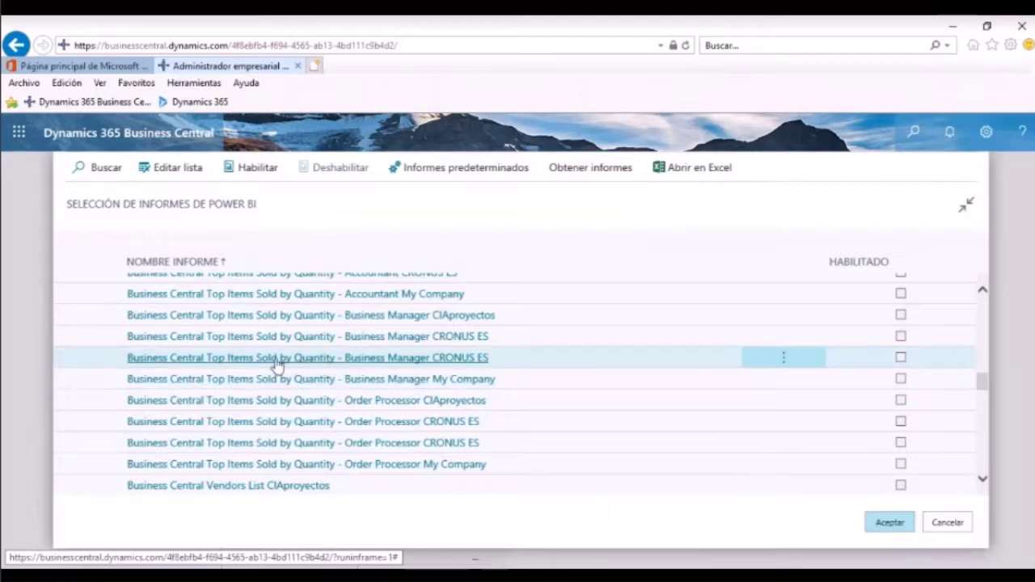
pyautogui.scroll(-1, 278, 368)
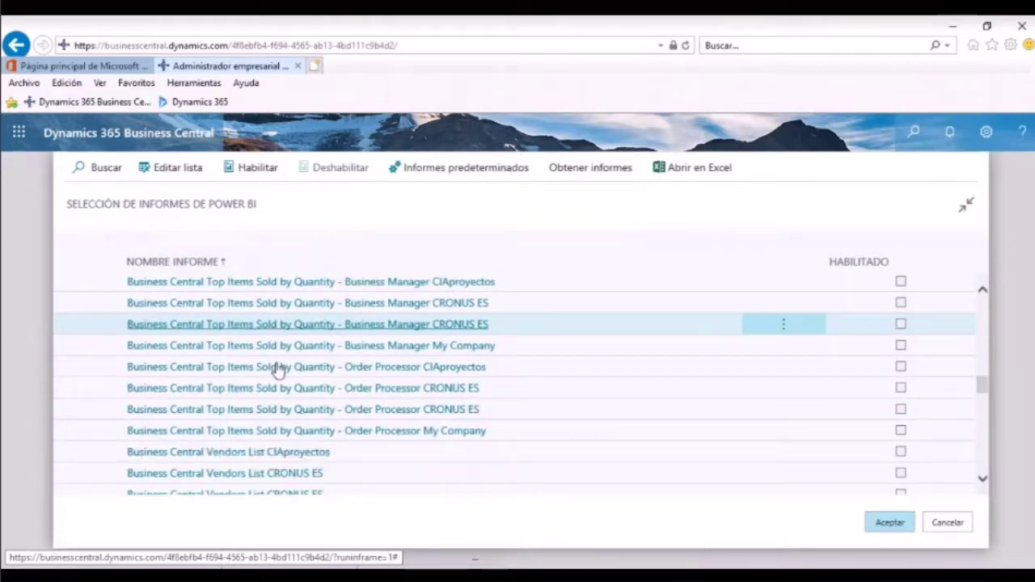
pyautogui.click(249, 328)
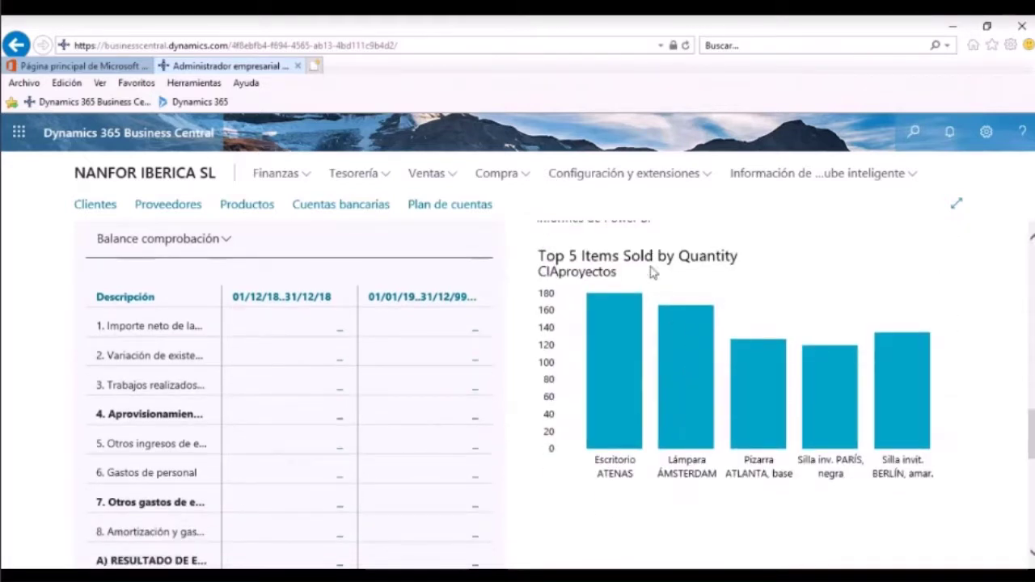
# View the upload dialog of the Informes de Power BI part and its PBIX file selection, and close it without uploading a report.
pyautogui.scroll(1, 671, 275)
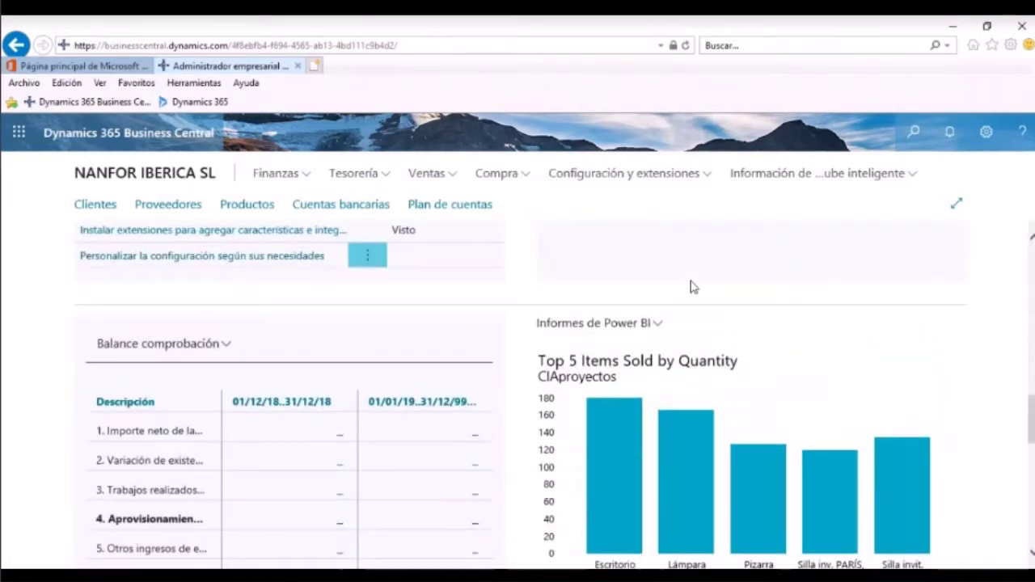
pyautogui.click(659, 324)
pyautogui.click(602, 386)
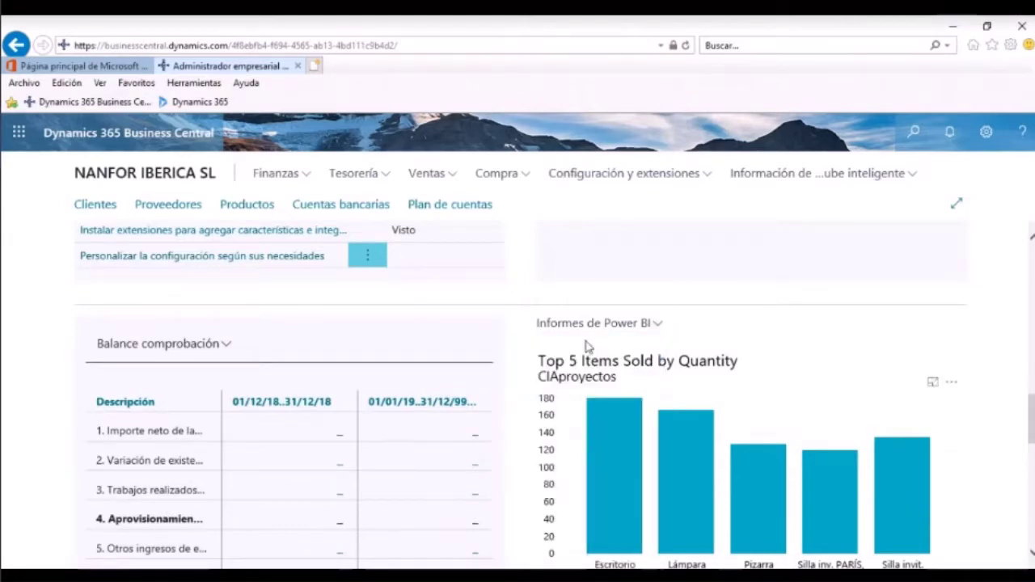
pyautogui.click(658, 324)
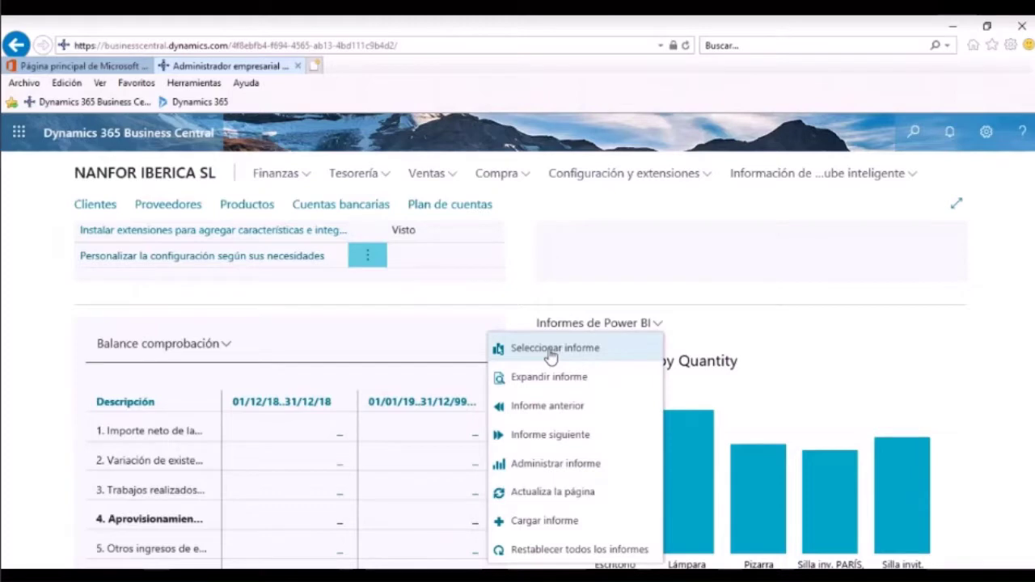
pyautogui.click(557, 532)
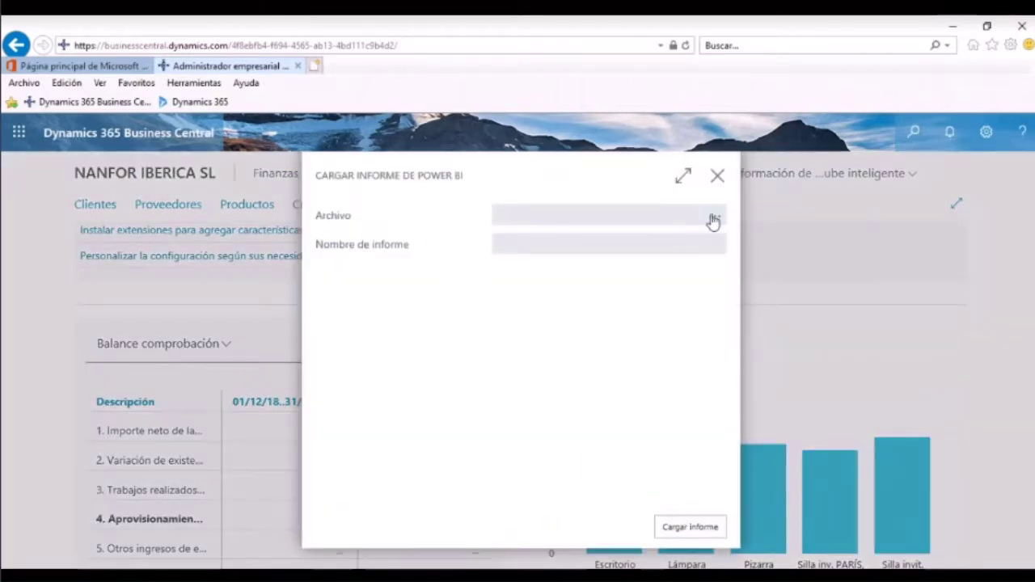
pyautogui.click(714, 220)
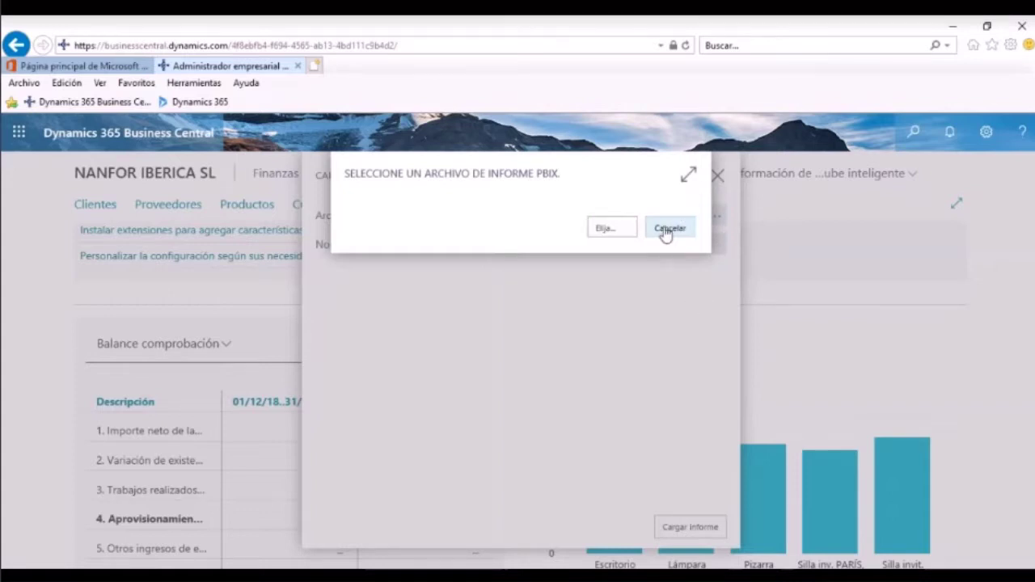
pyautogui.click(666, 230)
pyautogui.click(679, 524)
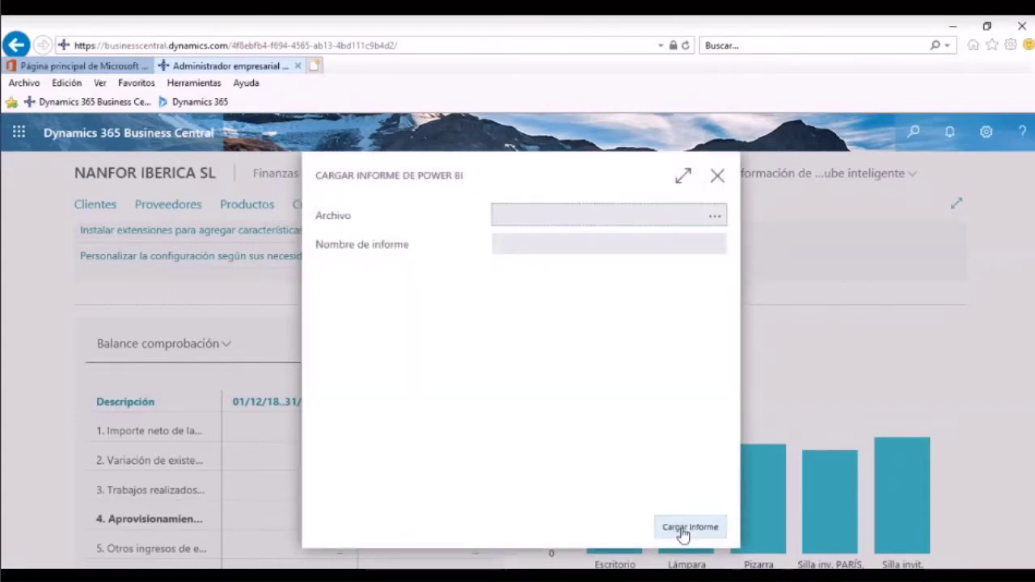
pyautogui.click(718, 179)
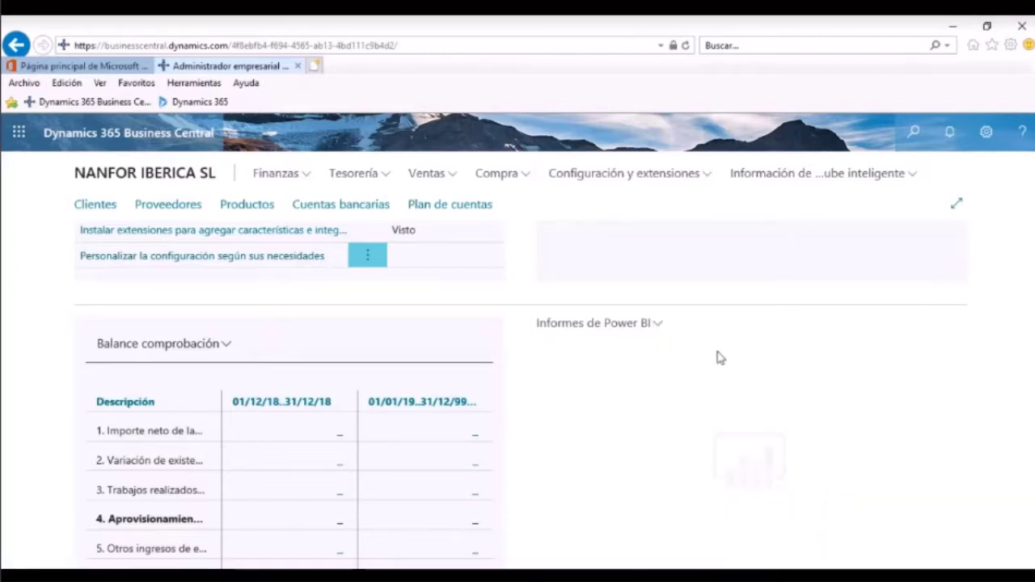
# Select the EvolucionbonificadaonlineNanfor report for the Informes de Power BI part.
pyautogui.click(657, 322)
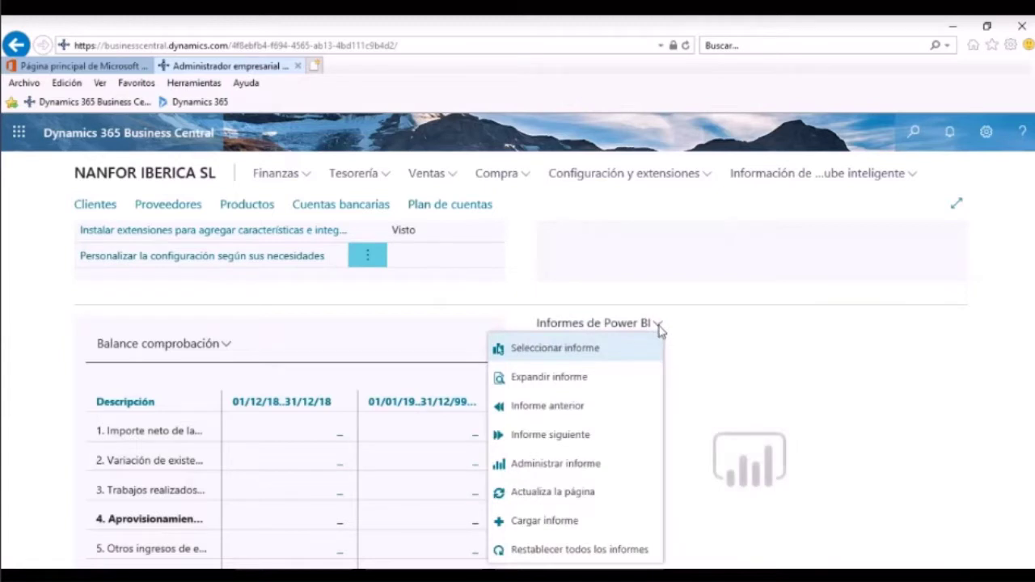
pyautogui.click(560, 350)
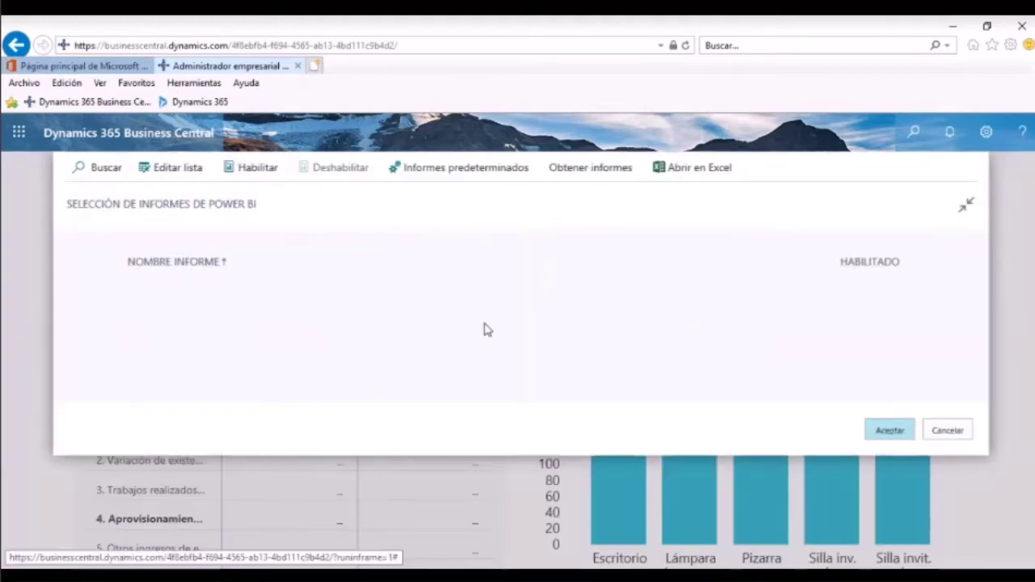
pyautogui.scroll(-1, 365, 413)
pyautogui.scroll(-6, 365, 419)
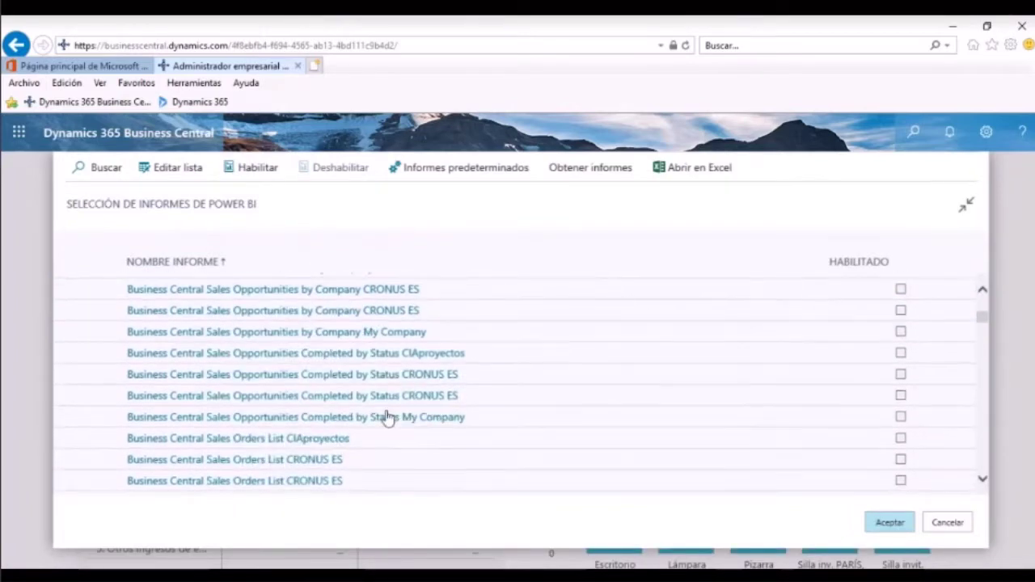
pyautogui.scroll(-3, 412, 415)
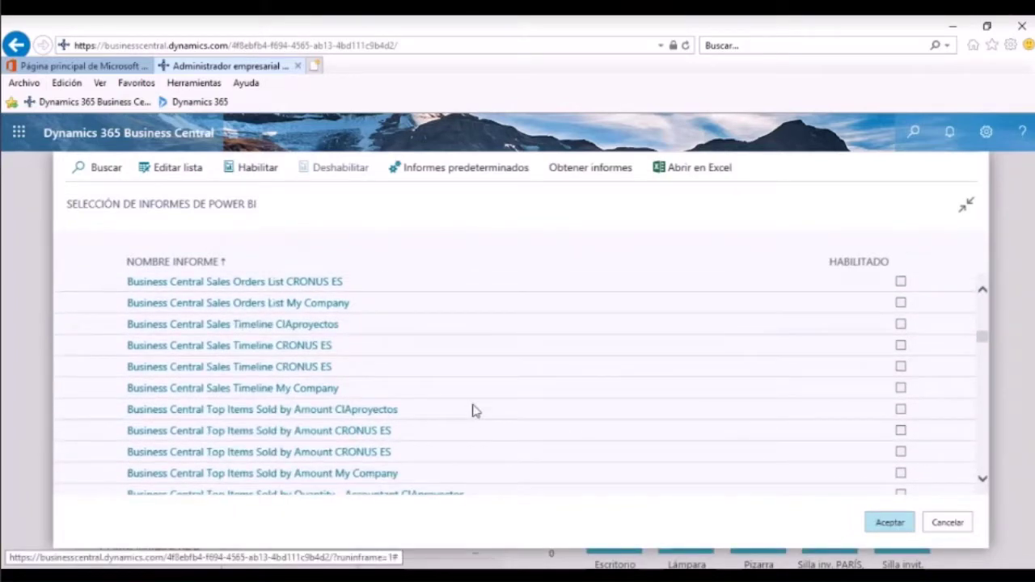
pyautogui.scroll(-2, 978, 340)
pyautogui.scroll(-5, 426, 354)
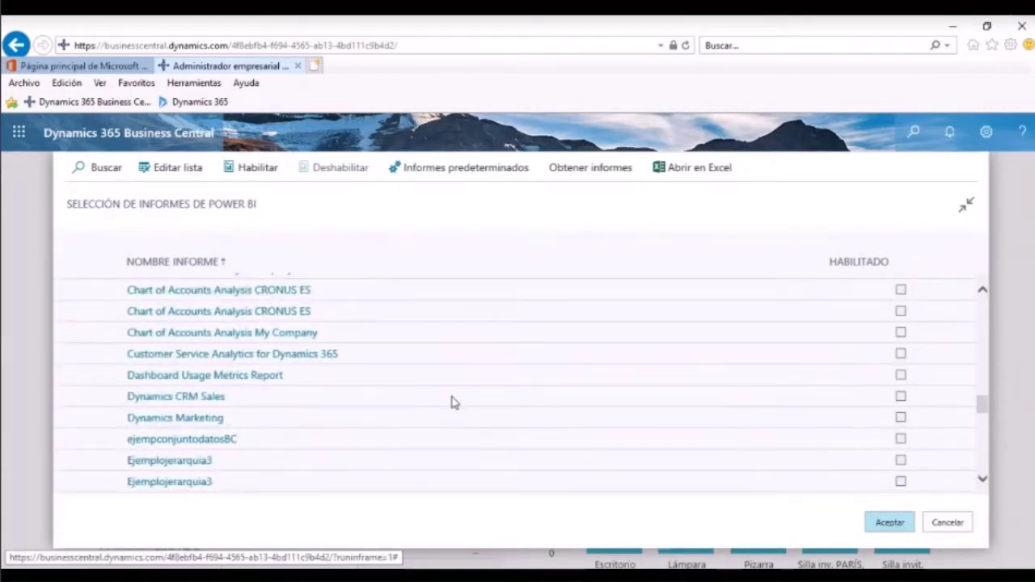
pyautogui.scroll(-3, 453, 402)
pyautogui.scroll(-3, 425, 388)
pyautogui.scroll(-5, 422, 387)
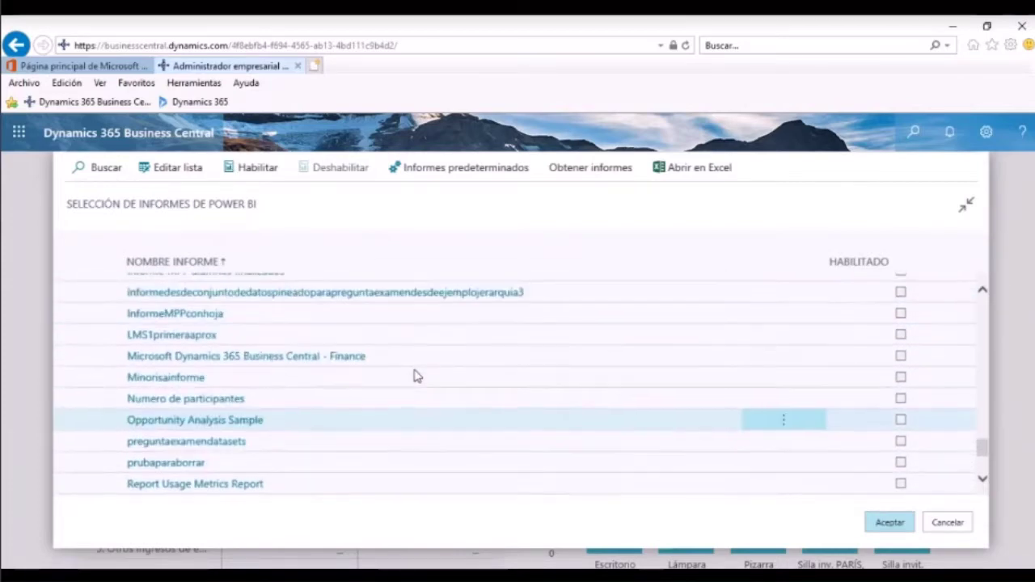
pyautogui.scroll(5, 415, 376)
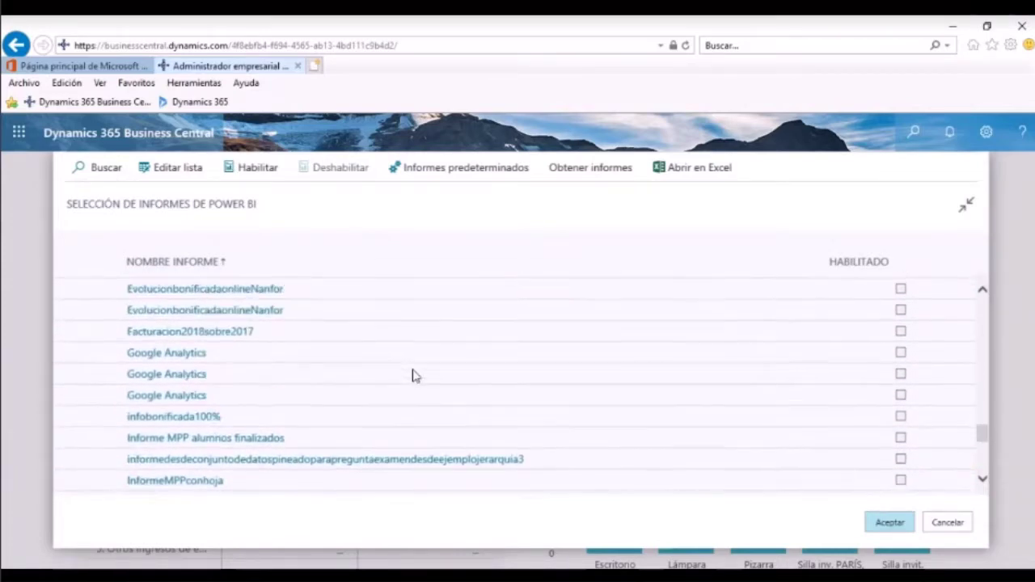
pyautogui.click(196, 315)
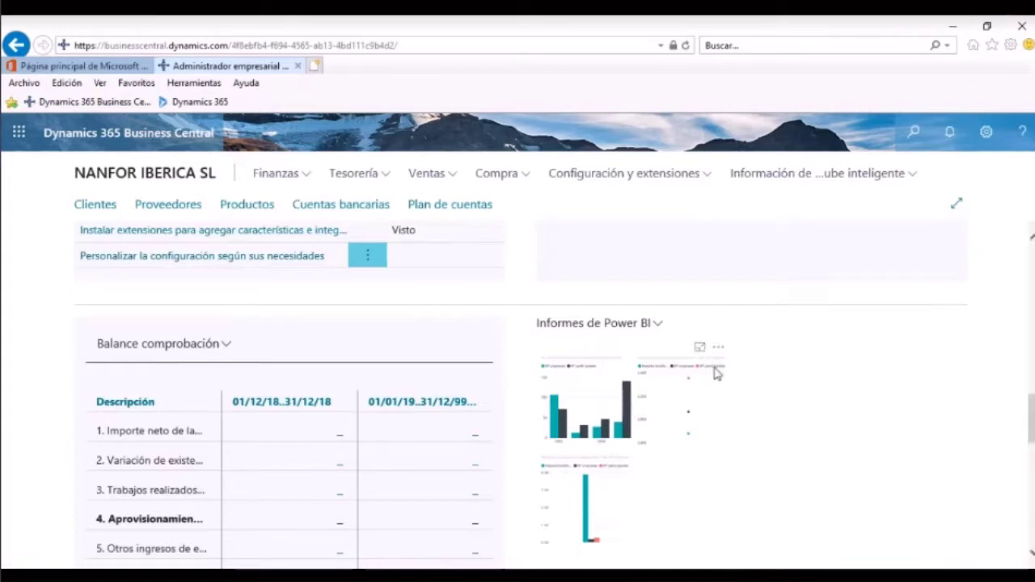
# Expand the displayed Power BI report into its own page and enlarge that page.
pyautogui.moveTo(722, 352)
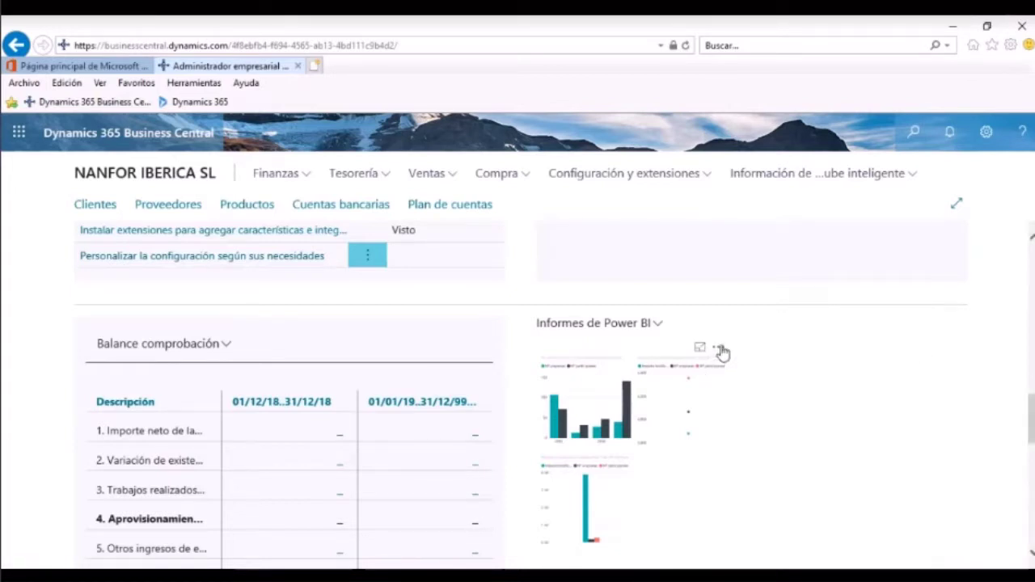
pyautogui.click(659, 325)
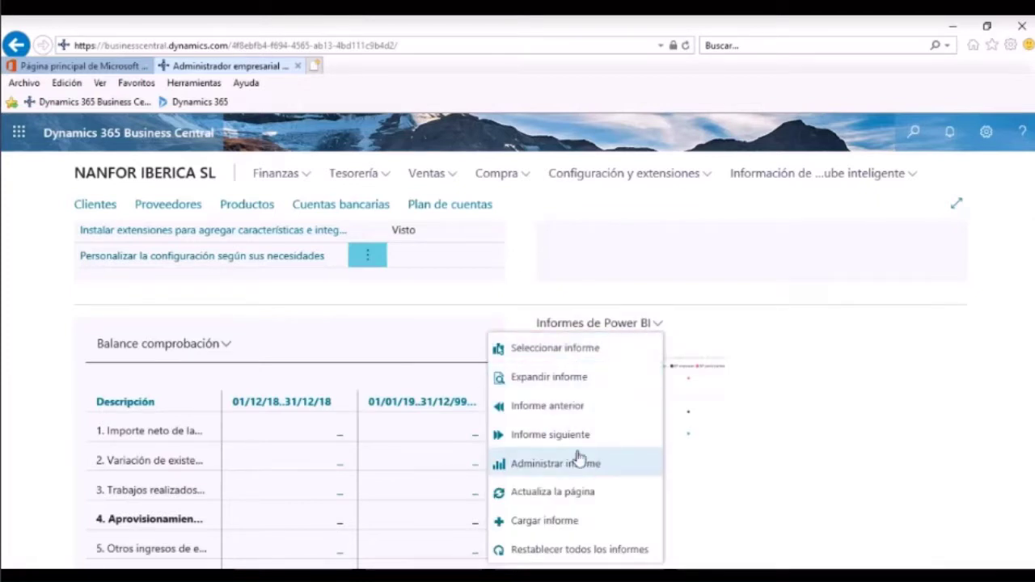
pyautogui.click(557, 388)
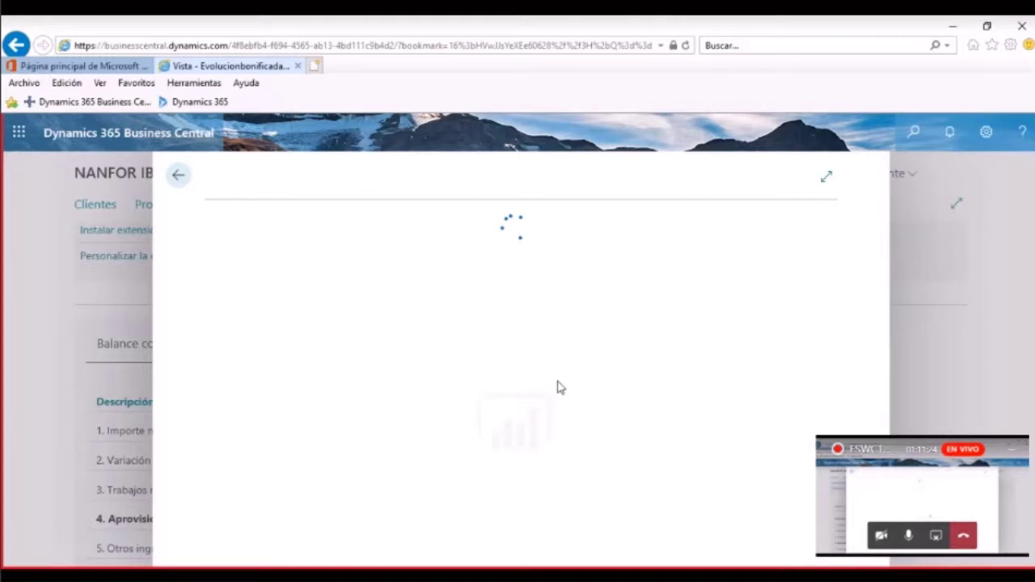
pyautogui.click(826, 181)
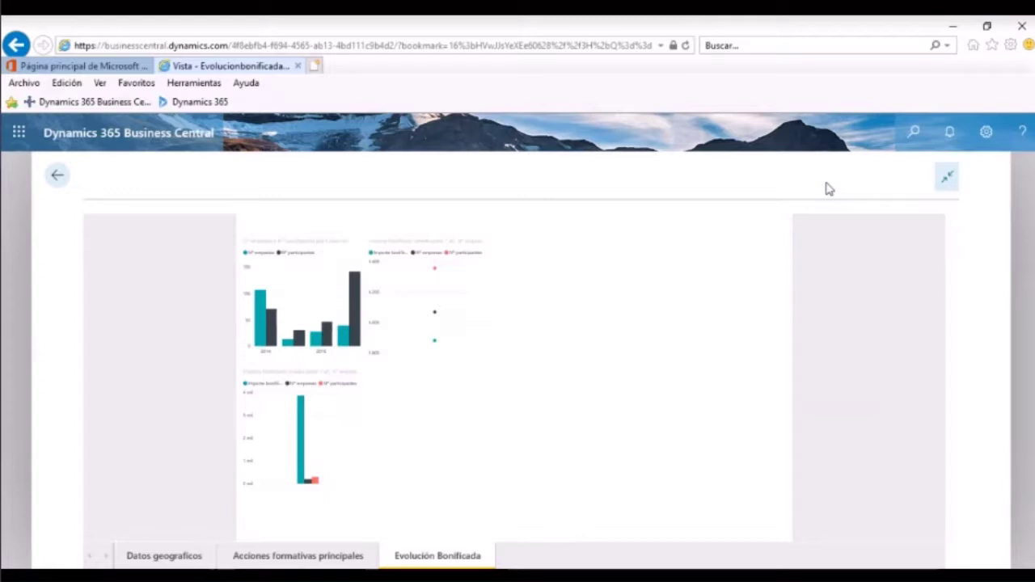
# Examine the participant map on the report's Datos geograficos page and open its Acciones formativas principales page.
pyautogui.click(164, 558)
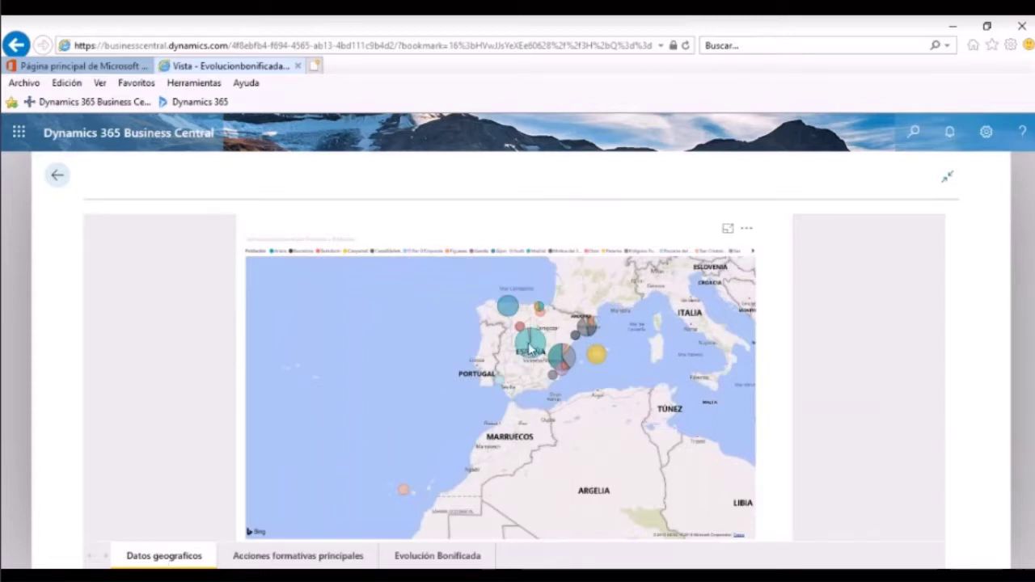
pyautogui.moveTo(532, 349)
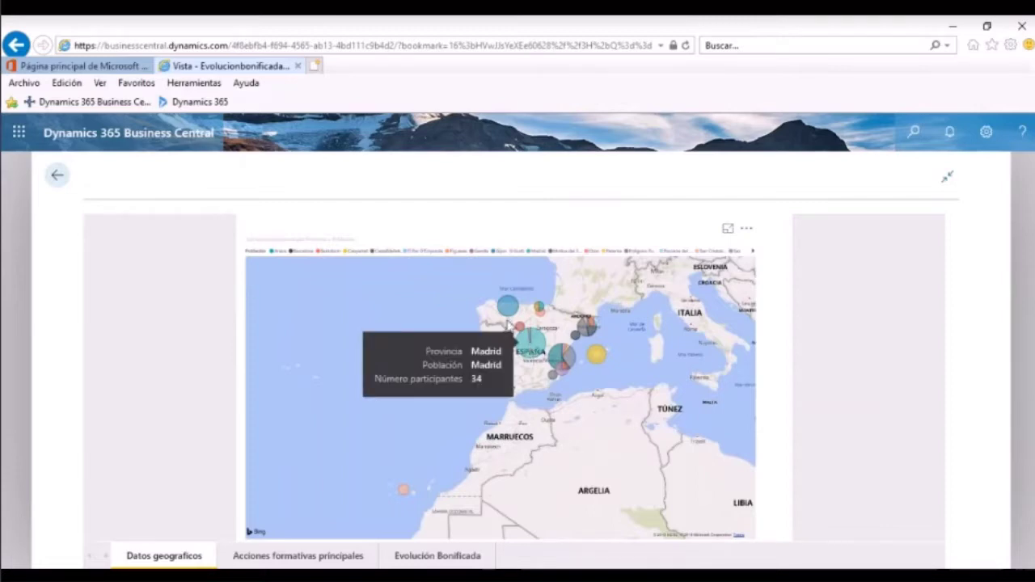
pyautogui.moveTo(516, 322)
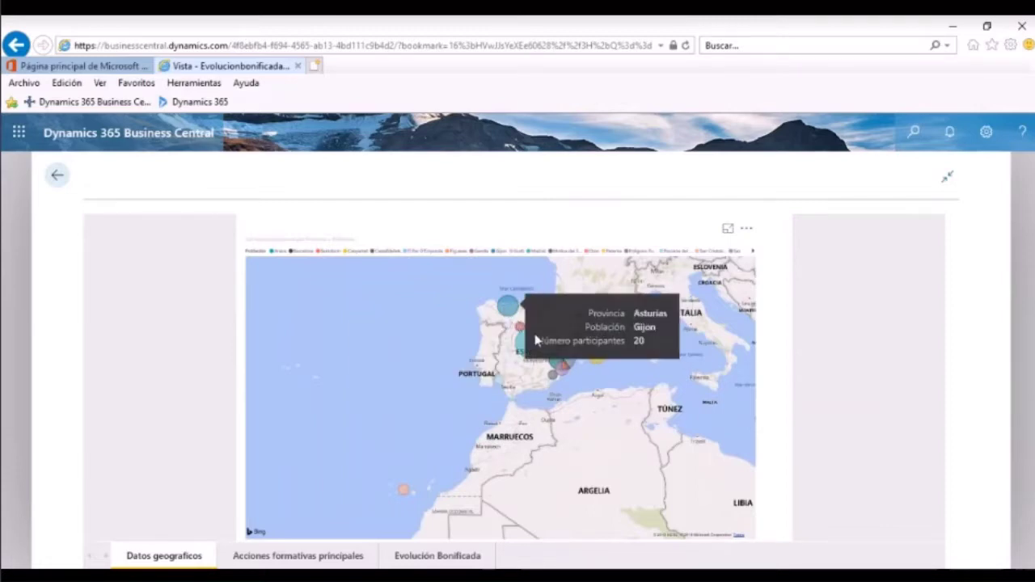
pyautogui.moveTo(595, 355)
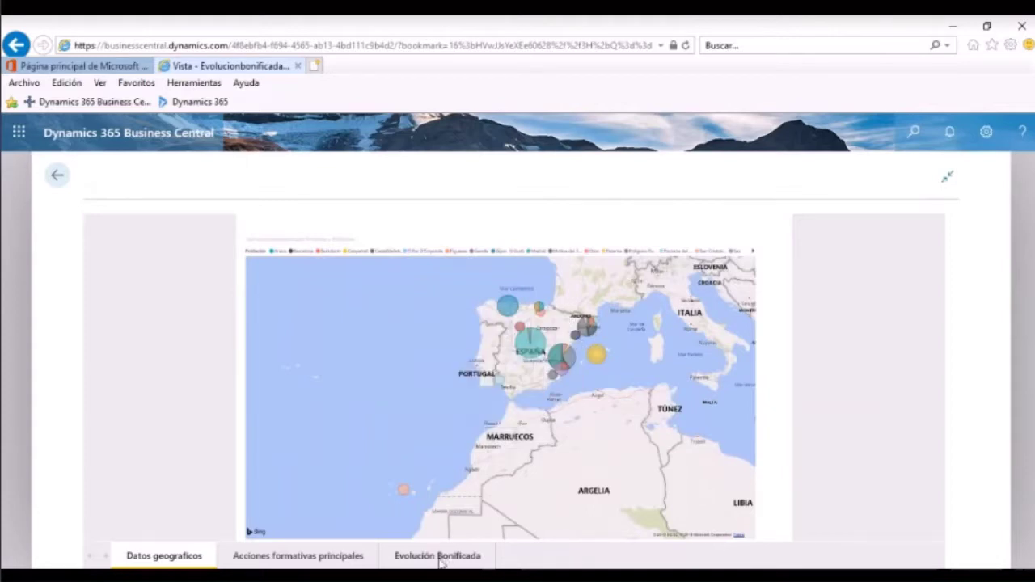
pyautogui.click(304, 561)
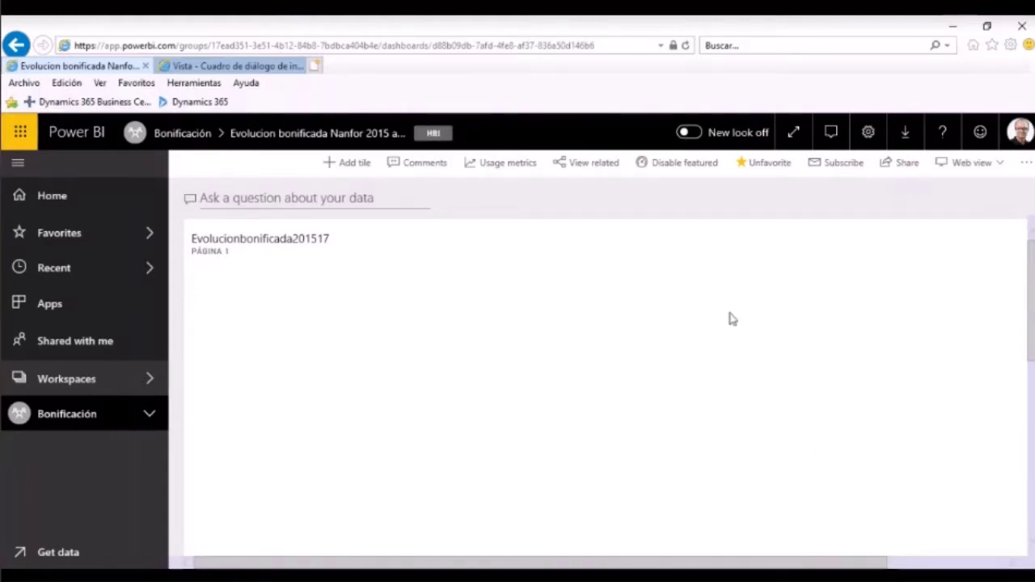
# Switch to Power BI, expand the Bonificación workspace, and open the AppSource app selection from the Apps page.
pyautogui.click(149, 416)
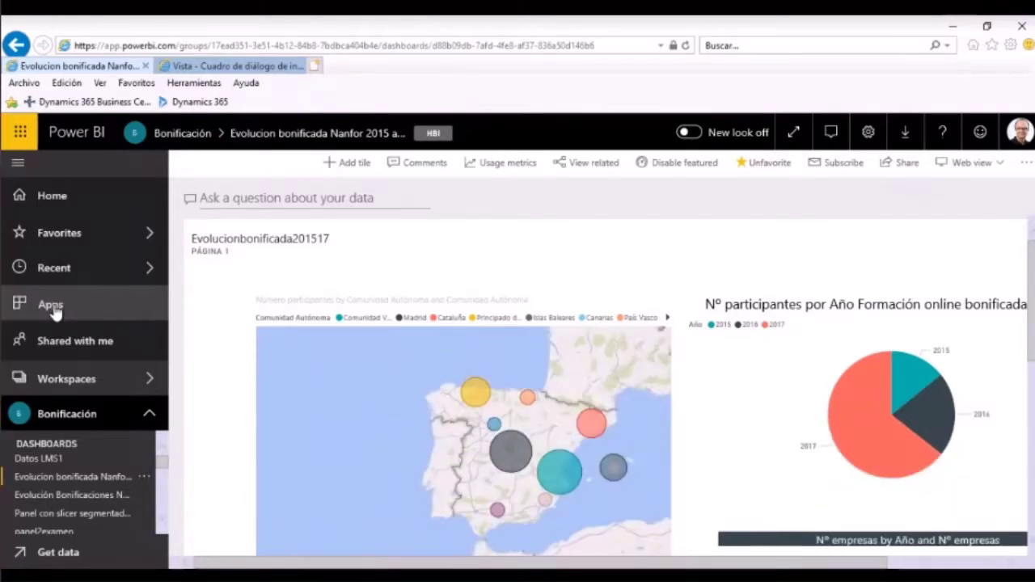
pyautogui.click(52, 308)
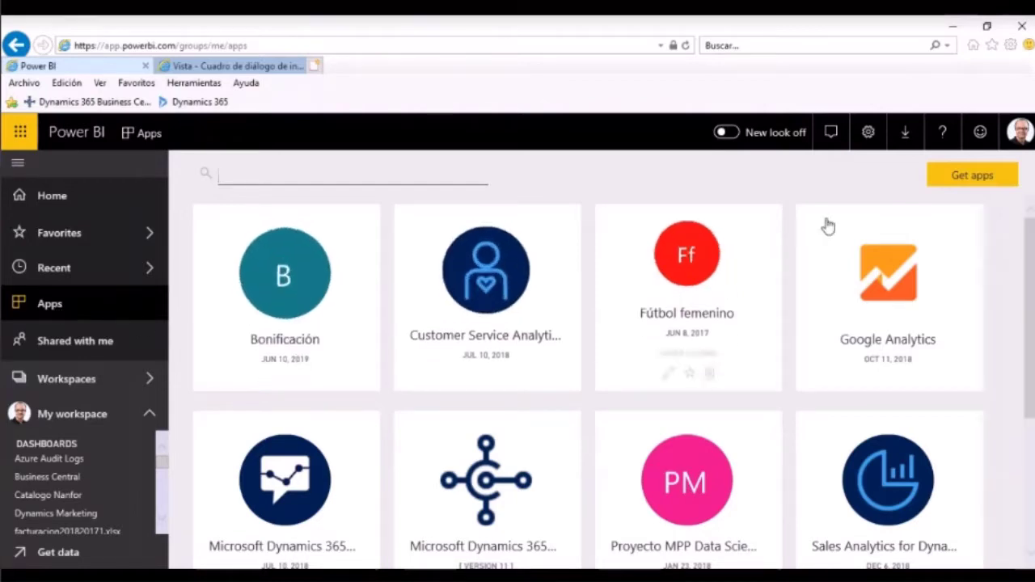
pyautogui.click(963, 179)
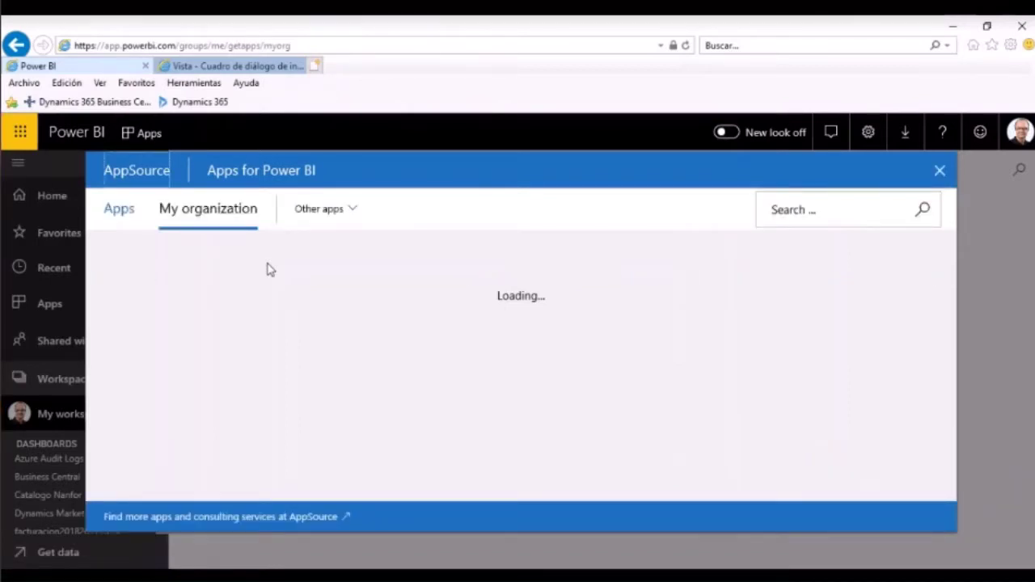
# Search the organization's apps for "bus", get Microsoft Dynamics 365 Business Central - Finance, and expand the app's Datasets section.
pyautogui.click(785, 208)
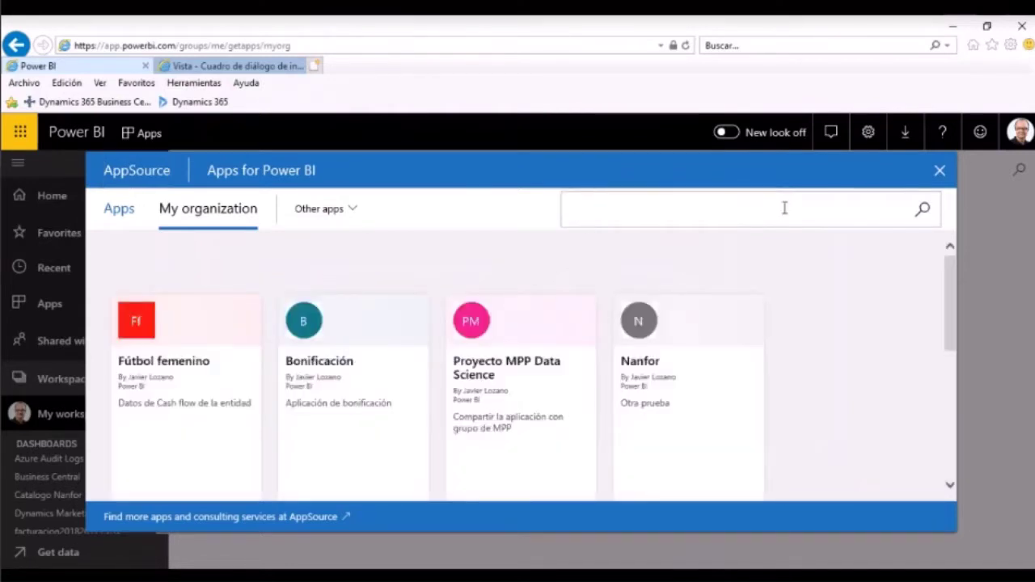
pyautogui.write('bus')
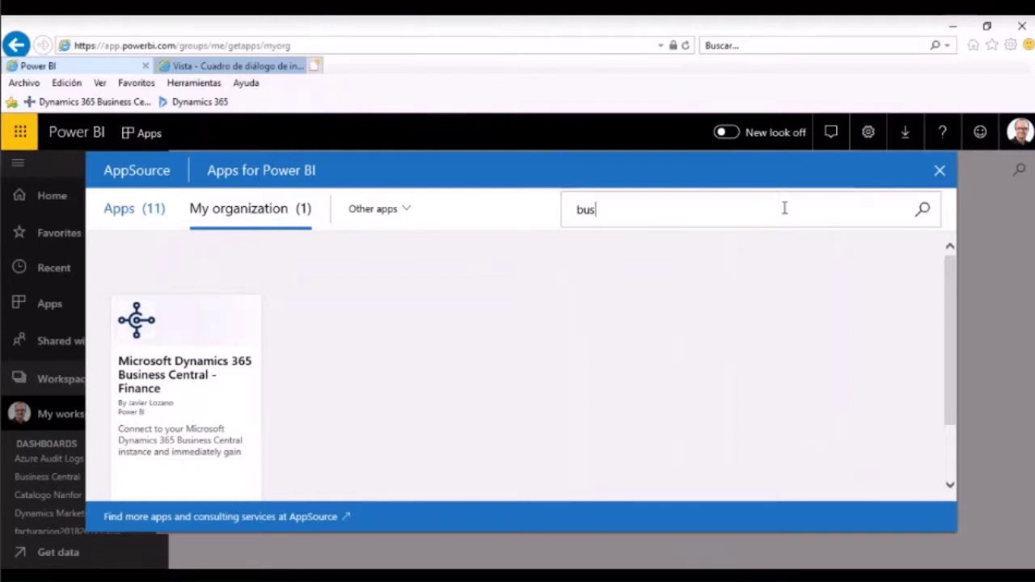
pyautogui.click(199, 372)
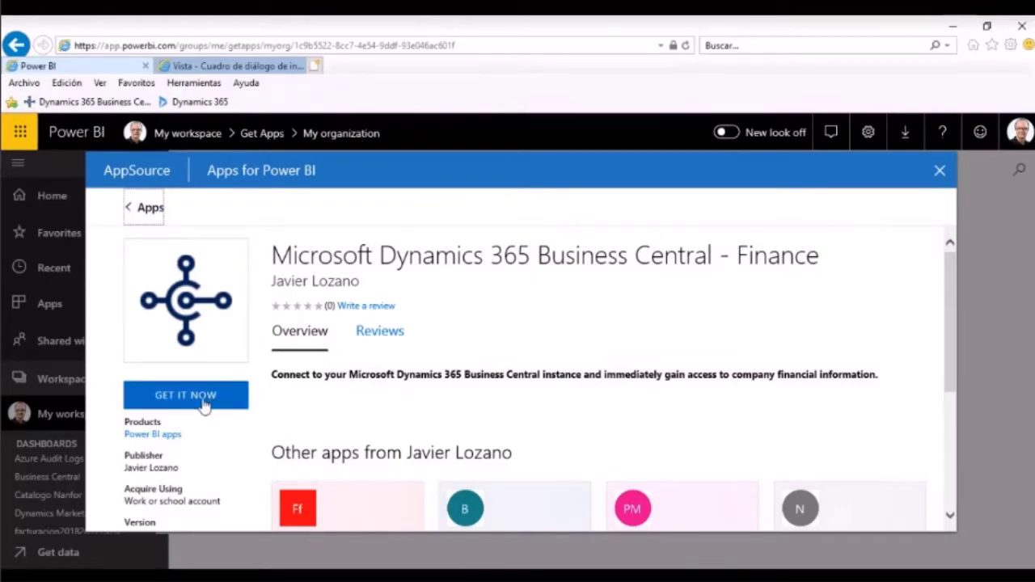
pyautogui.click(203, 405)
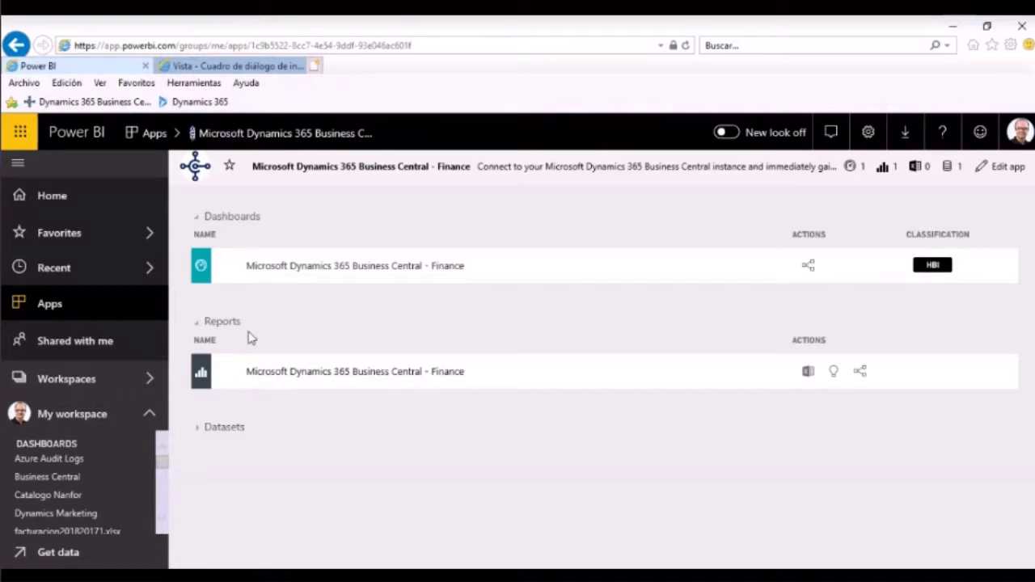
pyautogui.click(199, 430)
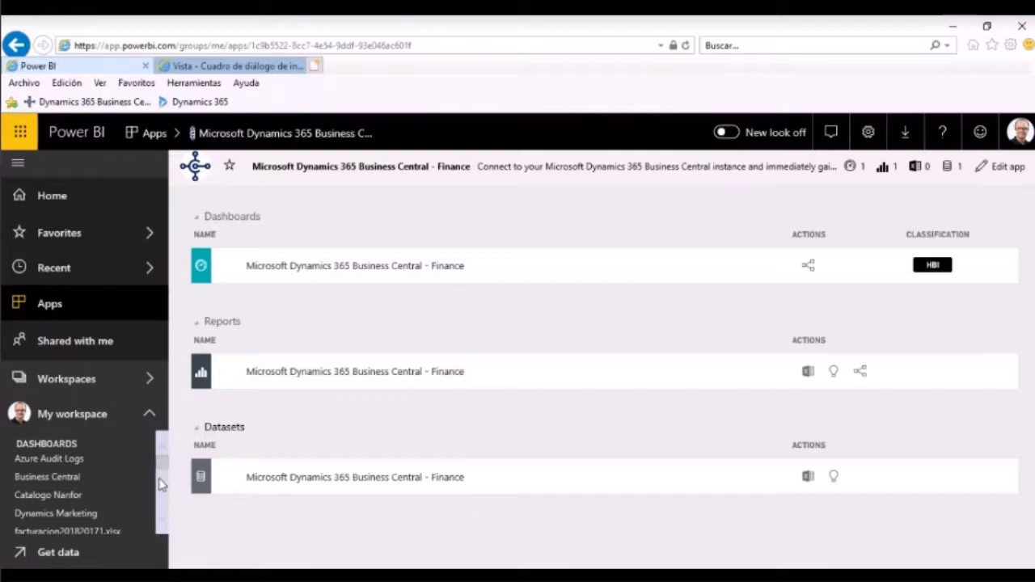
# Examine the contents of My workspace, from its dashboards through the Business Central reports to the workbooks.
pyautogui.scroll(-10, 160, 509)
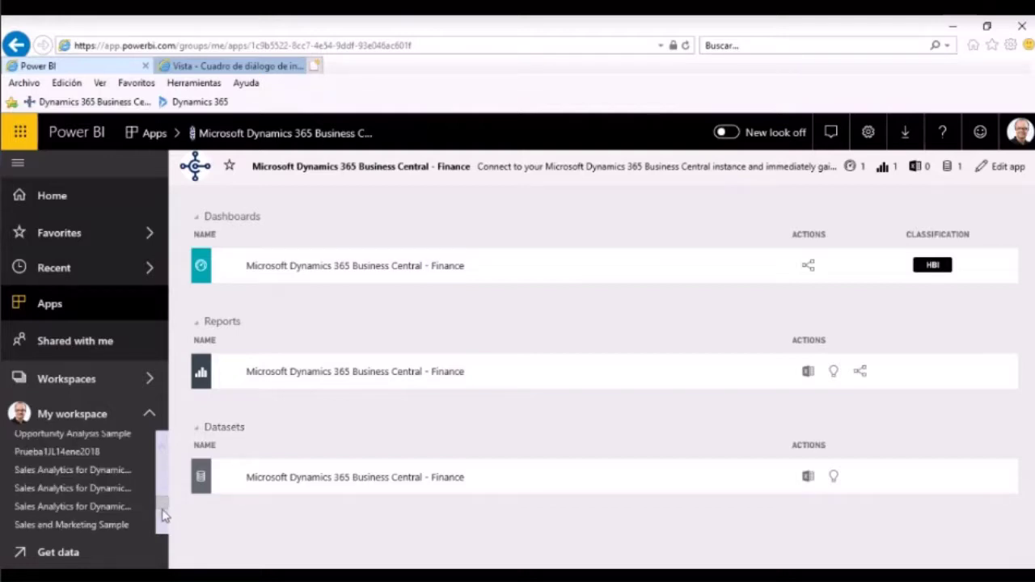
pyautogui.click(149, 416)
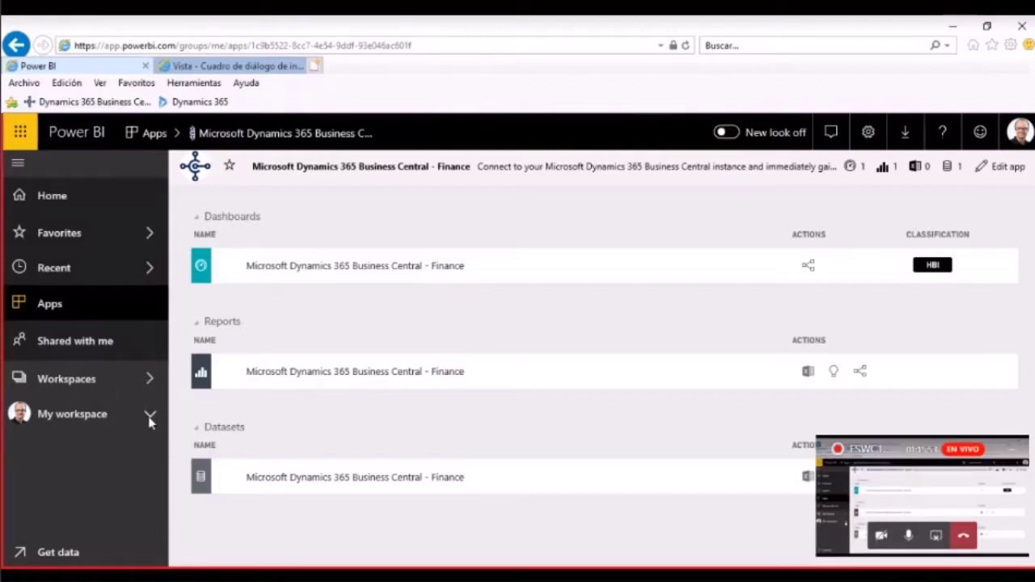
pyautogui.click(151, 420)
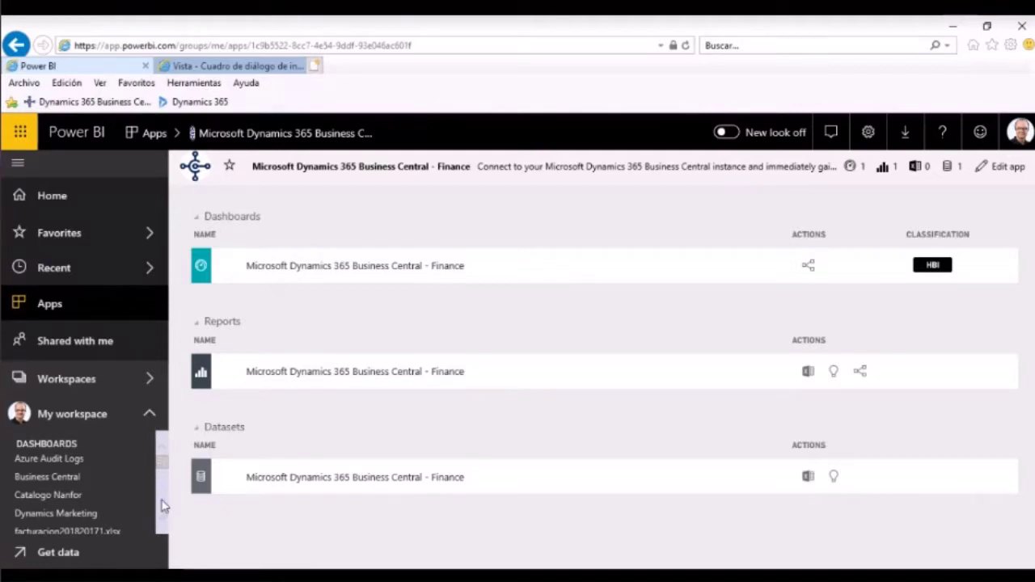
pyautogui.scroll(-3, 162, 501)
pyautogui.scroll(-3, 161, 501)
pyautogui.scroll(-3, 162, 501)
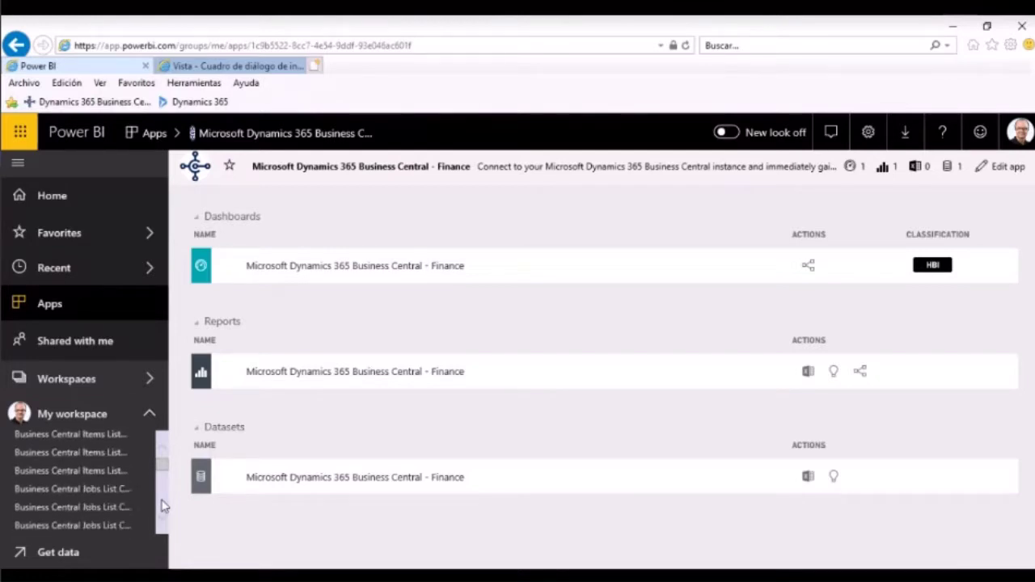
pyautogui.scroll(-5, 161, 501)
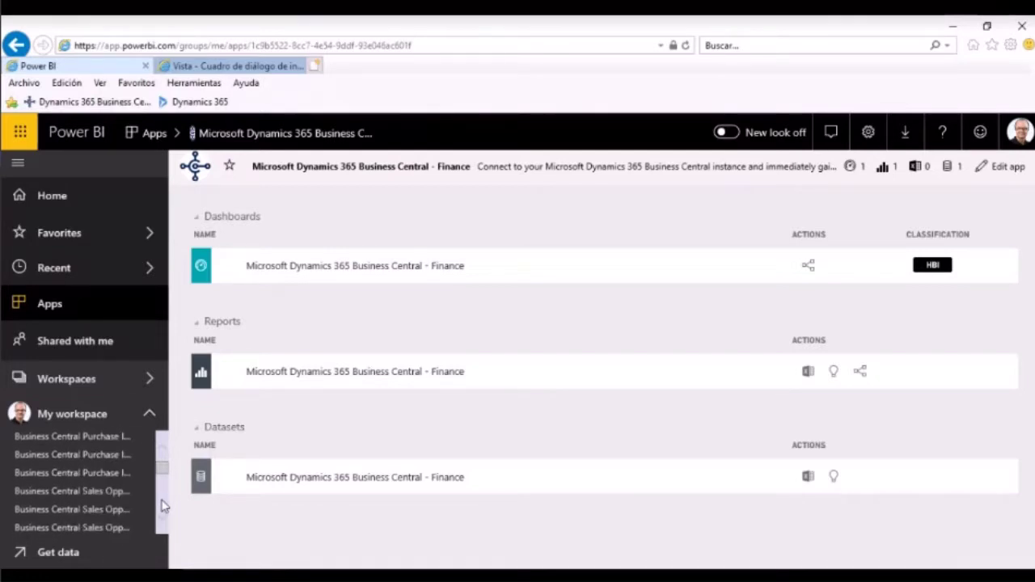
pyautogui.scroll(-5, 162, 500)
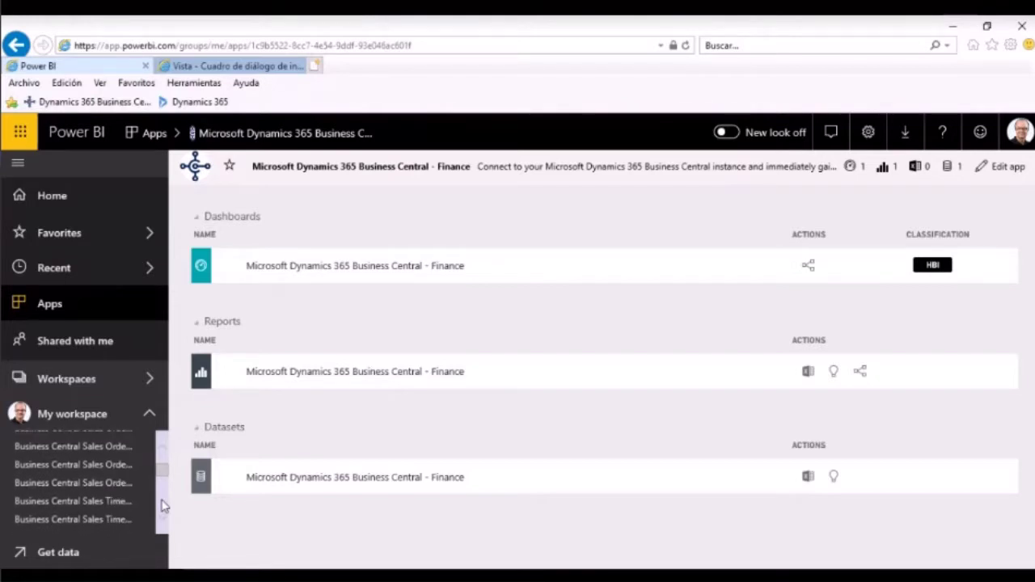
pyautogui.scroll(-6, 162, 501)
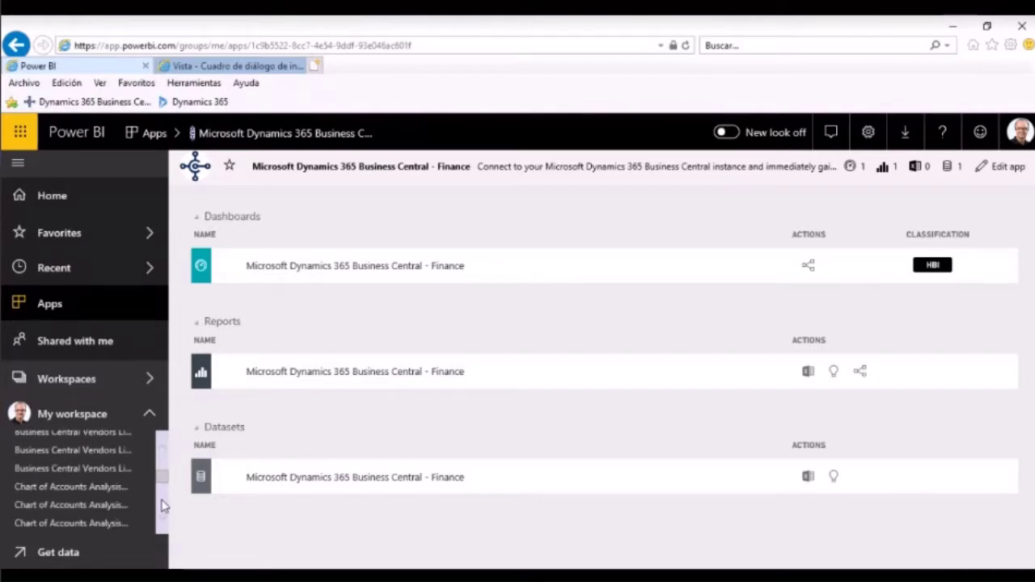
pyautogui.scroll(-6, 162, 500)
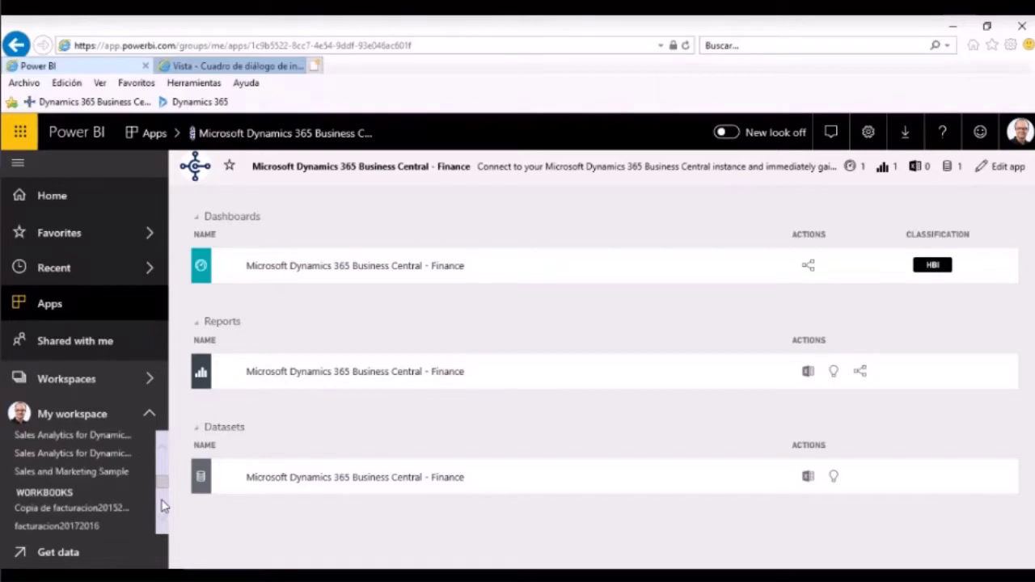
pyautogui.scroll(-6, 162, 465)
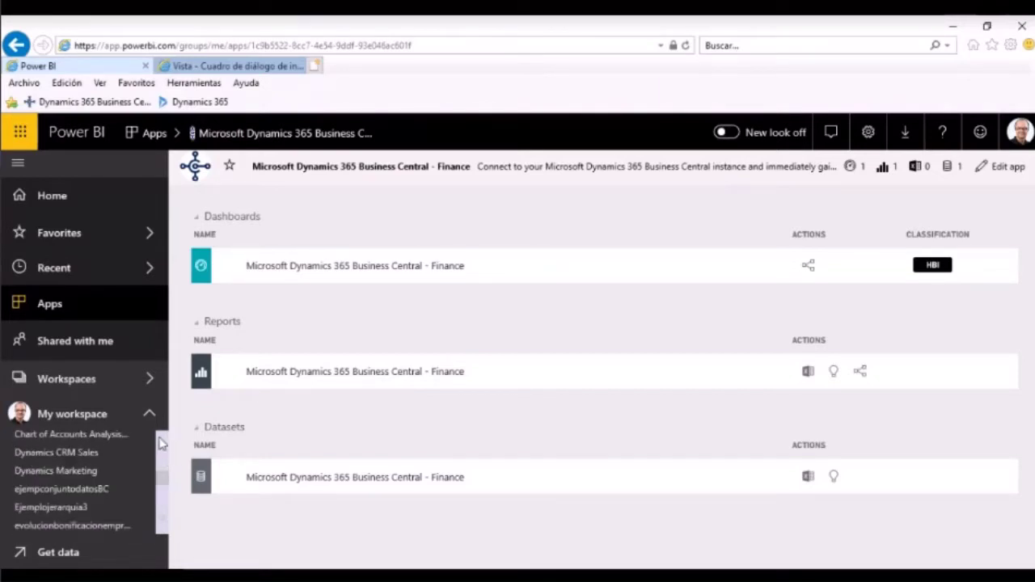
# Review the My workspace reports again, from the Business Central Top Items reports to the Sales Analytics reports.
pyautogui.scroll(1, 159, 443)
pyautogui.scroll(3, 160, 443)
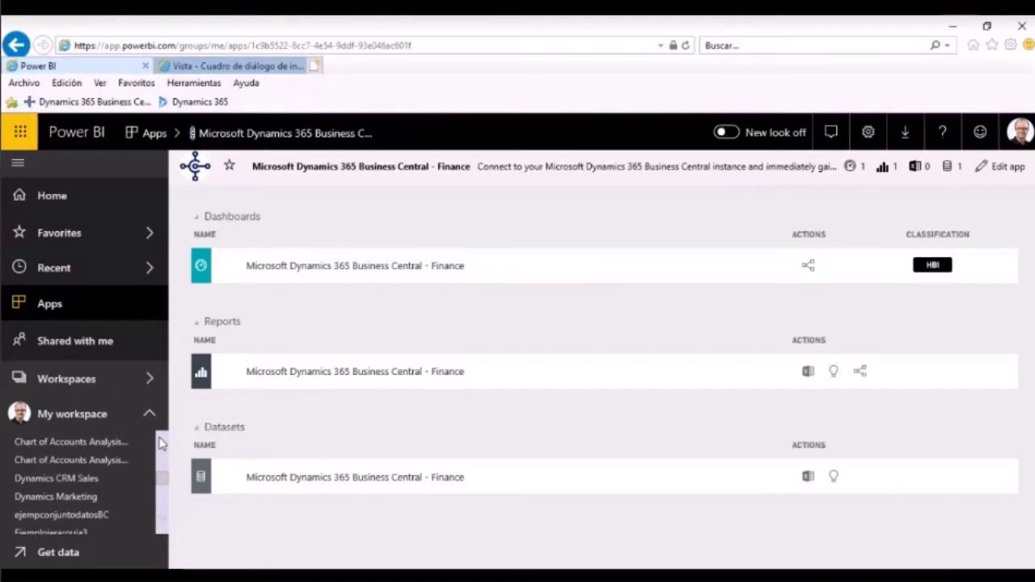
pyautogui.scroll(4, 159, 443)
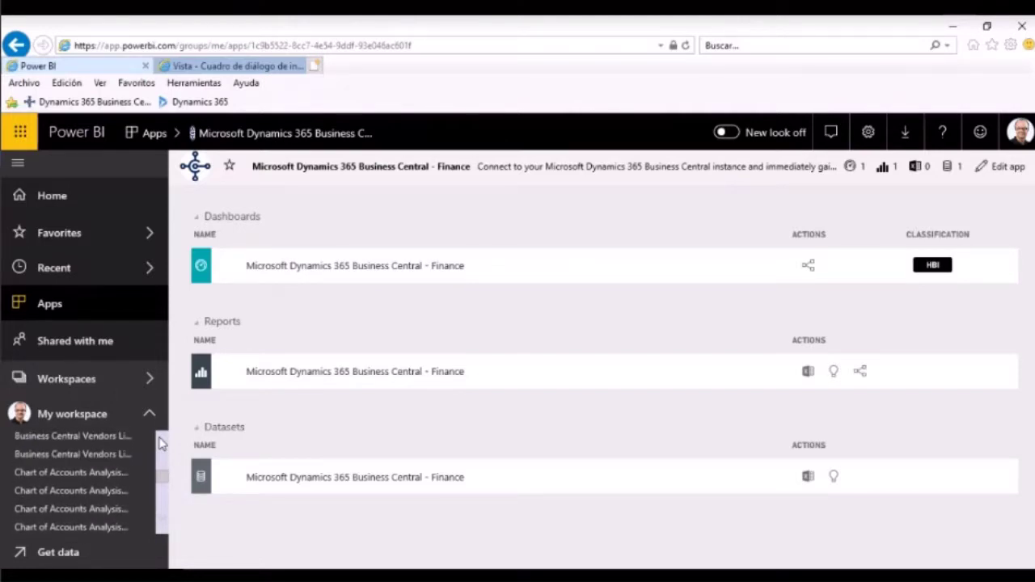
pyautogui.scroll(4, 159, 443)
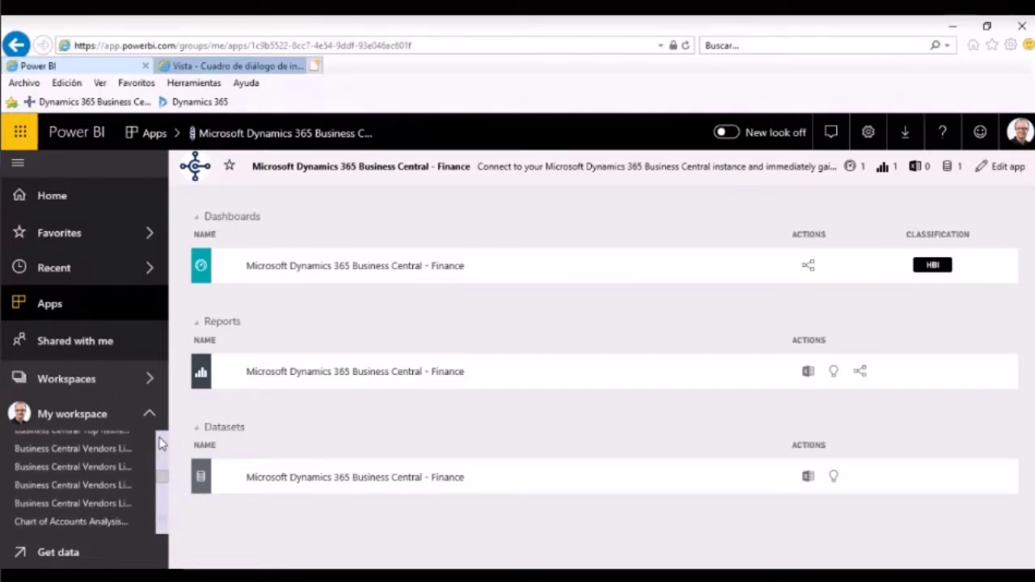
pyautogui.scroll(2, 160, 443)
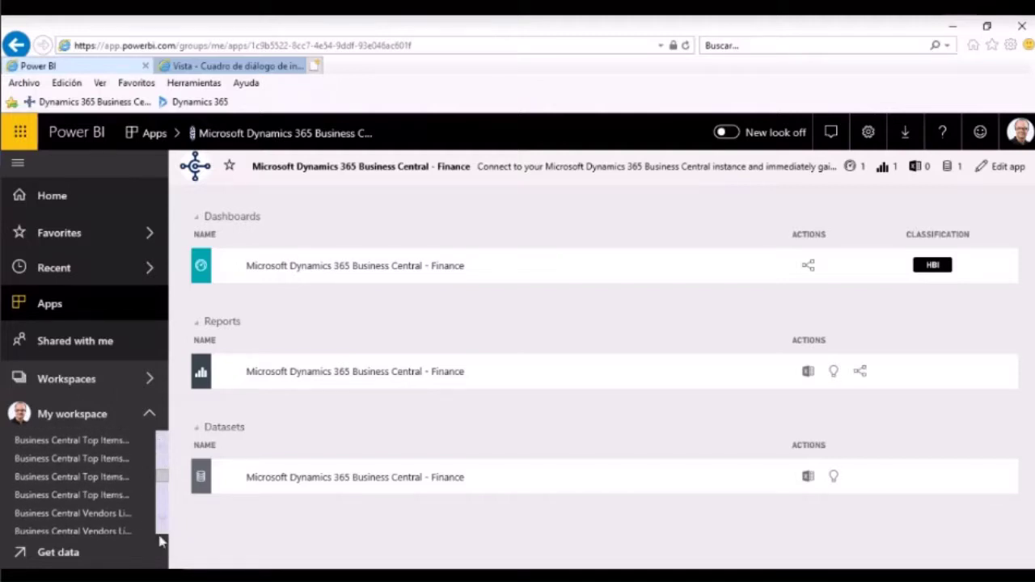
pyautogui.scroll(1, 108, 515)
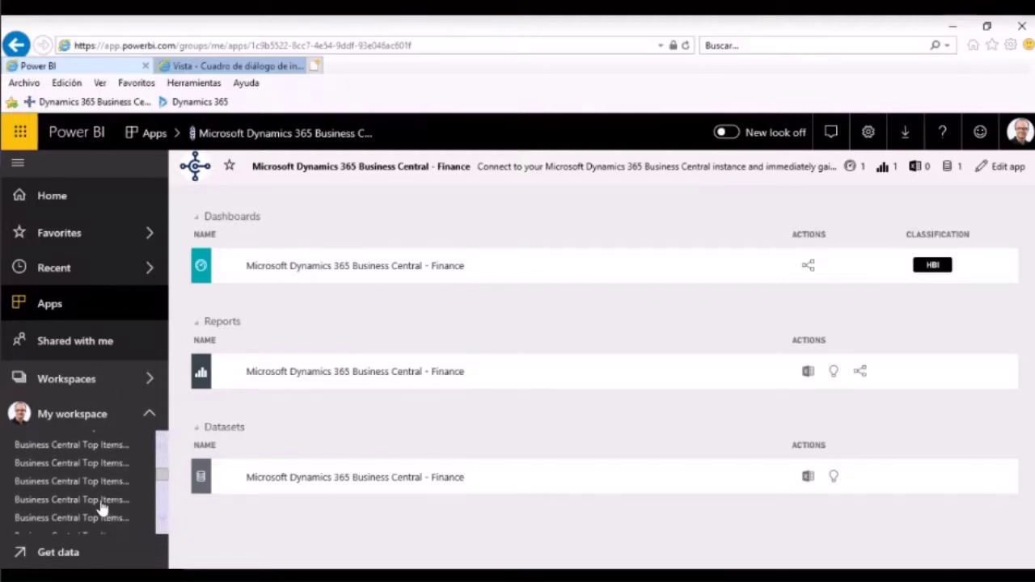
pyautogui.scroll(-1, 162, 536)
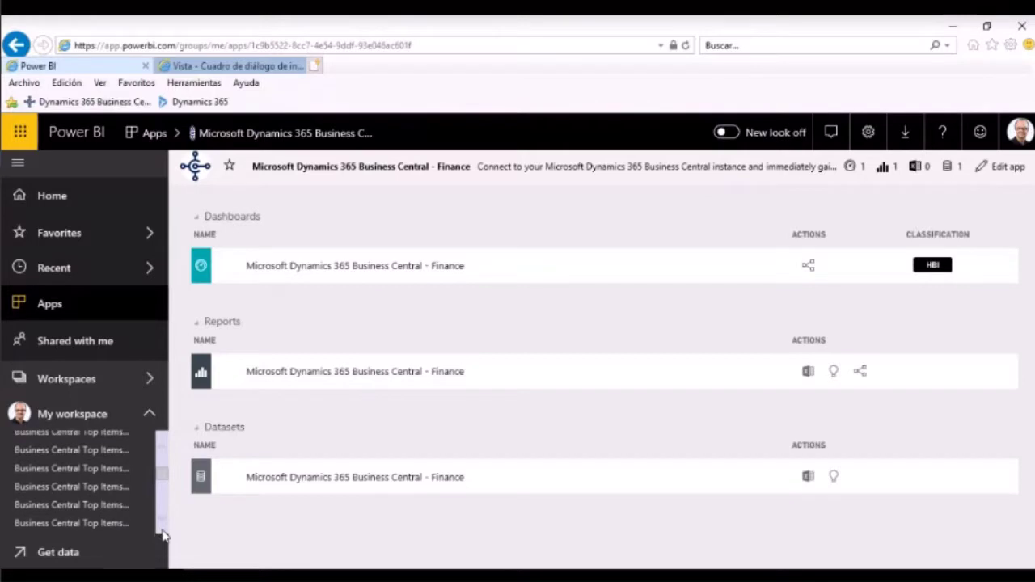
pyautogui.click(163, 531)
pyautogui.click(162, 530)
pyautogui.click(163, 531)
pyautogui.click(163, 532)
pyautogui.click(163, 532)
pyautogui.click(163, 532)
pyautogui.click(162, 532)
pyautogui.click(162, 533)
pyautogui.click(162, 532)
pyautogui.click(163, 532)
pyautogui.click(163, 532)
pyautogui.click(163, 531)
pyautogui.click(163, 531)
pyautogui.click(163, 531)
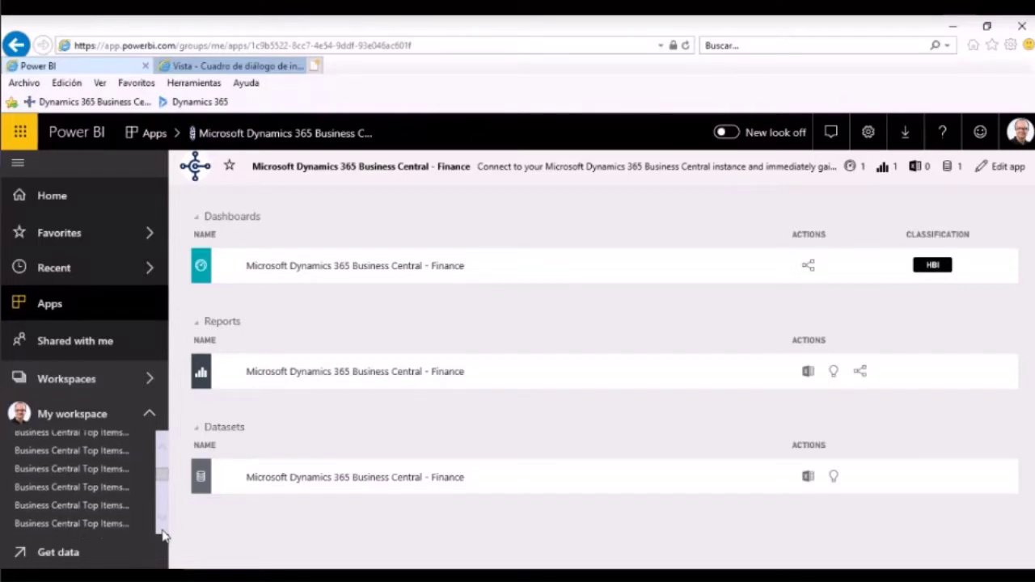
pyautogui.click(163, 531)
pyautogui.click(163, 532)
pyautogui.click(163, 532)
pyautogui.click(163, 532)
pyautogui.click(162, 532)
pyautogui.click(163, 532)
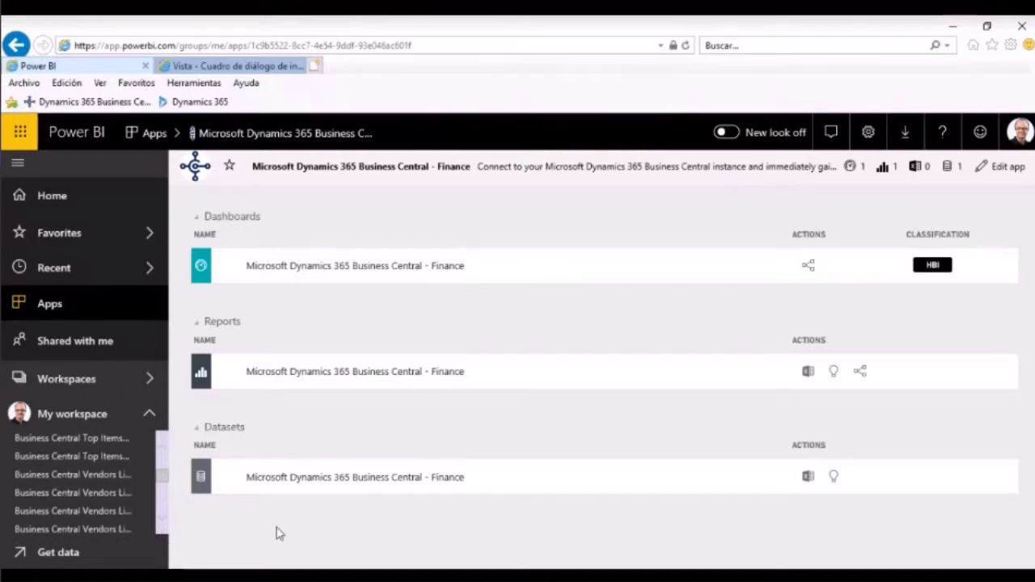
pyautogui.scroll(-3, 111, 493)
pyautogui.scroll(-3, 105, 489)
pyautogui.scroll(-3, 81, 477)
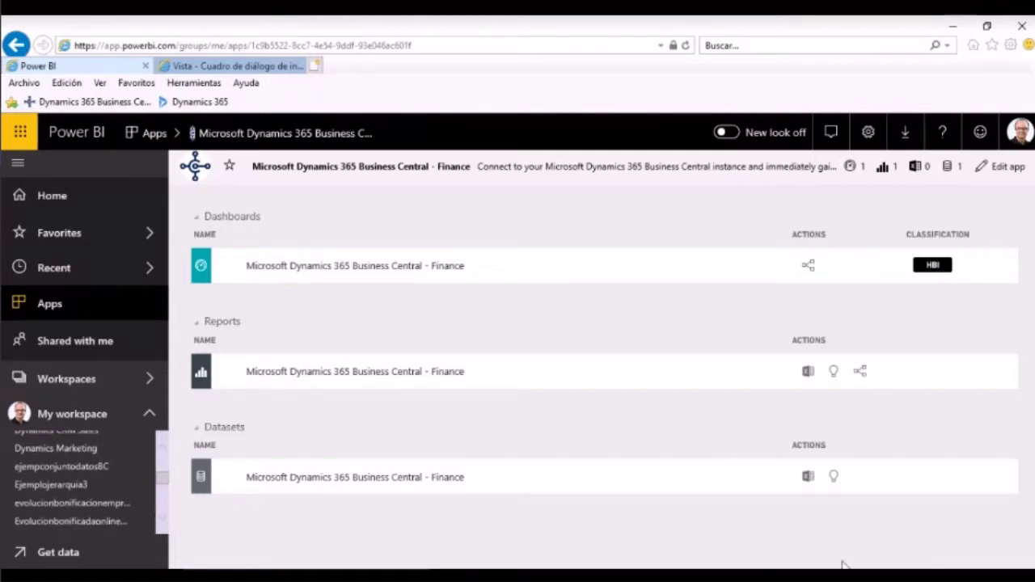
pyautogui.scroll(-1, 81, 477)
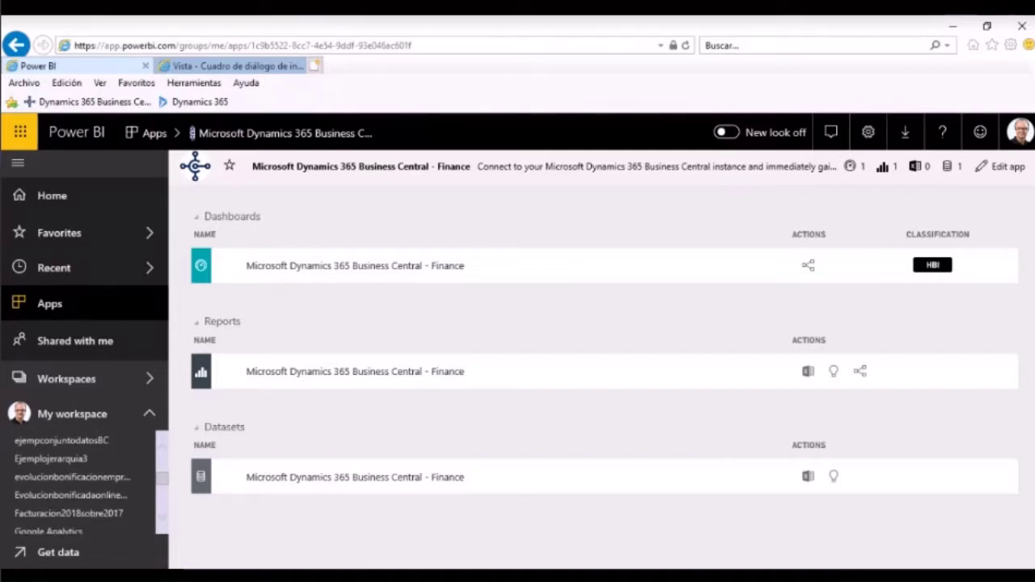
pyautogui.scroll(-4, 81, 485)
pyautogui.scroll(-2, 81, 486)
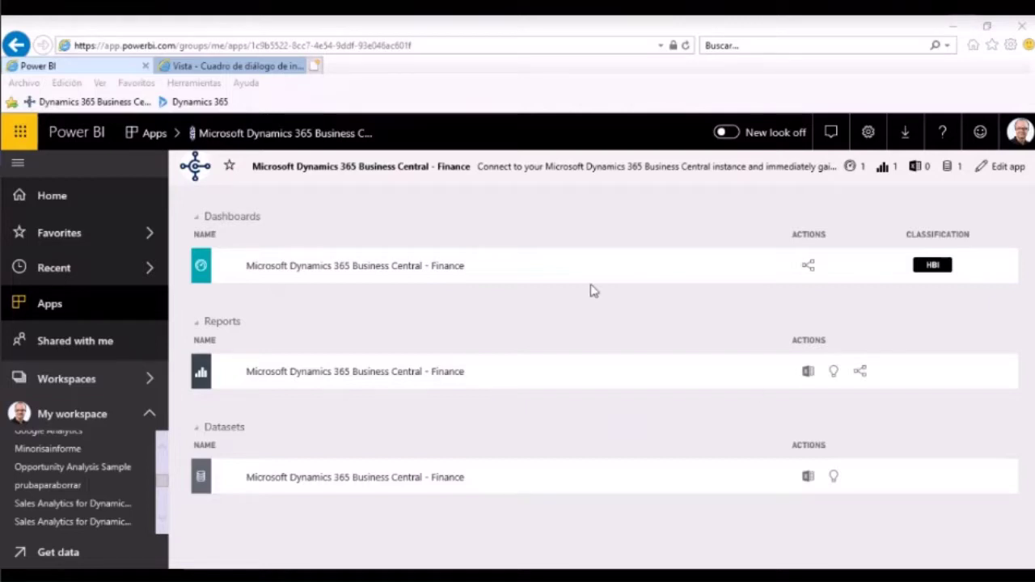
# Open the Microsoft Dynamics 365 Business Central - Finance dashboard and dismiss its sample data notice.
pyautogui.click(343, 281)
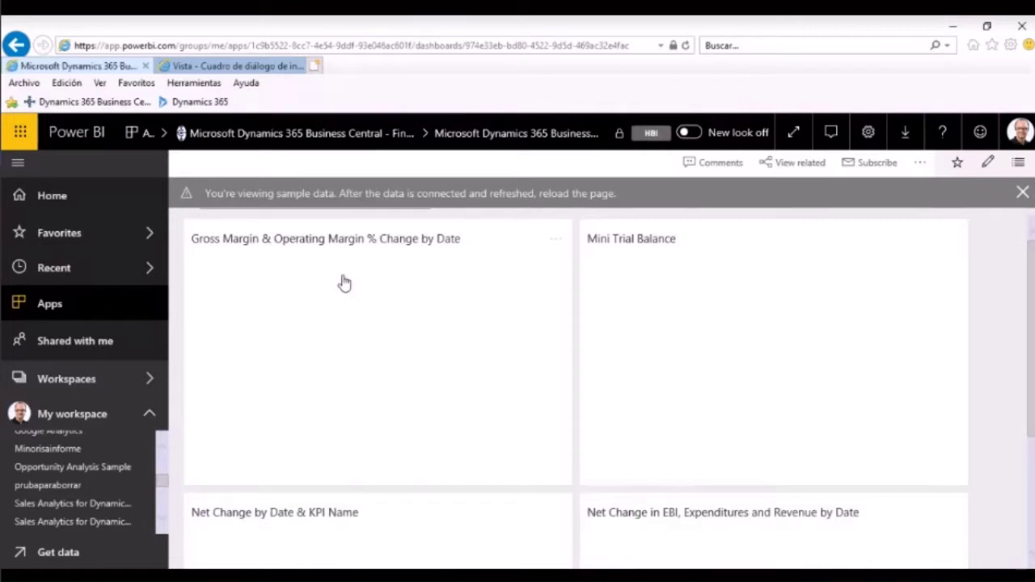
pyautogui.click(1022, 194)
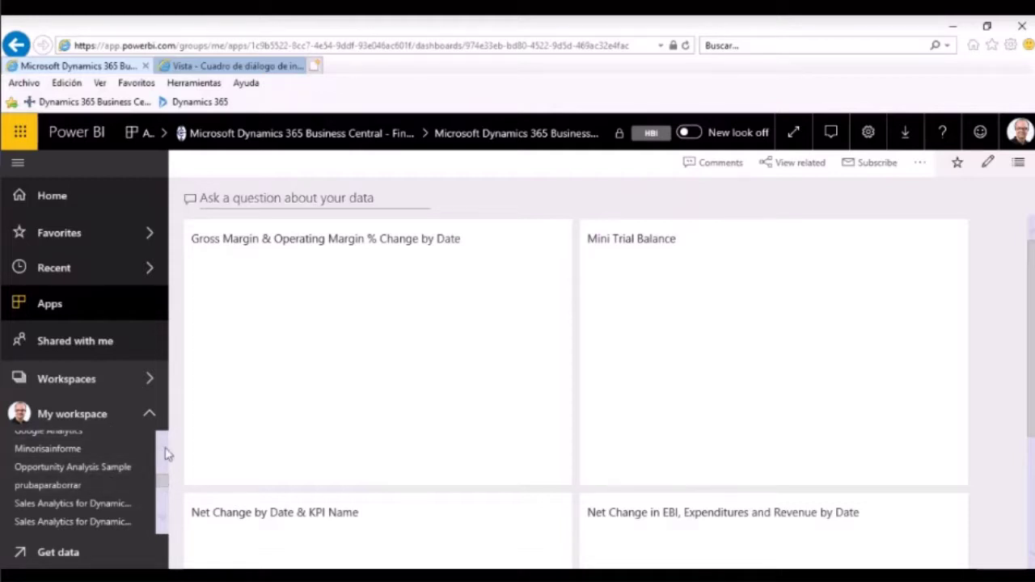
# Look through the remaining My workspace reports and on to its Datasets list.
pyautogui.scroll(3, 163, 442)
pyautogui.scroll(5, 164, 443)
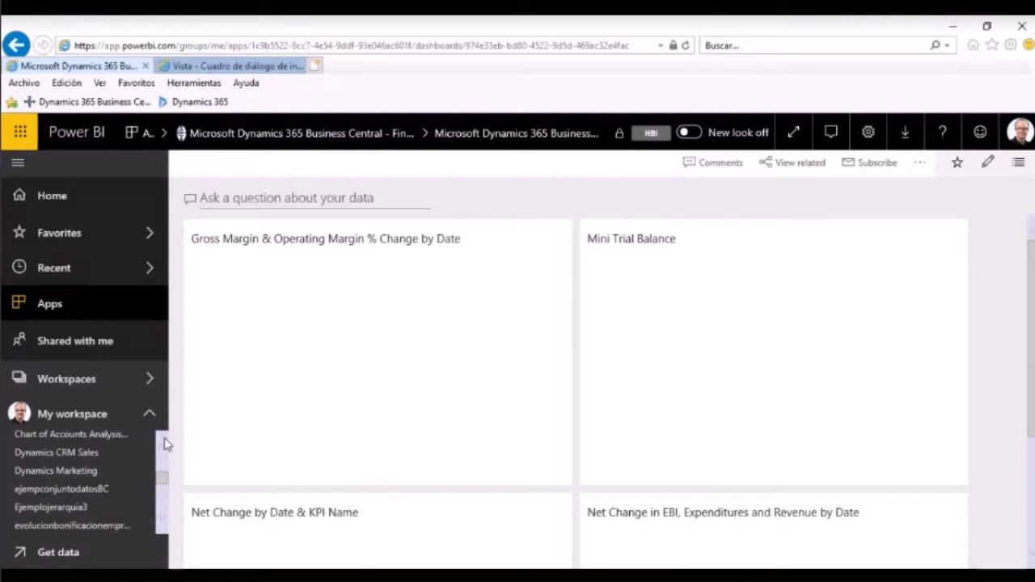
pyautogui.scroll(3, 164, 443)
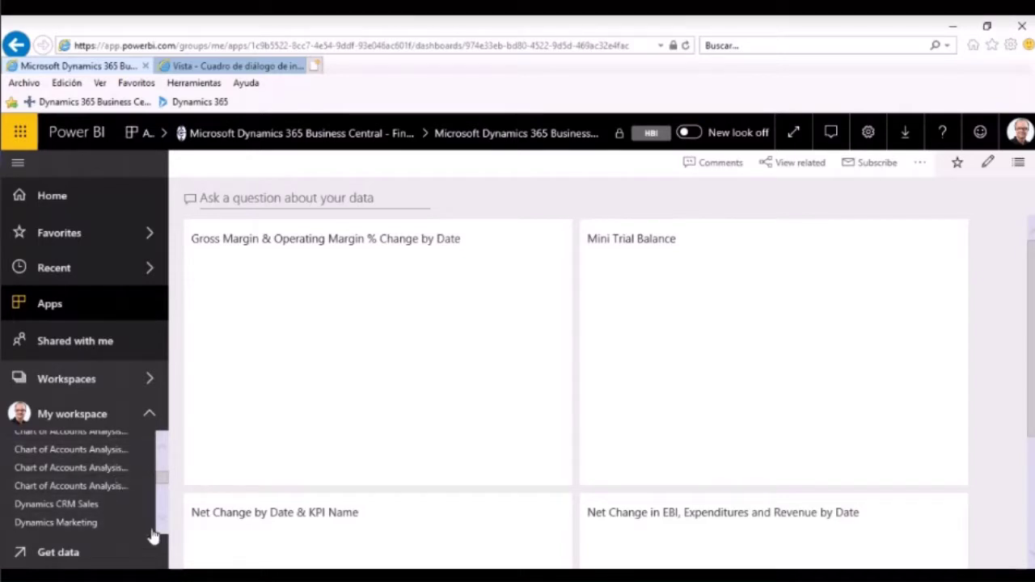
pyautogui.scroll(-3, 161, 530)
pyautogui.scroll(-5, 161, 530)
pyautogui.scroll(-6, 161, 531)
pyautogui.scroll(-6, 161, 531)
pyautogui.scroll(-1, 161, 530)
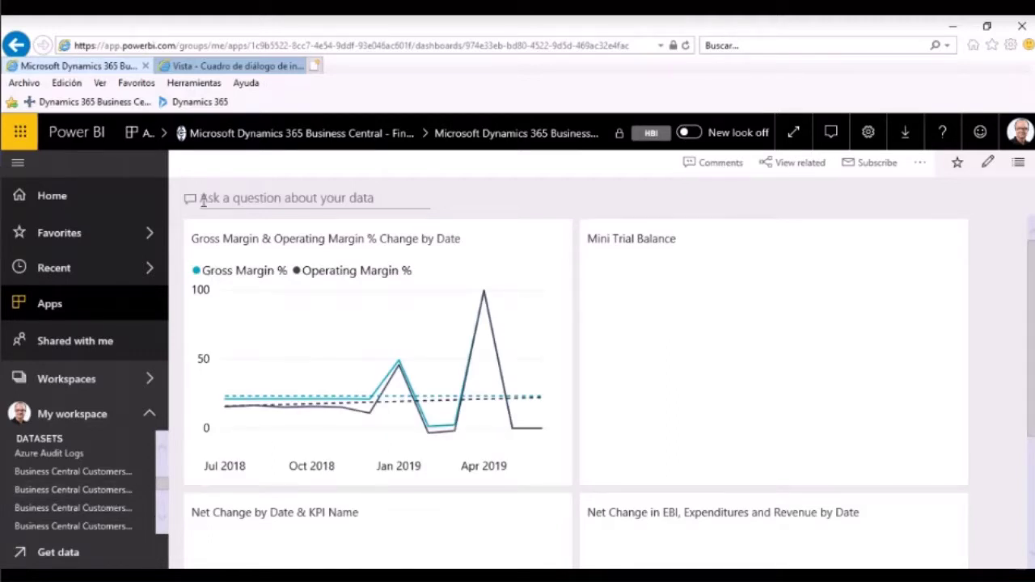
# Open Q&A for the Finance dashboard and try a question beginning with "marg" about the margin.
pyautogui.click(230, 200)
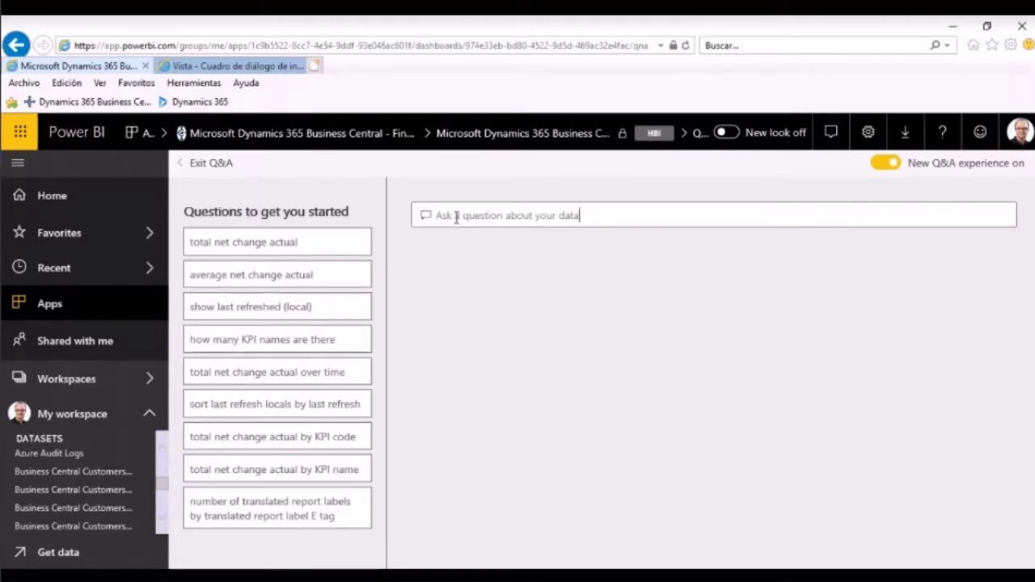
pyautogui.write('marking')
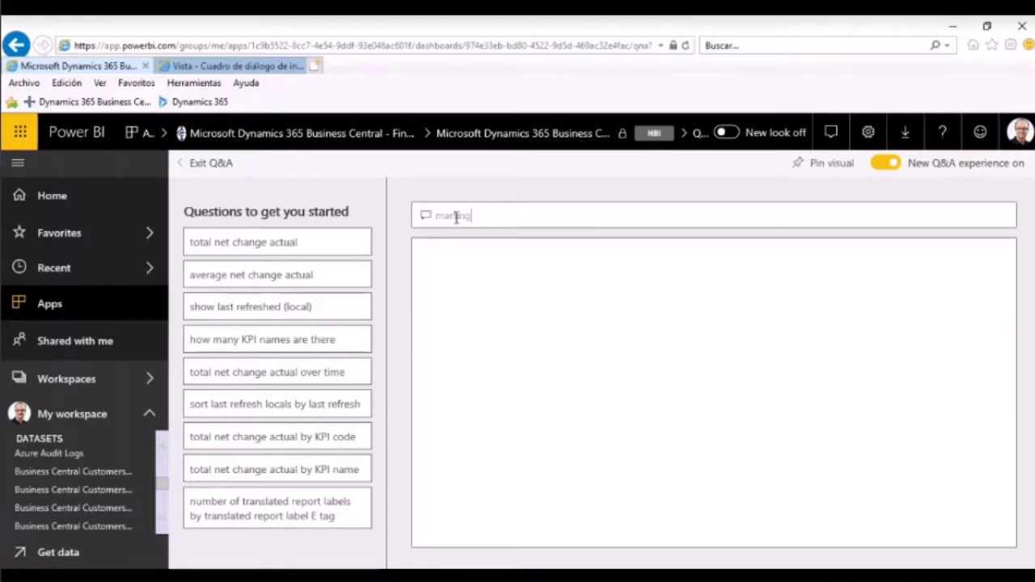
pyautogui.press('BackSpace')
pyautogui.press('BackSpace')
pyautogui.press('BackSpace')
pyautogui.press('BackSpace')
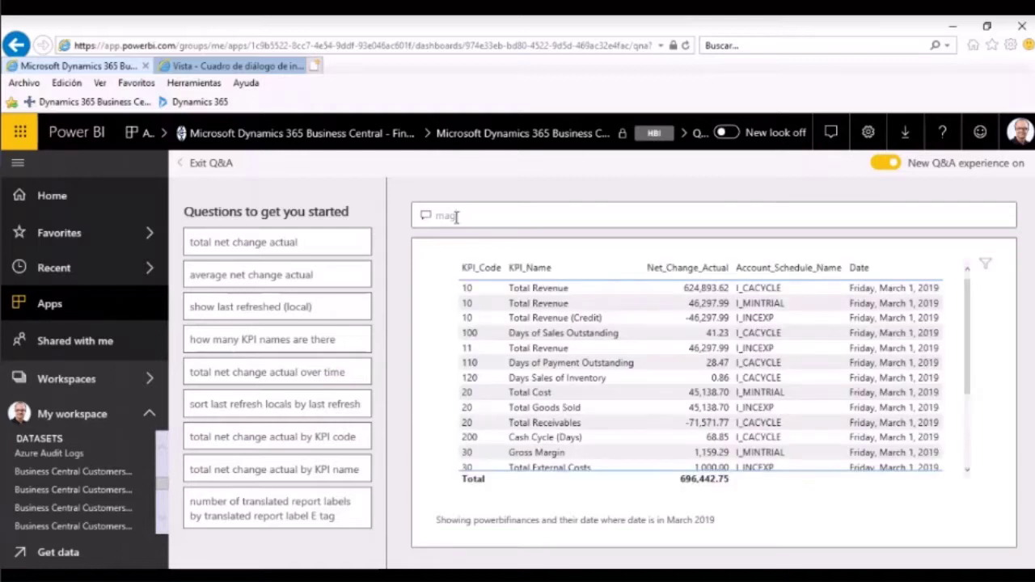
pyautogui.write('gin')
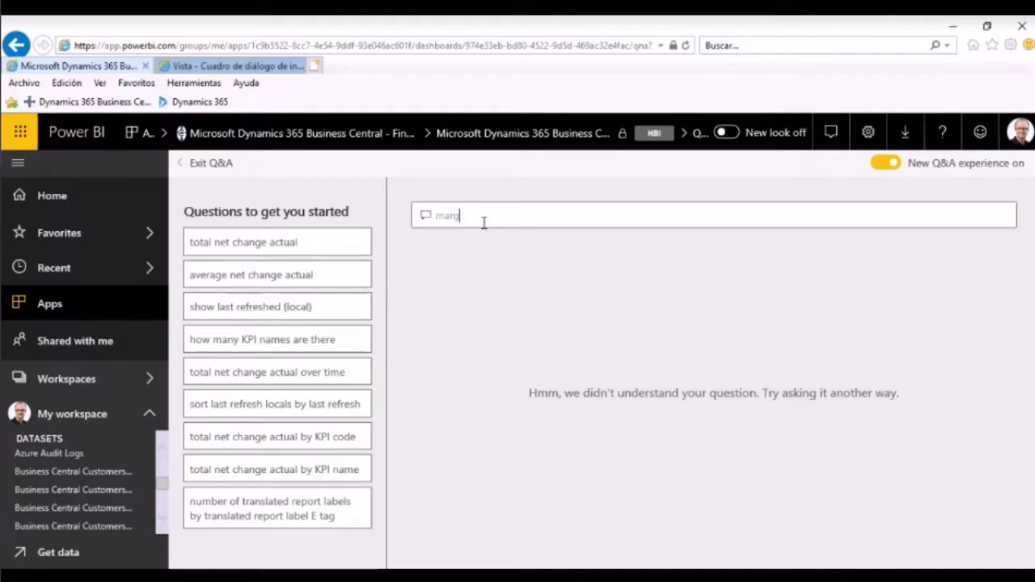
# Replace the Q&A question with one beginning with "reve" to try asking about revenue.
pyautogui.press('BackSpace')
pyautogui.press('BackSpace')
pyautogui.press('BackSpace')
pyautogui.press('BackSpace')
pyautogui.write('re')
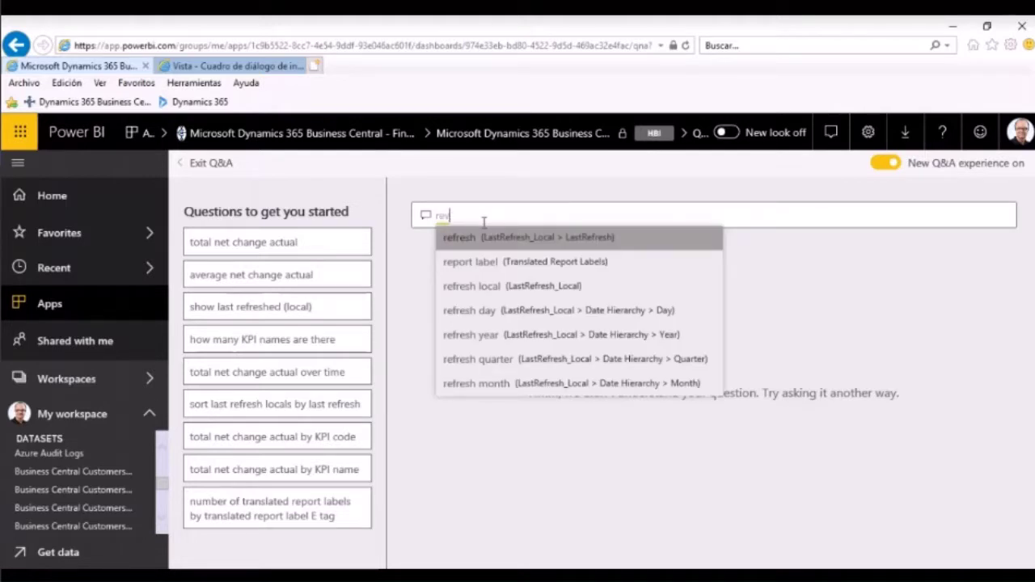
pyautogui.write('ve')
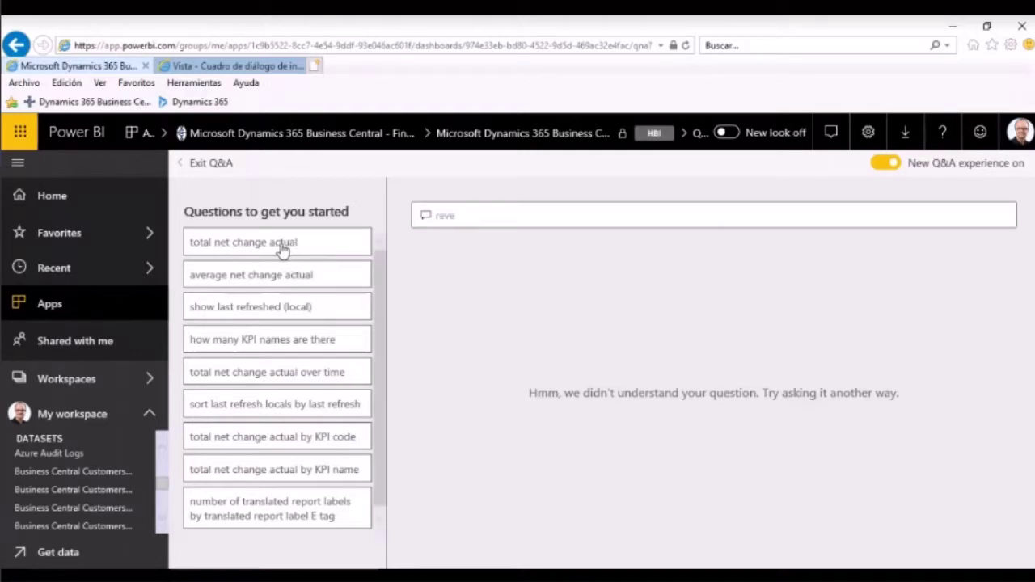
# Clear the revenue question and retry the margin question by entering "marg".
pyautogui.doubleClick(442, 218)
pyautogui.press('BackSpace')
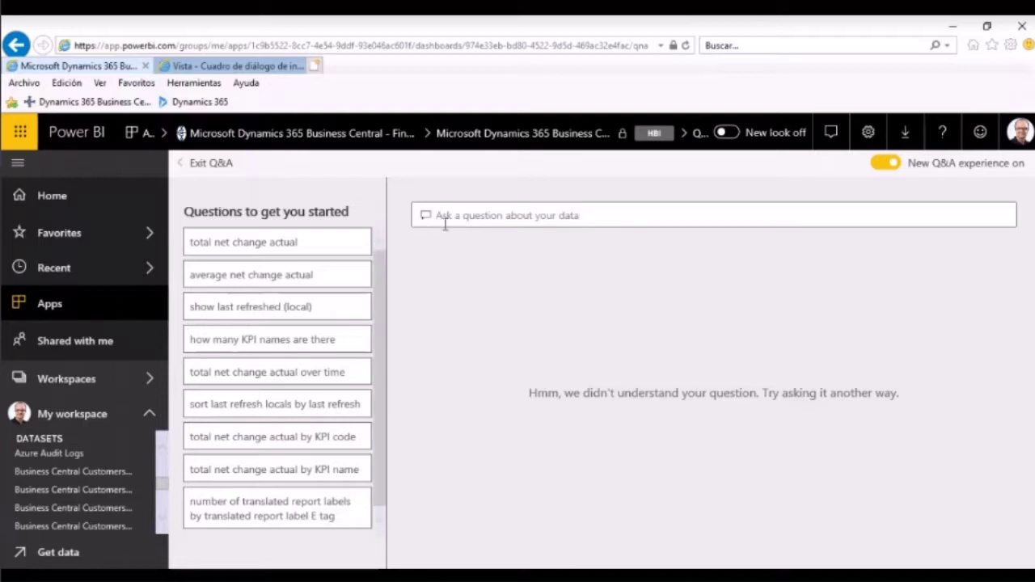
pyautogui.write('mar')
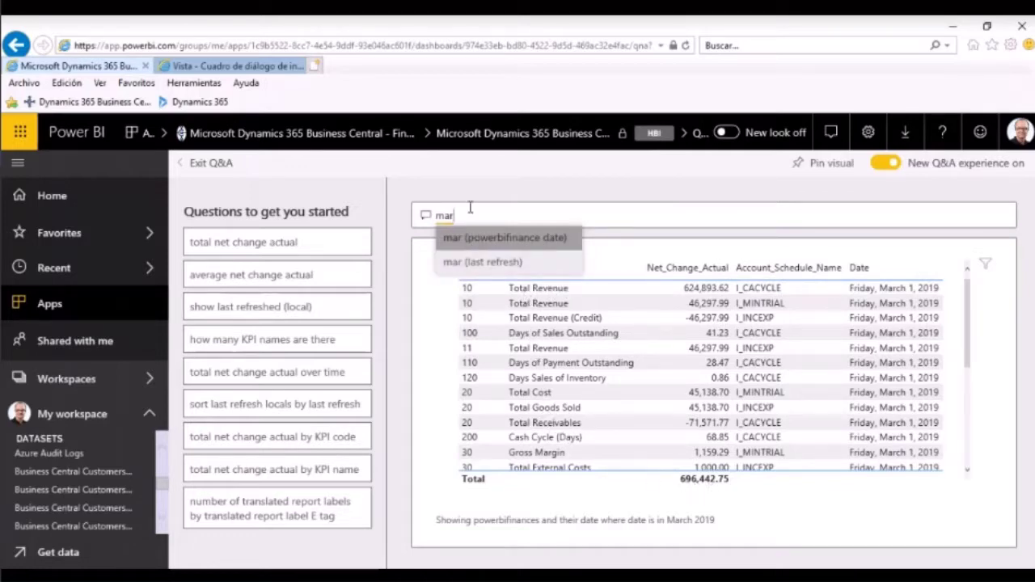
pyautogui.write('g')
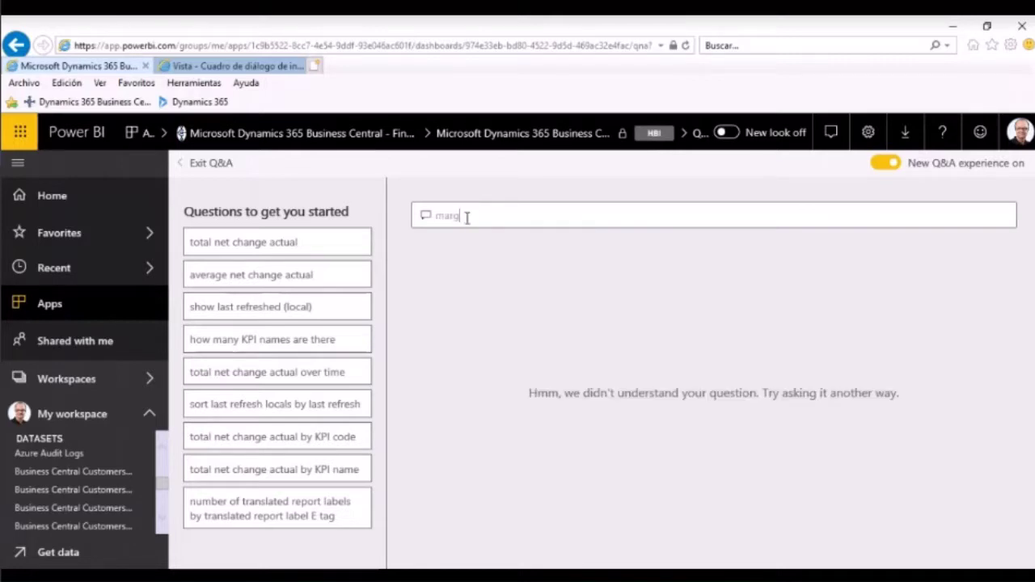
# Replace the margin question with "kpi" to query the finance data's KPI names.
pyautogui.press('BackSpace')
pyautogui.press('BackSpace')
pyautogui.press('BackSpace')
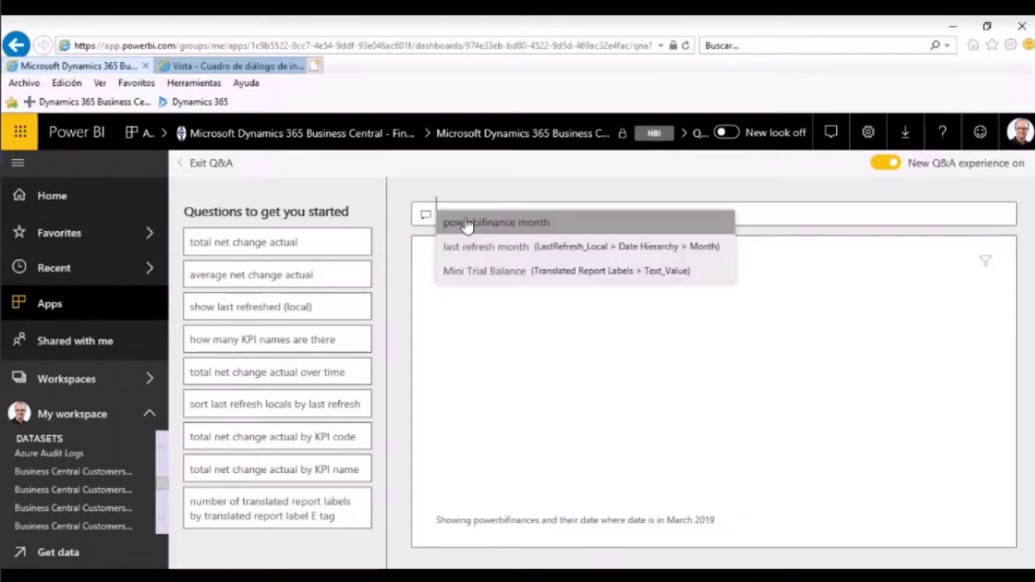
pyautogui.write('kpi')
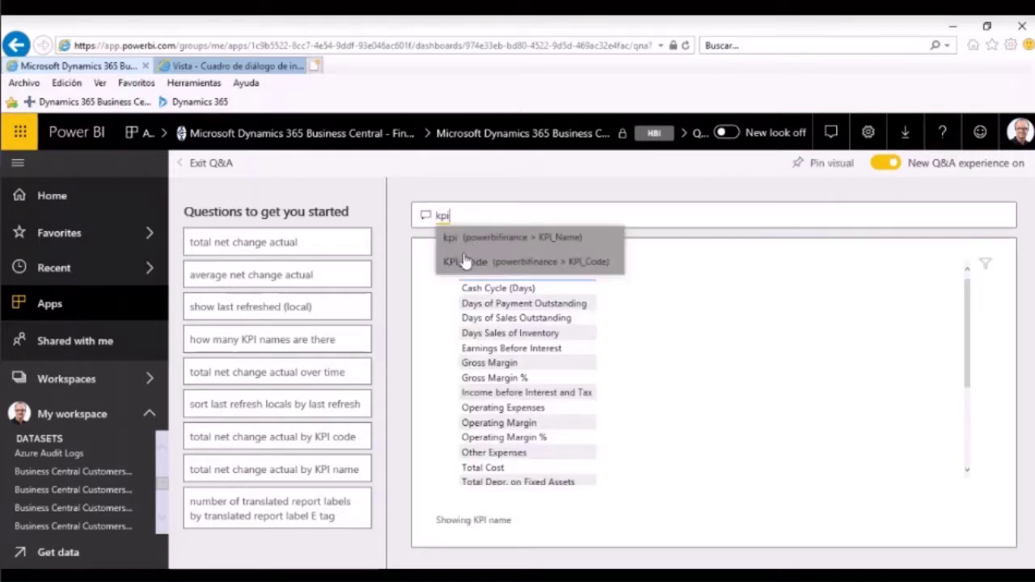
# Query the Q&A for kpi using the KPI_Name field of powerbifinance and highlight Days of Payment Outstanding in the result.
pyautogui.click(458, 240)
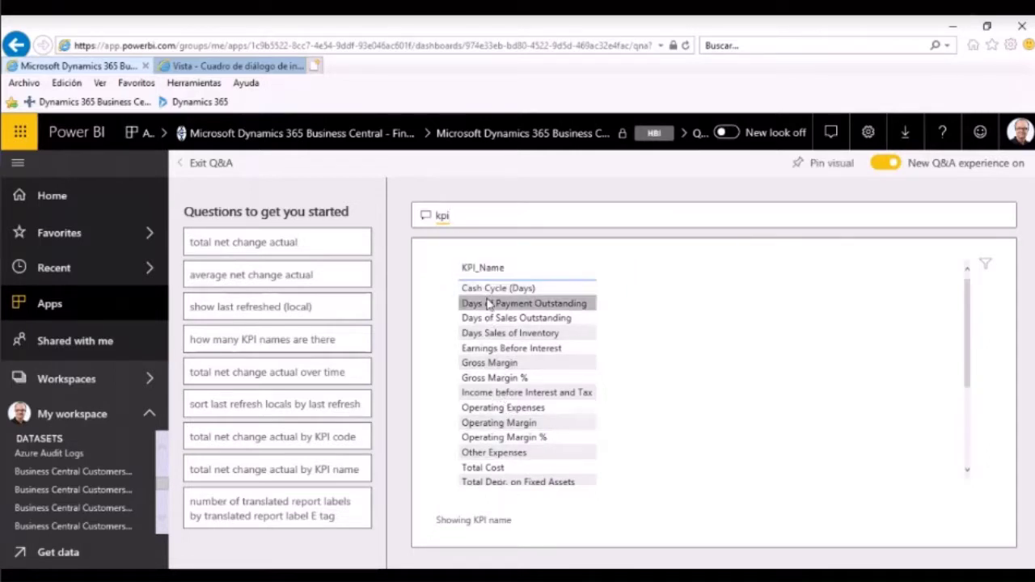
pyautogui.click(486, 303)
pyautogui.click(444, 213)
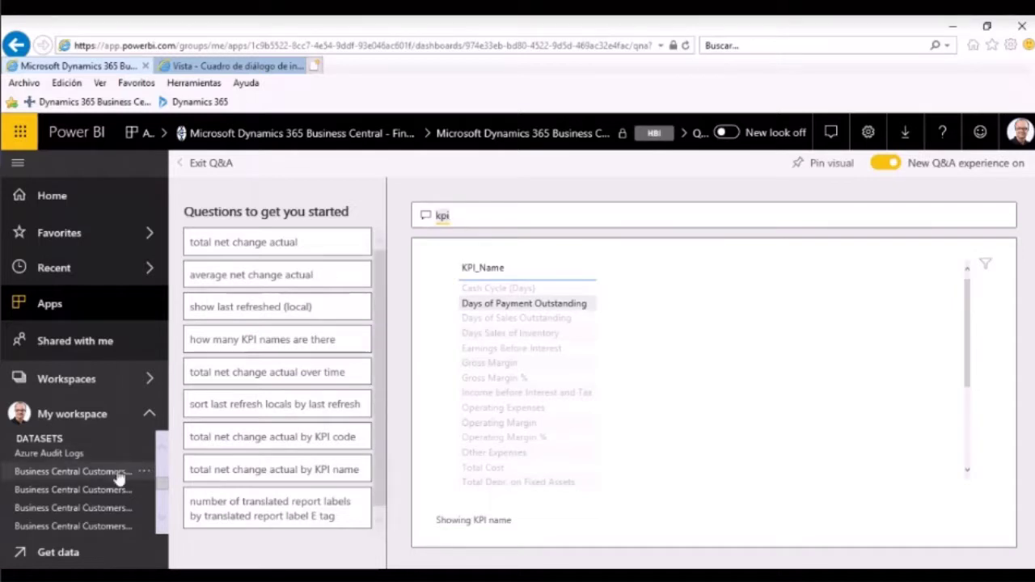
# Generate quick insights for the first Business Central Customers dataset in My workspace and open them.
pyautogui.scroll(1, 162, 442)
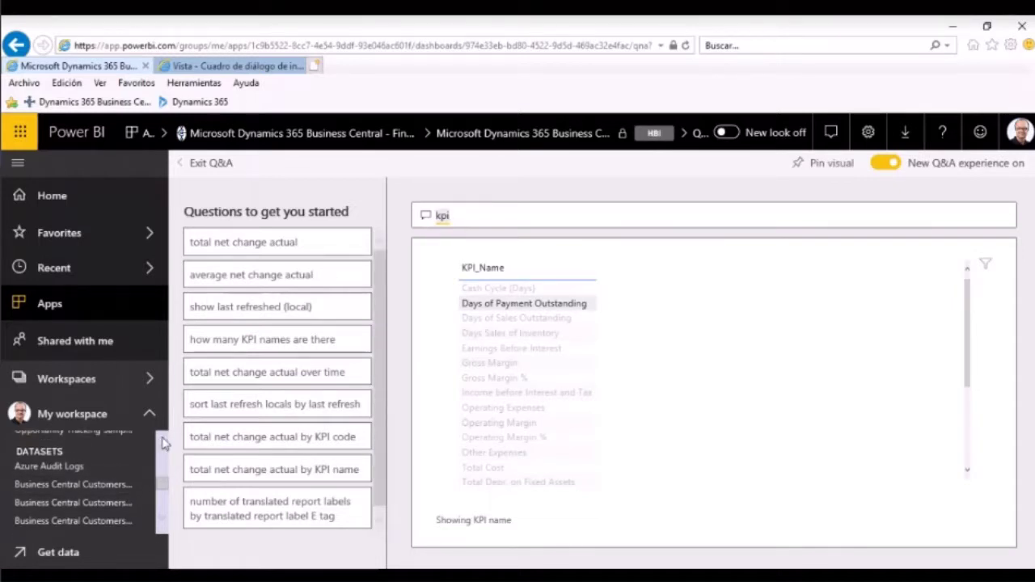
pyautogui.click(142, 485)
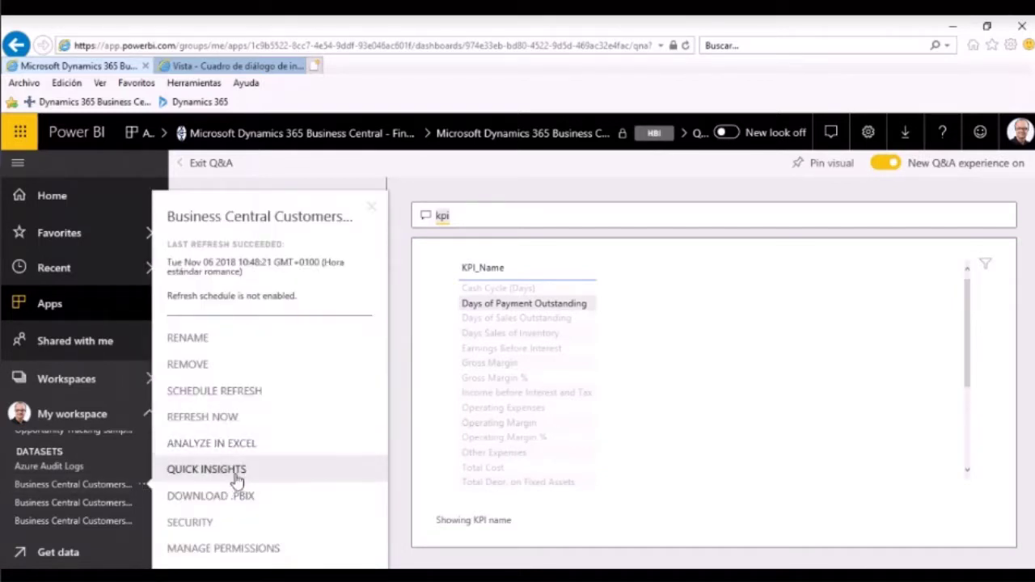
pyautogui.click(236, 475)
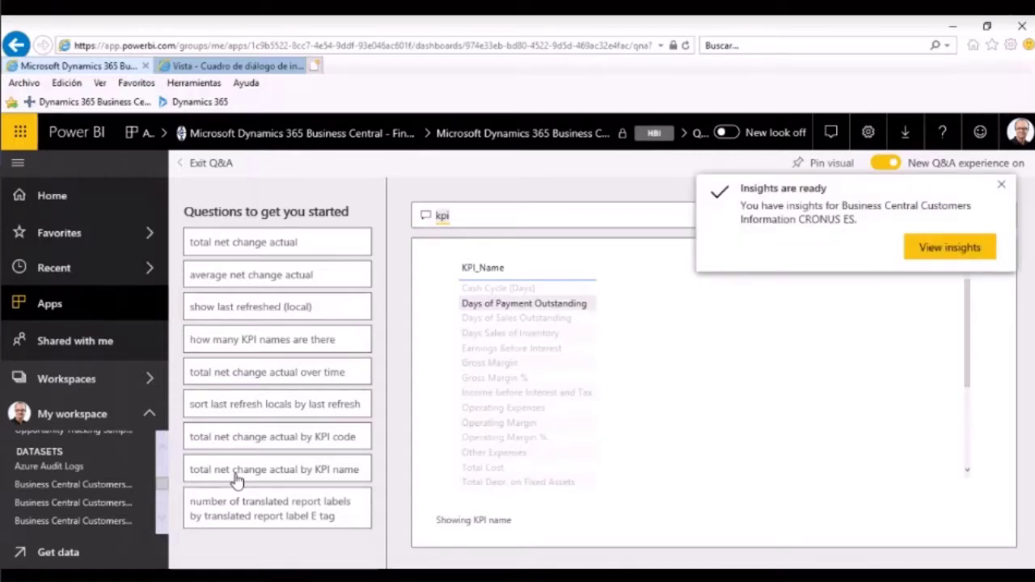
pyautogui.click(946, 250)
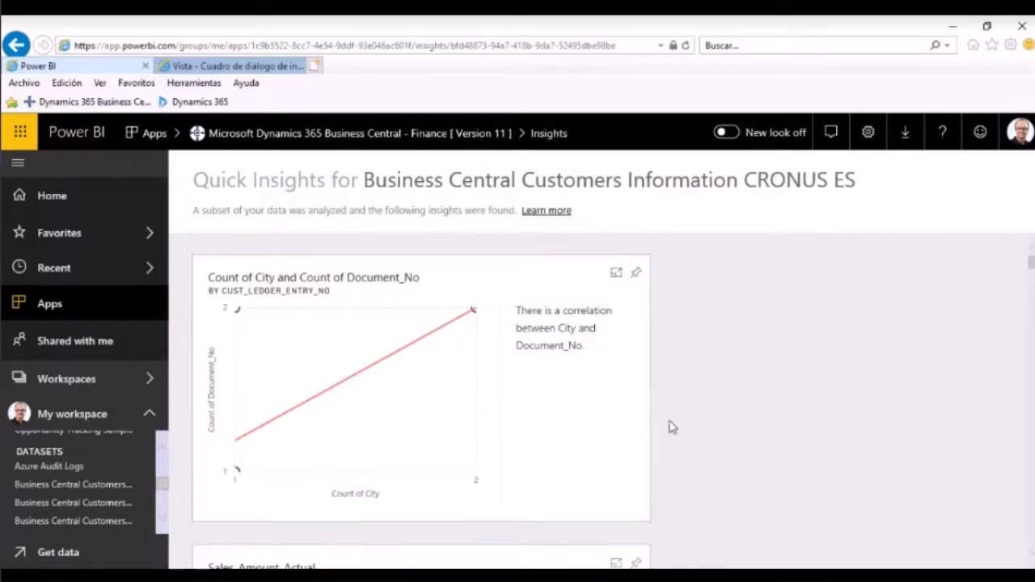
# Inspect the Sales_Amount_Actual by Customer_Posting_Group donut insight and try to pin it to a dashboard.
pyautogui.scroll(-1, 700, 426)
pyautogui.scroll(-5, 700, 426)
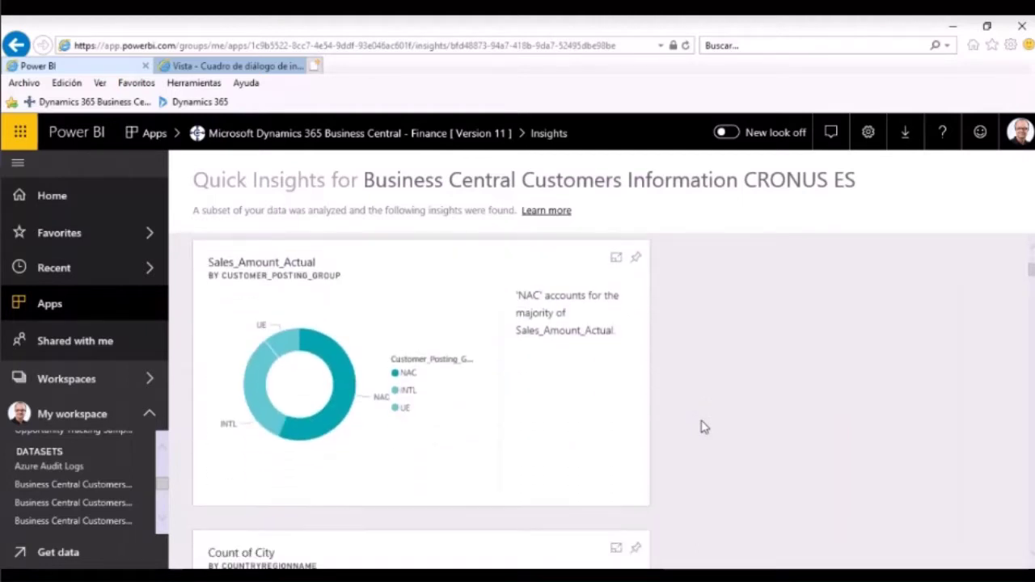
pyautogui.scroll(-1, 700, 426)
pyautogui.scroll(1, 702, 427)
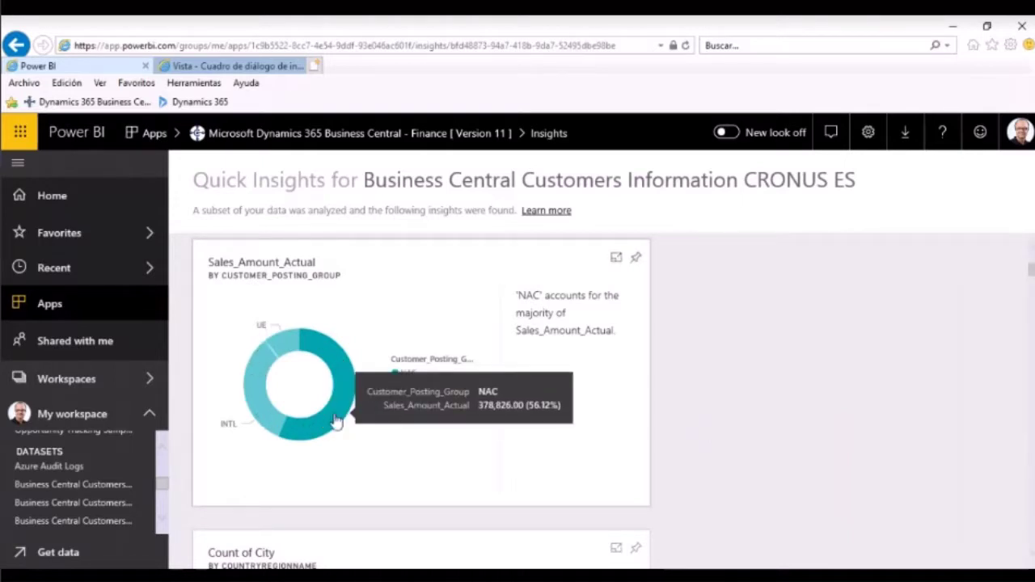
pyautogui.moveTo(275, 350)
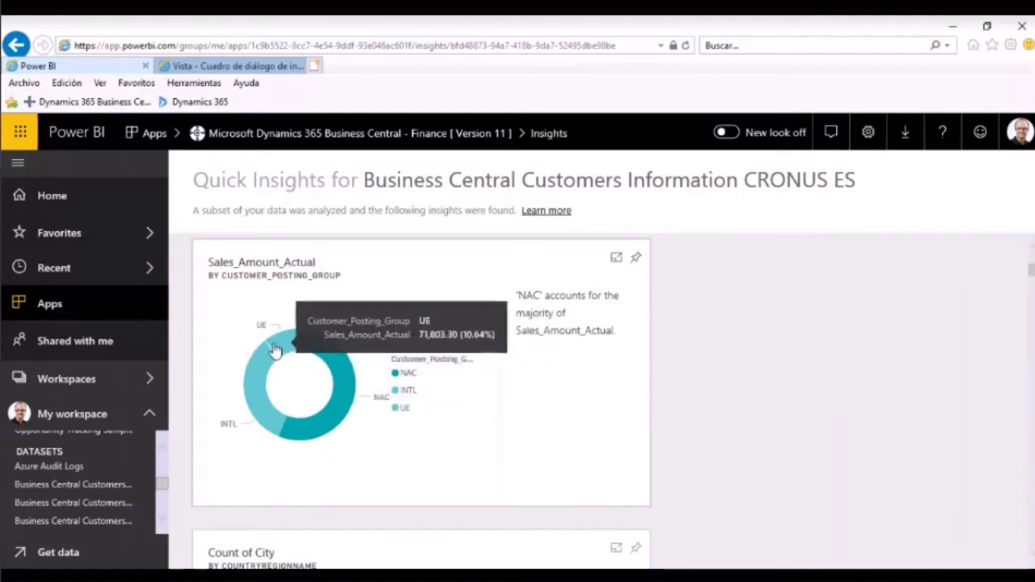
pyautogui.click(635, 260)
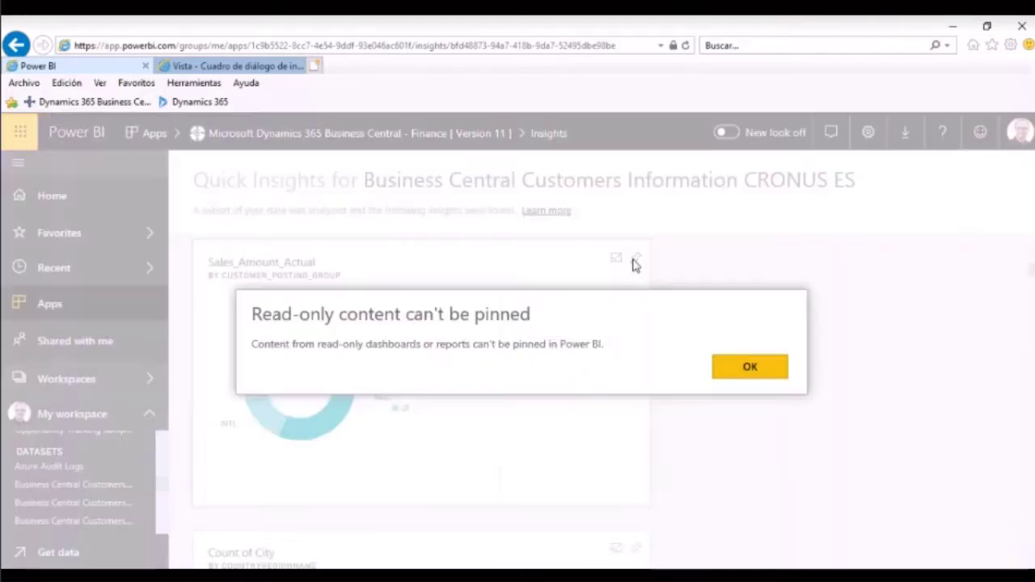
pyautogui.click(748, 369)
# Review the following insight cards and open the CreditLimit minus Average of Balance_Due and Amount scatter chart in focus mode.
pyautogui.scroll(-3, 540, 401)
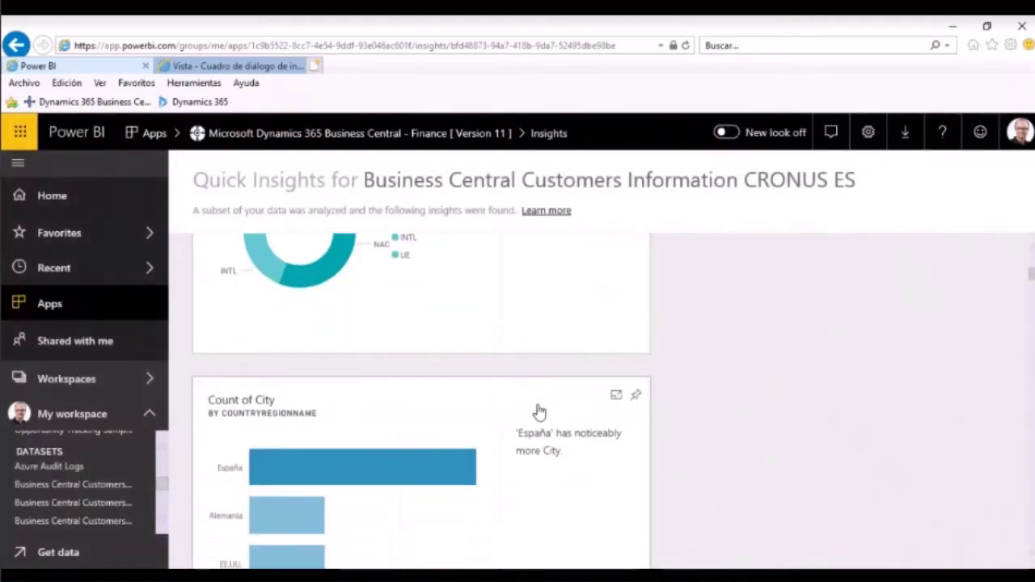
pyautogui.scroll(-1, 540, 417)
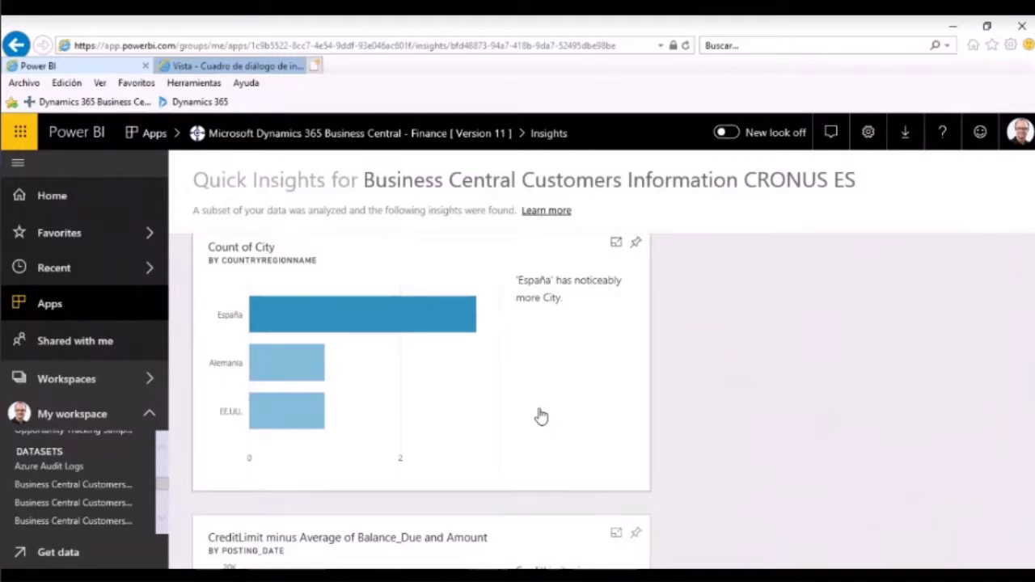
pyautogui.scroll(-4, 541, 416)
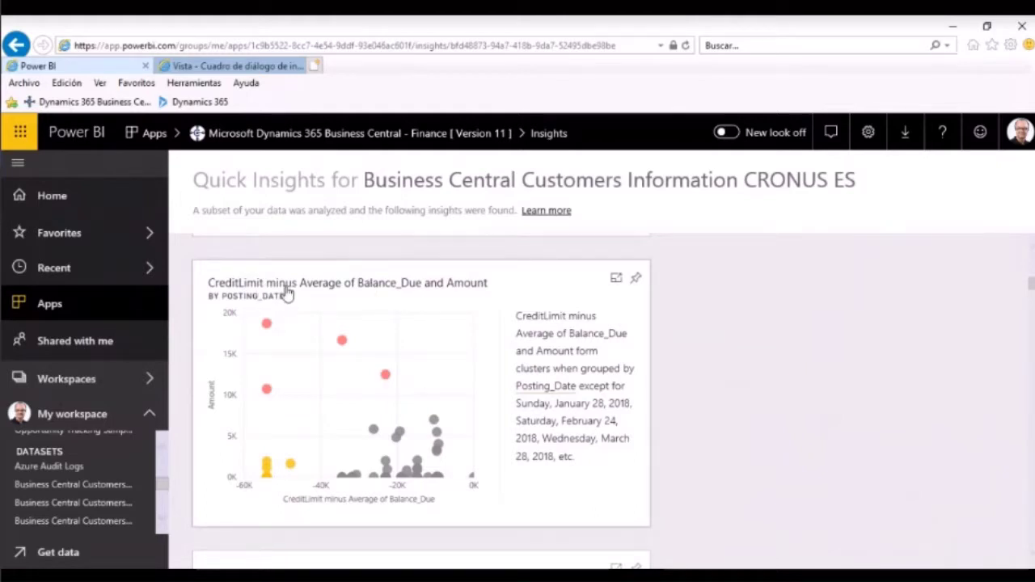
pyautogui.scroll(-1, 435, 391)
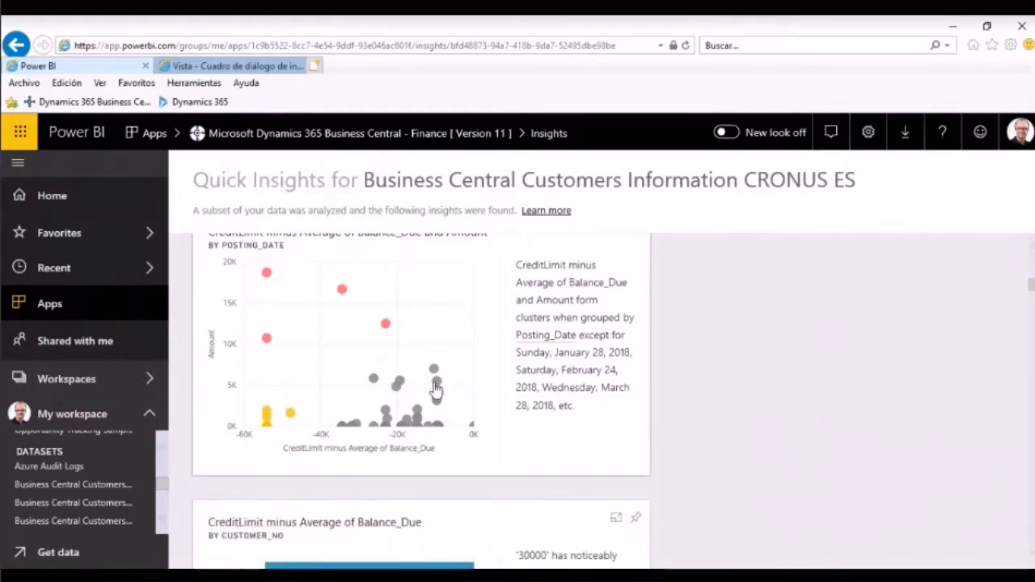
pyautogui.scroll(-2, 435, 390)
pyautogui.scroll(-2, 404, 372)
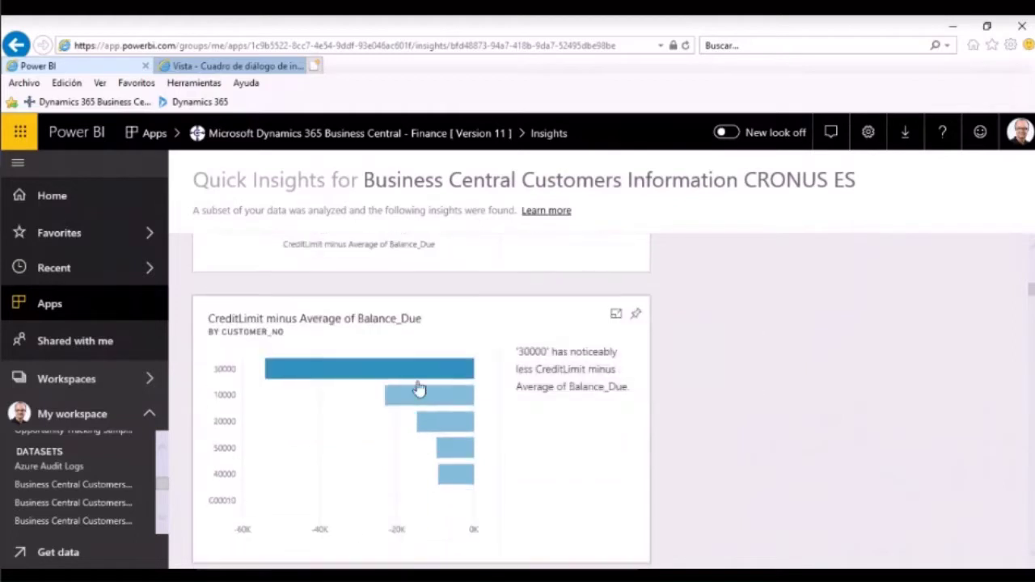
pyautogui.scroll(4, 425, 369)
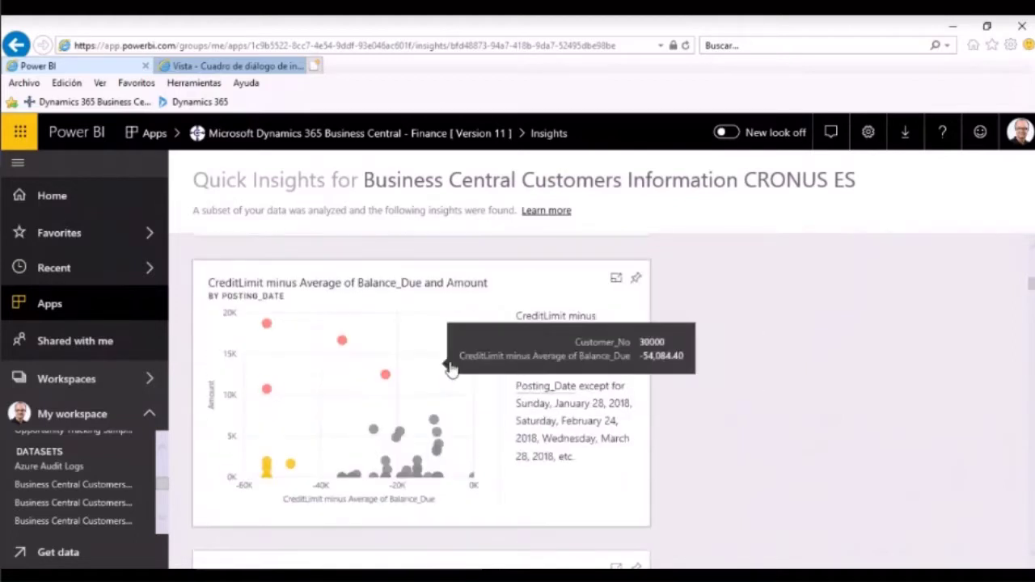
pyautogui.click(344, 346)
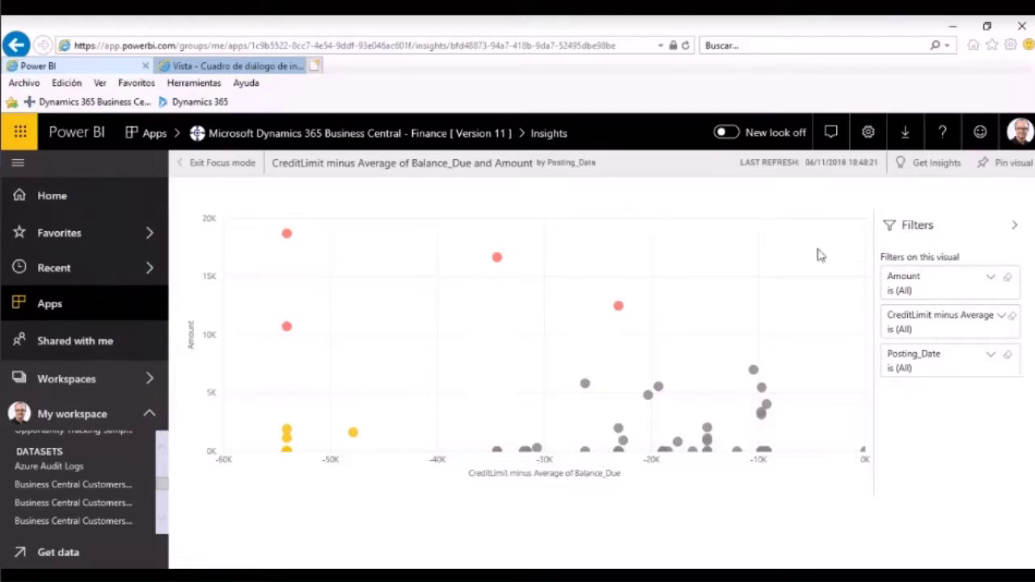
# Filter the focused scatter chart to show items whose Amount is less than 40.
pyautogui.click(993, 280)
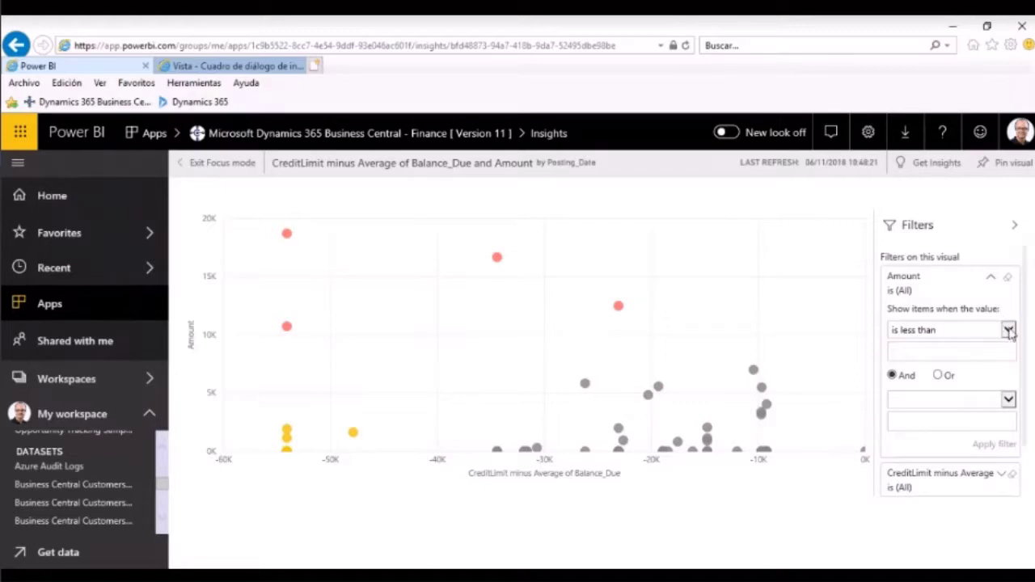
pyautogui.click(917, 351)
pyautogui.write('40')
pyautogui.press('Return')
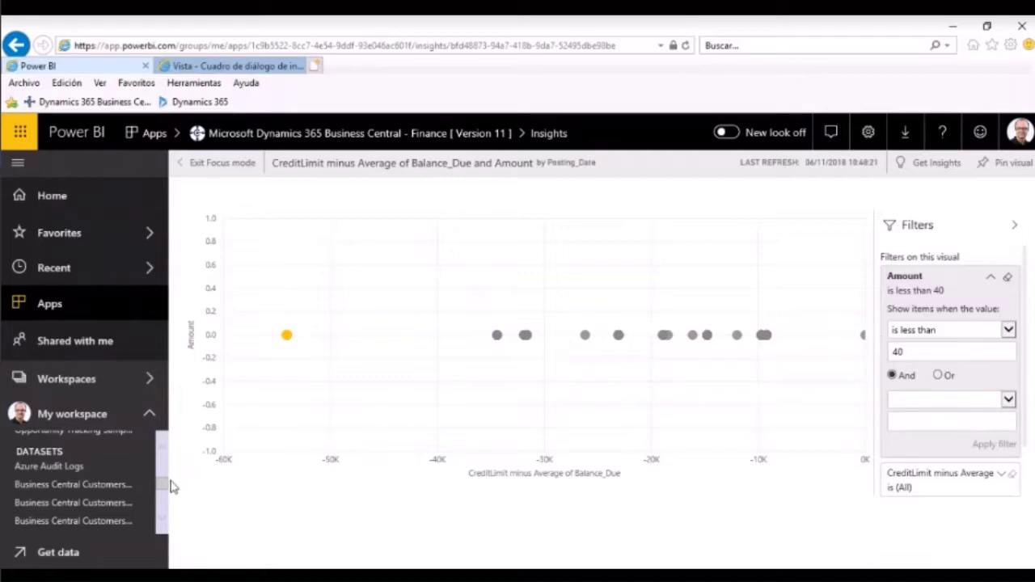
# Open the last Business Central Top Items report listed in My workspace, just above the Vendors reports.
pyautogui.scroll(-2, 162, 482)
pyautogui.scroll(3, 162, 482)
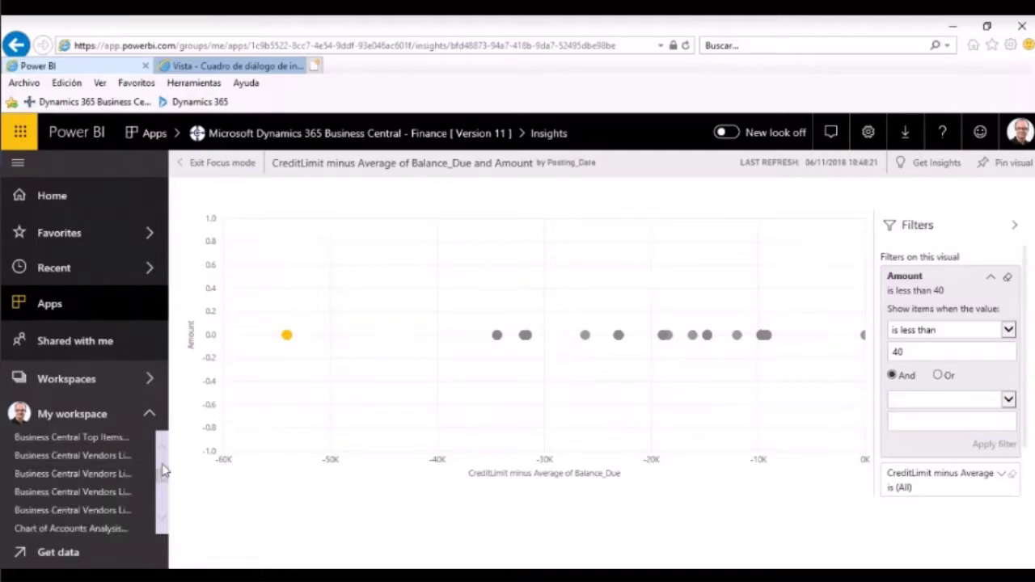
pyautogui.click(113, 443)
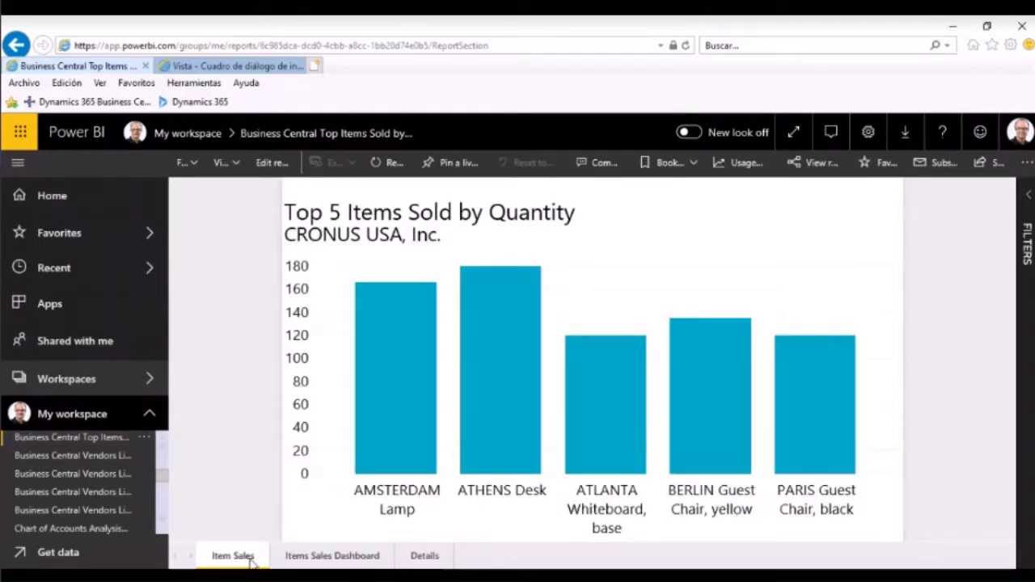
# Look through the report's Items Sales Dashboard and Details pages, then return to the Item Sales page.
pyautogui.click(323, 558)
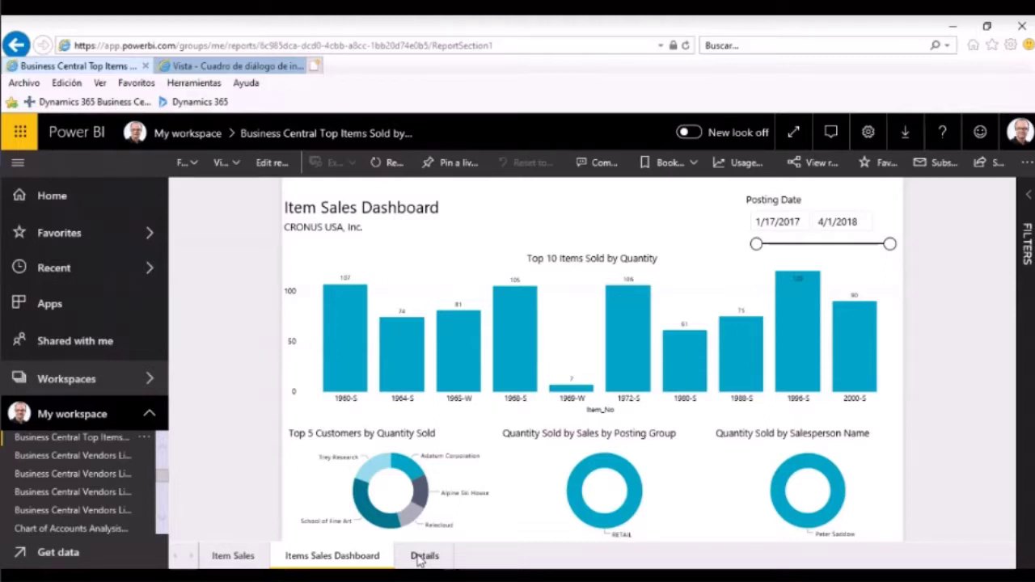
pyautogui.click(422, 557)
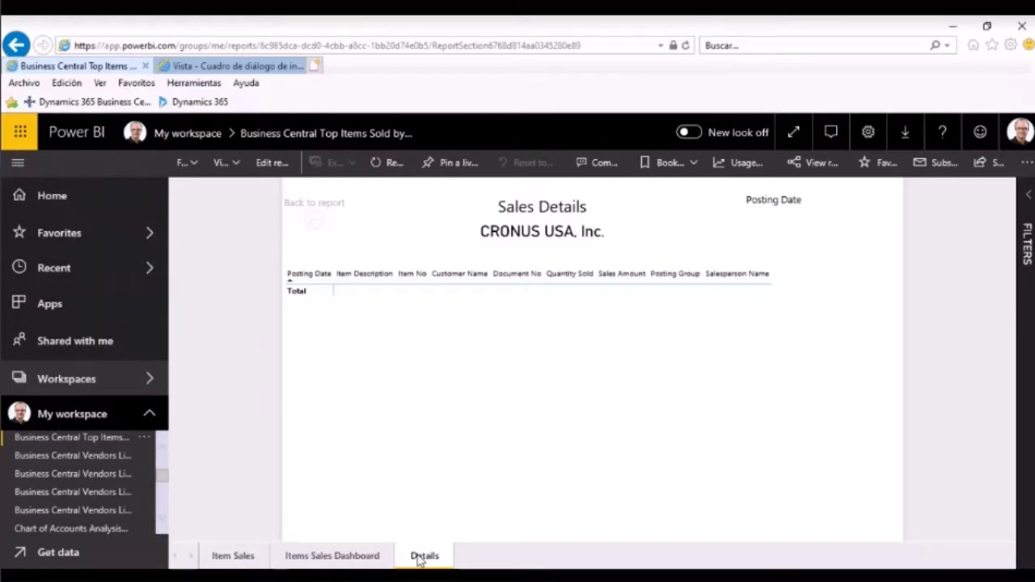
pyautogui.click(328, 557)
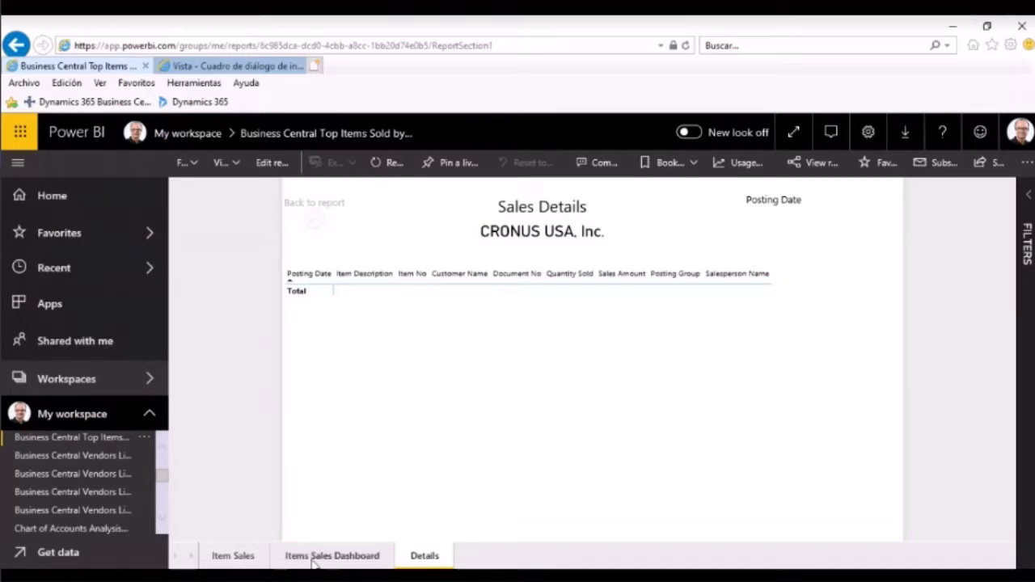
pyautogui.click(220, 554)
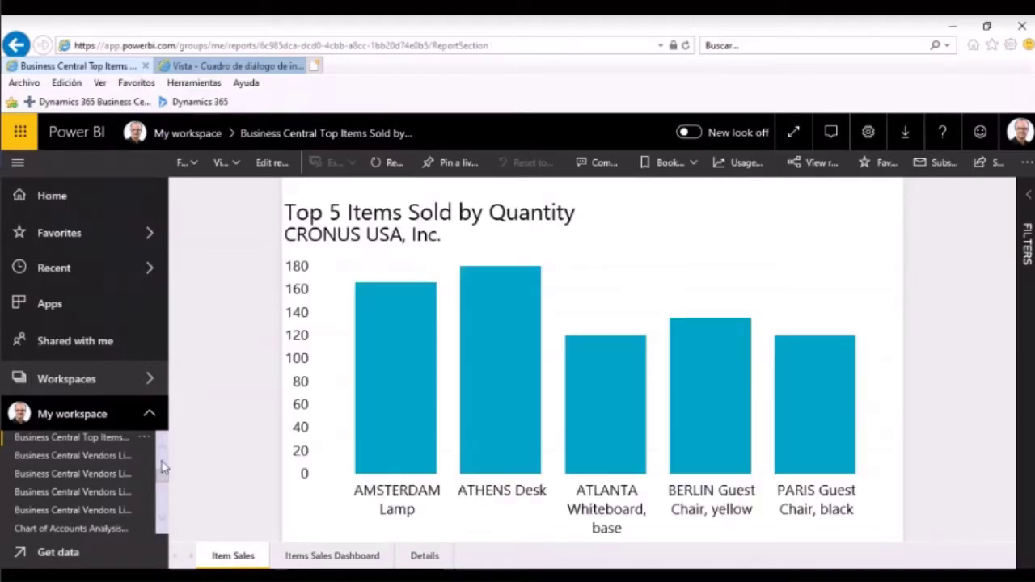
# Open the Business Central dashboard from the dashboards in My workspace.
pyautogui.scroll(3, 162, 463)
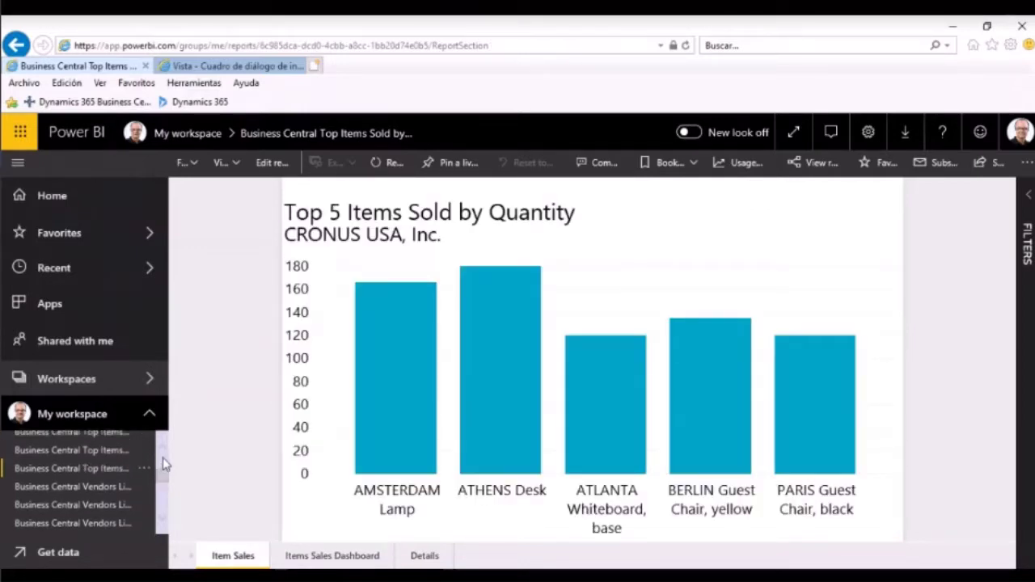
pyautogui.scroll(1, 162, 463)
pyautogui.scroll(1, 162, 463)
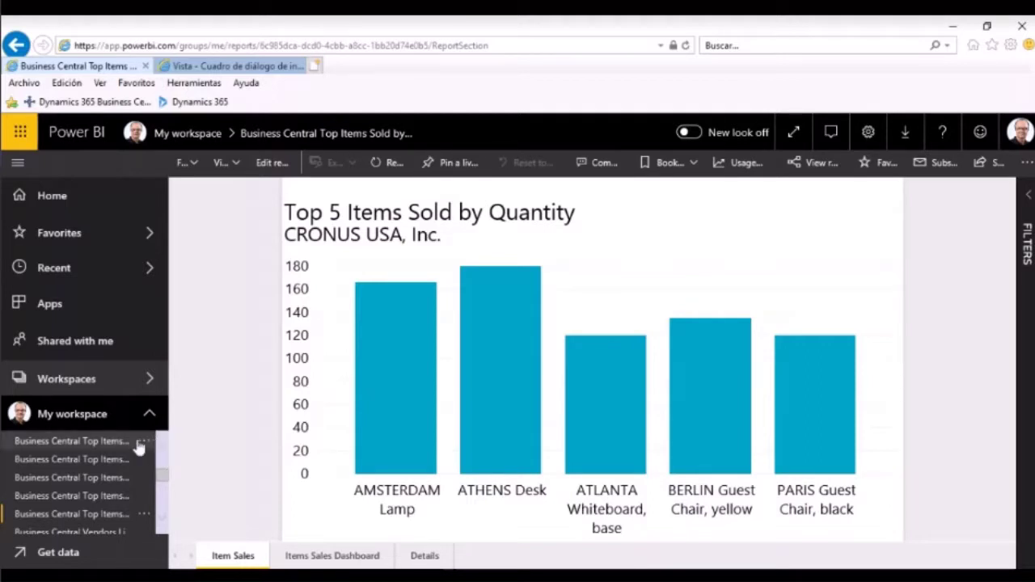
pyautogui.scroll(1, 139, 441)
pyautogui.scroll(3, 139, 447)
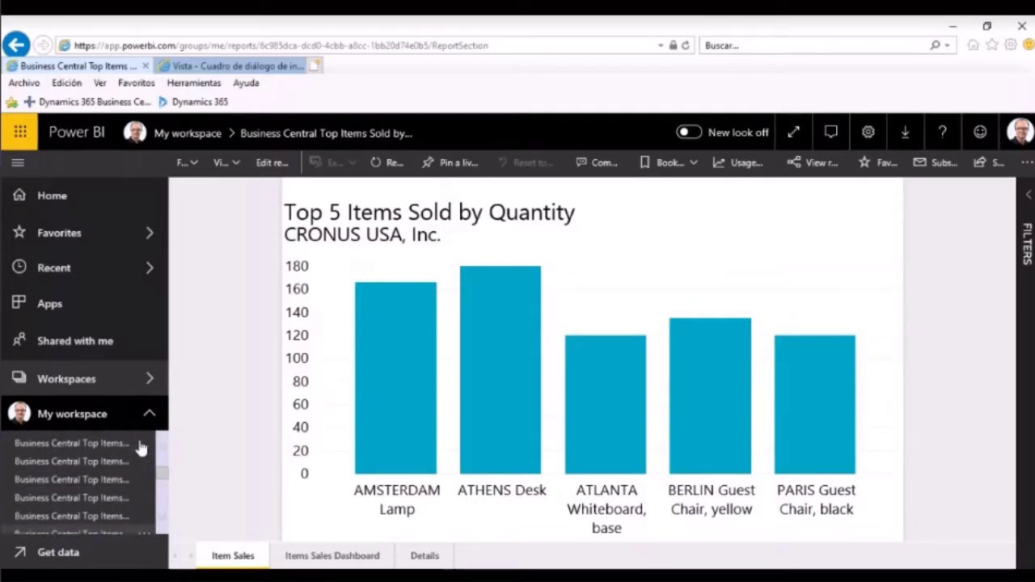
pyautogui.scroll(4, 142, 445)
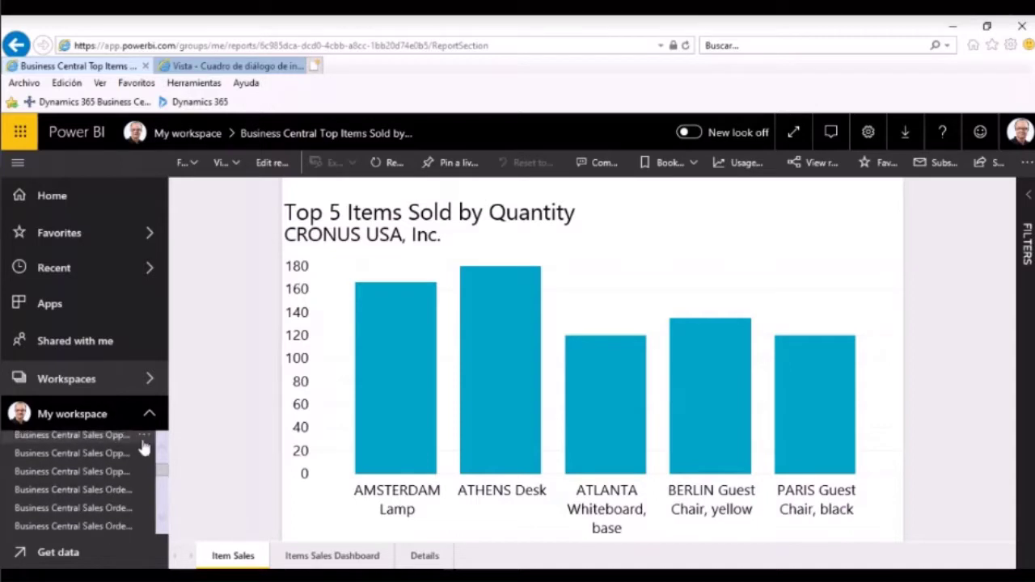
pyautogui.scroll(5, 108, 443)
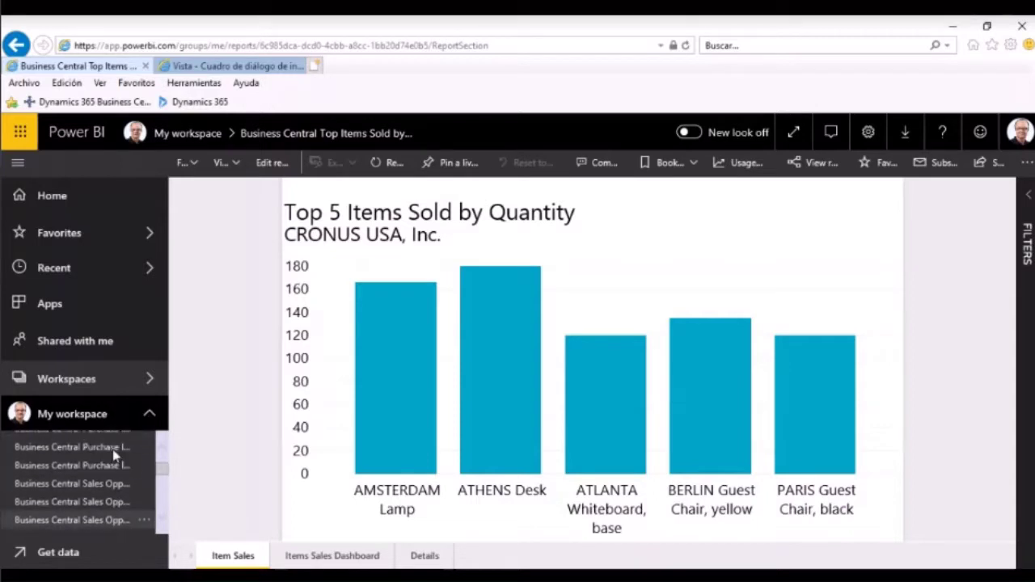
pyautogui.scroll(8, 108, 439)
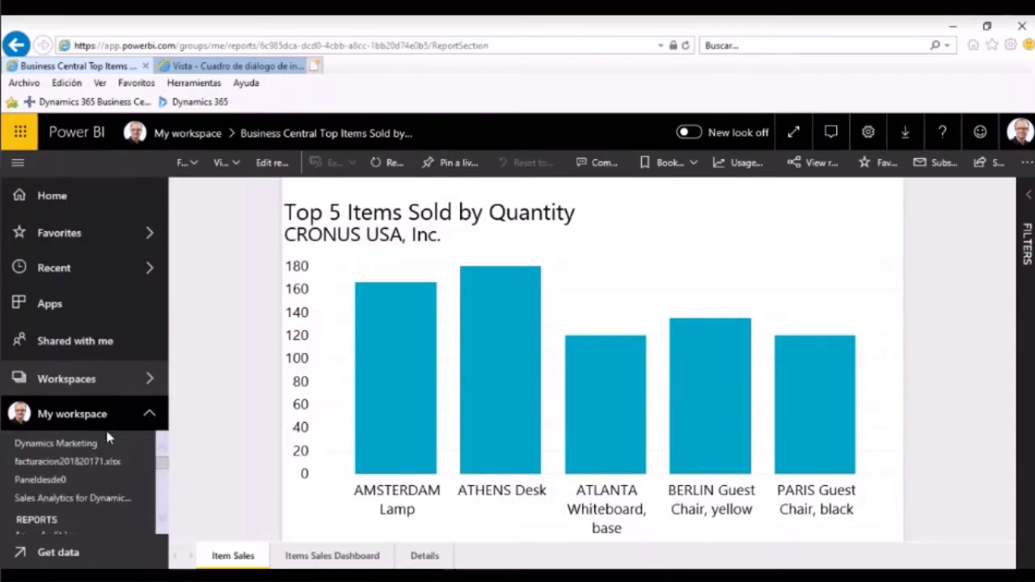
pyautogui.click(79, 479)
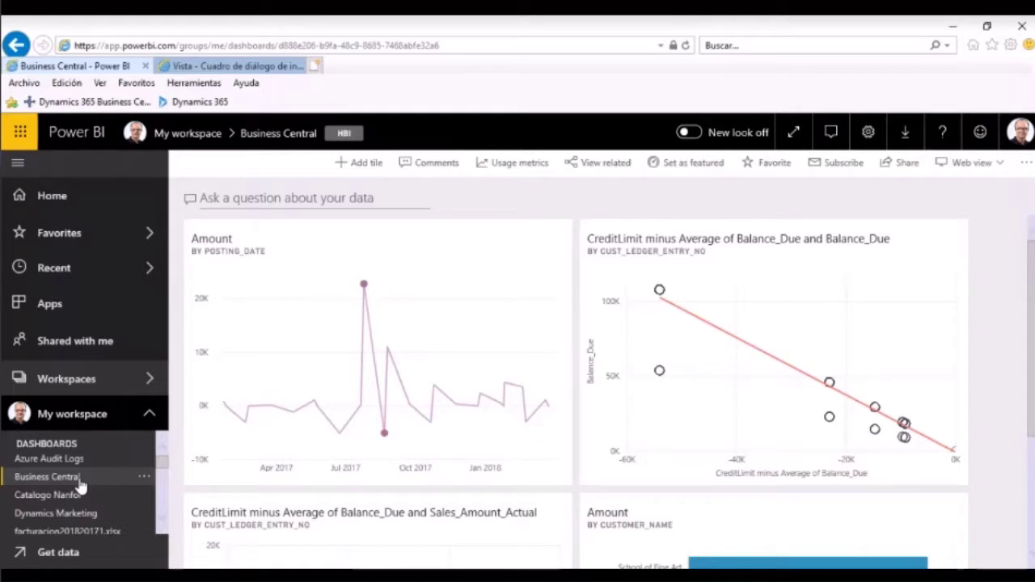
# Ask the Business Central dashboard's Q&A for Amount_LCY from the Power_BI_Customer_List.
pyautogui.click(249, 206)
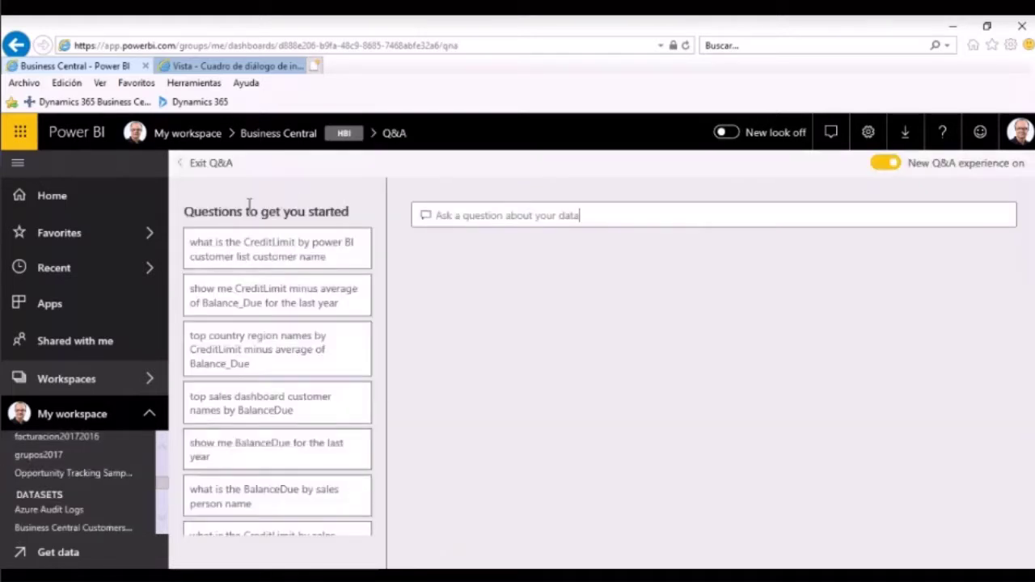
pyautogui.write('am')
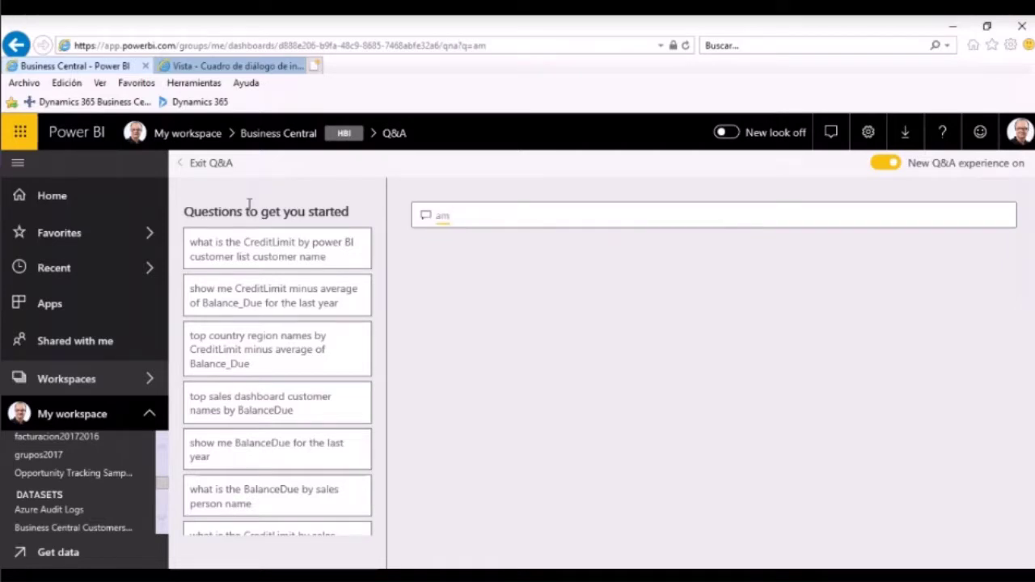
pyautogui.press('BackSpace')
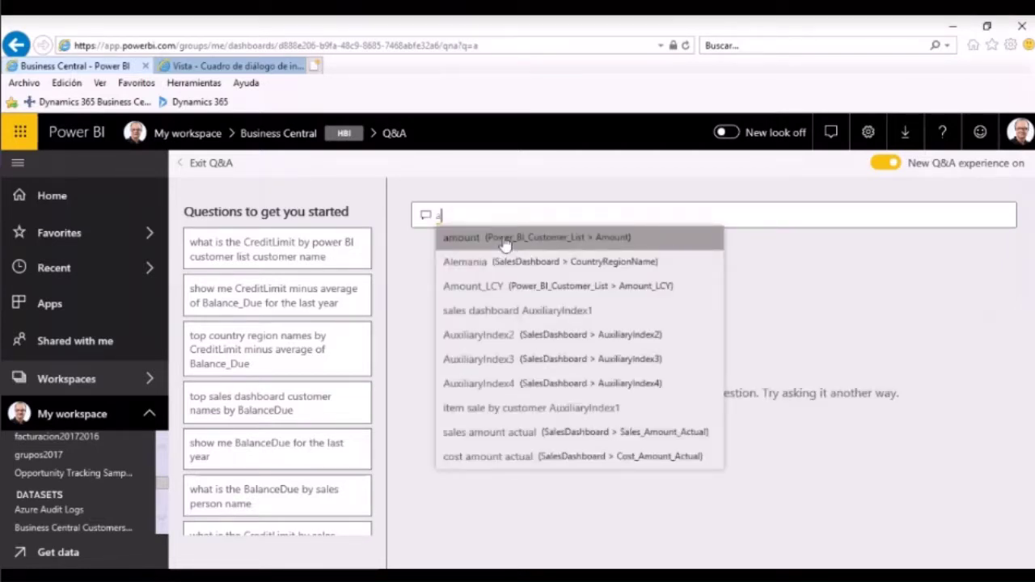
pyautogui.click(511, 287)
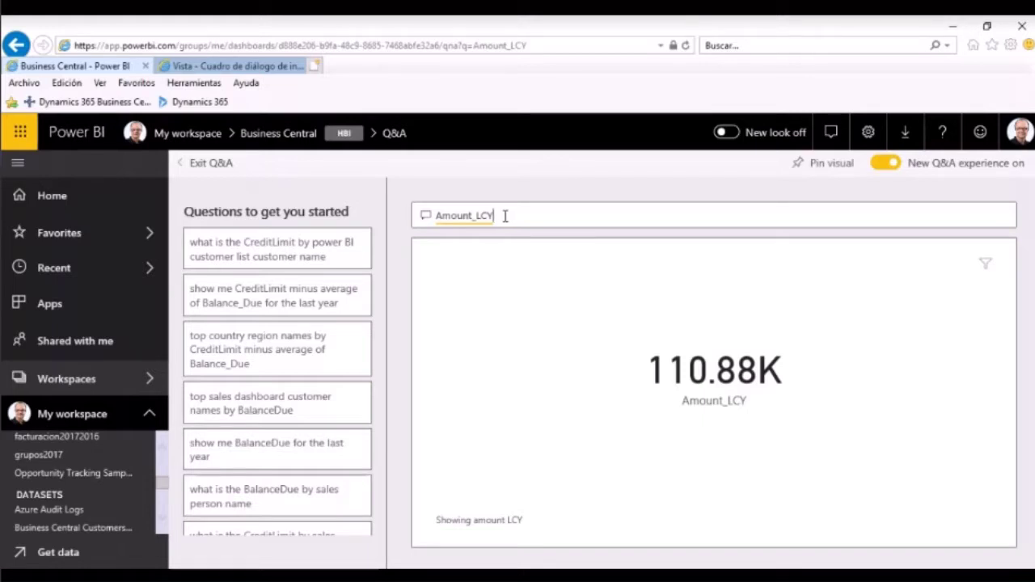
# Change the Q&A question to the suggested sales amount actual from SalesDashboard.
pyautogui.press('BackSpace')
pyautogui.press('BackSpace')
pyautogui.press('BackSpace')
pyautogui.press('BackSpace')
pyautogui.press('BackSpace')
pyautogui.press('BackSpace')
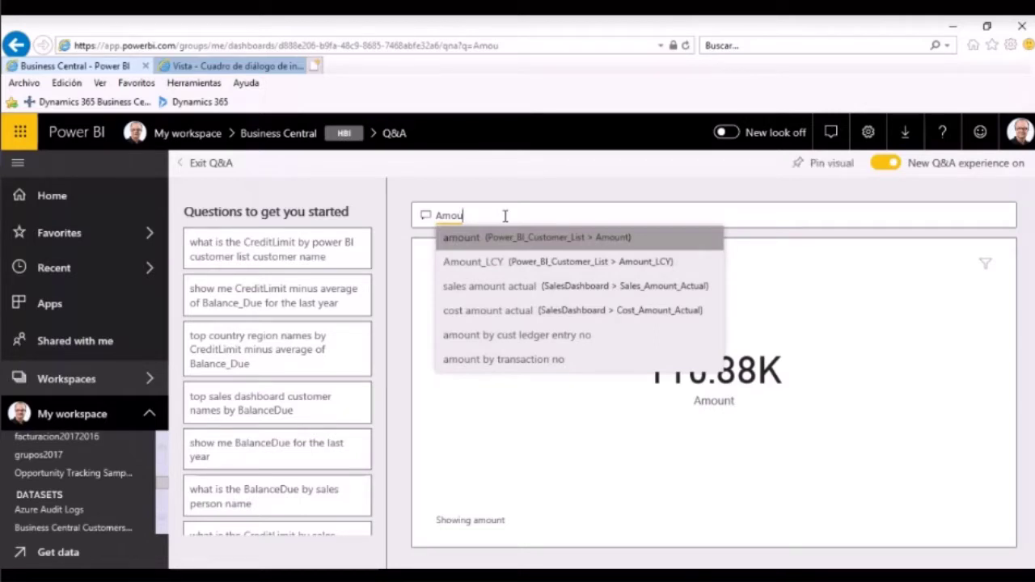
pyautogui.click(496, 284)
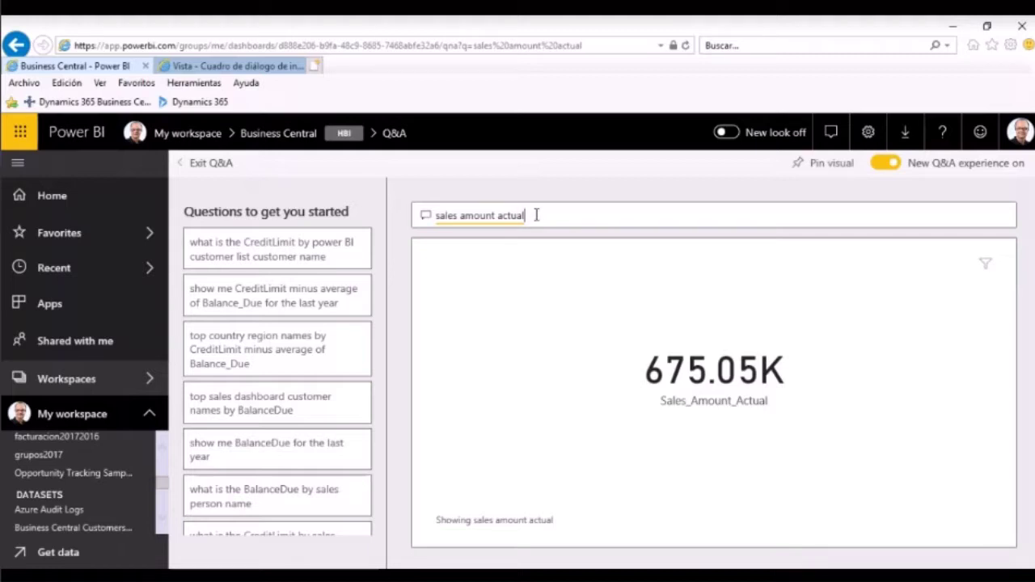
# Shorten the Q&A question to "sale" and examine the resulting table of item sales by customer.
pyautogui.press('BackSpace')
pyautogui.press('BackSpace')
pyautogui.press('BackSpace')
pyautogui.press('BackSpace')
pyautogui.press('BackSpace')
pyautogui.press('BackSpace')
pyautogui.press('BackSpace')
pyautogui.press('BackSpace')
pyautogui.press('BackSpace')
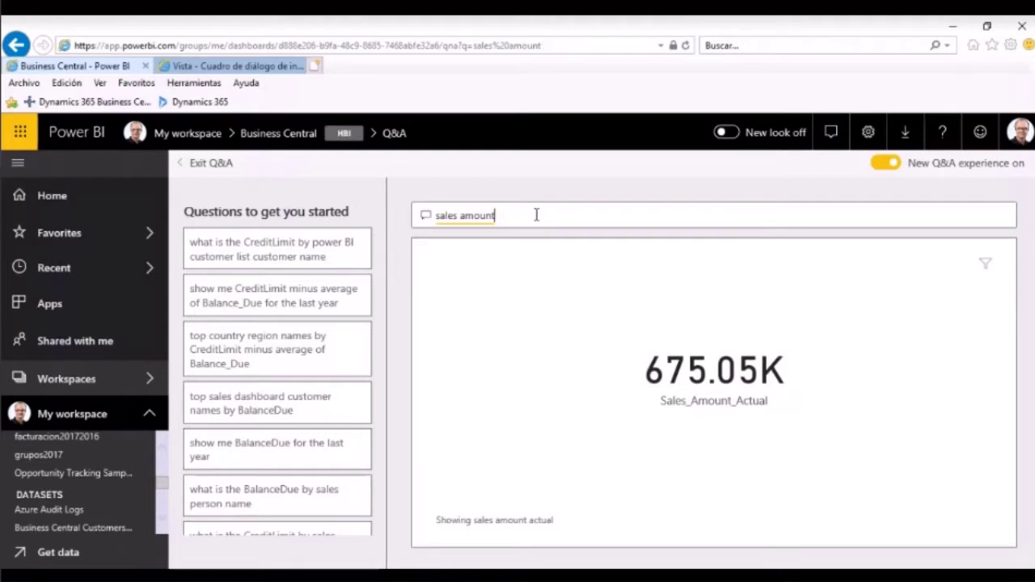
pyautogui.press('BackSpace')
pyautogui.press('BackSpace')
pyautogui.press('BackSpace')
pyautogui.press('BackSpace')
pyautogui.press('BackSpace')
pyautogui.press('BackSpace')
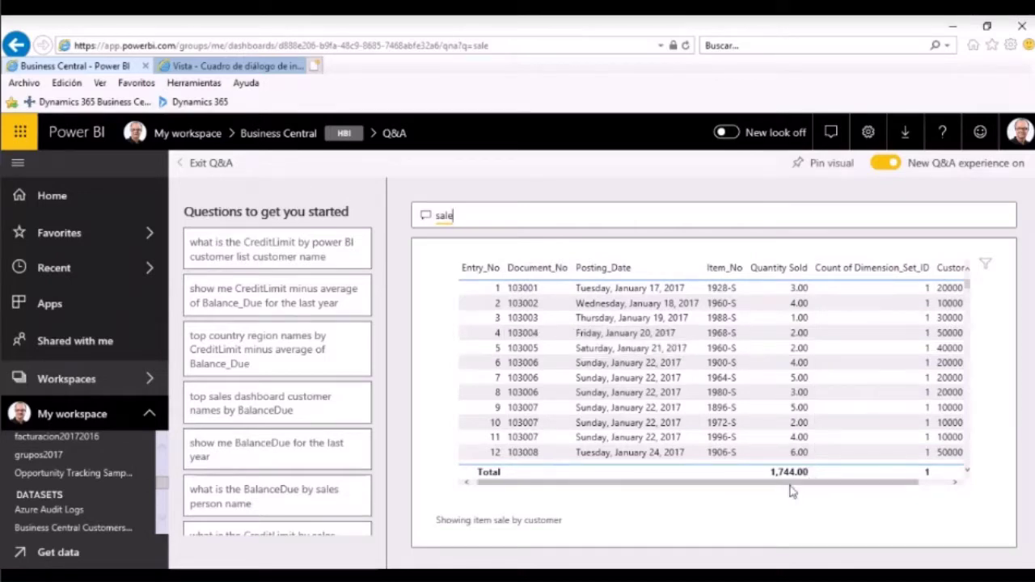
pyautogui.moveTo(677, 489); pyautogui.dragTo(623, 491)
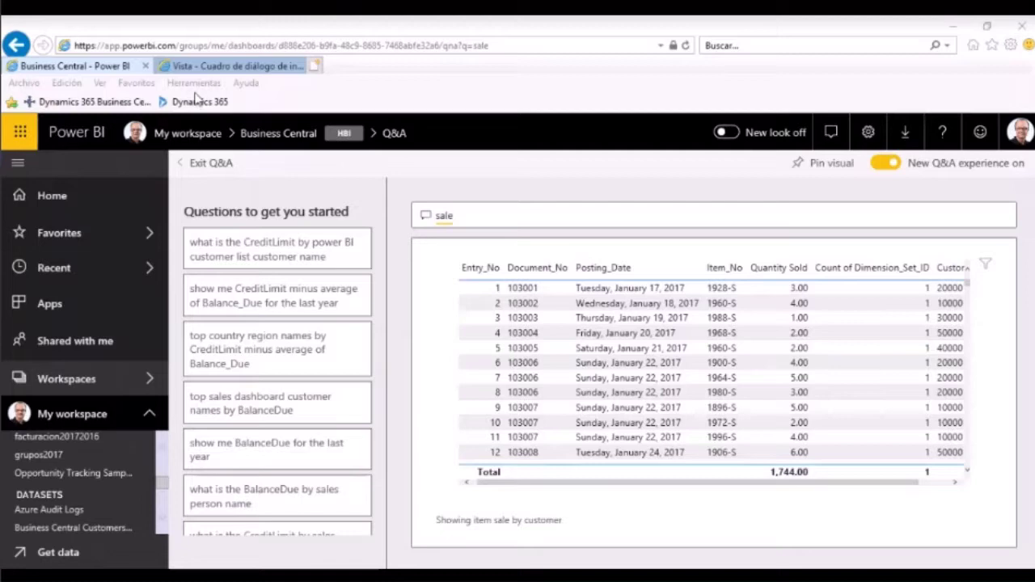
pyautogui.click(220, 135)
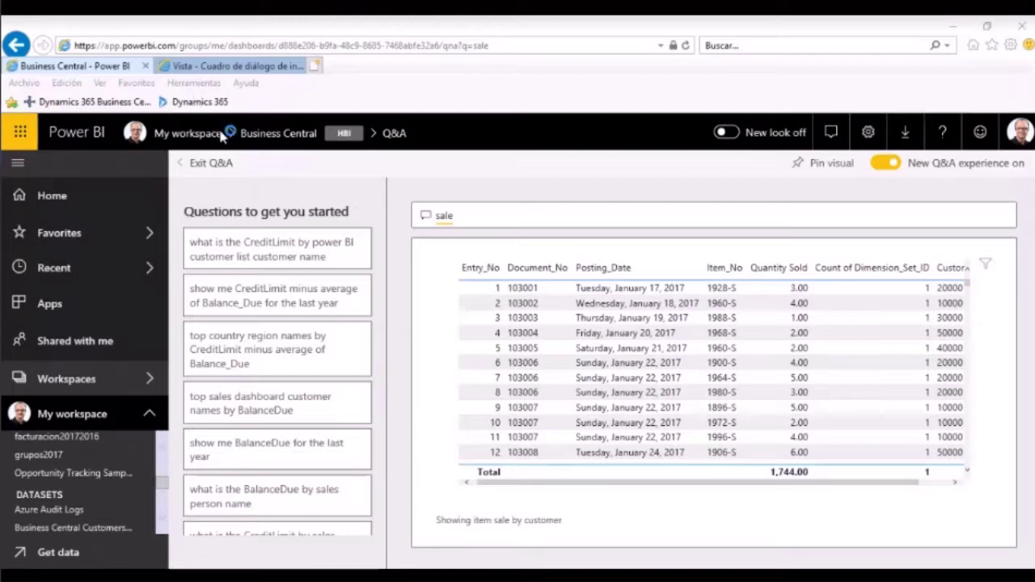
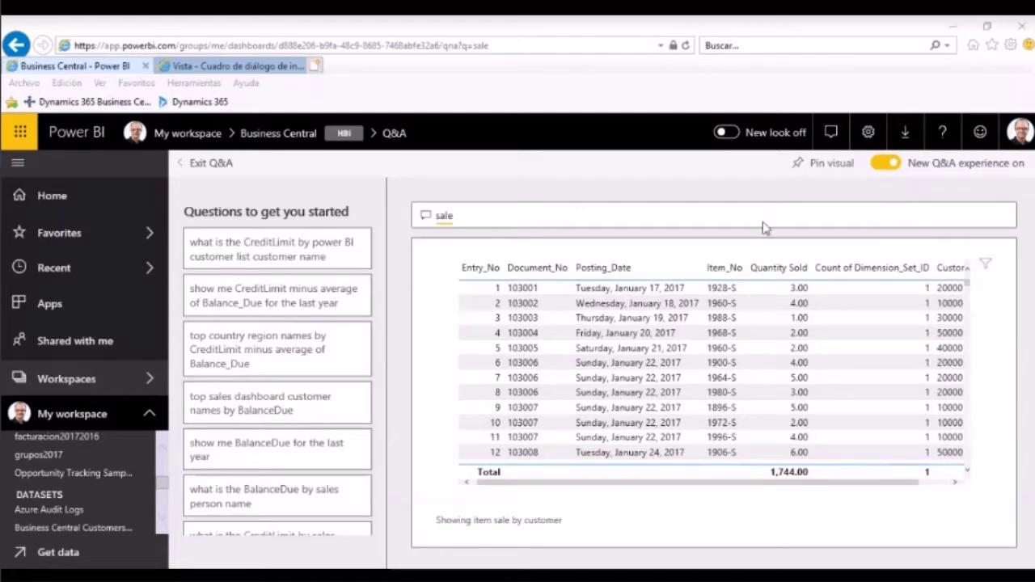
pyautogui.click(571, 324)
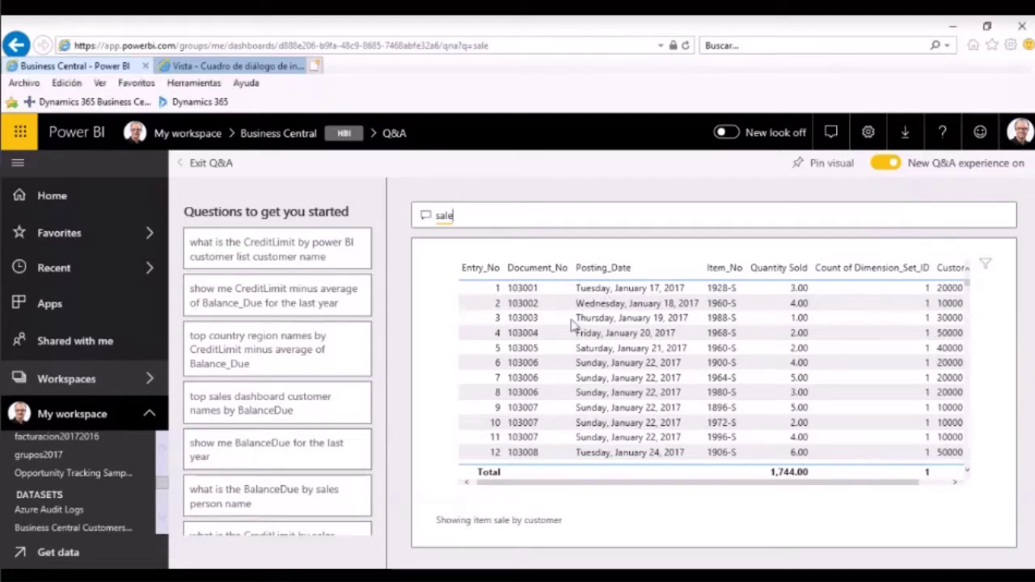
pyautogui.click(513, 211)
# Switch to Dynamics 365 Business Central and open Información empresa through the Configurar mi empresa guide in Configuración asistida.
pyautogui.click(16, 44)
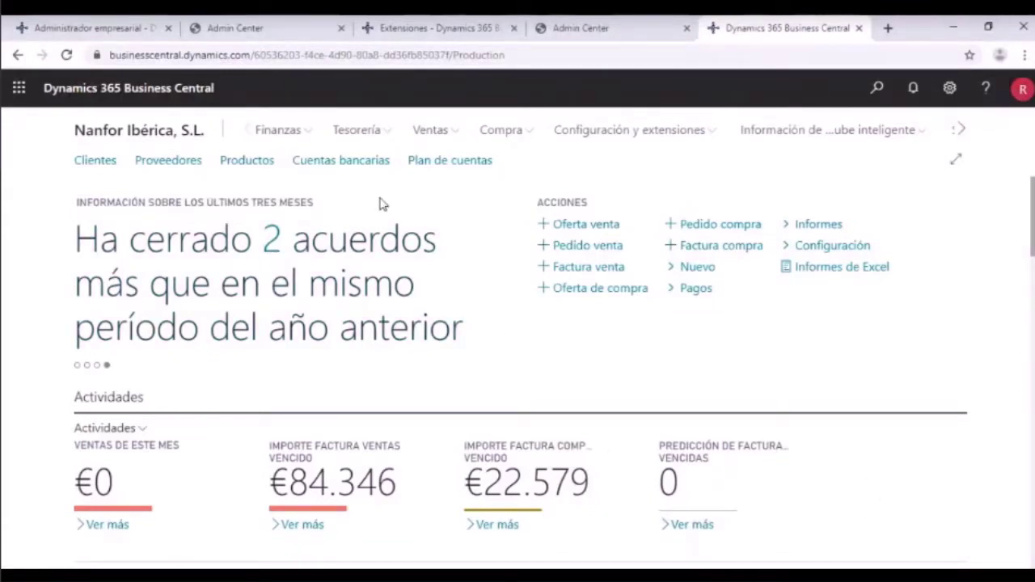
pyautogui.click(702, 136)
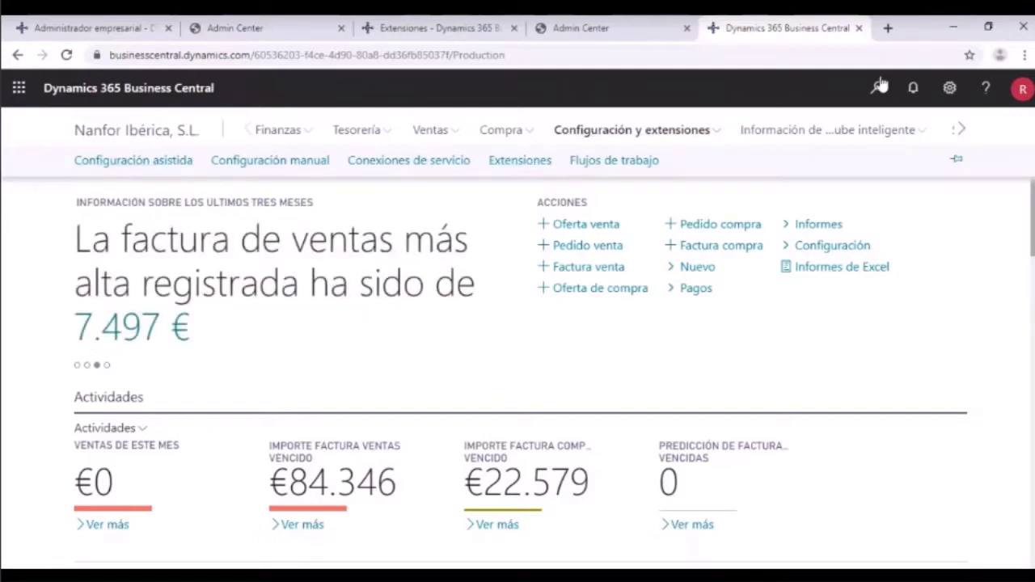
pyautogui.click(139, 162)
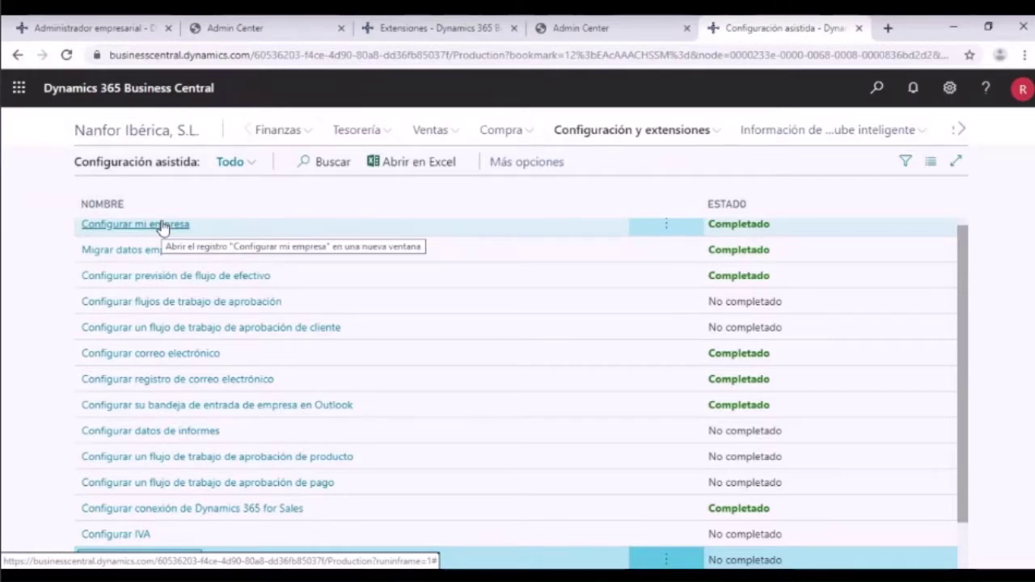
pyautogui.click(162, 227)
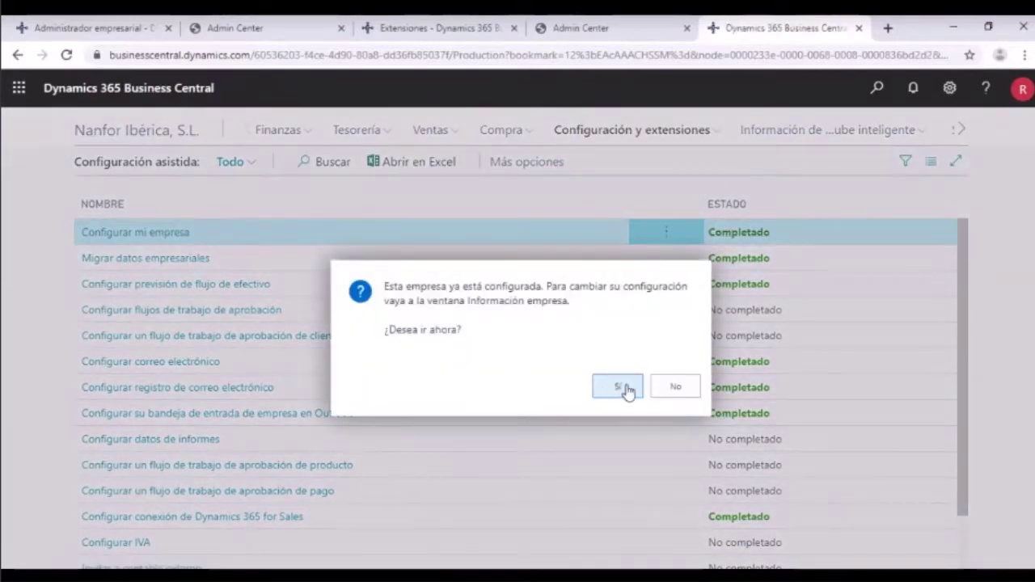
pyautogui.click(620, 387)
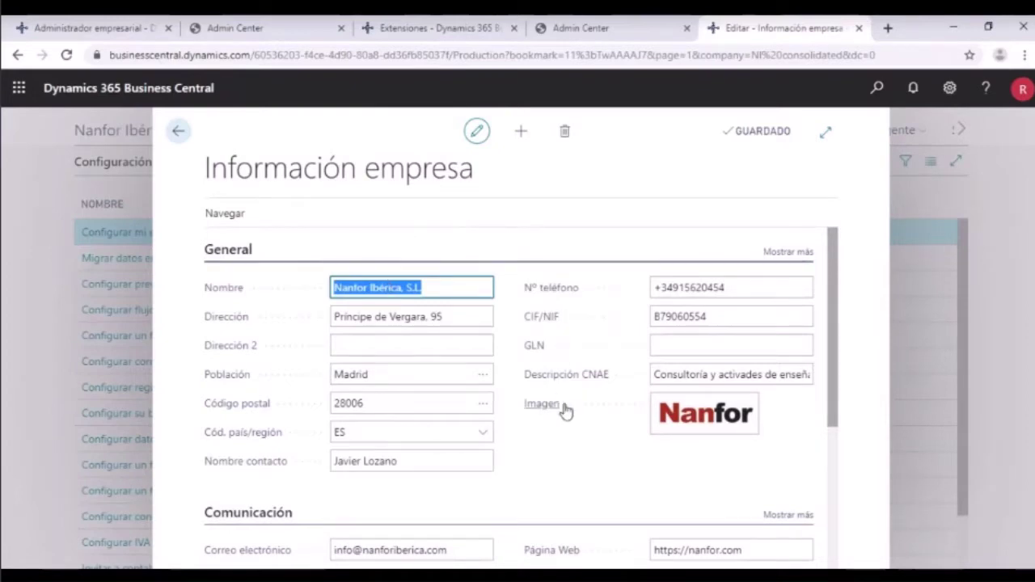
# Look over the General and Comunicación sections of the company information.
pyautogui.scroll(-1, 566, 419)
pyautogui.scroll(-1, 555, 410)
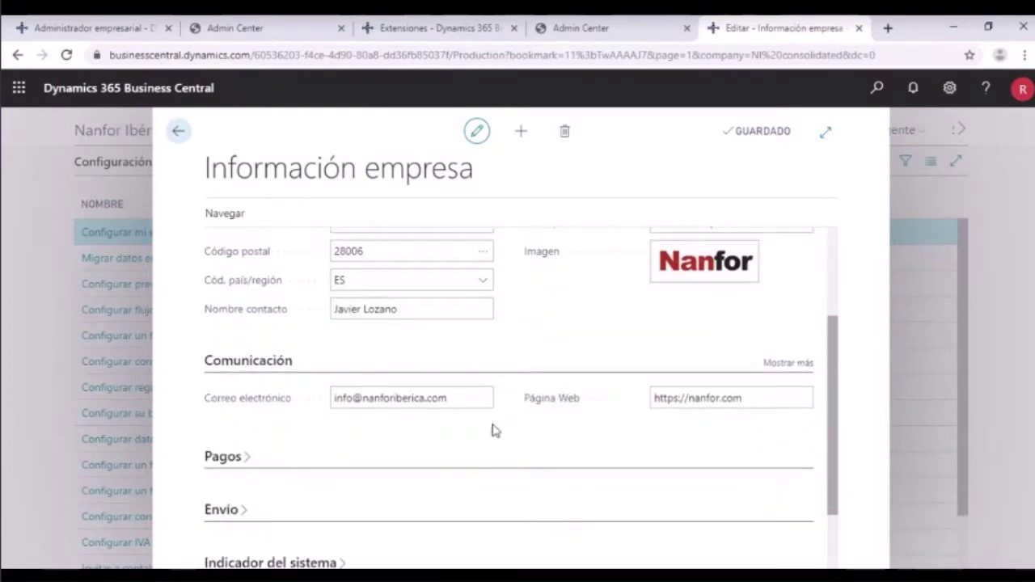
pyautogui.scroll(-1, 480, 448)
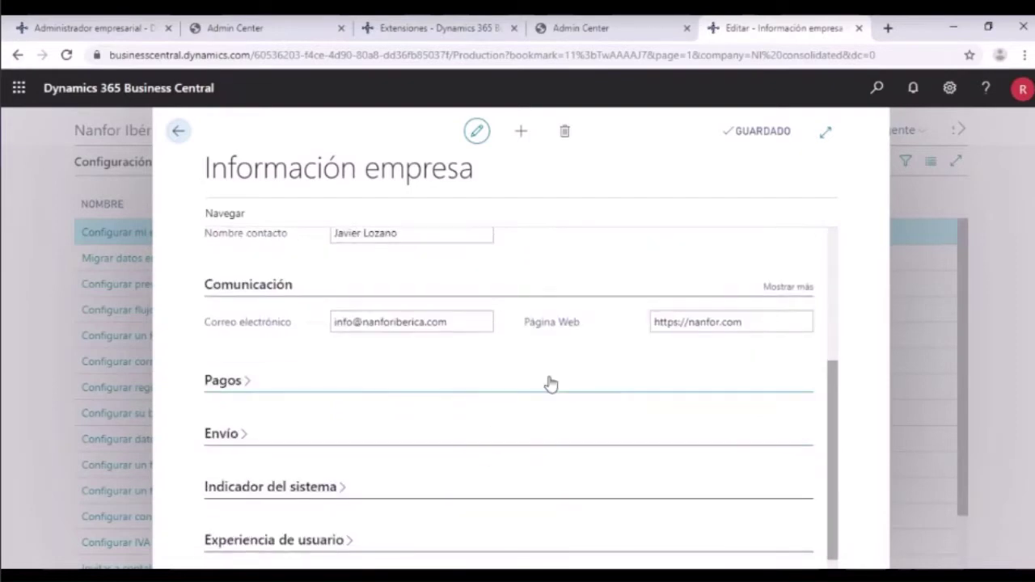
pyautogui.scroll(-1, 582, 374)
pyautogui.scroll(3, 502, 368)
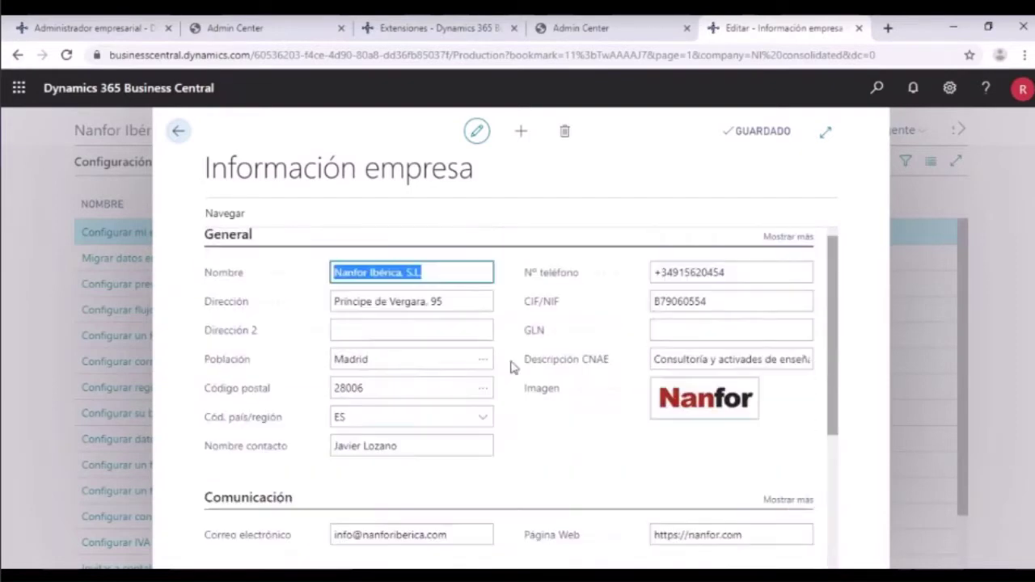
pyautogui.scroll(-3, 488, 423)
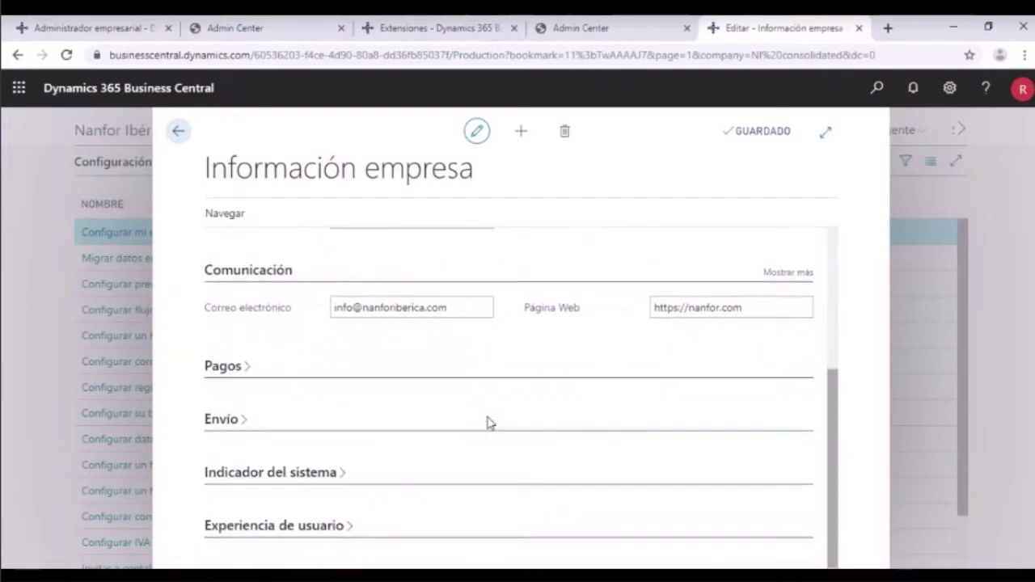
pyautogui.scroll(3, 488, 423)
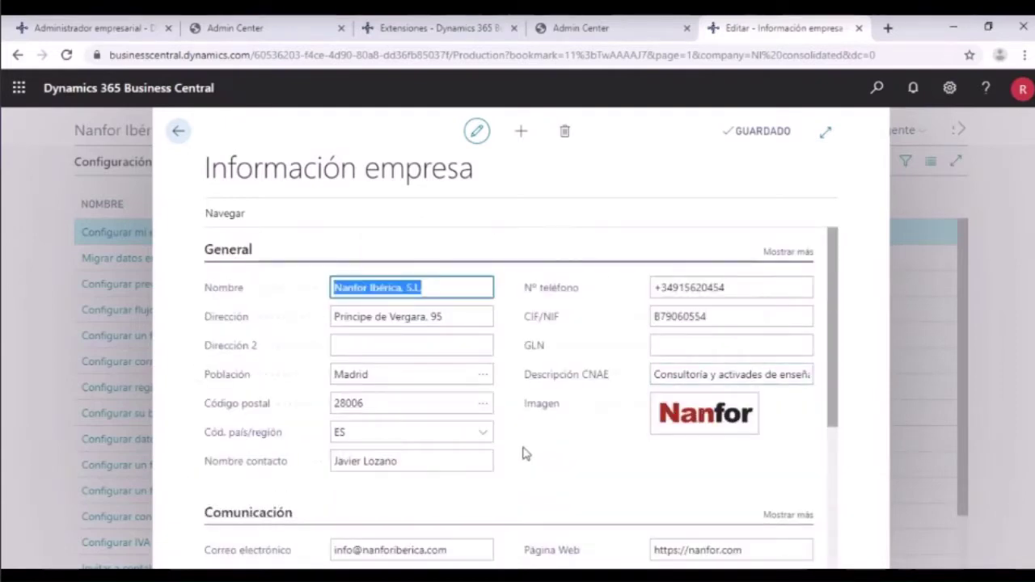
# Expand the Pagos, Envío, Indicador del sistema and Experiencia de usuario sections for review, then return to the assisted setup list.
pyautogui.scroll(-3, 523, 453)
pyautogui.click(243, 370)
pyautogui.scroll(-3, 242, 372)
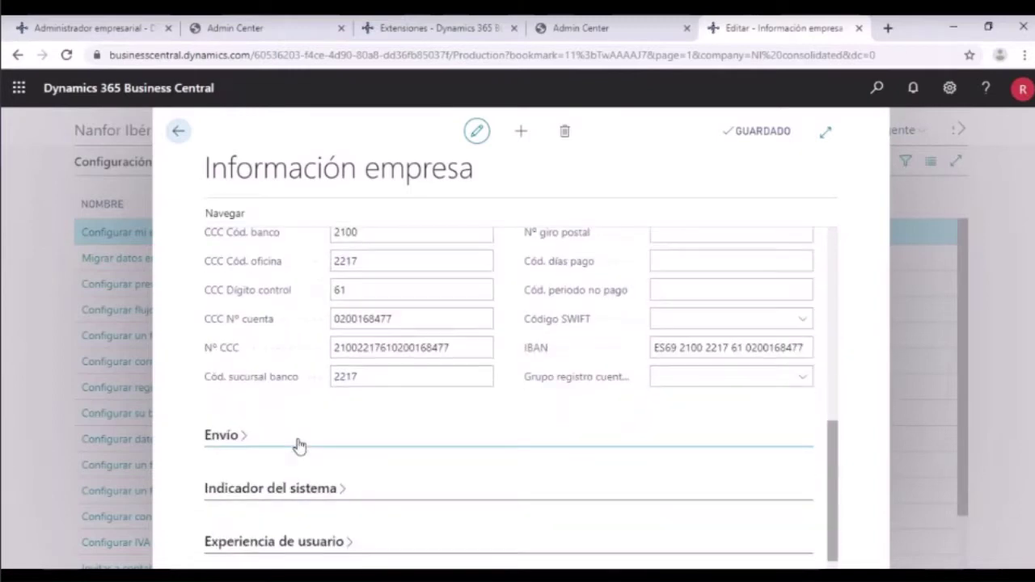
pyautogui.click(247, 441)
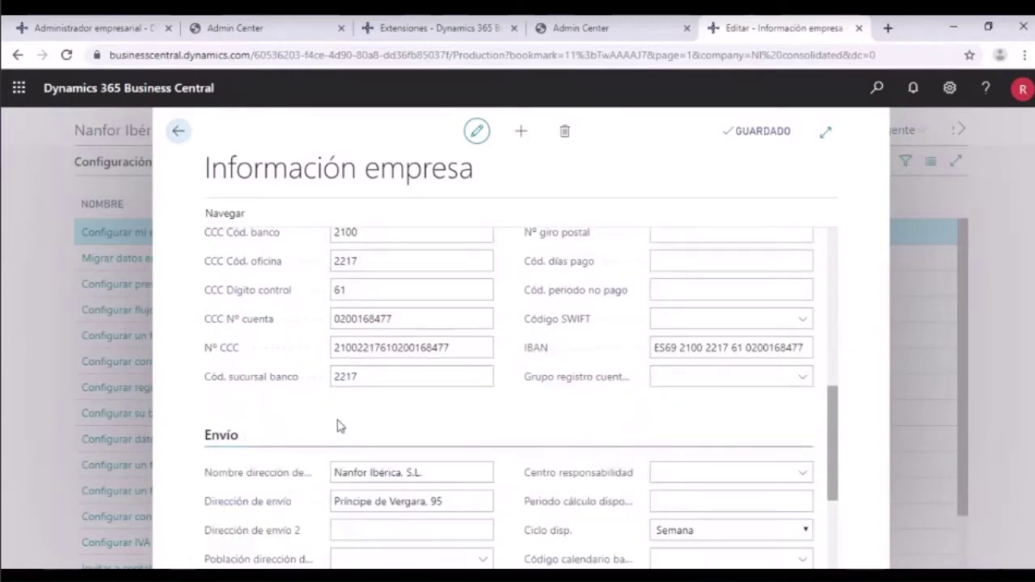
pyautogui.scroll(-1, 323, 427)
pyautogui.scroll(-1, 307, 458)
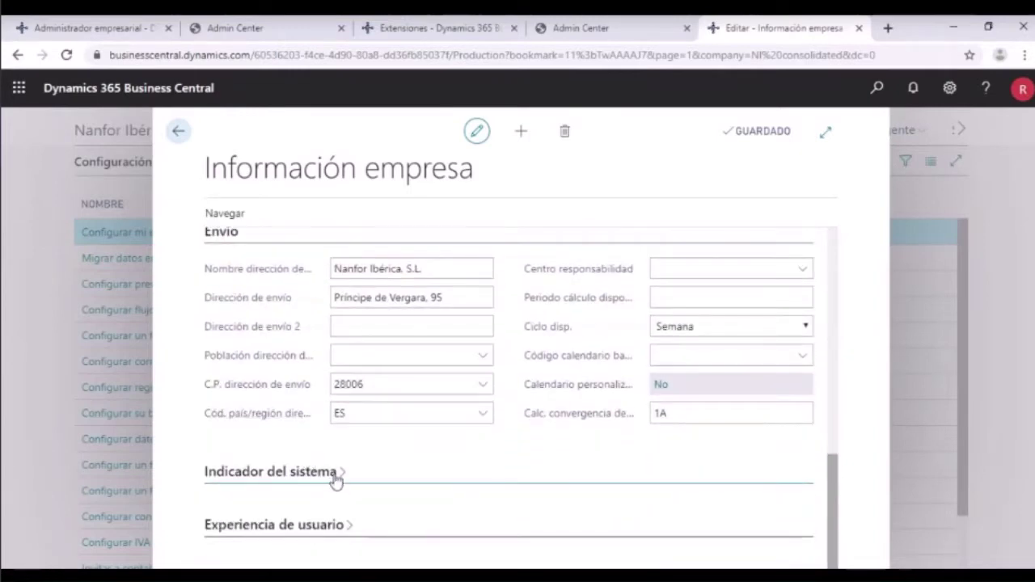
pyautogui.click(341, 479)
pyautogui.scroll(-1, 364, 465)
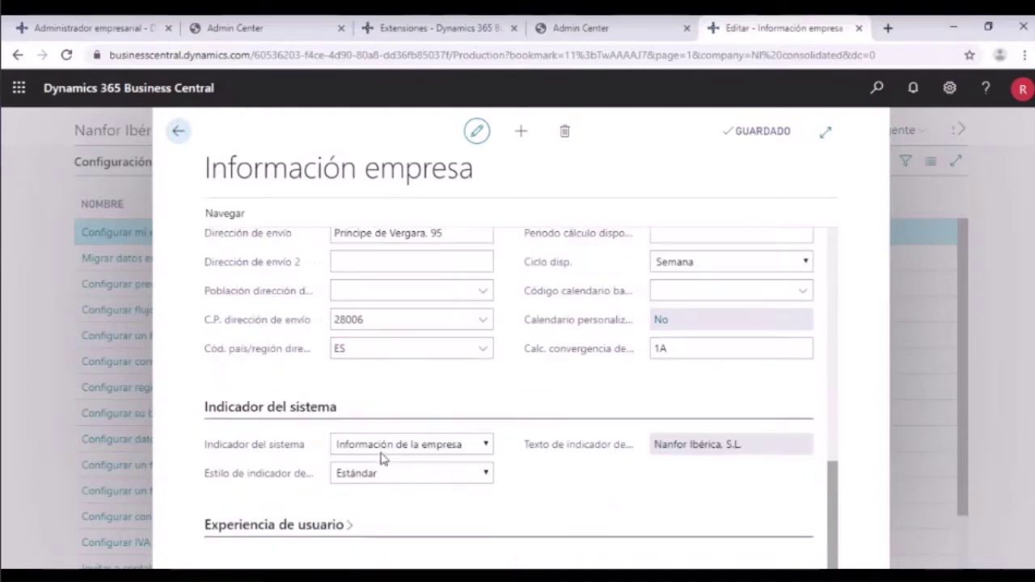
pyautogui.click(336, 527)
pyautogui.scroll(4, 349, 227)
pyautogui.scroll(3, 349, 226)
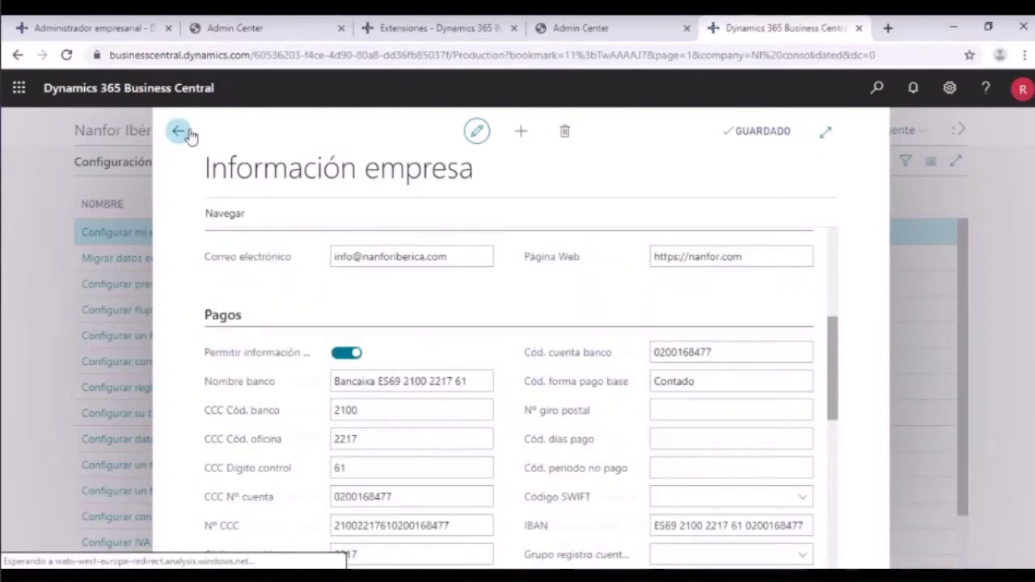
pyautogui.click(178, 130)
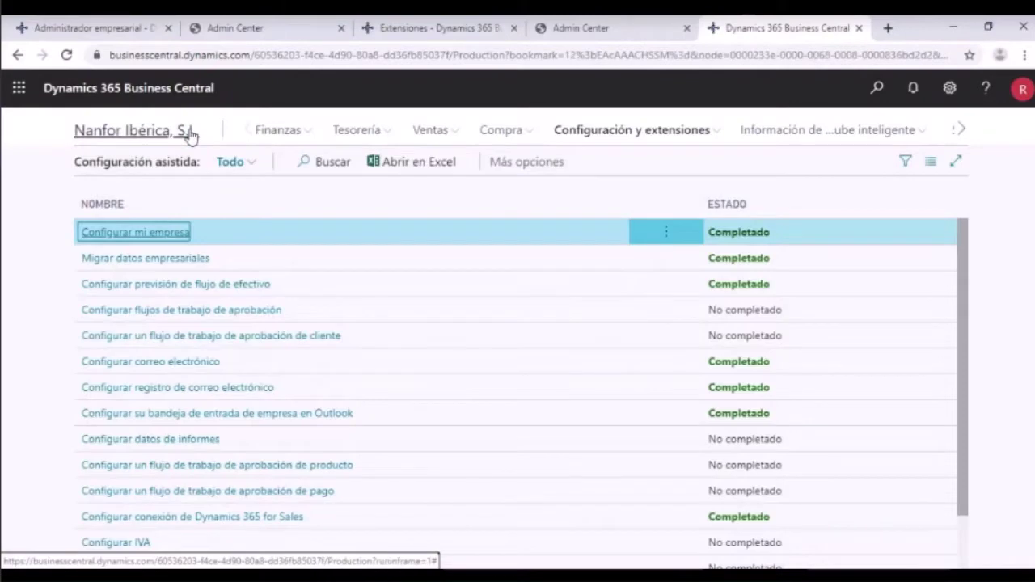
# Rerun the Migrar datos empresariales guide, view its data source choices with Importar desde Excel set, and close it without migrating.
pyautogui.click(179, 265)
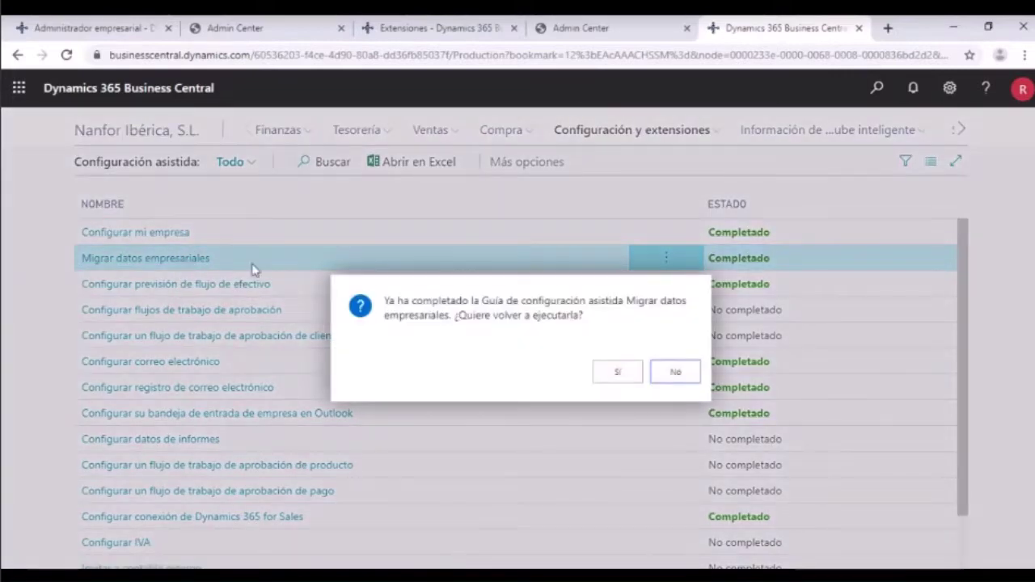
pyautogui.click(612, 377)
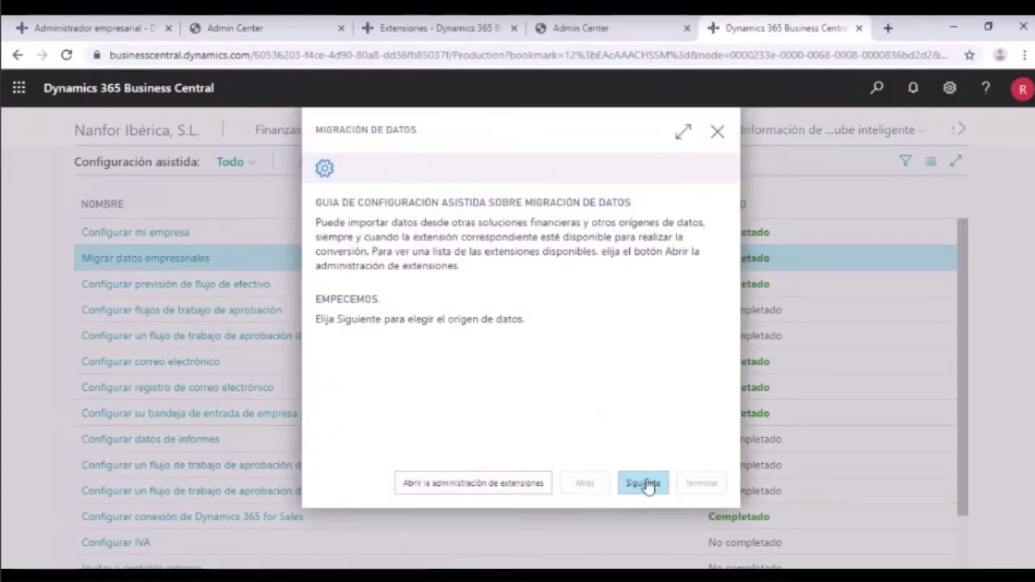
pyautogui.click(645, 484)
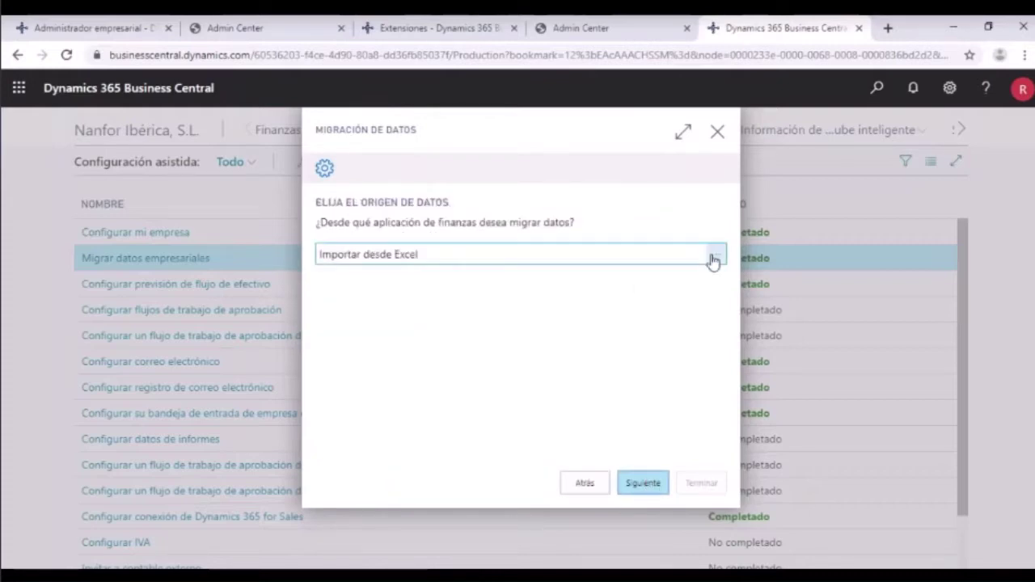
pyautogui.click(714, 257)
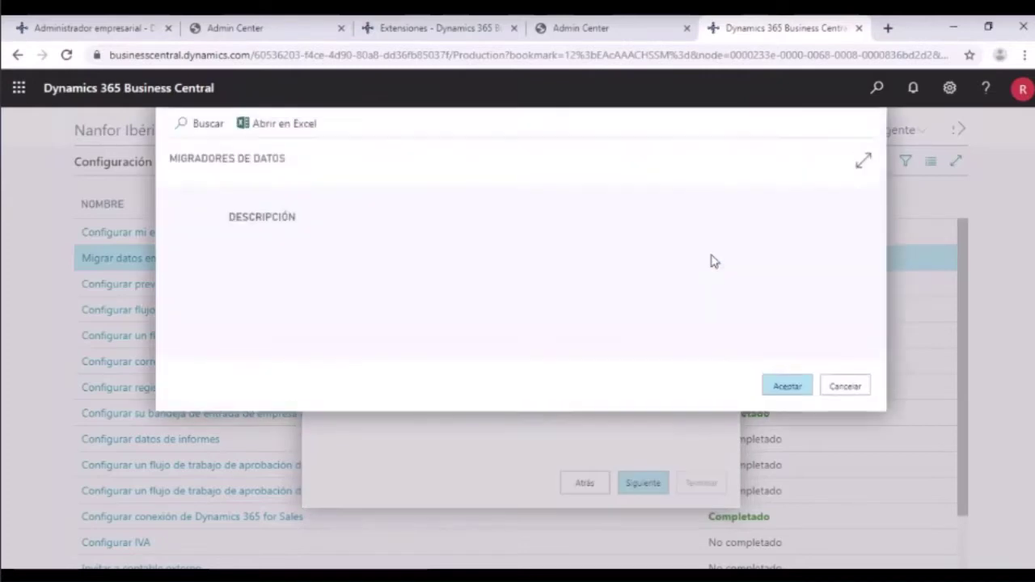
pyautogui.click(845, 387)
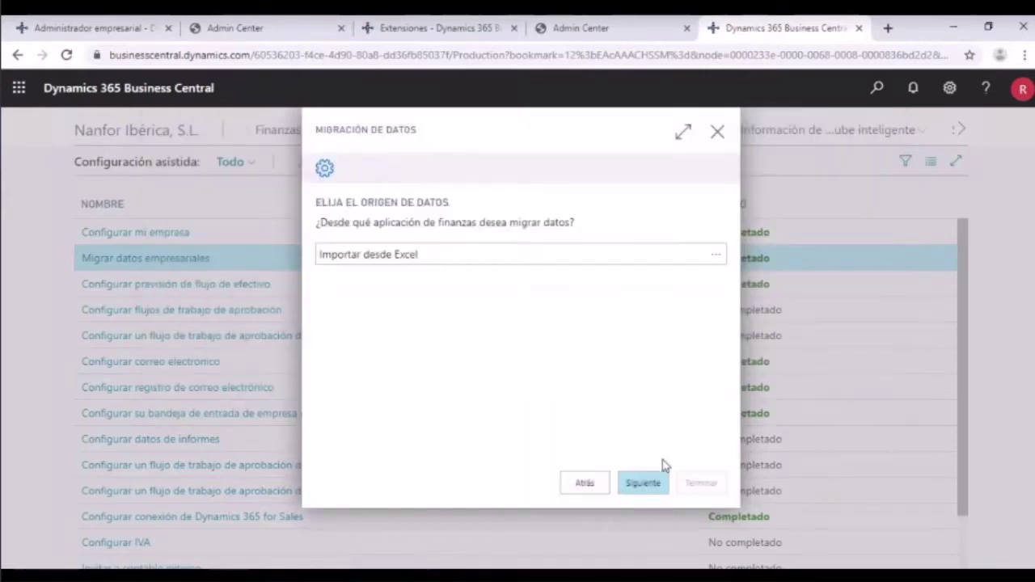
pyautogui.click(717, 134)
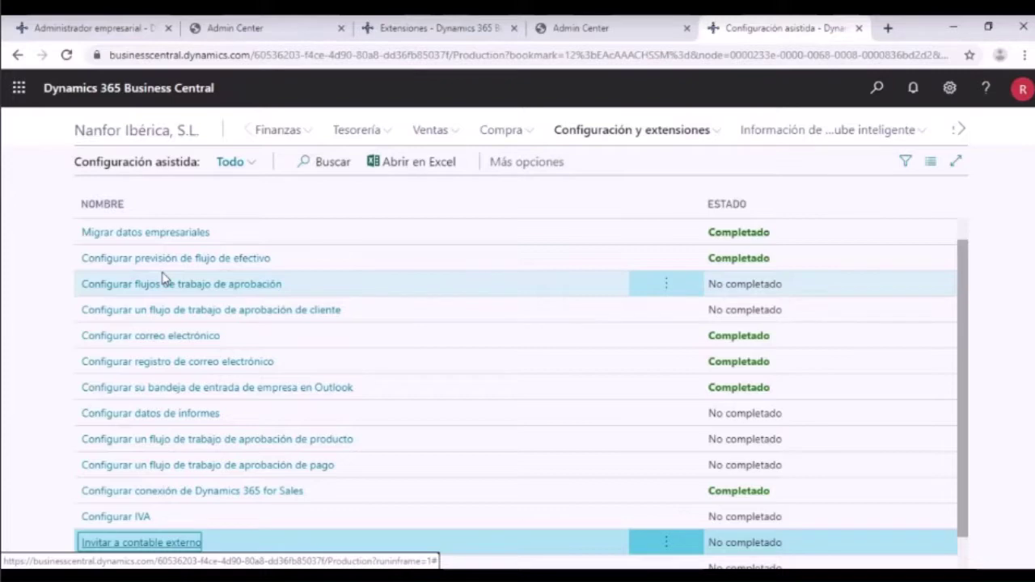
# Rerun the Configurar correo electrónico guide, view the Office 365 provider choice and the account credentials page, and close it without finishing.
pyautogui.click(166, 339)
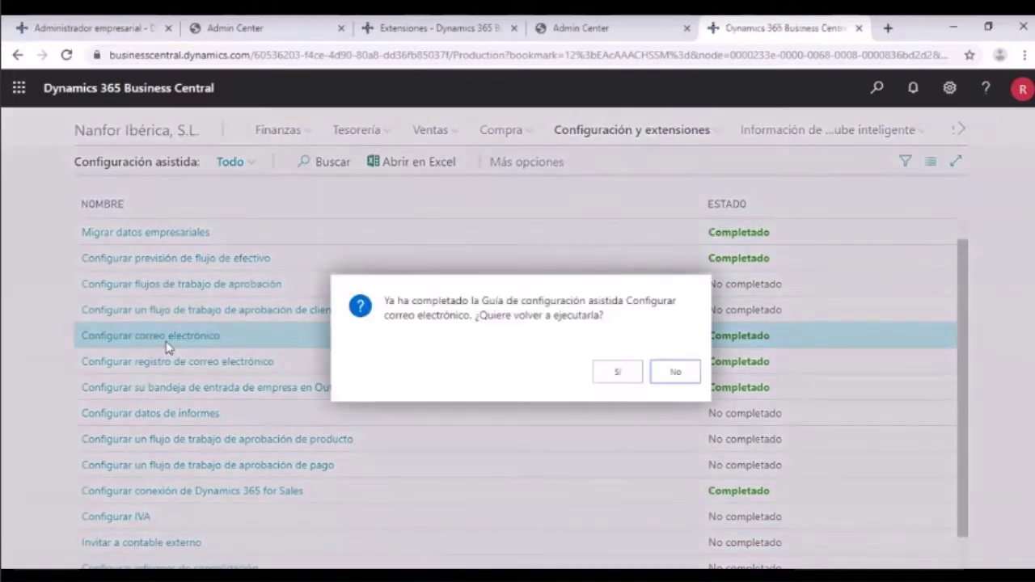
pyautogui.click(617, 373)
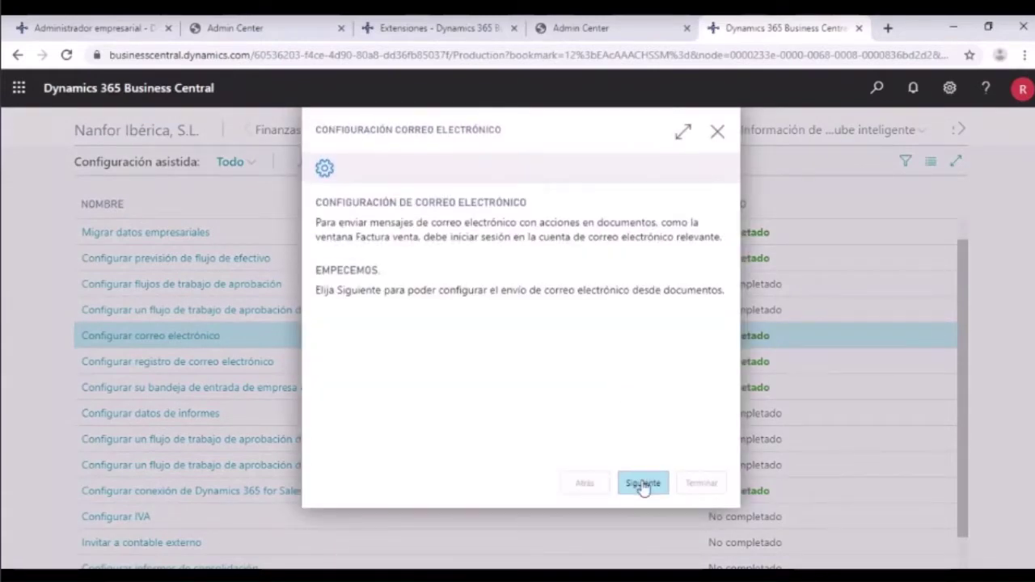
pyautogui.click(644, 485)
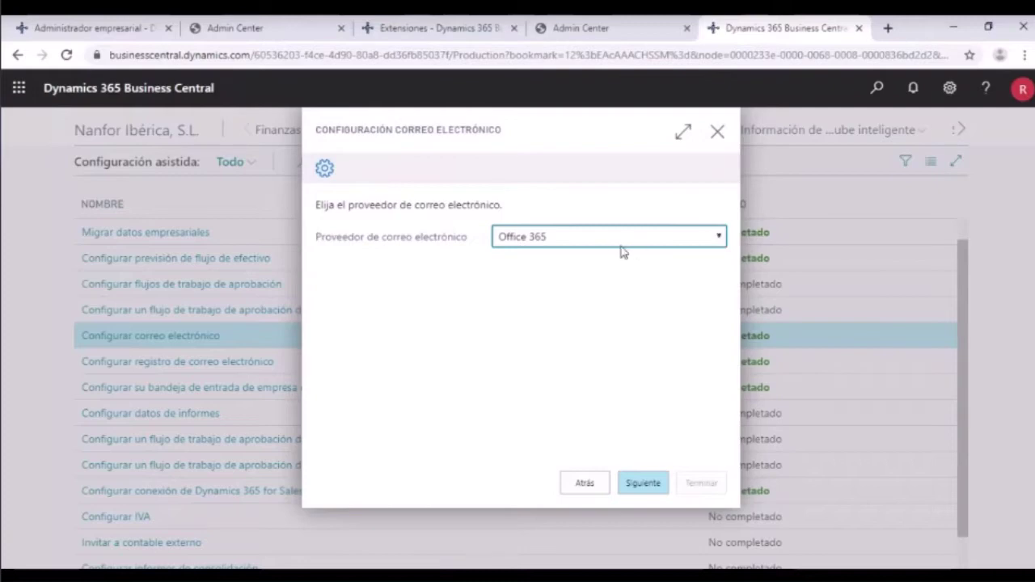
pyautogui.click(637, 489)
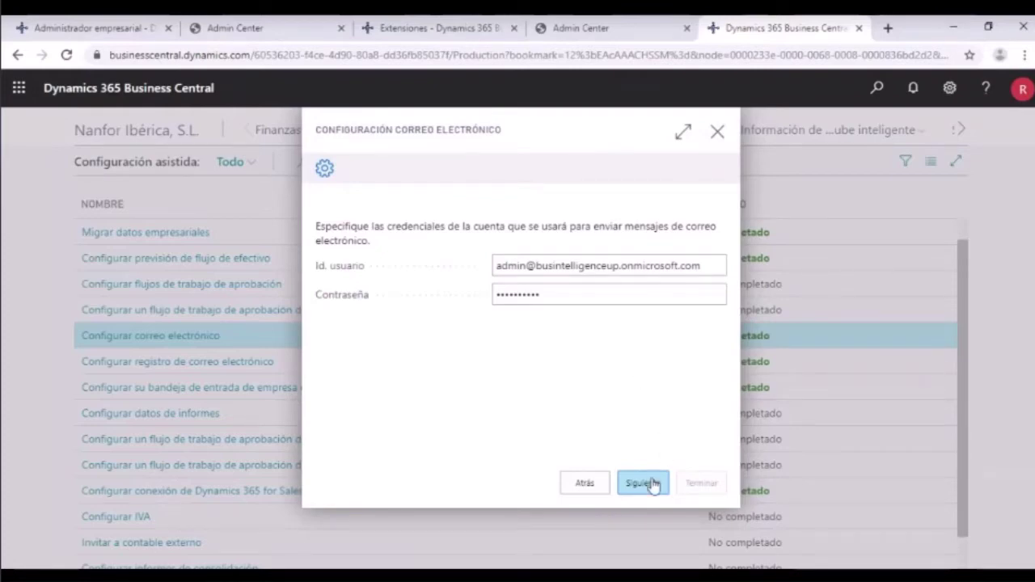
pyautogui.click(718, 132)
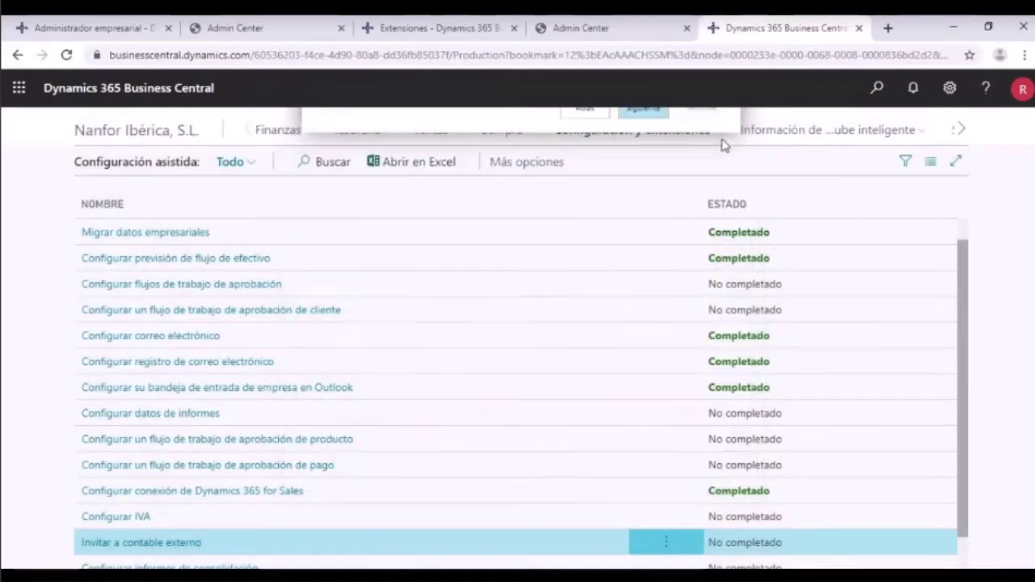
# Rerun the Configurar registro de correo electrónico guide up to the Exchange Online administrator credentials page, and close it without entering anything.
pyautogui.click(178, 363)
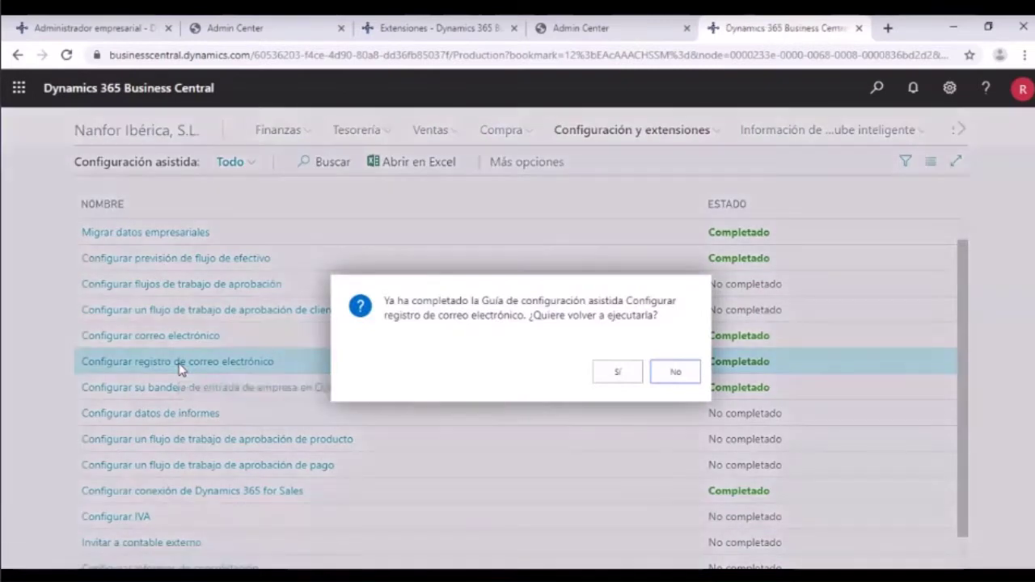
pyautogui.click(610, 377)
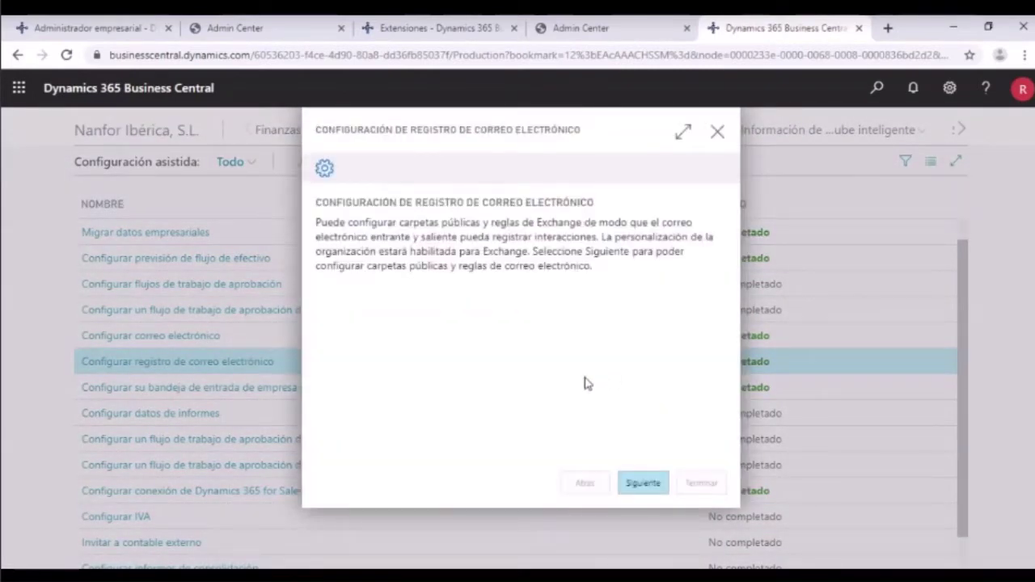
pyautogui.click(652, 486)
pyautogui.click(582, 227)
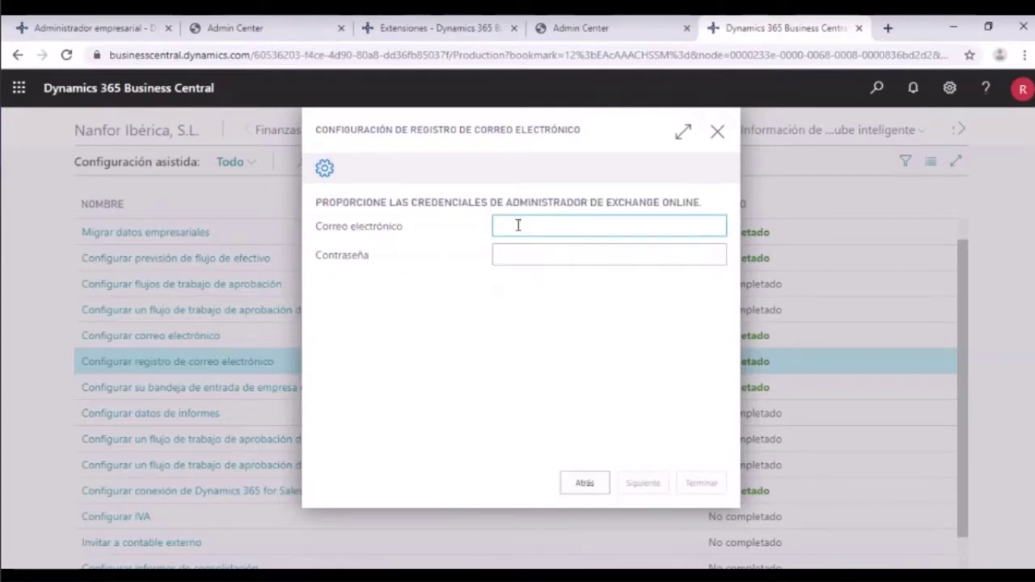
pyautogui.click(717, 132)
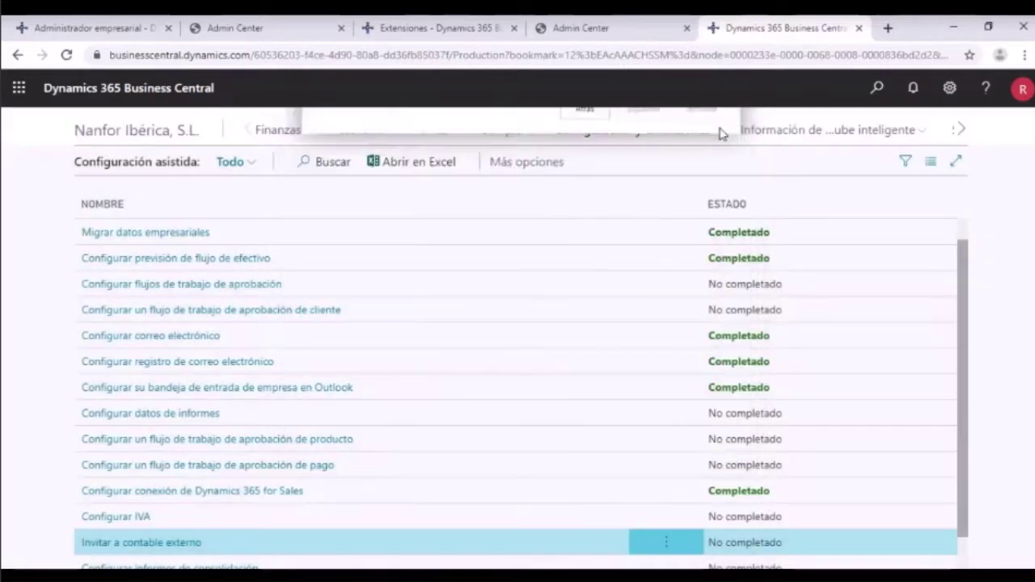
# Rerun the guide for the company inbox in Outlook, view the Configurar para choice with Mi buzón set, and close it.
pyautogui.click(173, 397)
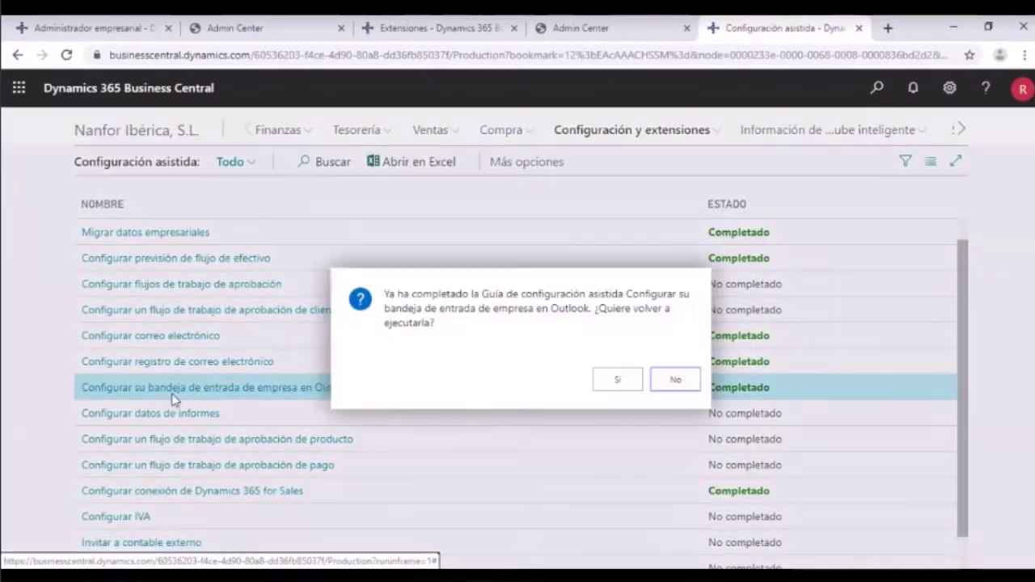
pyautogui.click(618, 385)
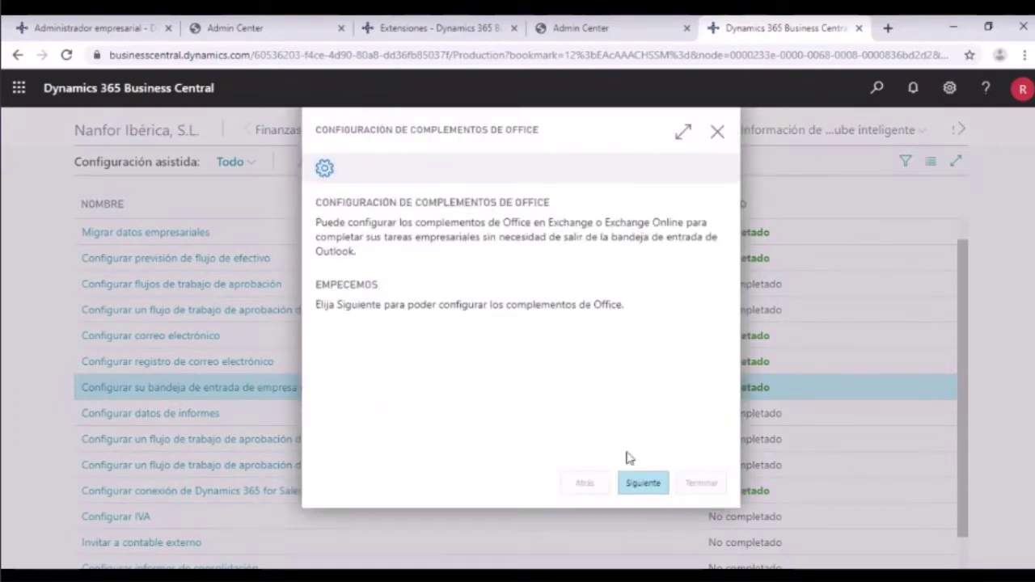
pyautogui.click(642, 482)
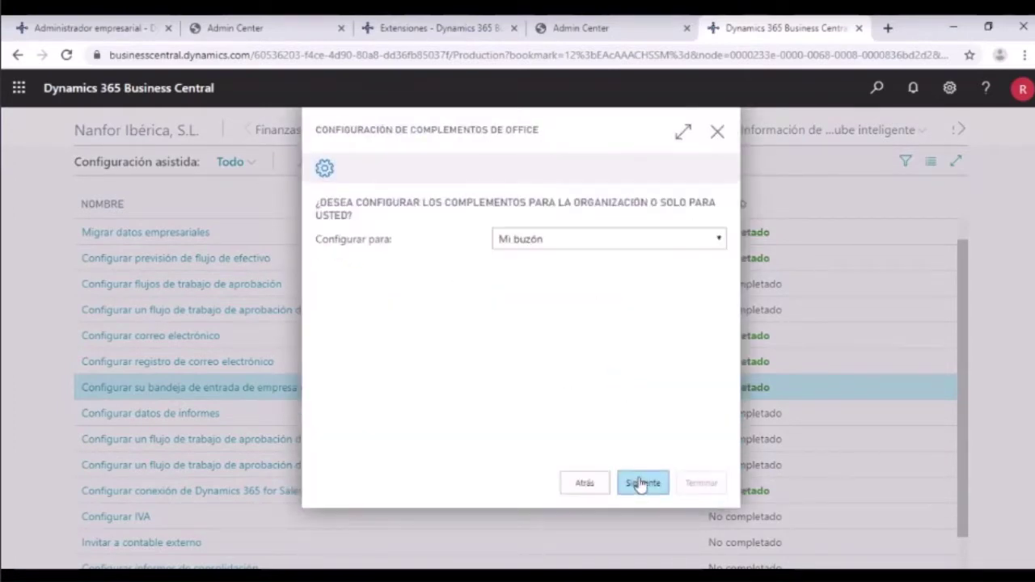
pyautogui.click(717, 241)
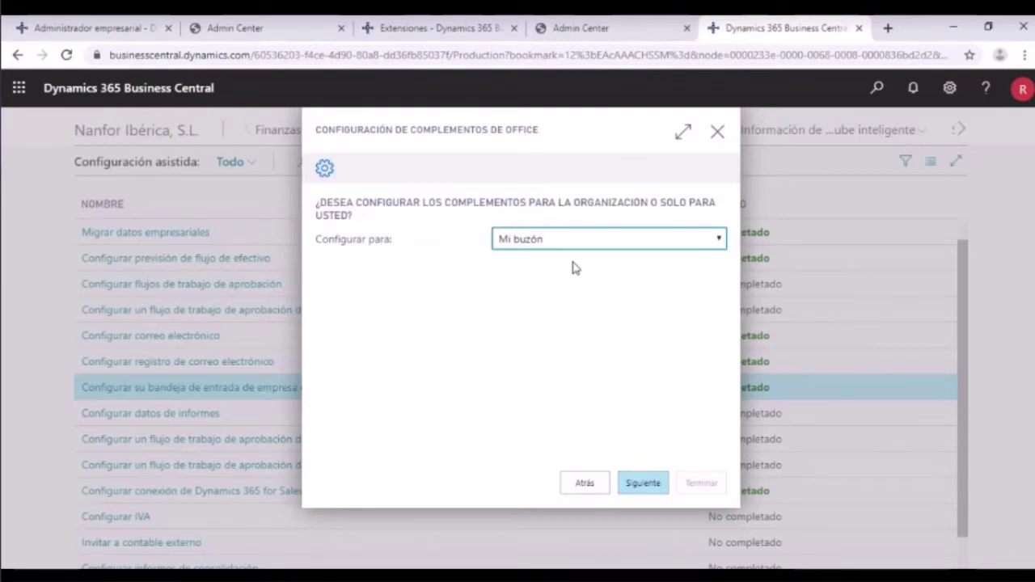
pyautogui.click(716, 133)
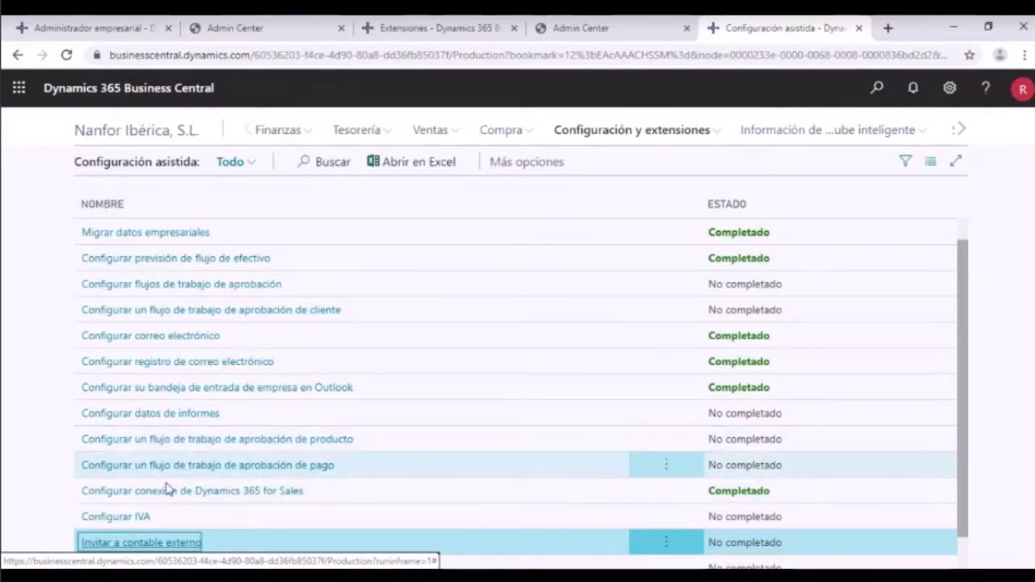
# Rerun the Configurar conexión de Dynamics 365 for Sales guide to view its URL page, close it, and look over the remaining guides.
pyautogui.click(122, 497)
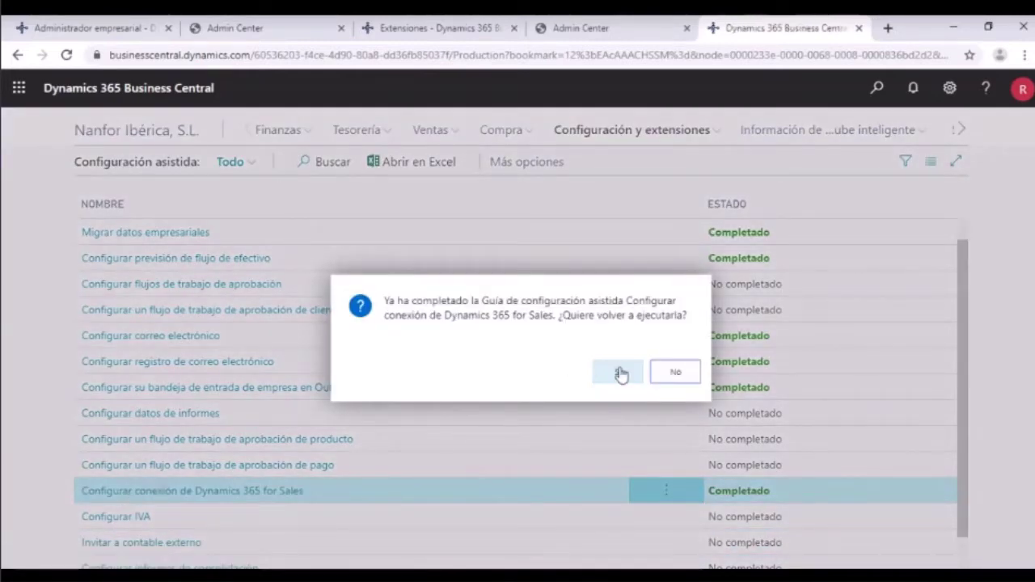
pyautogui.click(621, 374)
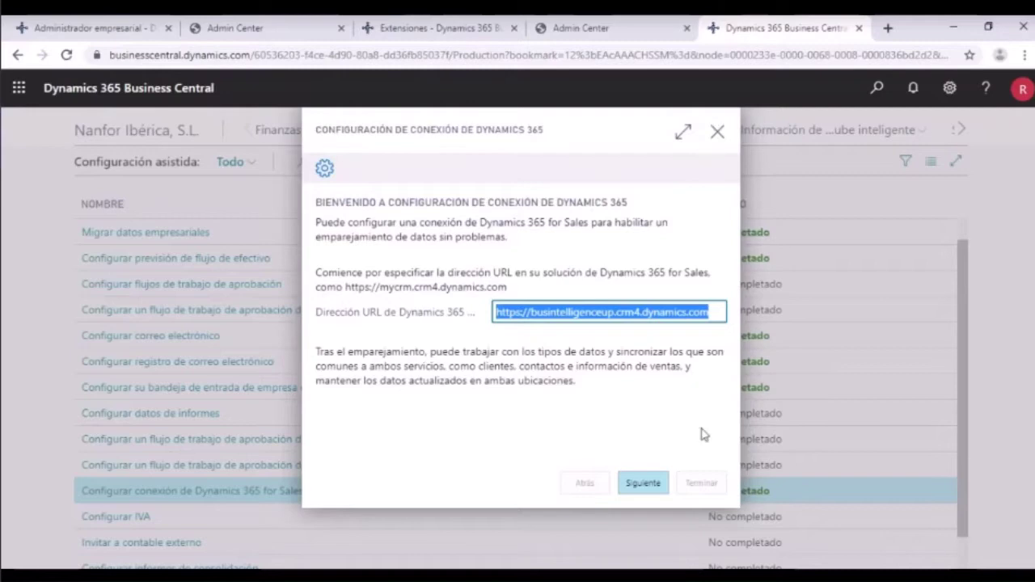
pyautogui.click(718, 134)
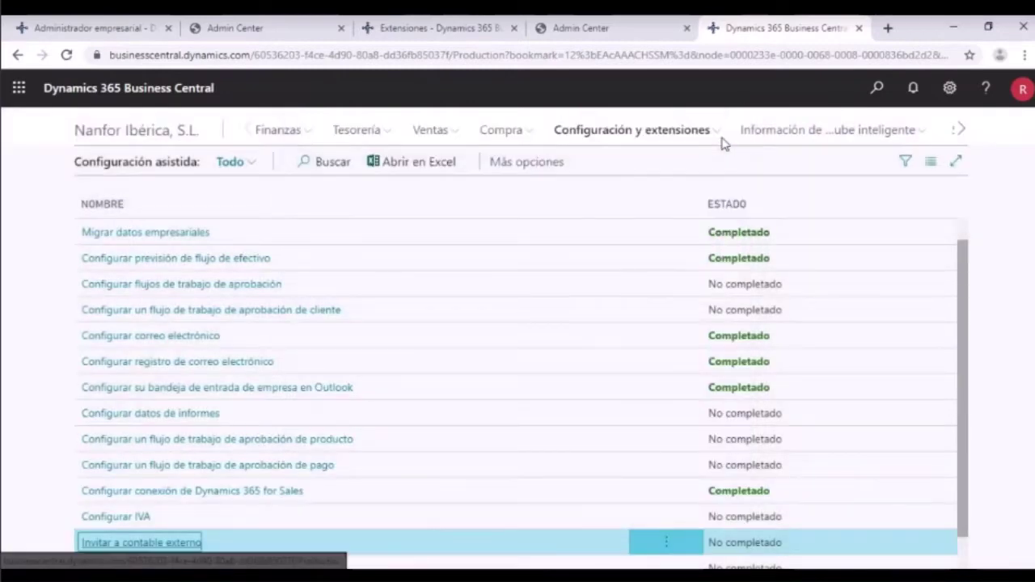
pyautogui.scroll(-2, 393, 439)
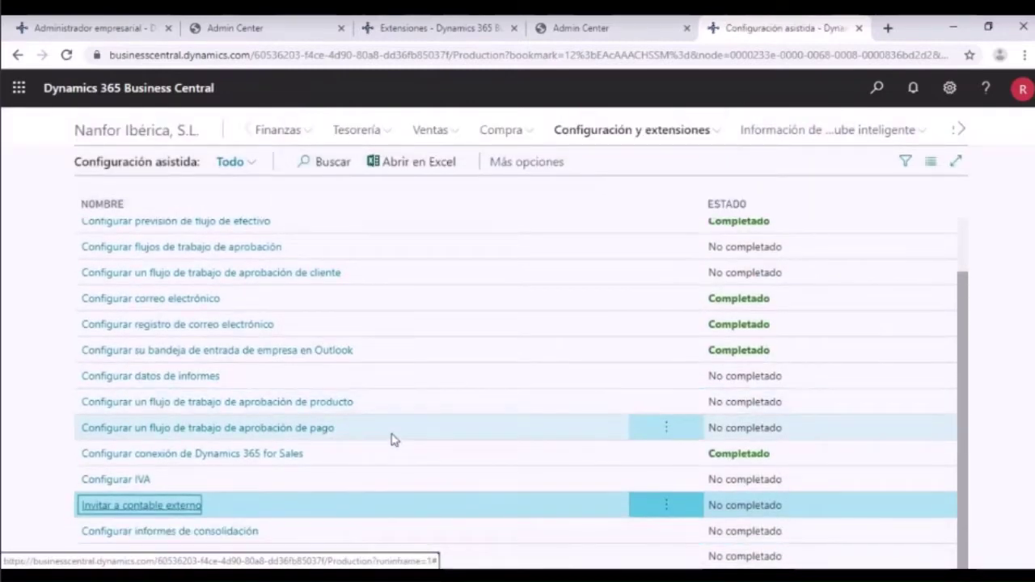
pyautogui.scroll(3, 391, 324)
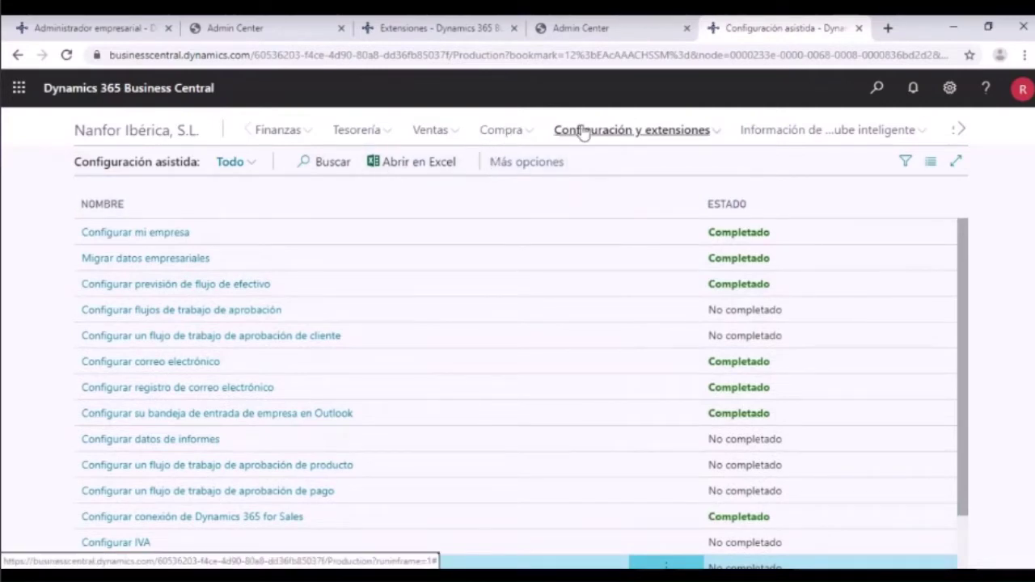
# Open Configuración manual under Configuración y extensiones and look through its list of setup entries.
pyautogui.click(709, 134)
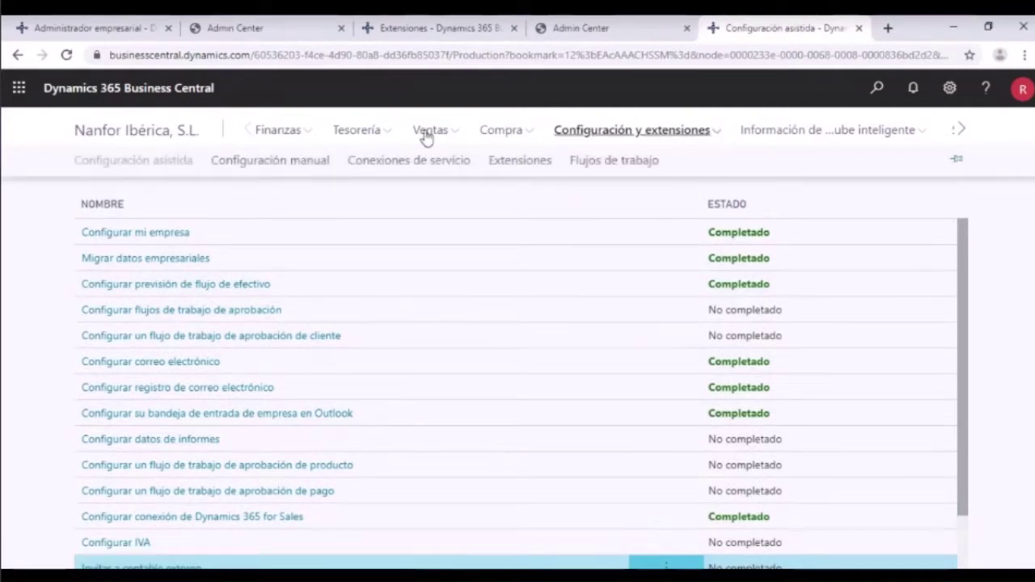
pyautogui.click(270, 162)
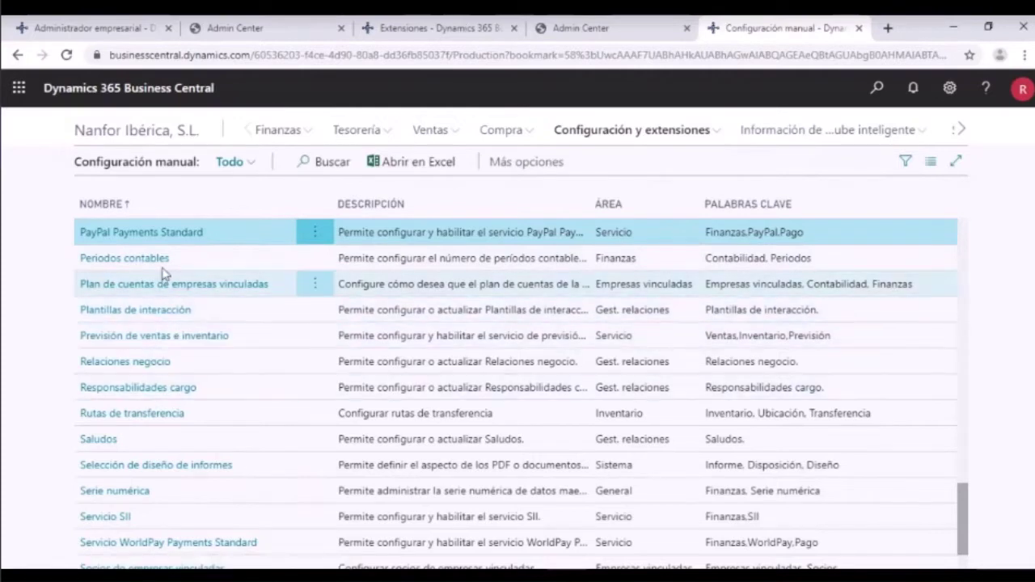
pyautogui.scroll(-1, 183, 368)
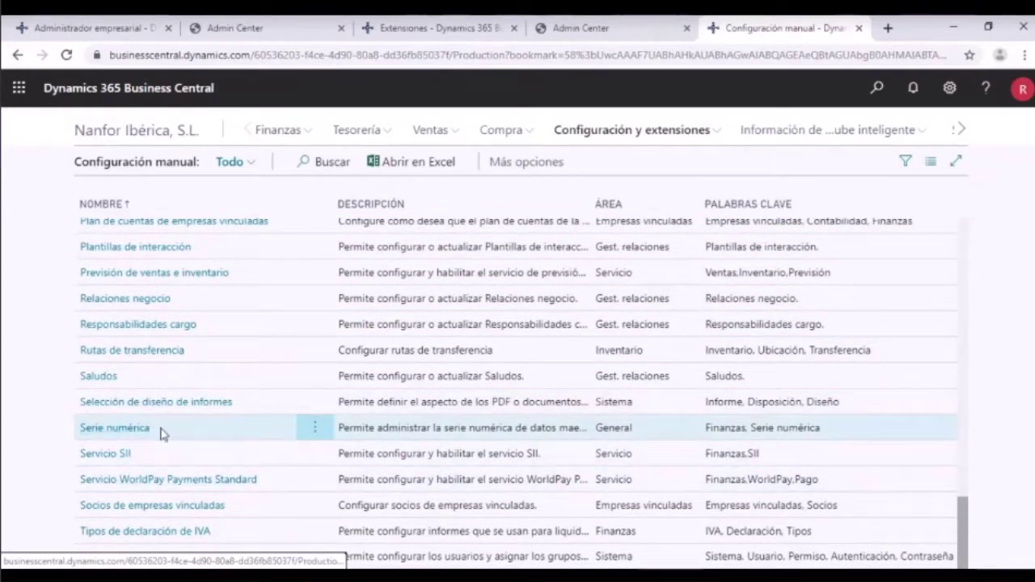
pyautogui.scroll(5, 156, 499)
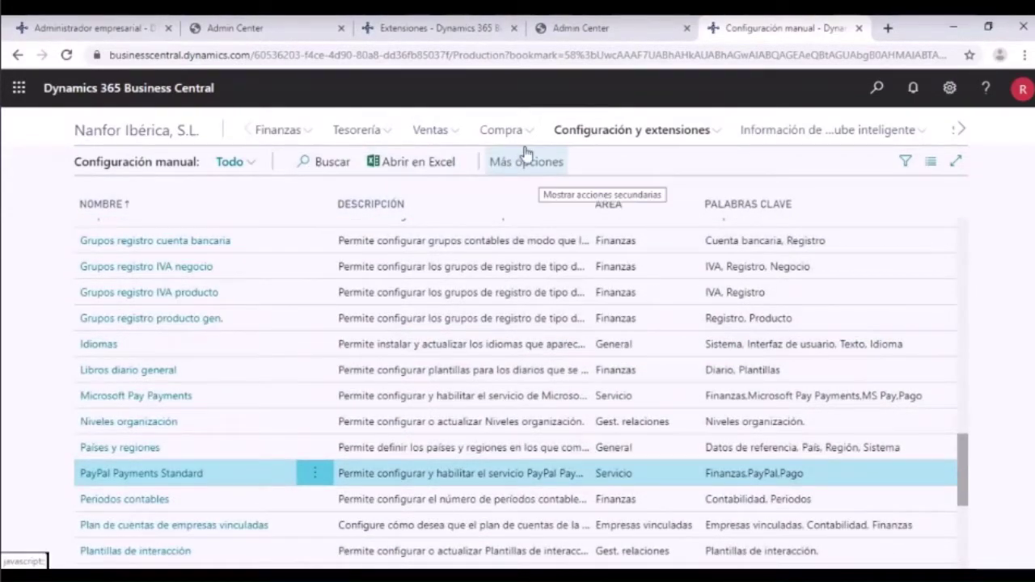
# Open Conexiones de servicio under Configuración y extensiones and look through the service connections and their status.
pyautogui.click(715, 138)
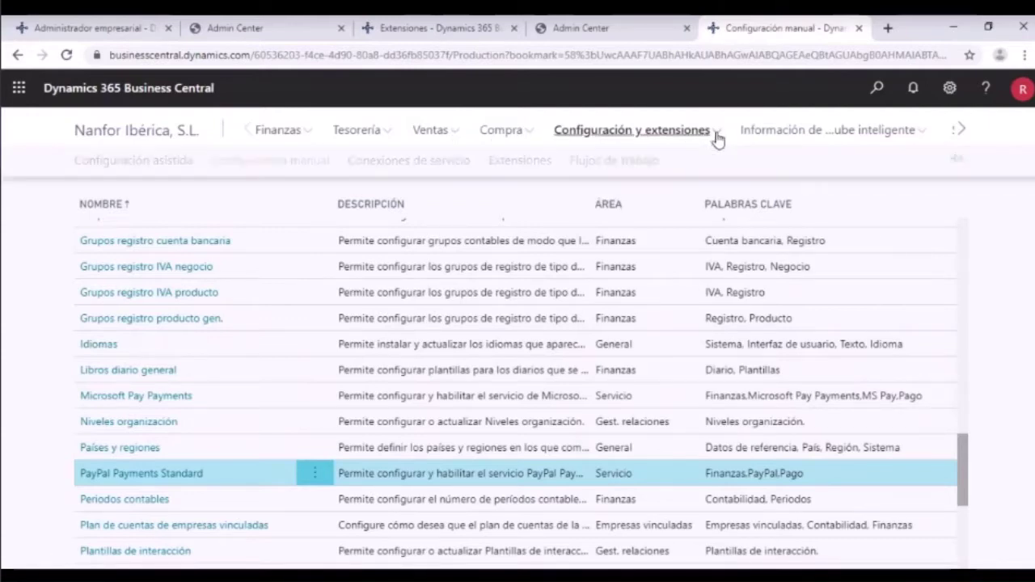
pyautogui.click(414, 161)
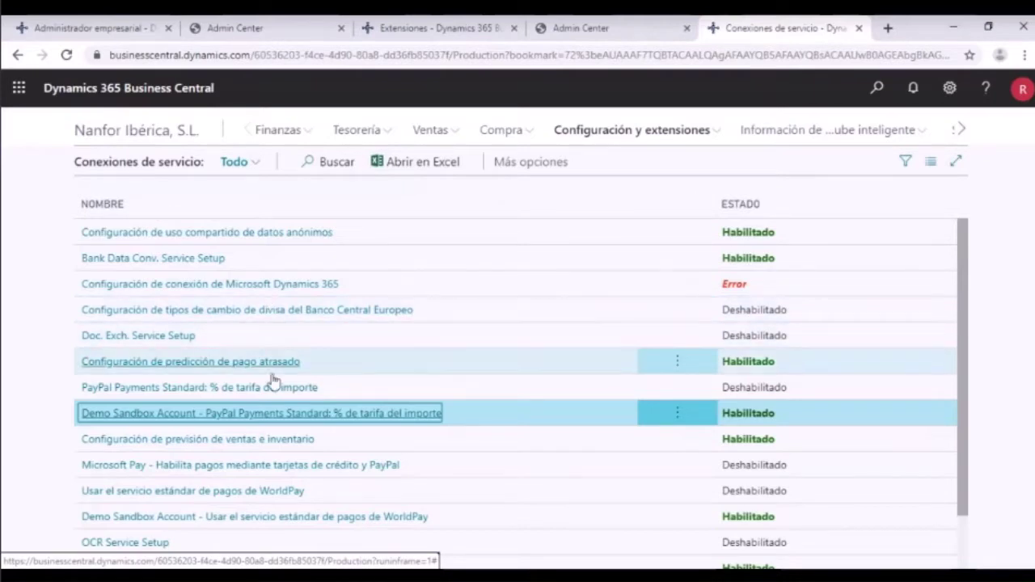
pyautogui.scroll(-1, 282, 461)
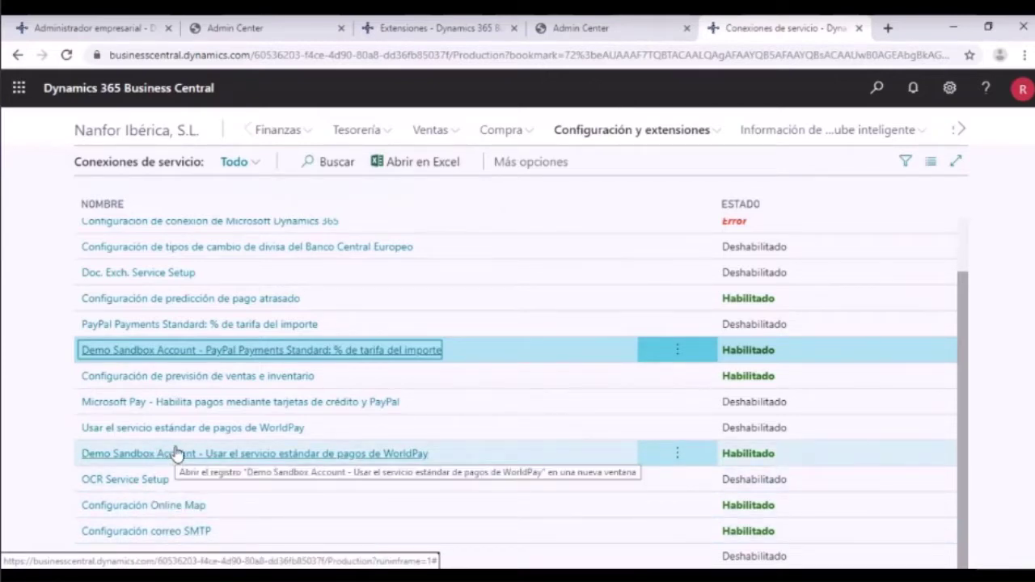
pyautogui.scroll(2, 176, 453)
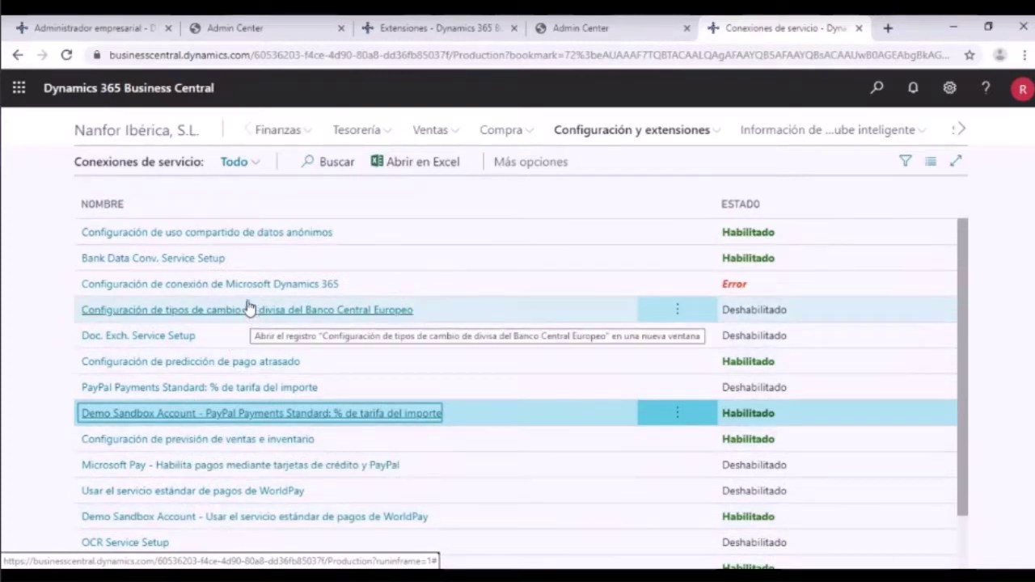
# Open Configuración de conexión de Microsoft Dynamics 365, review its Sincronización, Asignación and Conexión actions, and close it without changes.
pyautogui.click(196, 294)
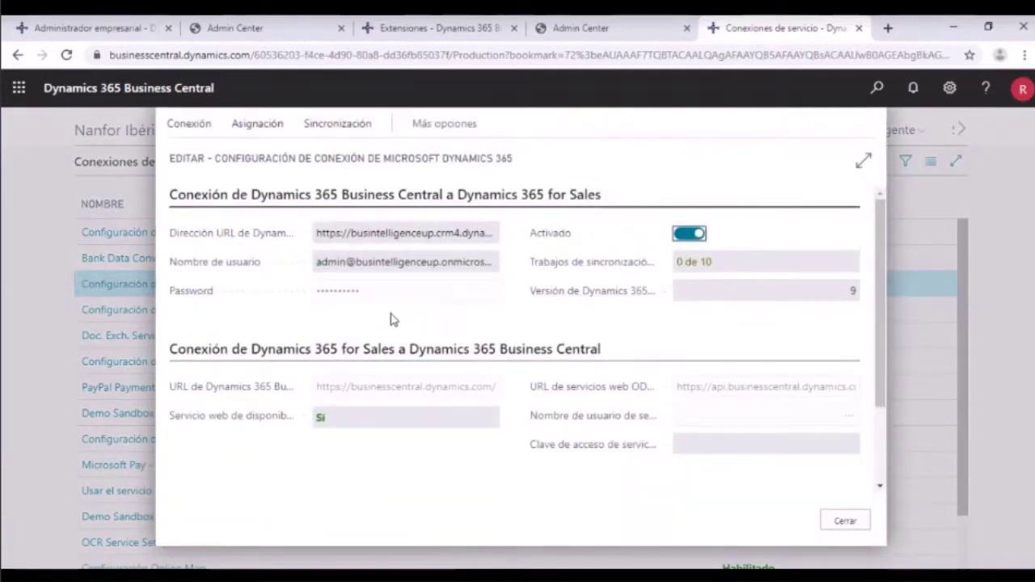
pyautogui.click(331, 130)
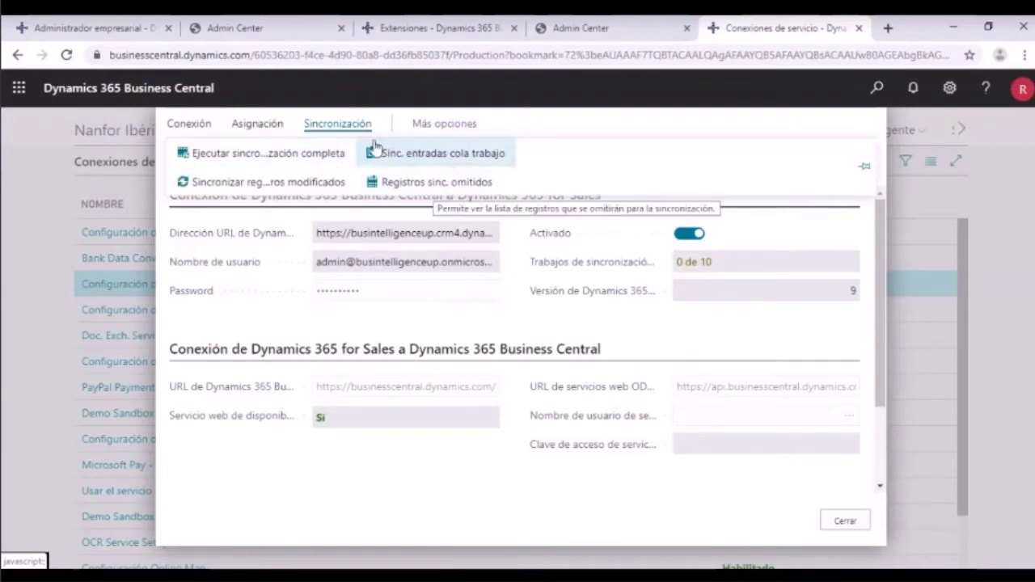
pyautogui.click(259, 128)
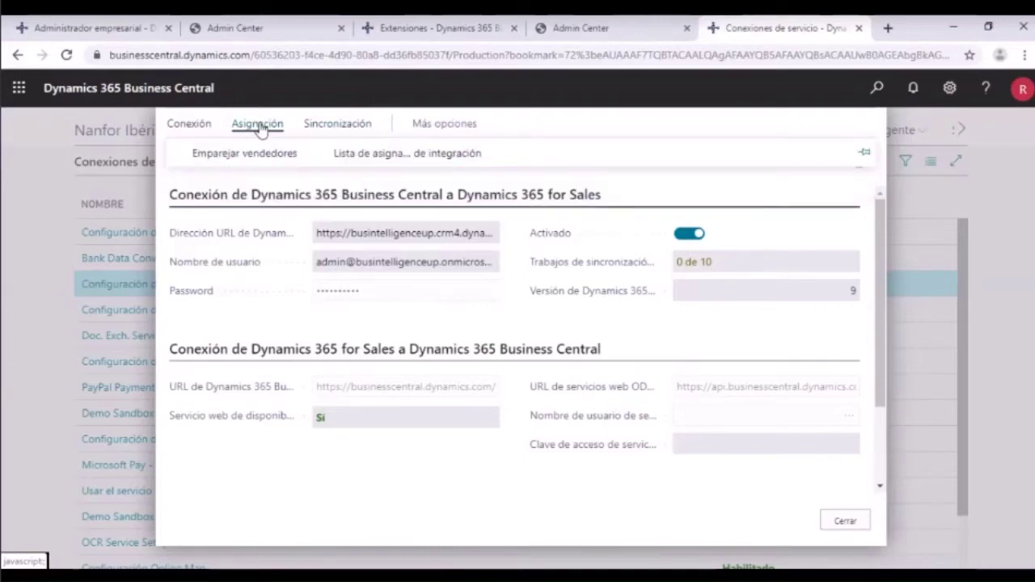
pyautogui.click(352, 130)
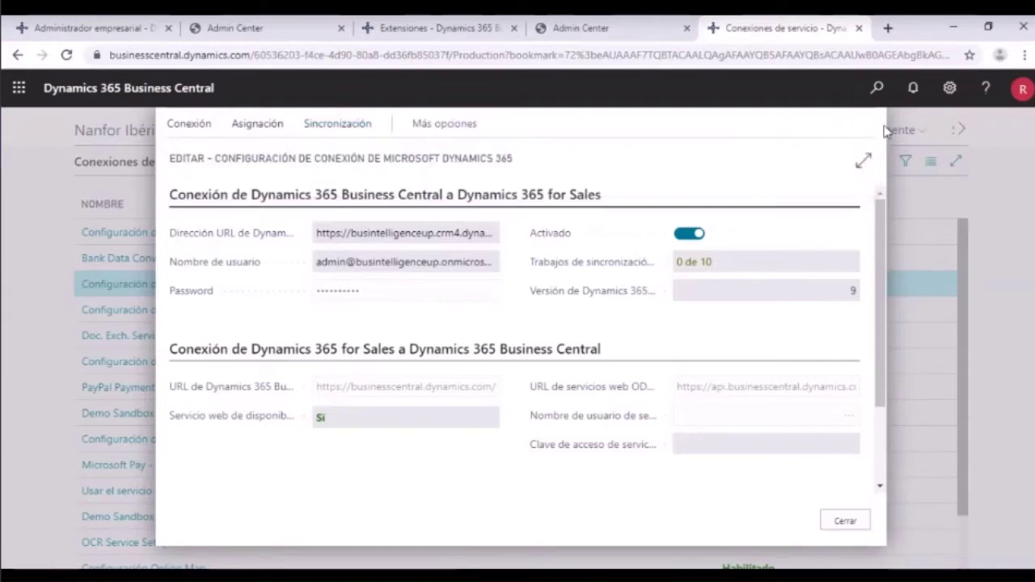
pyautogui.click(354, 132)
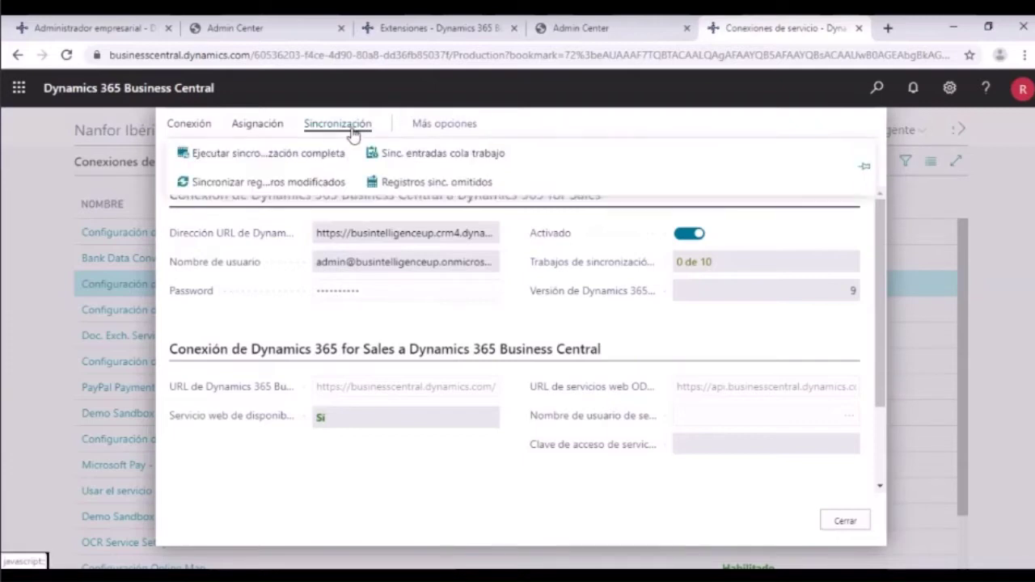
pyautogui.click(257, 124)
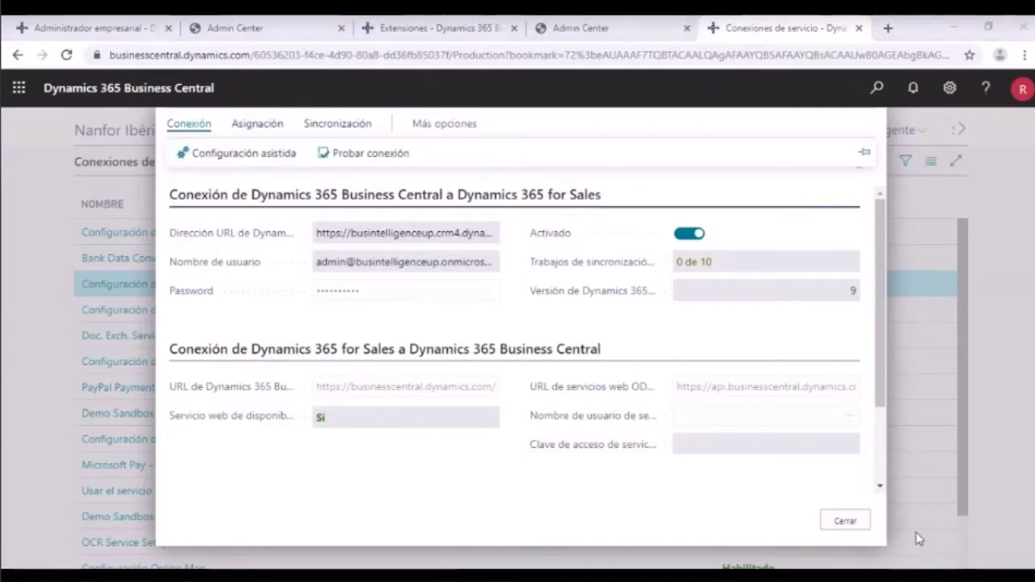
pyautogui.click(846, 520)
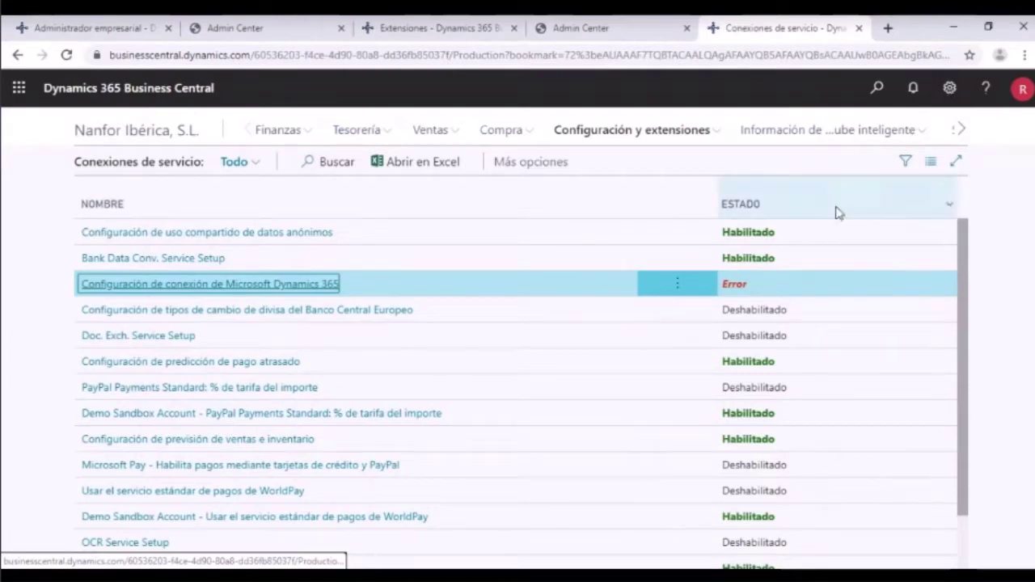
# Switch the active company to CRONUS ES in Mi configuración and apply the change.
pyautogui.click(950, 95)
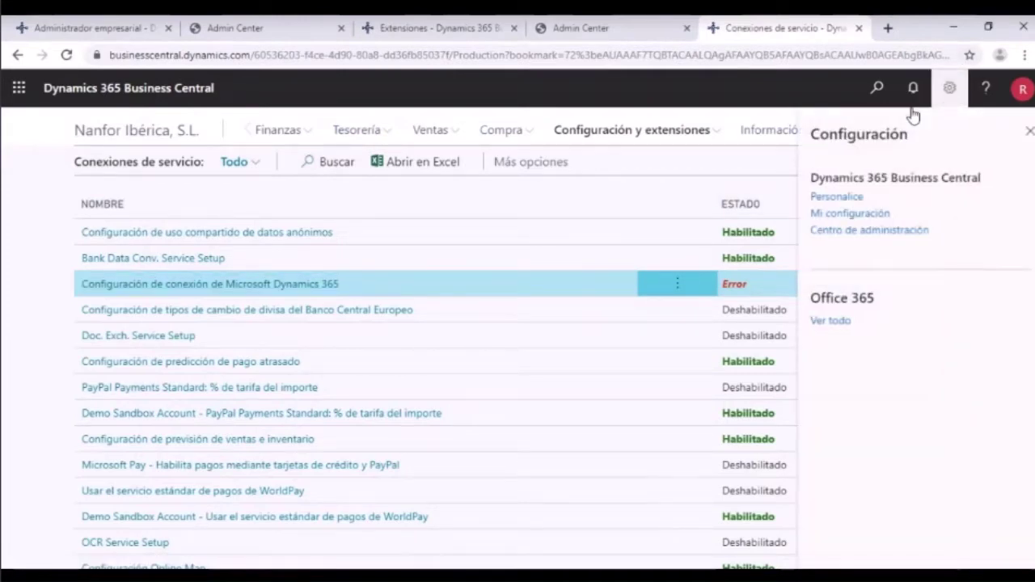
pyautogui.click(860, 213)
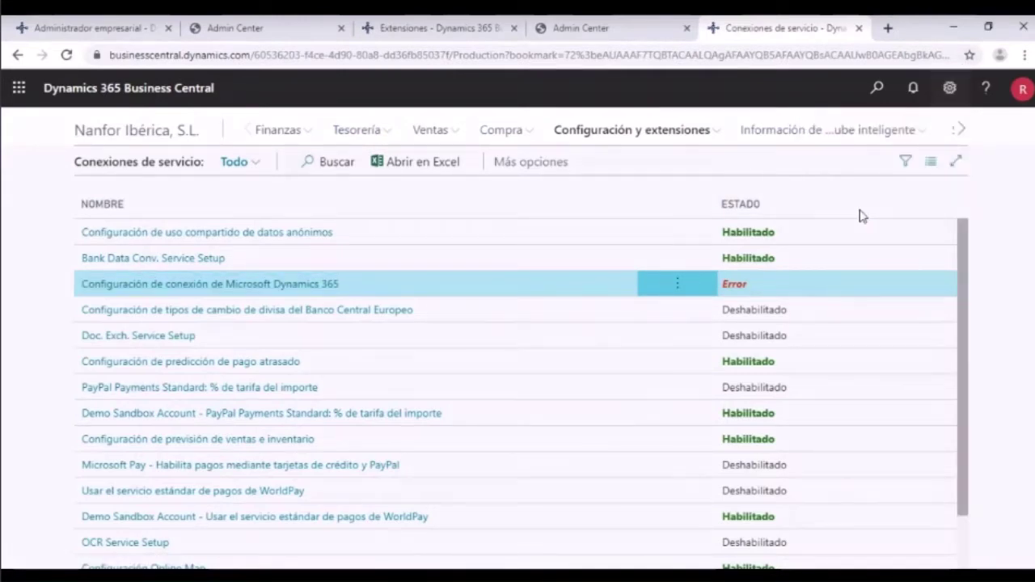
pyautogui.click(684, 212)
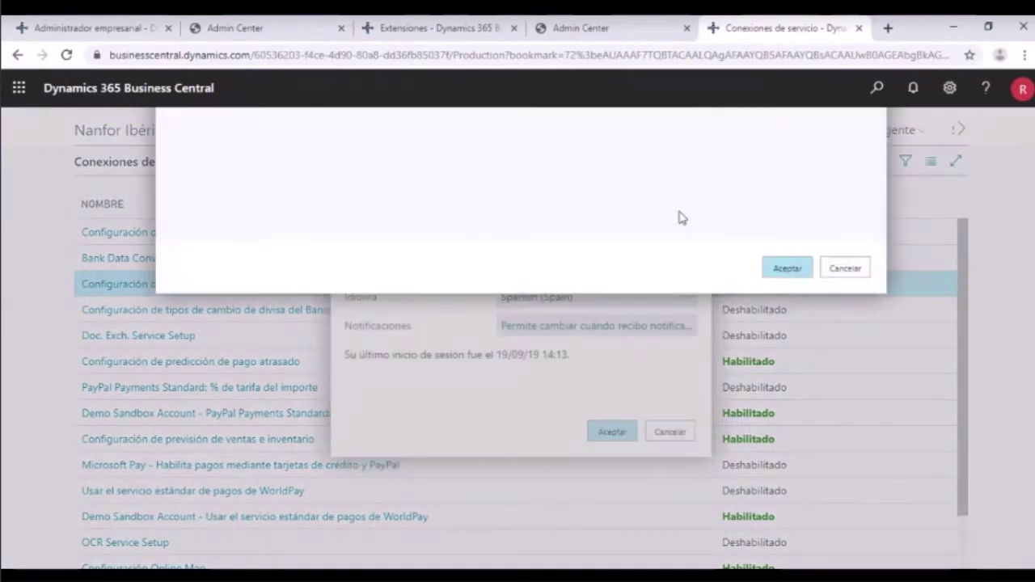
pyautogui.doubleClick(234, 239)
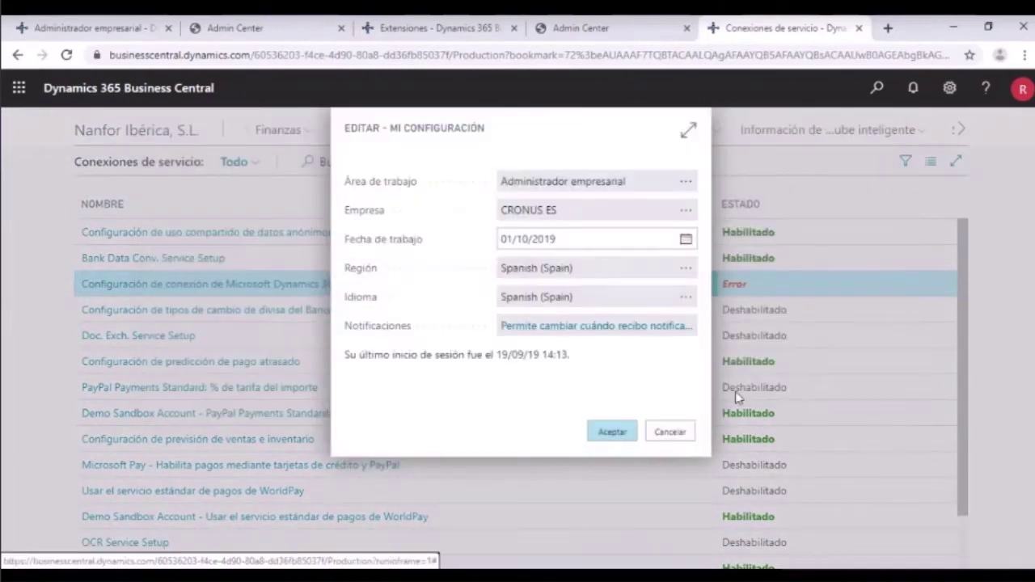
pyautogui.click(620, 435)
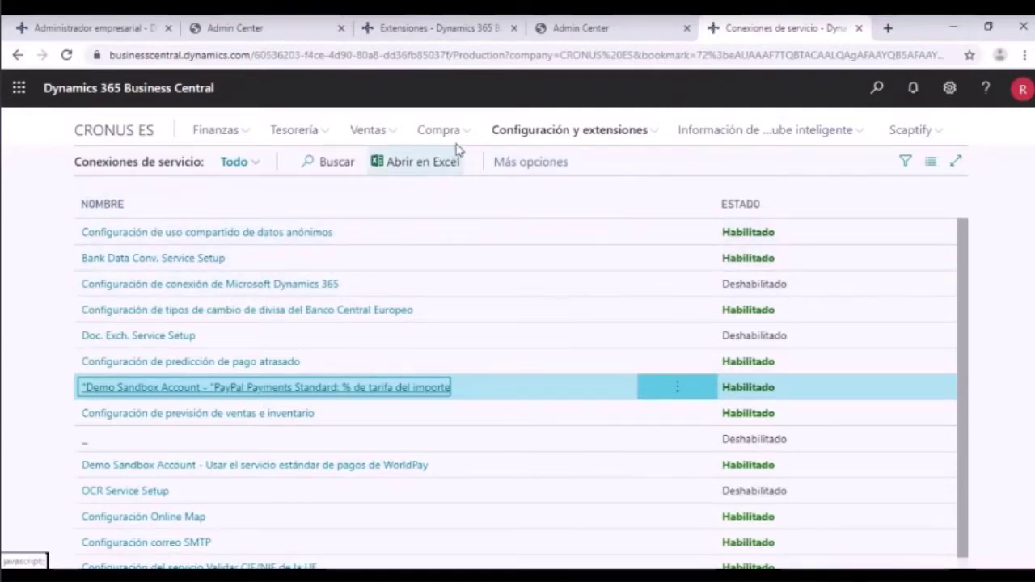
# Look at the Extensiones page under Configuración y extensiones and return to Conexiones de servicio.
pyautogui.click(571, 132)
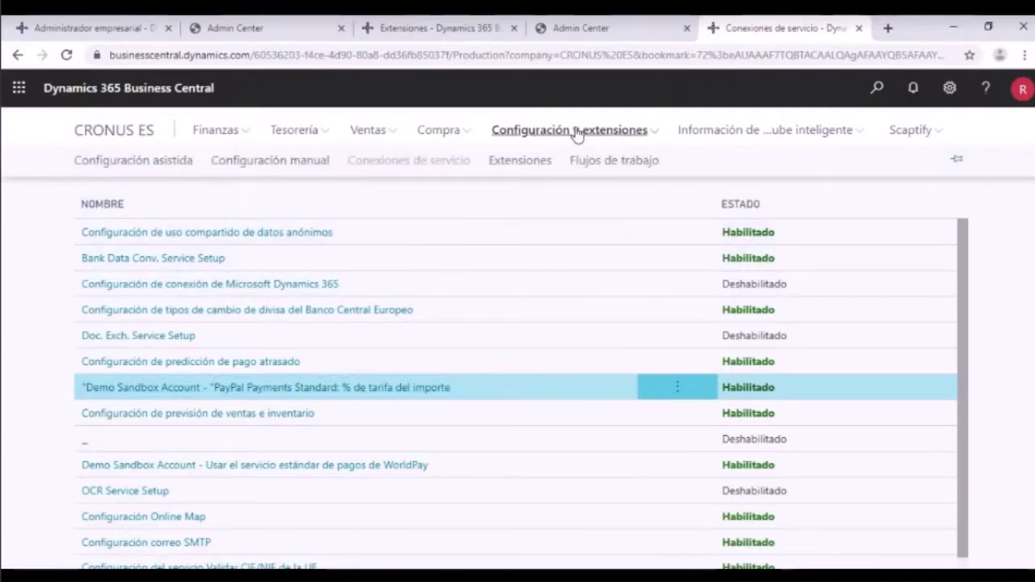
pyautogui.click(515, 161)
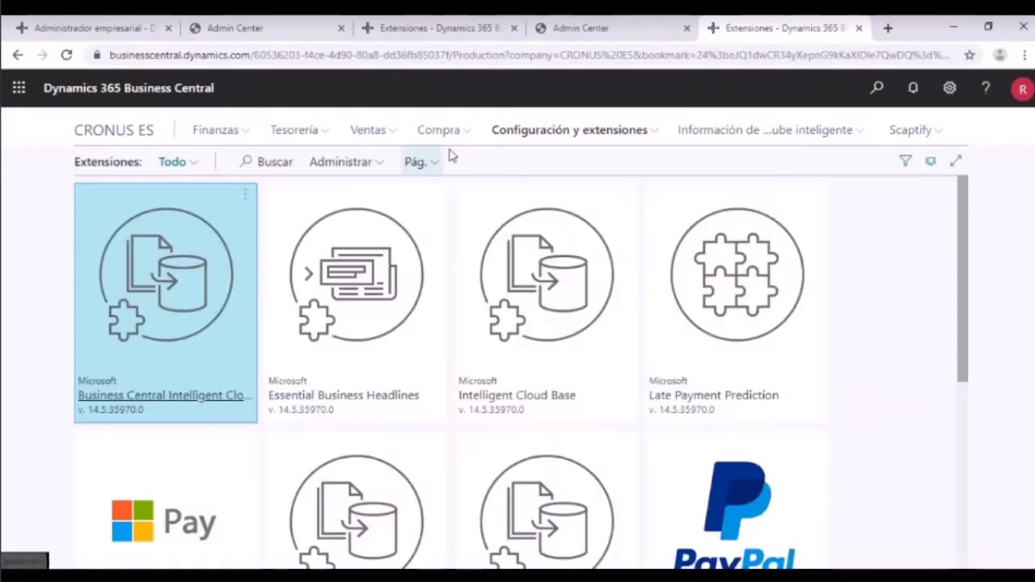
pyautogui.click(528, 139)
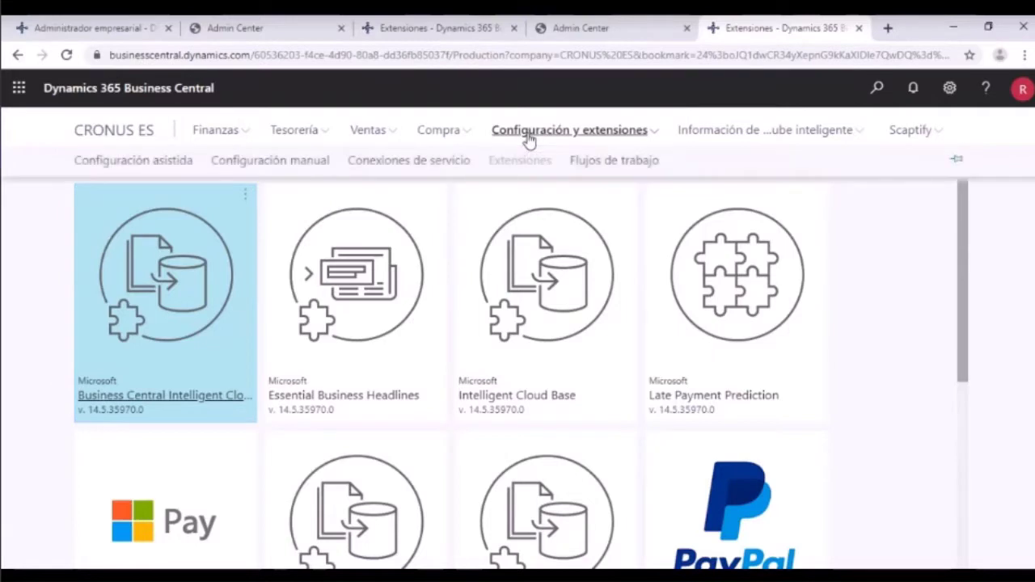
pyautogui.click(384, 164)
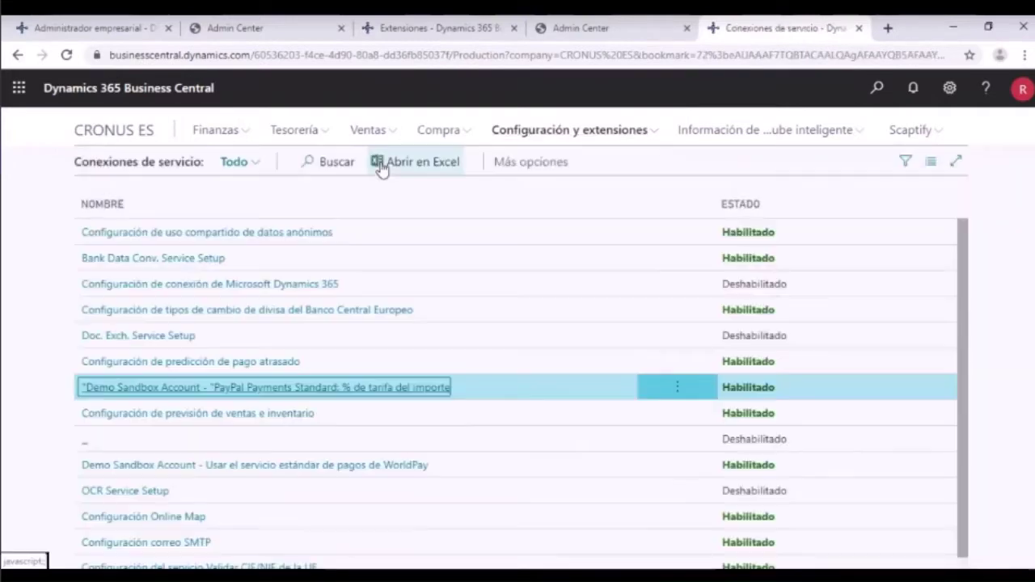
# Open Configuración de conexión de Microsoft Dynamics 365 for CRONUS ES, review its connection fields and close it.
pyautogui.click(251, 289)
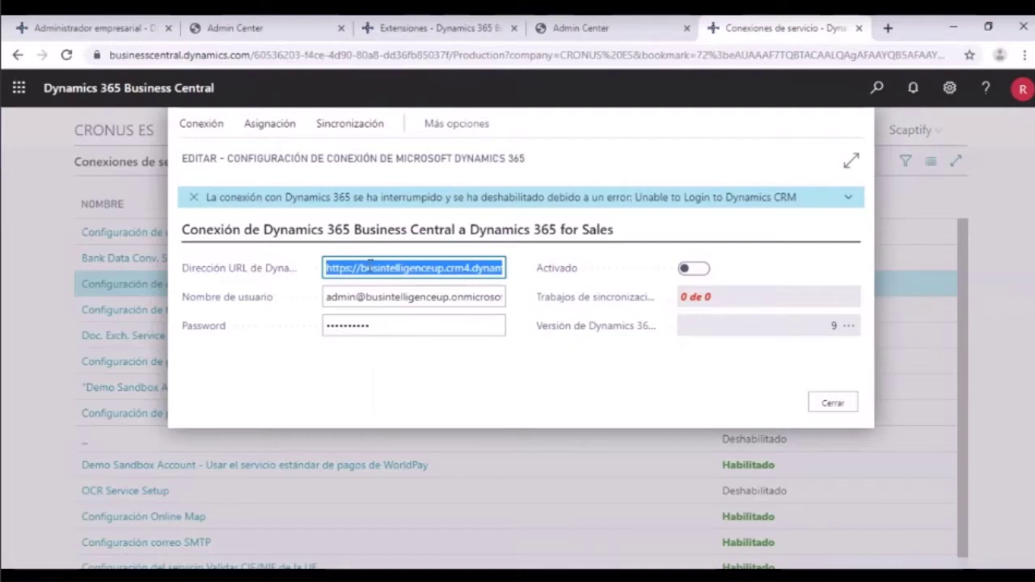
pyautogui.click(828, 403)
pyautogui.click(641, 380)
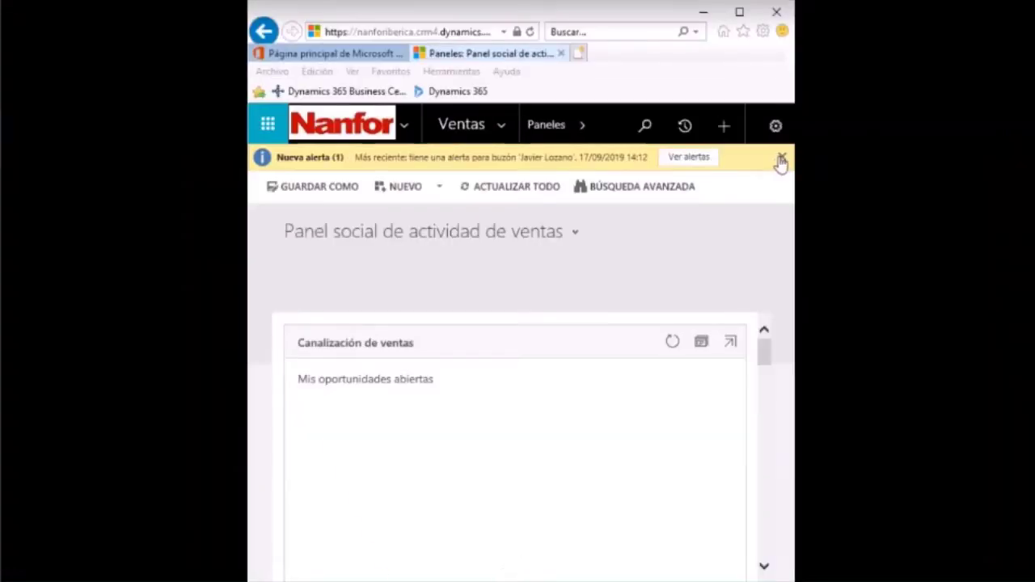
# Dismiss the mailbox alert on the Dynamics 365 Panel social de actividad de ventas and maximize the browser window.
pyautogui.click(781, 162)
pyautogui.scroll(-3, 752, 363)
pyautogui.click(781, 162)
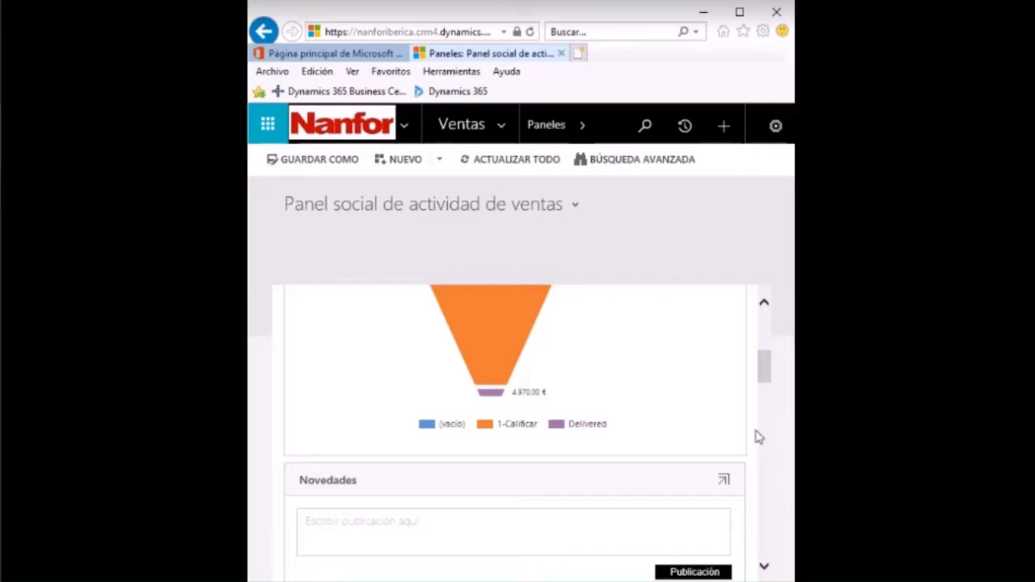
pyautogui.click(739, 13)
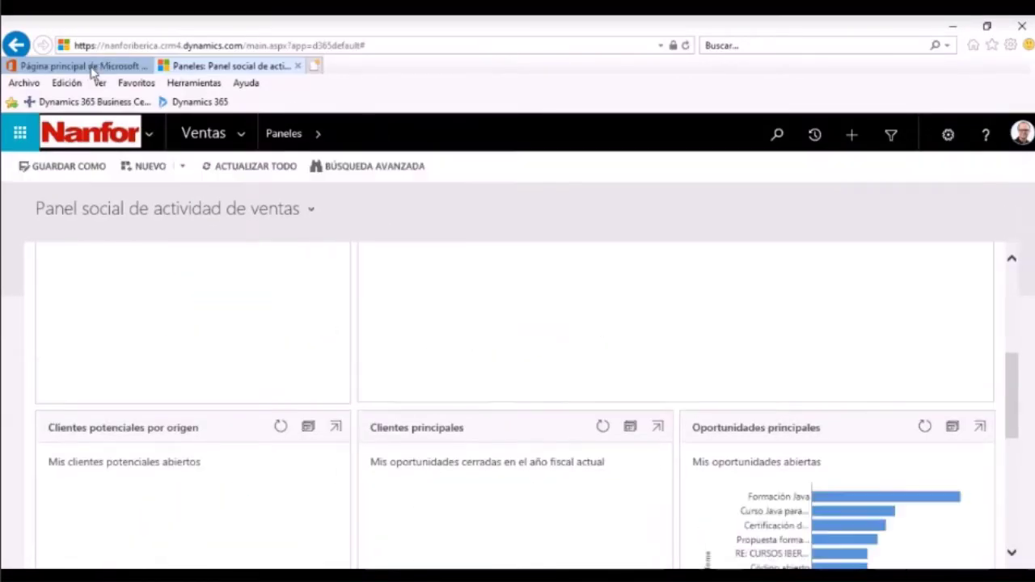
# Open Business Central at businesscentral.dynamics.com in a new browser tab.
pyautogui.click(314, 72)
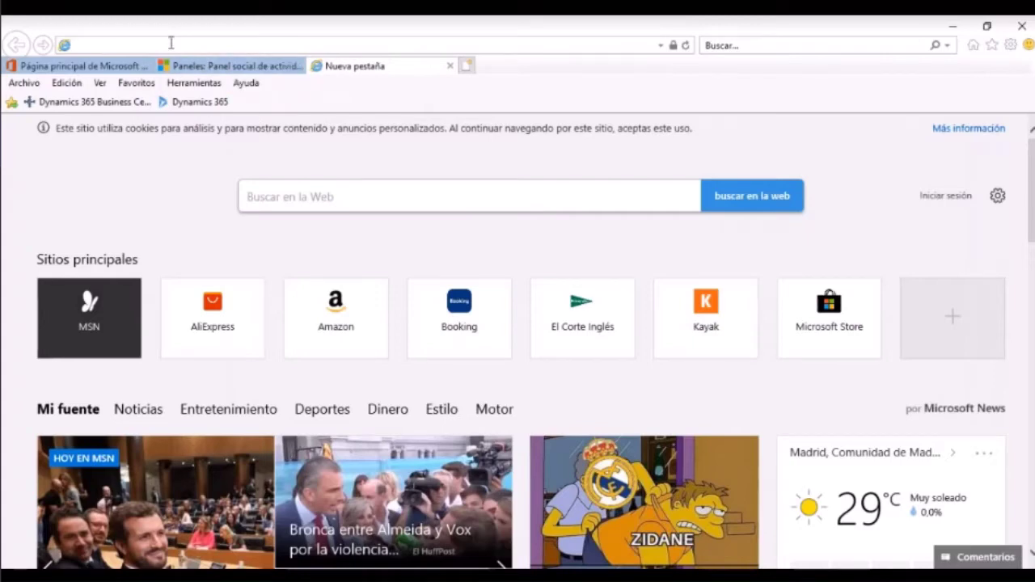
pyautogui.click(170, 44)
pyautogui.write('businesscentral.dynamics.com/')
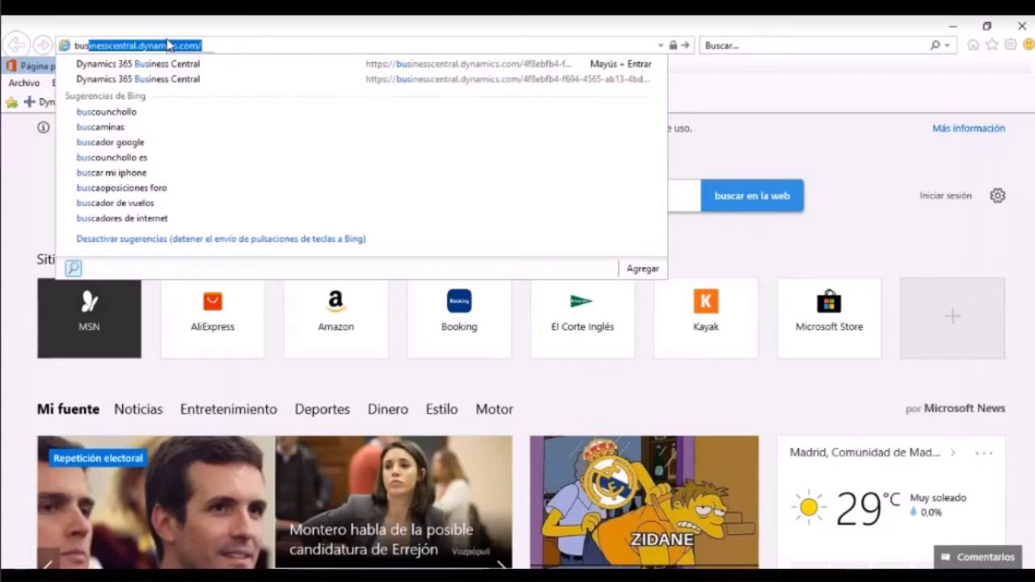
pyautogui.press('Return')
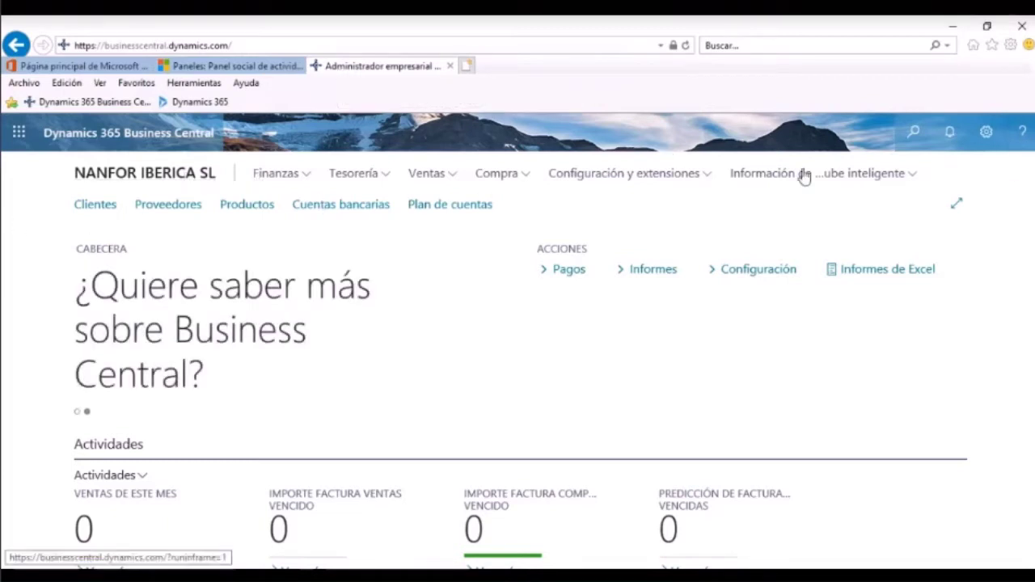
# Change Empresa to CRONUS ES in Mi configuración for this Business Central session and accept the settings.
pyautogui.click(985, 138)
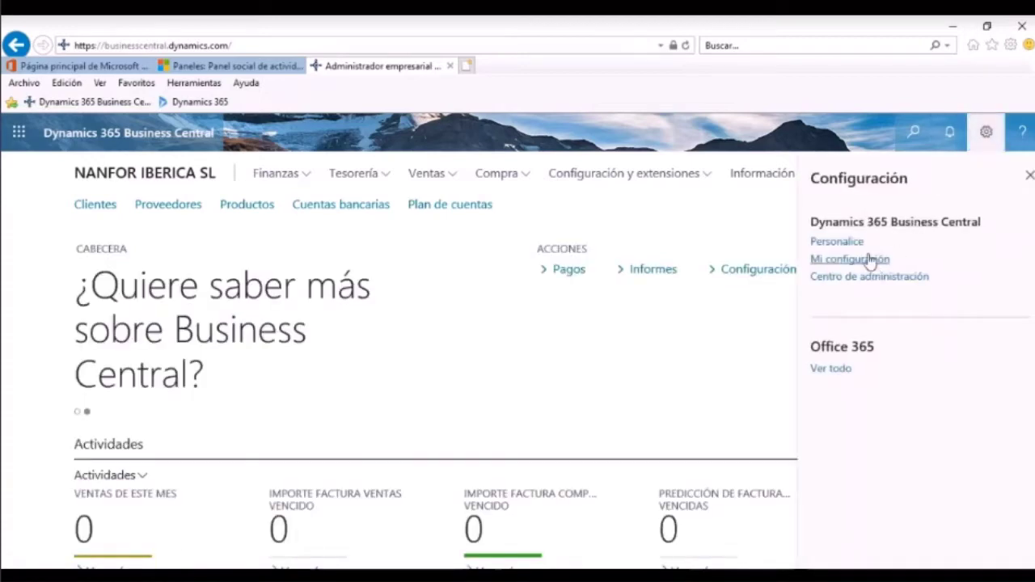
pyautogui.click(872, 260)
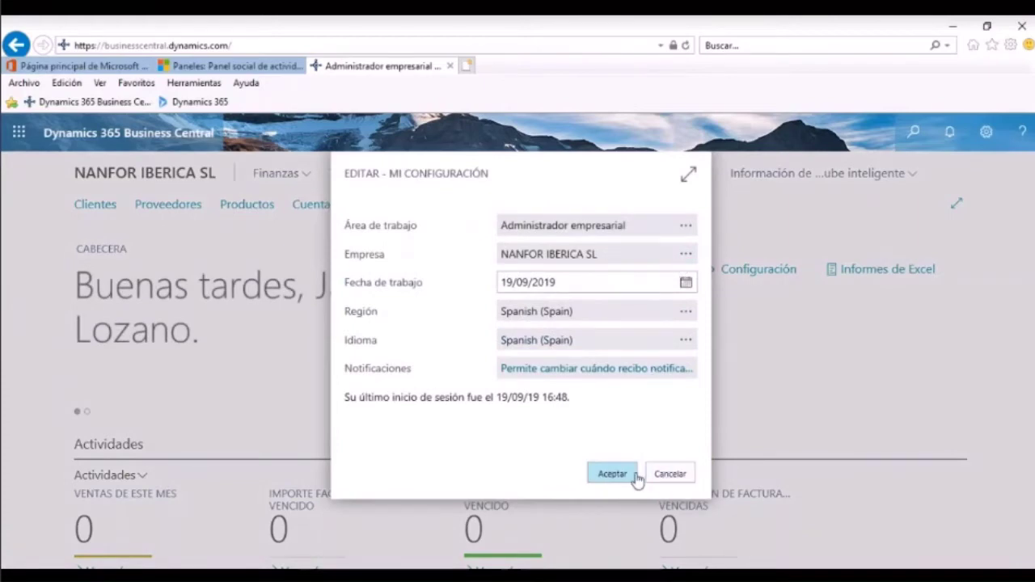
pyautogui.click(687, 254)
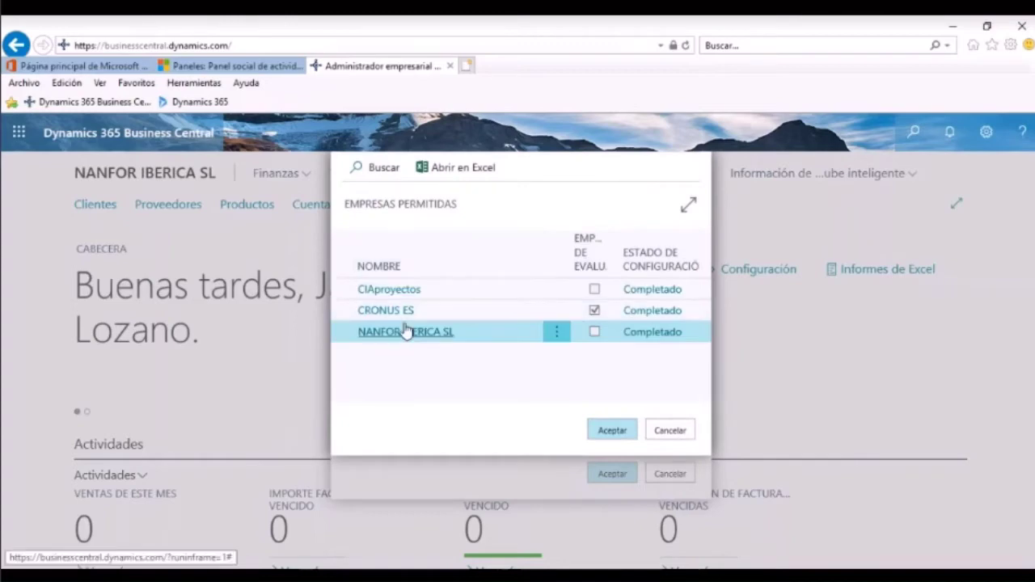
pyautogui.click(379, 310)
pyautogui.click(612, 430)
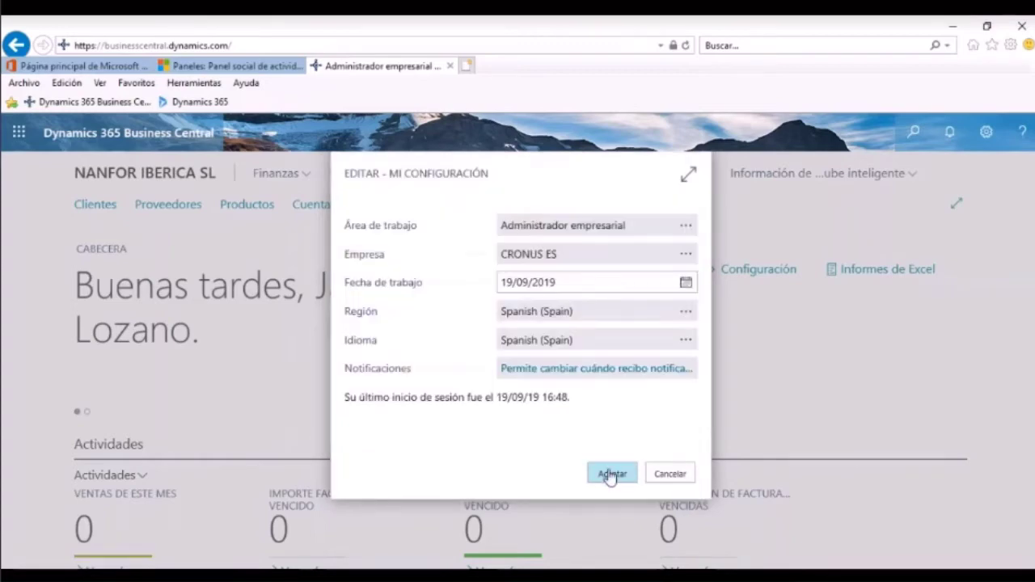
pyautogui.click(613, 474)
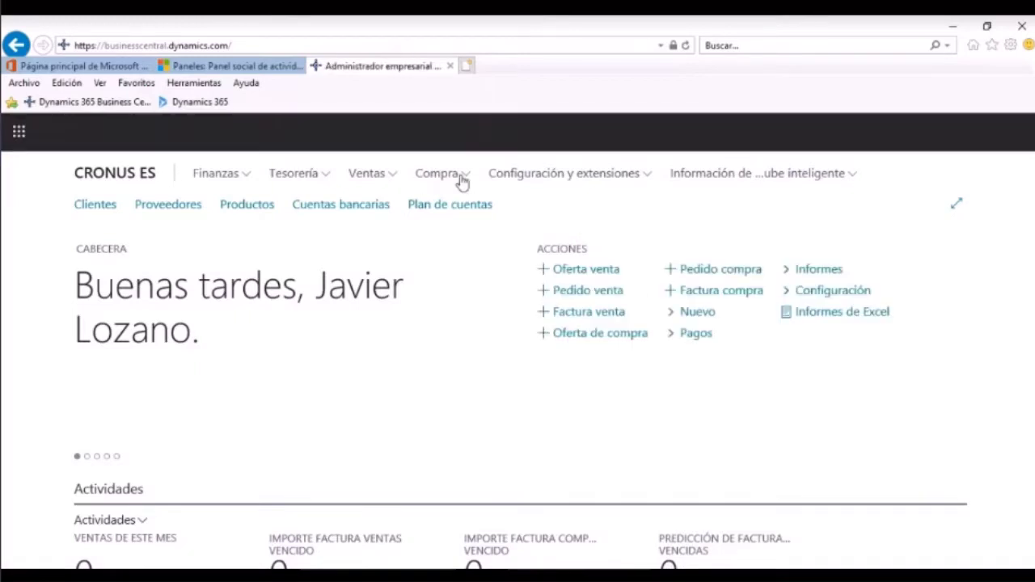
# Open the Clientes list under Ventas and sort it by Nombre in ascending order.
pyautogui.click(459, 181)
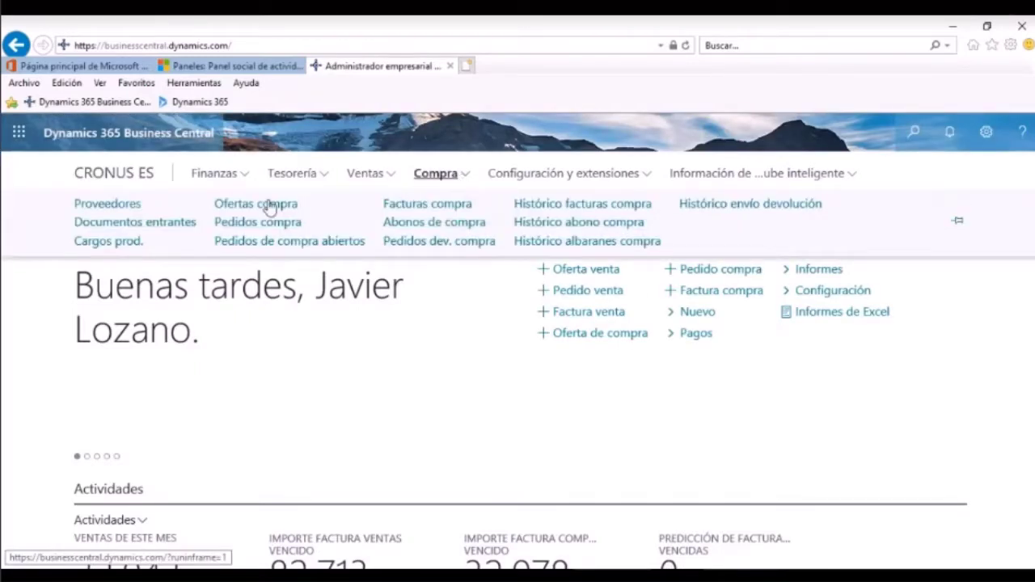
pyautogui.click(392, 177)
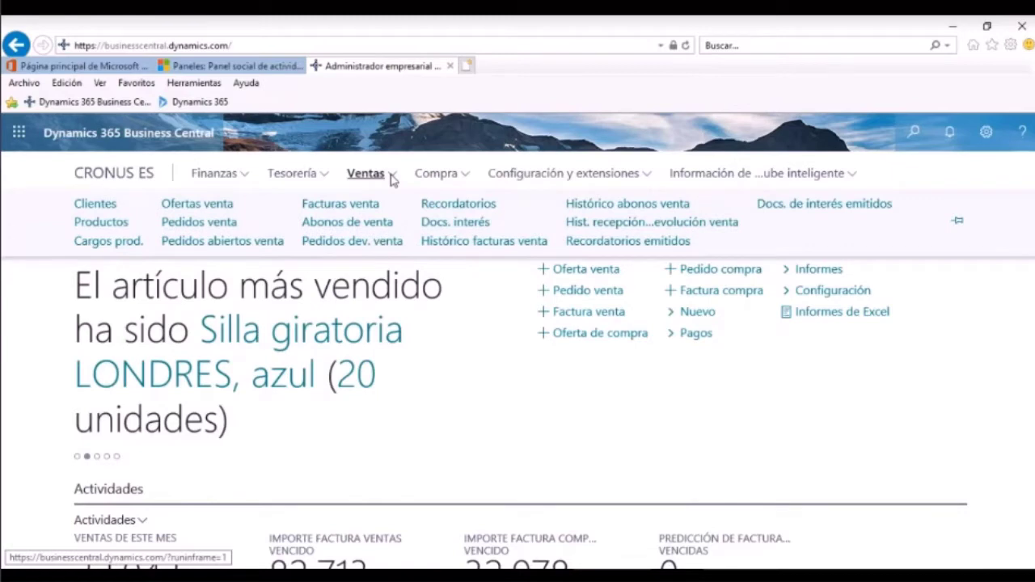
pyautogui.click(102, 204)
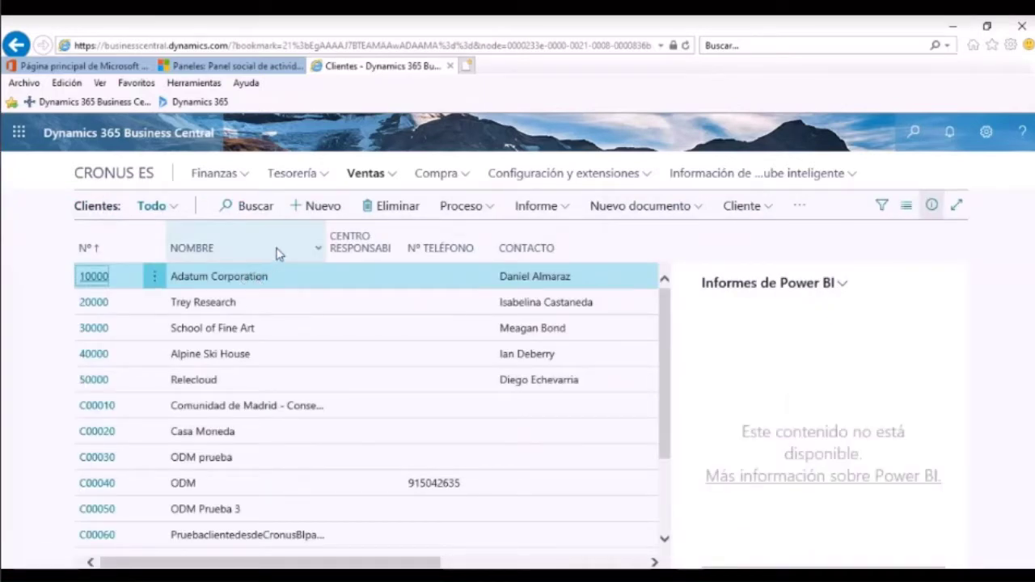
pyautogui.click(317, 249)
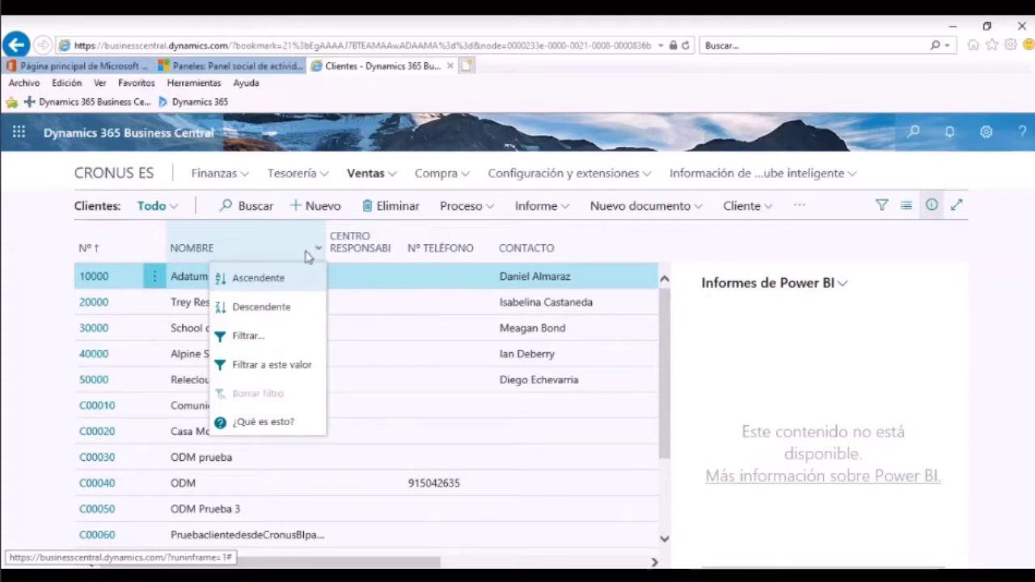
pyautogui.click(277, 280)
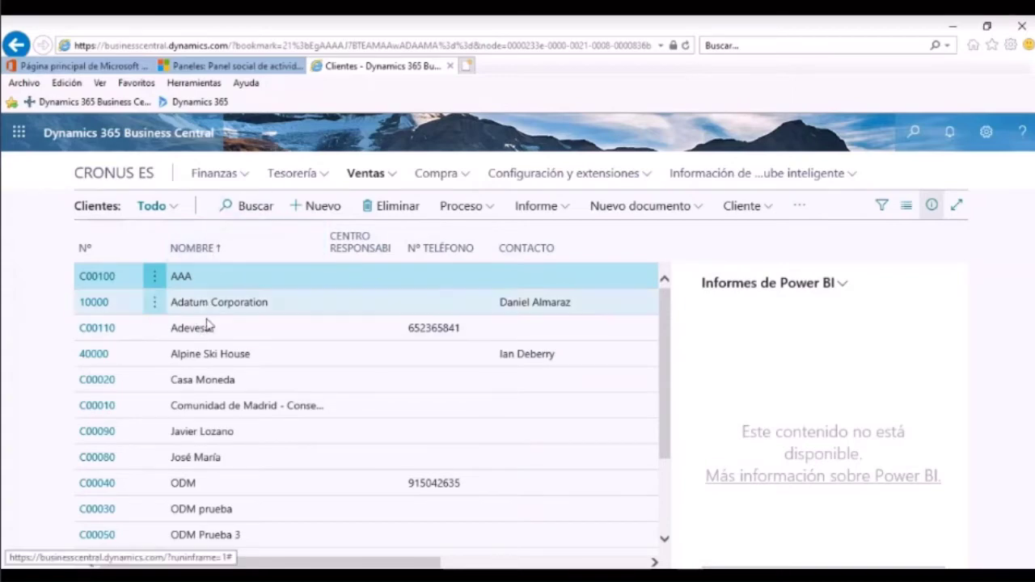
# Create a customer from the Ficha cliente en blanco template with the name Atedevesa, and return to the Clientes list.
pyautogui.click(311, 206)
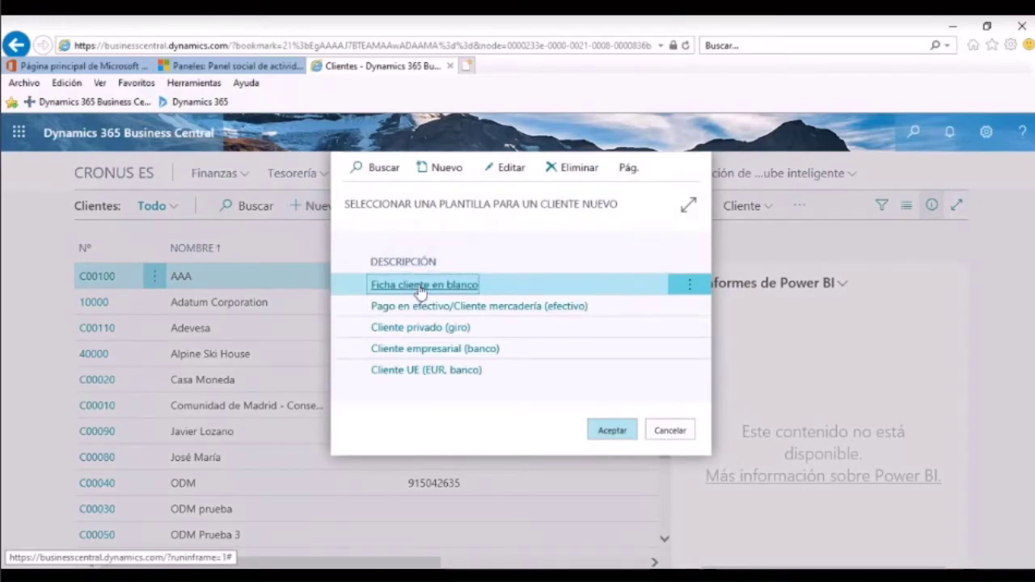
pyautogui.click(419, 285)
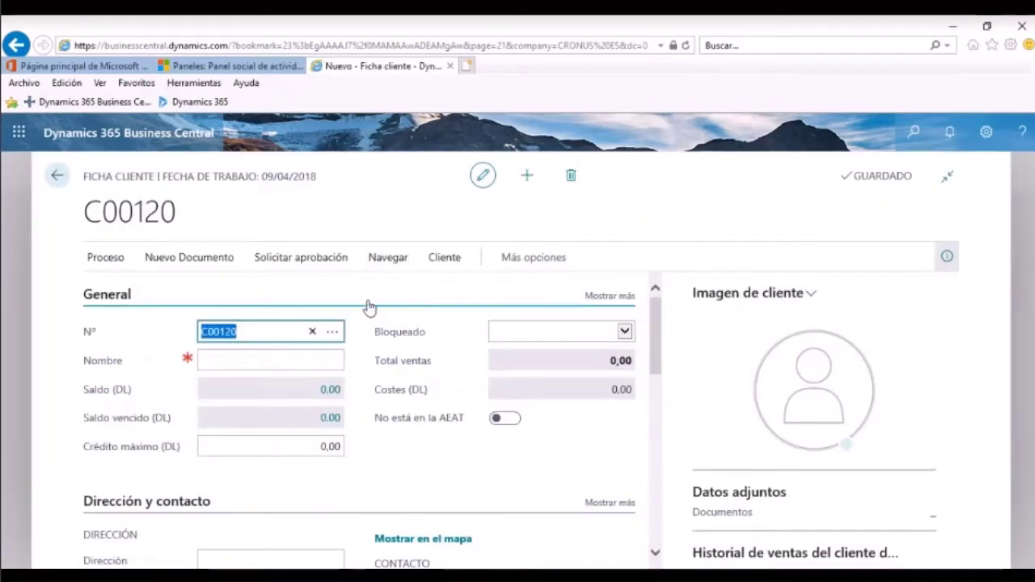
pyautogui.click(247, 359)
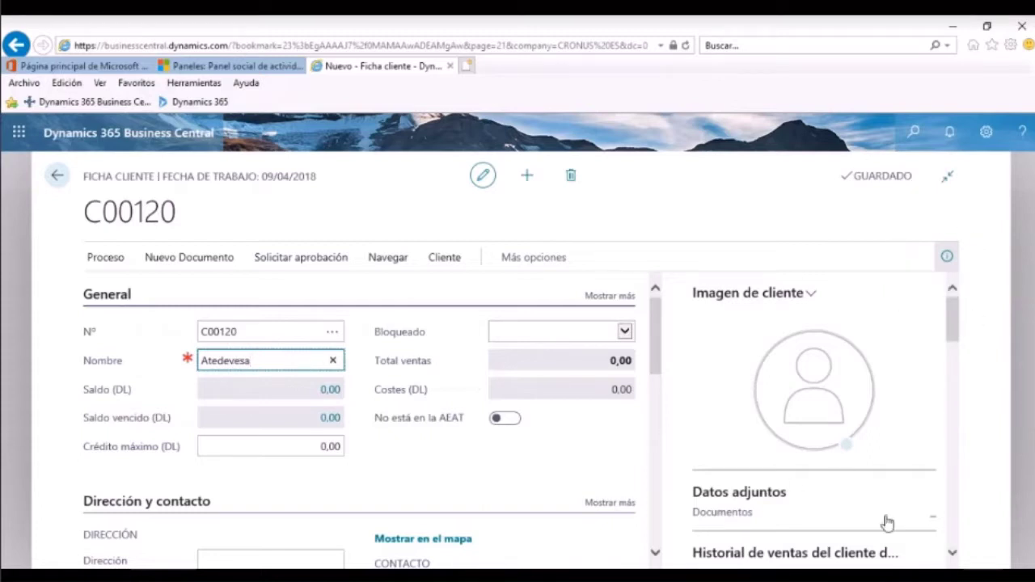
pyautogui.moveTo(953, 324); pyautogui.dragTo(954, 351)
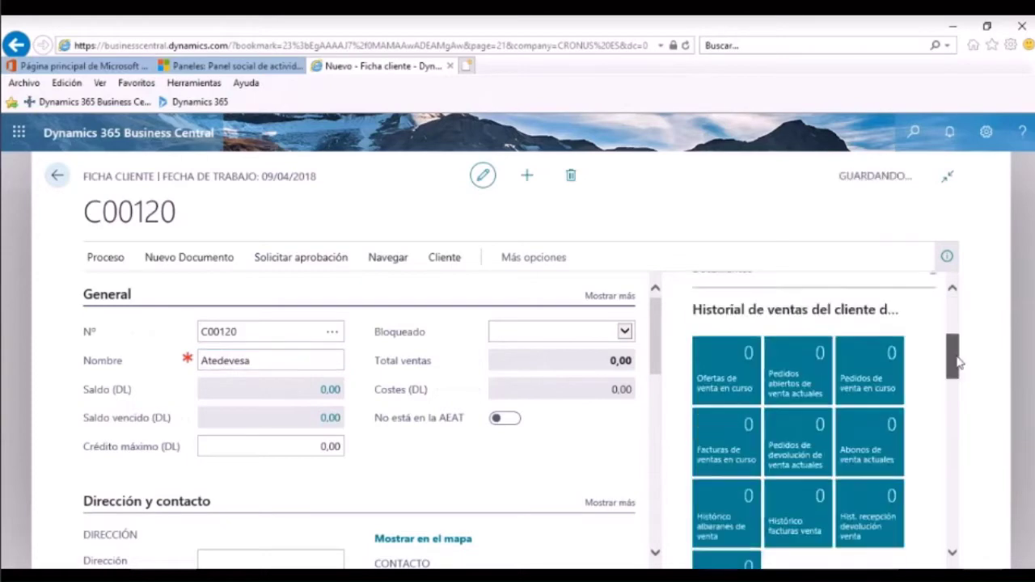
pyautogui.click(60, 177)
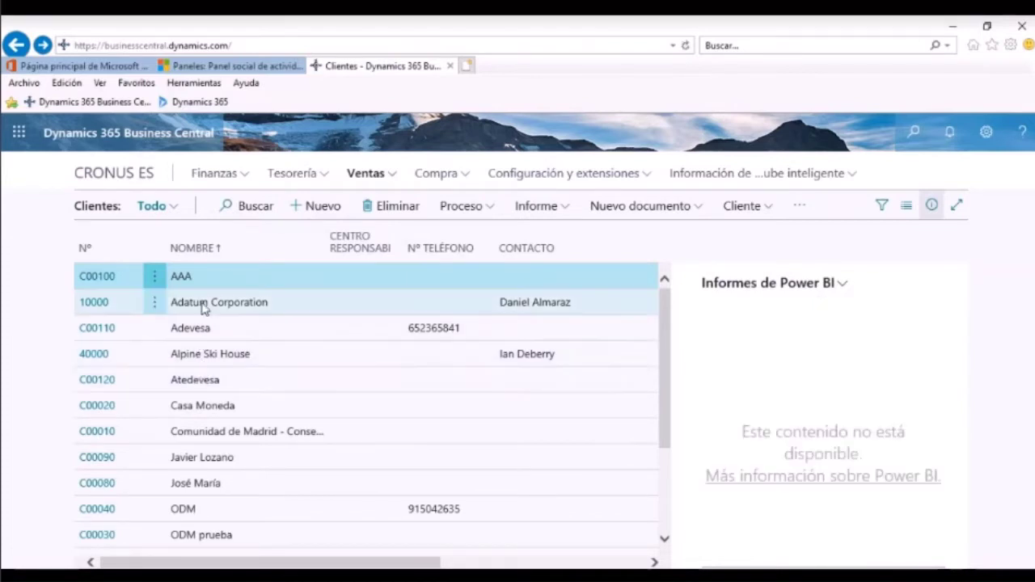
# Switch to Dynamics 365 Ventas, search its records for "adevesa", and return to the Business Central customer list.
pyautogui.click(208, 70)
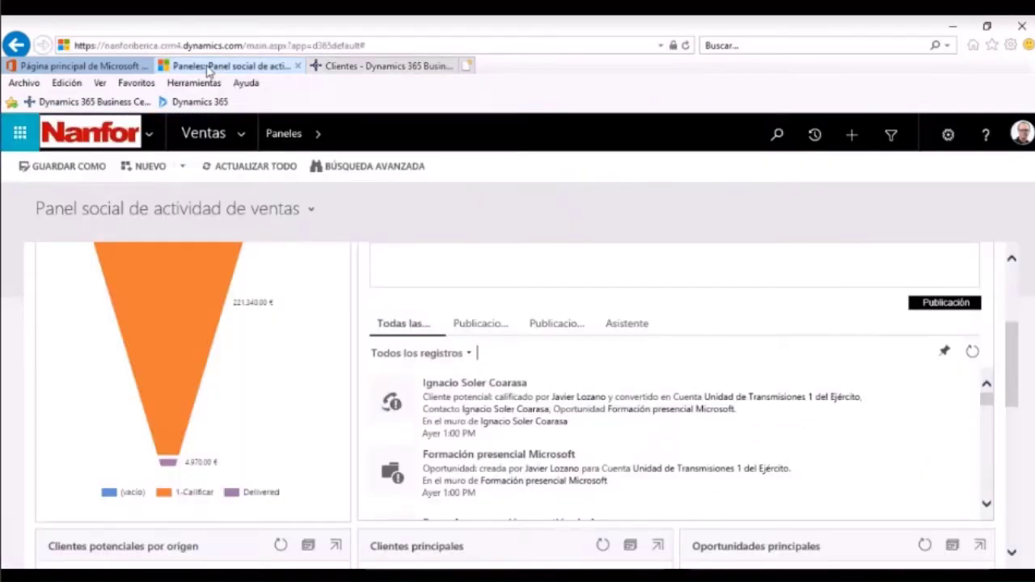
pyautogui.click(775, 143)
pyautogui.write('adevesa')
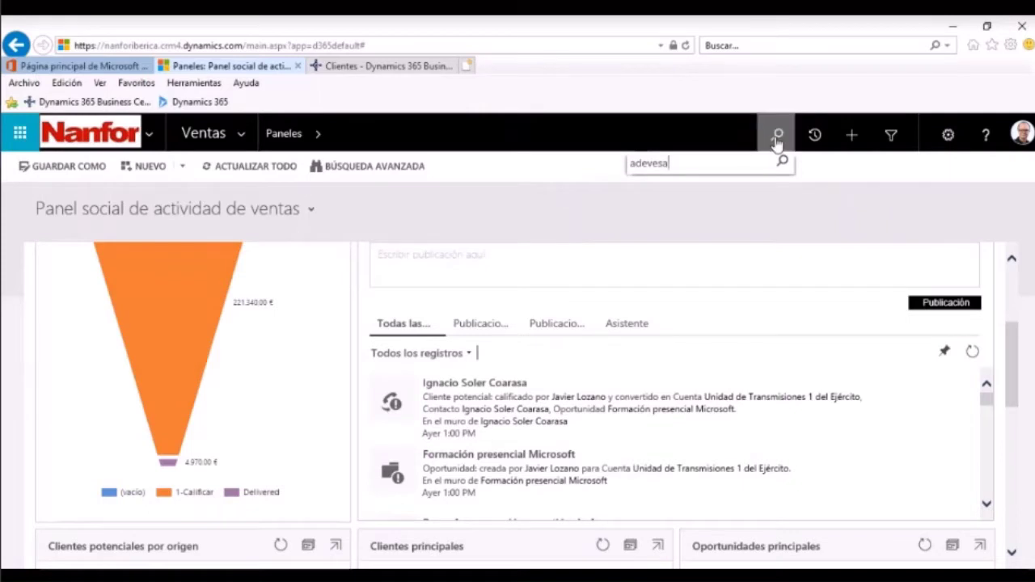
pyautogui.press('Return')
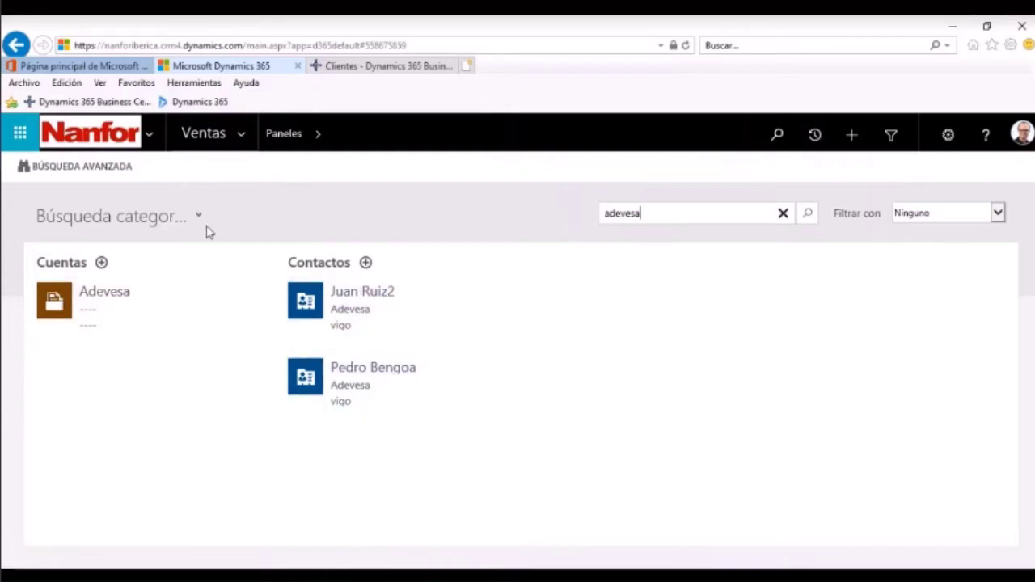
pyautogui.click(388, 68)
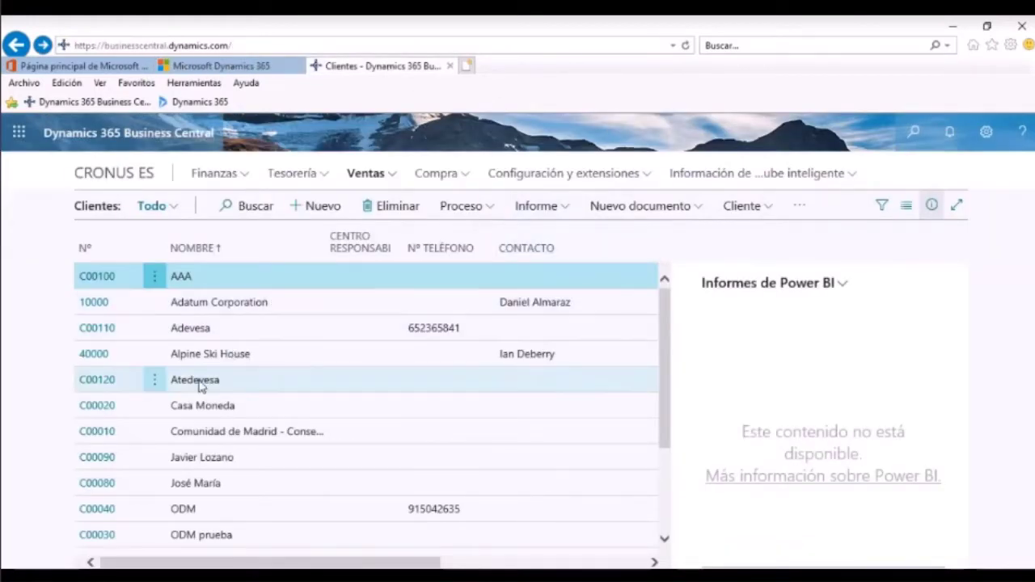
# Couple the customer Atedevesa with Dynamics 365 for Sales, enabling Crear nuevo, and accept the coupling.
pyautogui.click(107, 390)
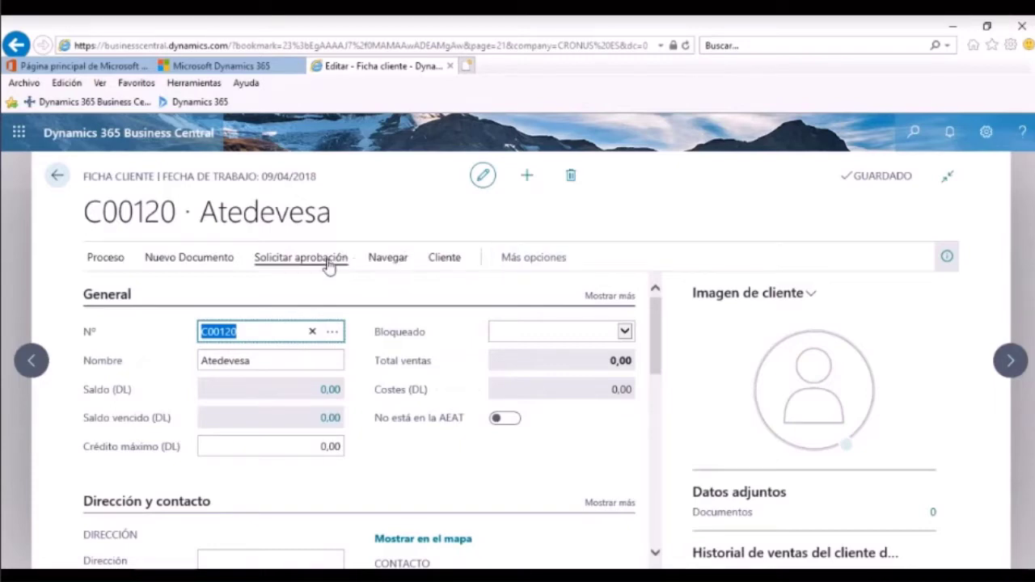
pyautogui.click(532, 267)
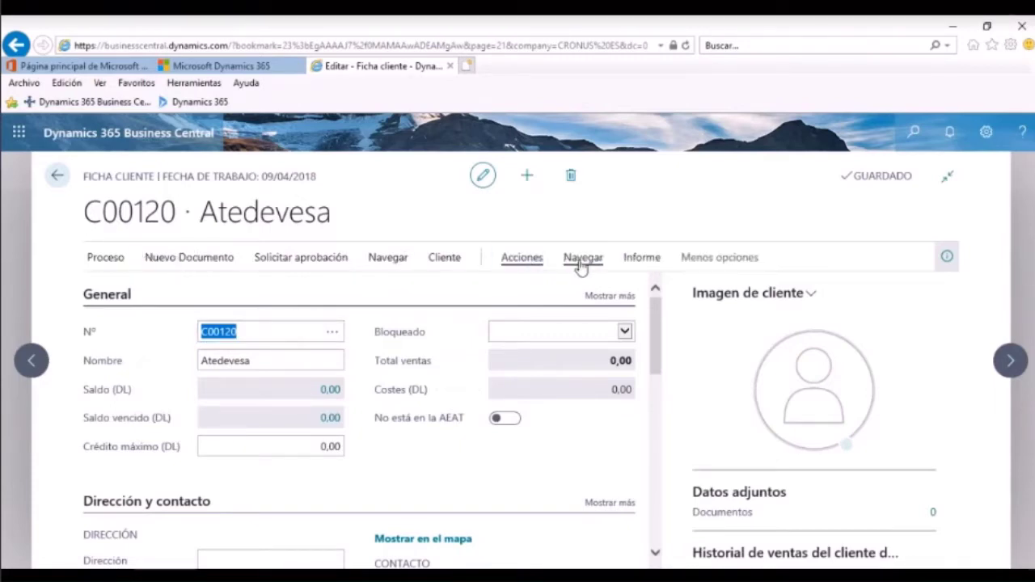
pyautogui.click(105, 261)
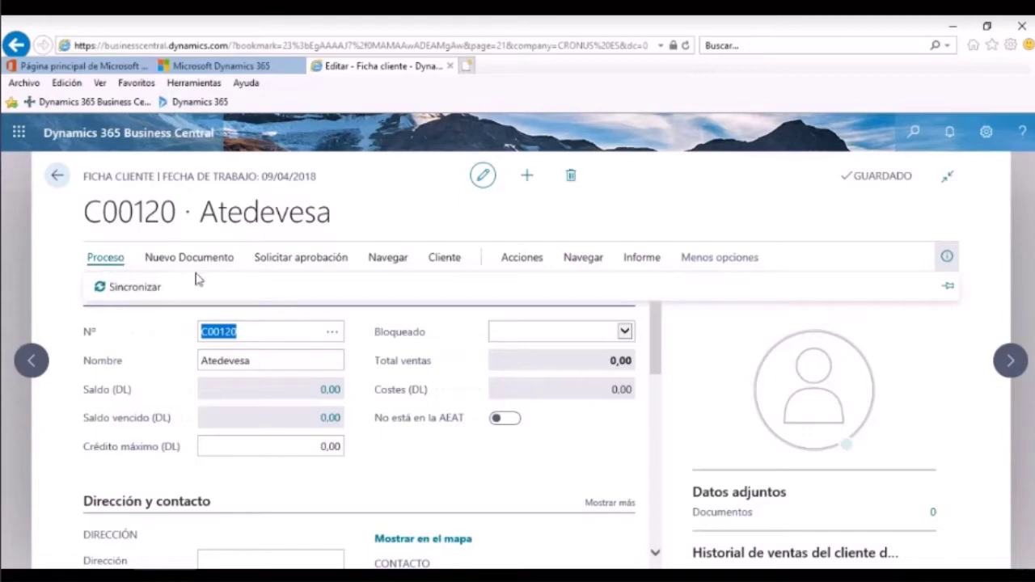
pyautogui.click(436, 263)
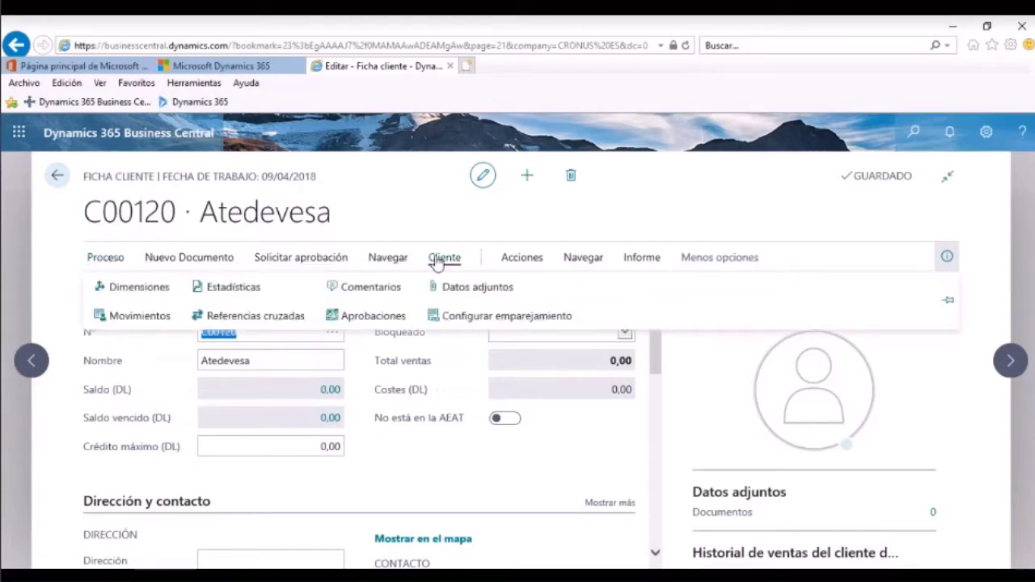
pyautogui.click(455, 315)
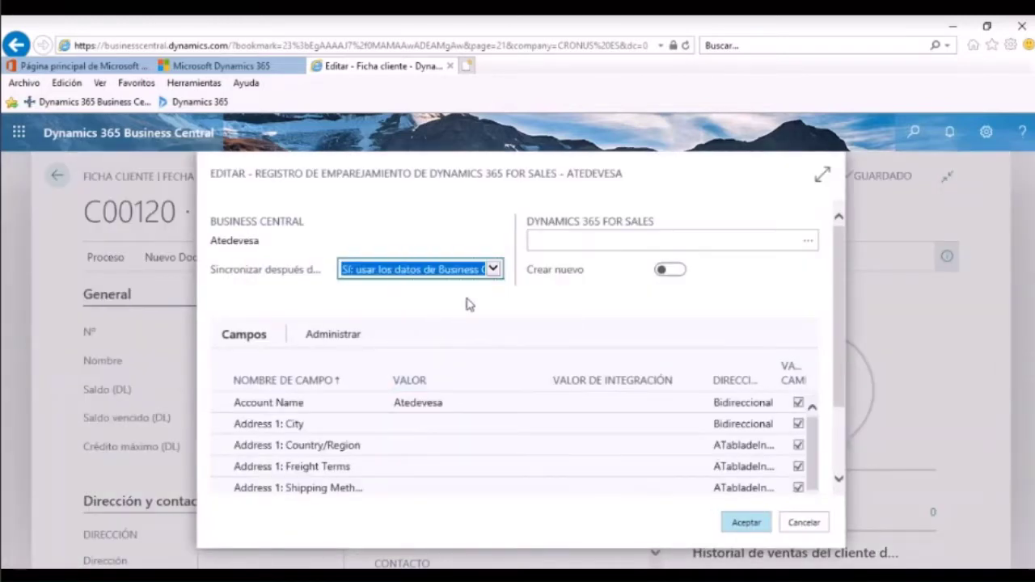
pyautogui.click(671, 272)
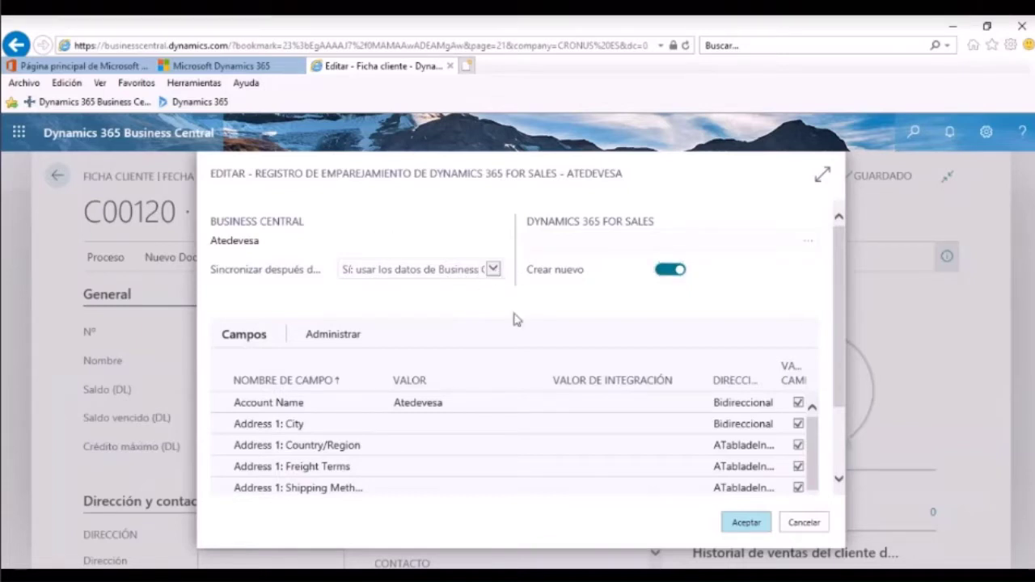
pyautogui.click(745, 524)
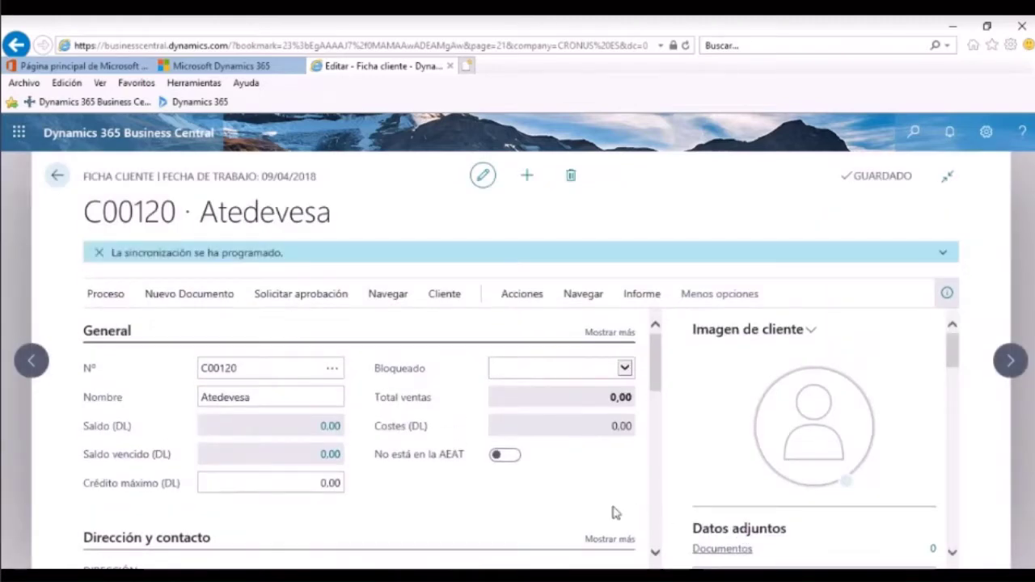
# Switch to Dynamics 365 Ventas, search its records for "ated", and open the Atedevesa account.
pyautogui.click(221, 66)
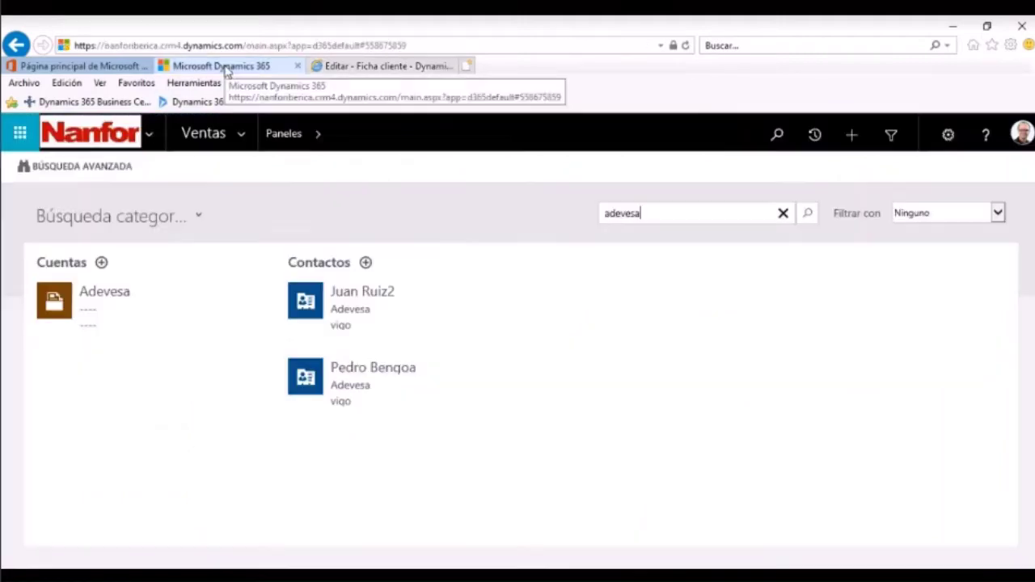
pyautogui.doubleClick(629, 215)
pyautogui.write('a')
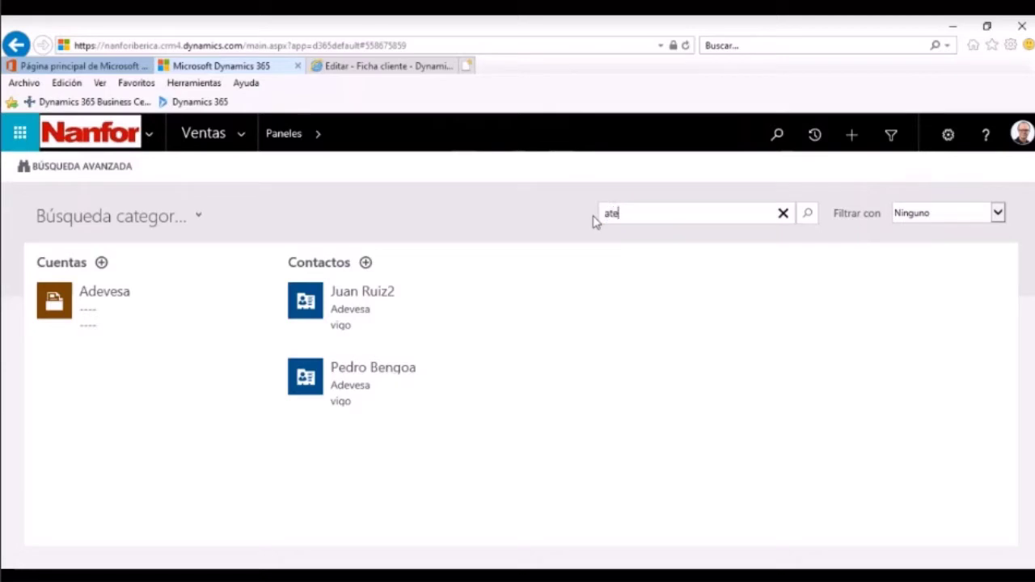
pyautogui.write('ted')
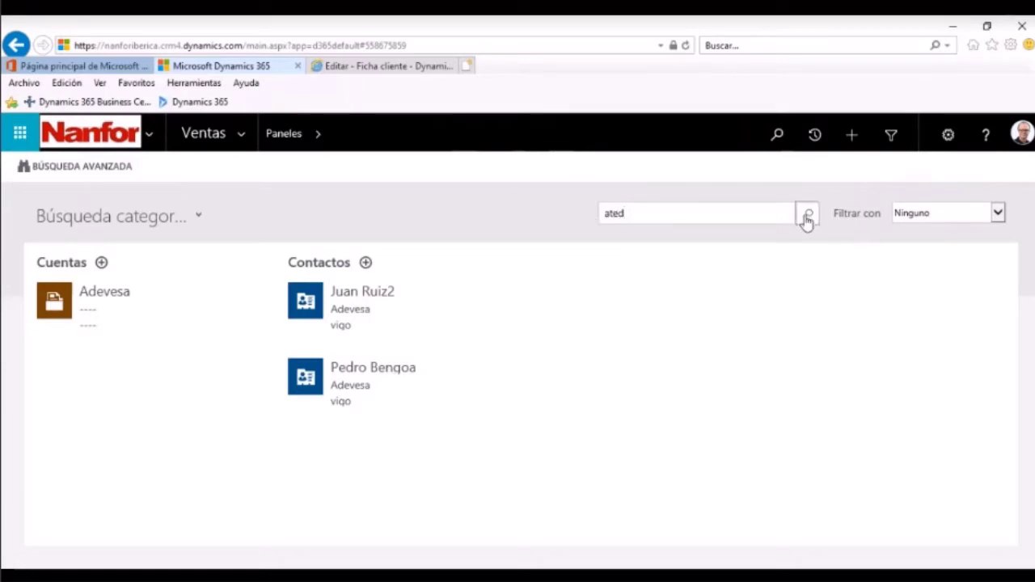
pyautogui.click(807, 214)
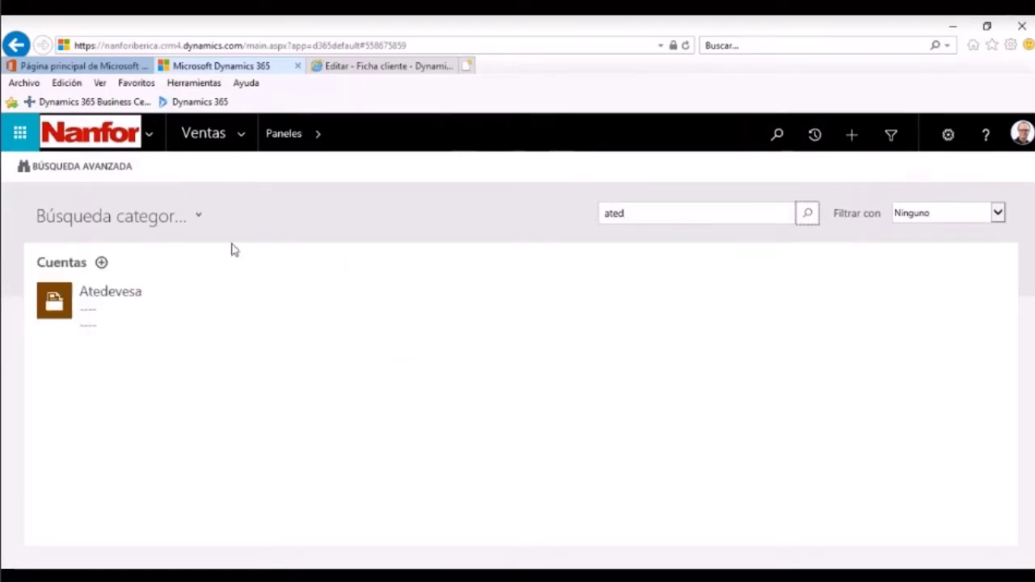
pyautogui.click(70, 304)
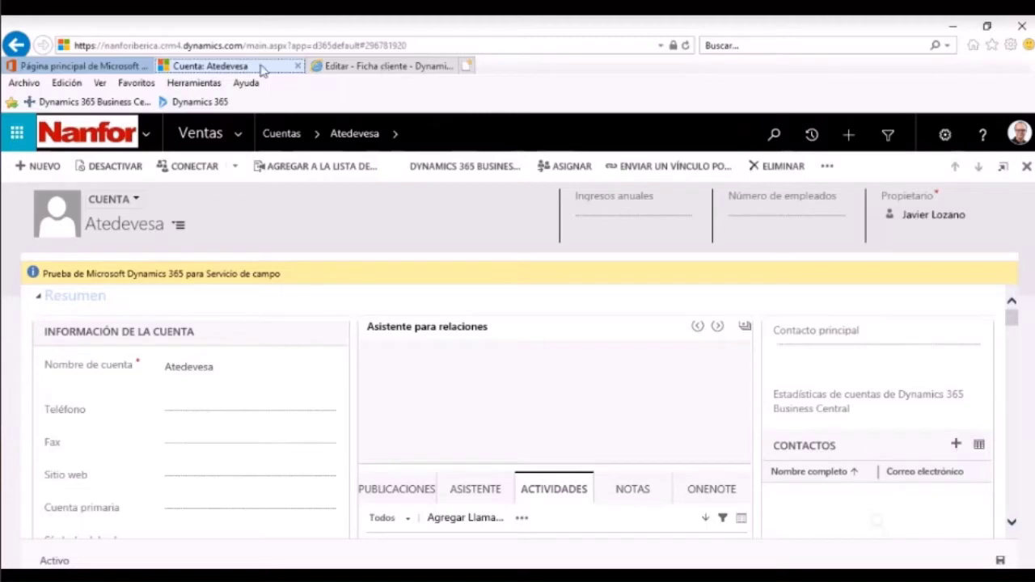
# Return to the Atedevesa customer card in Business Central and open its contacts by searching for "contacto".
pyautogui.click(362, 66)
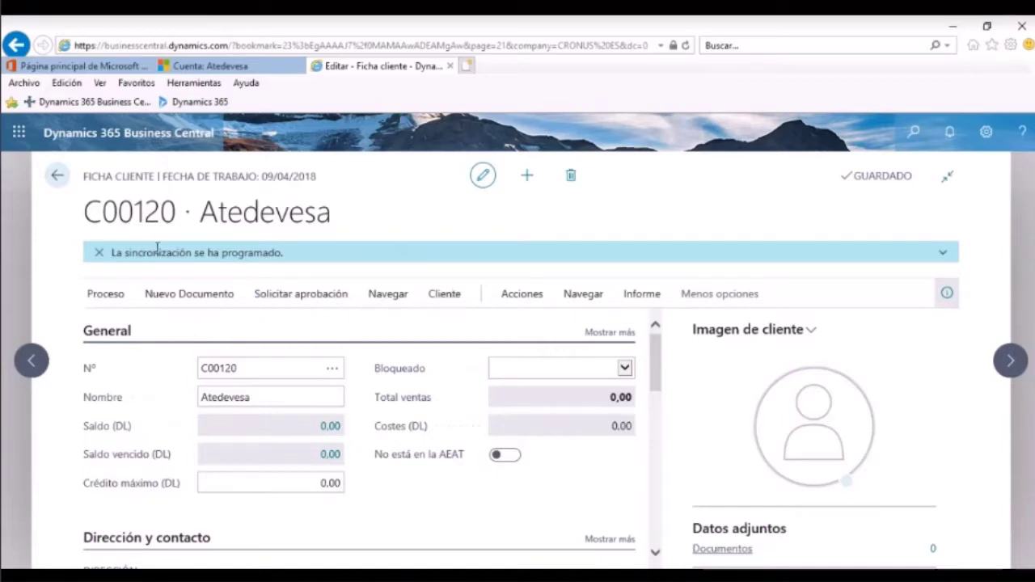
pyautogui.click(99, 254)
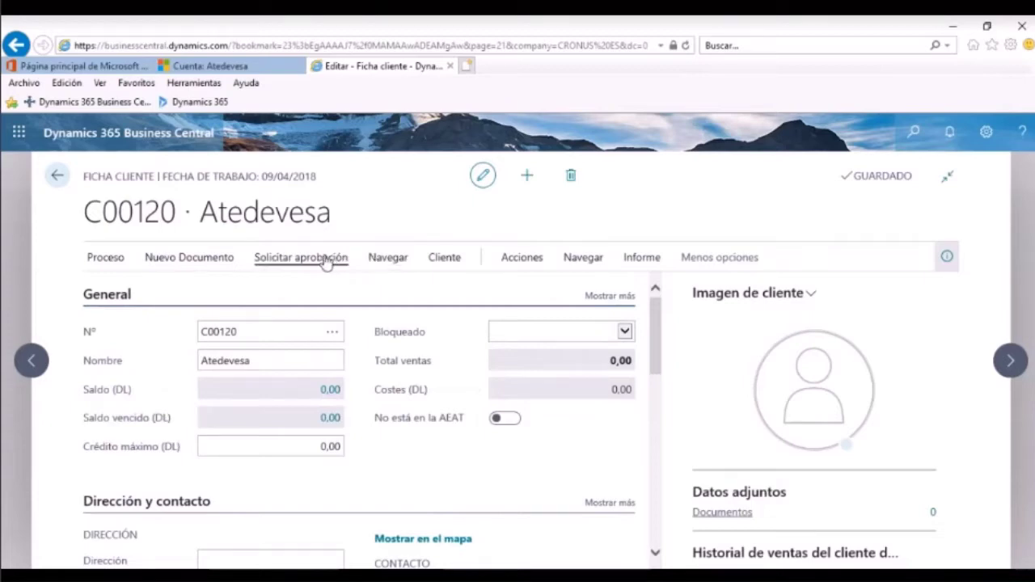
pyautogui.click(892, 127)
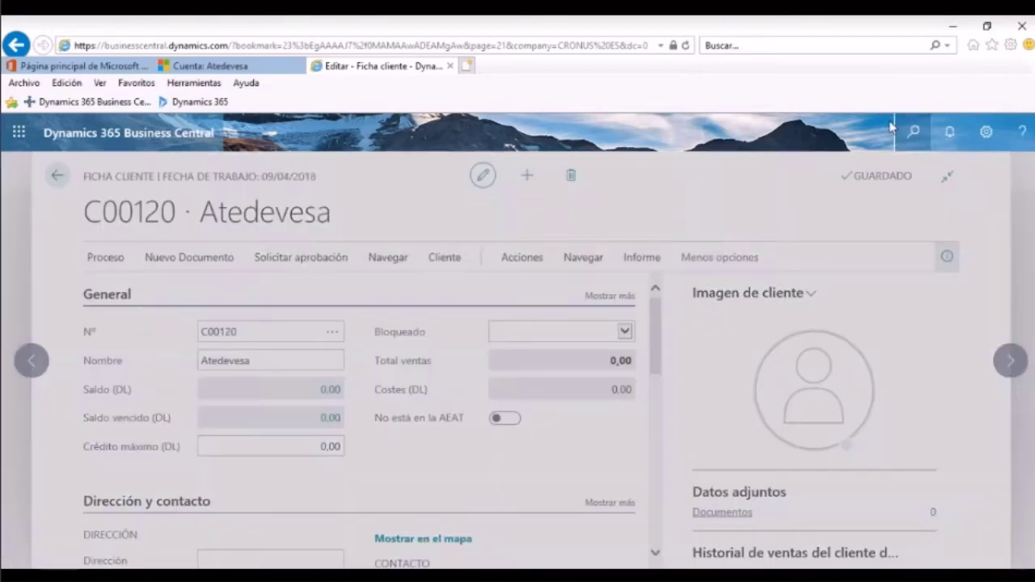
pyautogui.write('contacto')
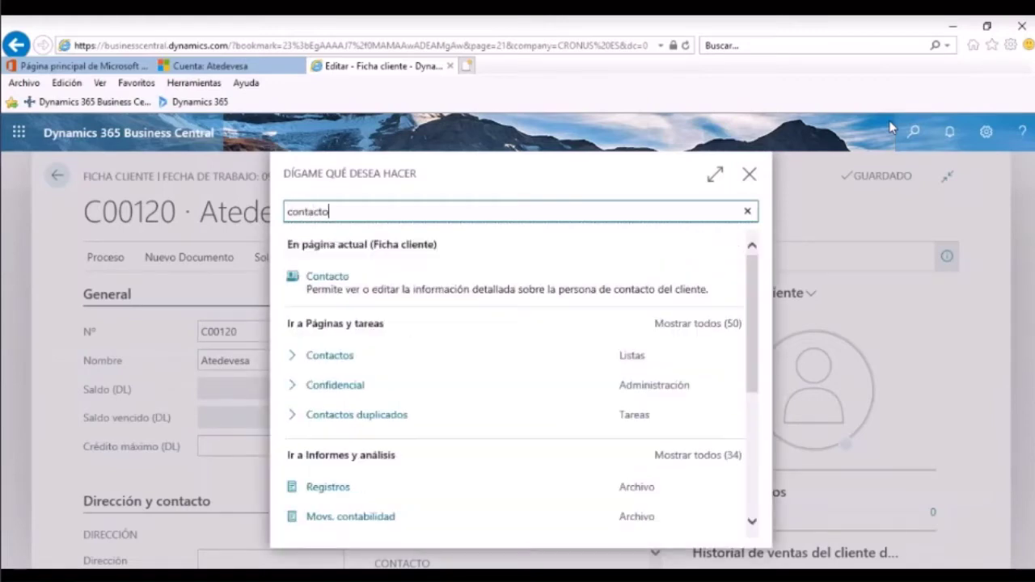
pyautogui.click(344, 284)
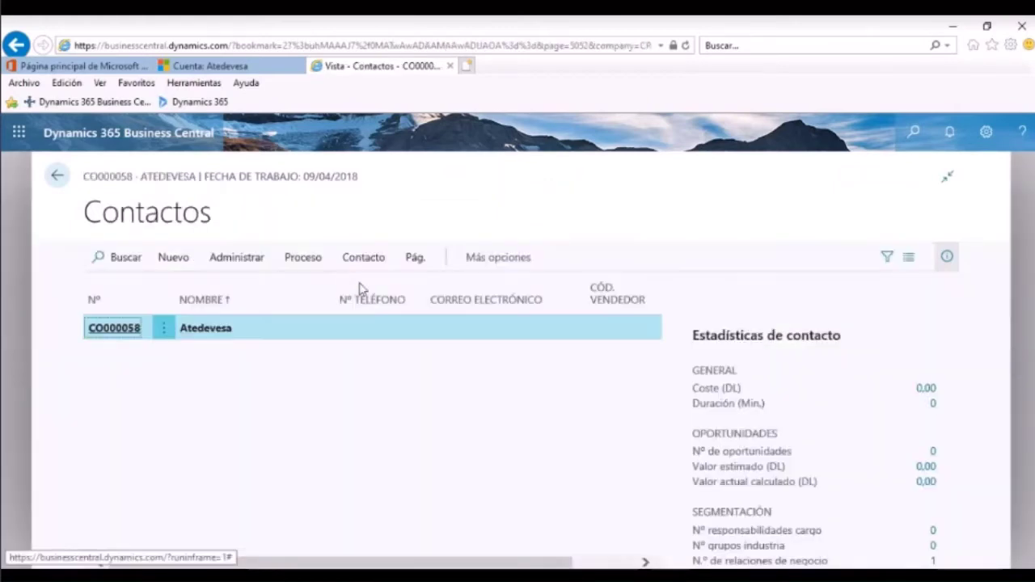
# Create a Persona contact for Atedevesa, entering the contact's full name, and return to the Contactos list.
pyautogui.click(180, 264)
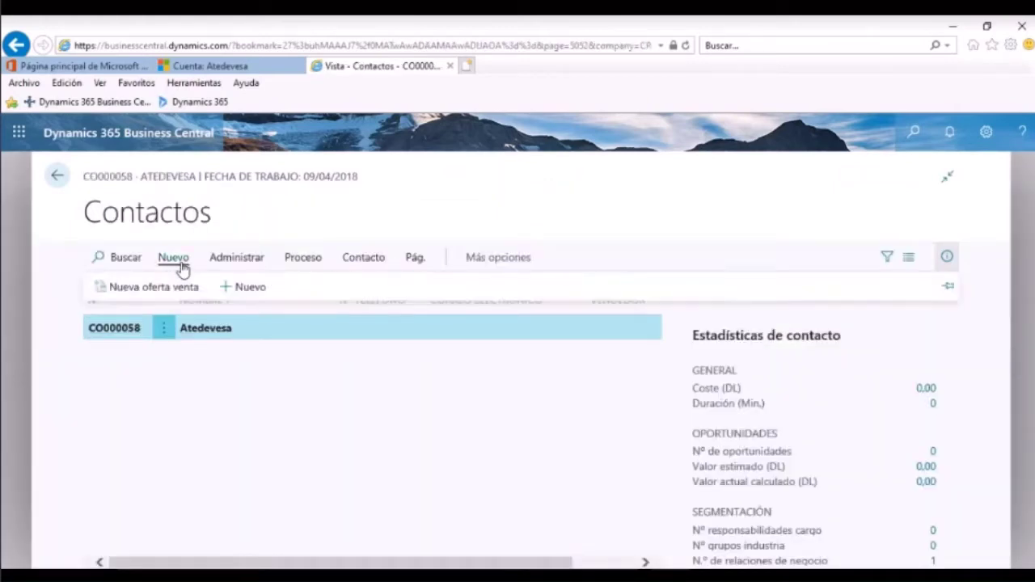
pyautogui.click(243, 290)
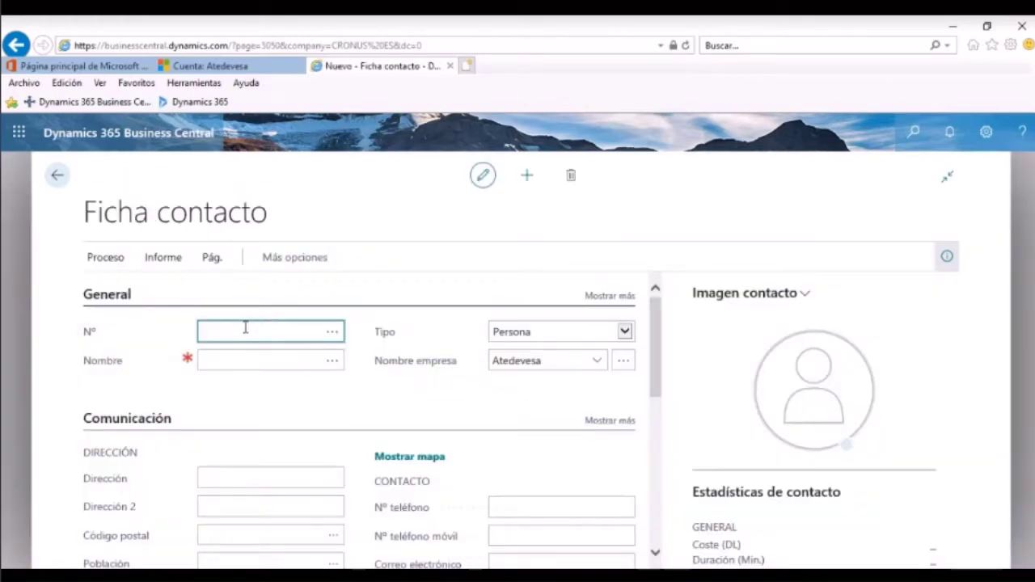
pyautogui.click(231, 361)
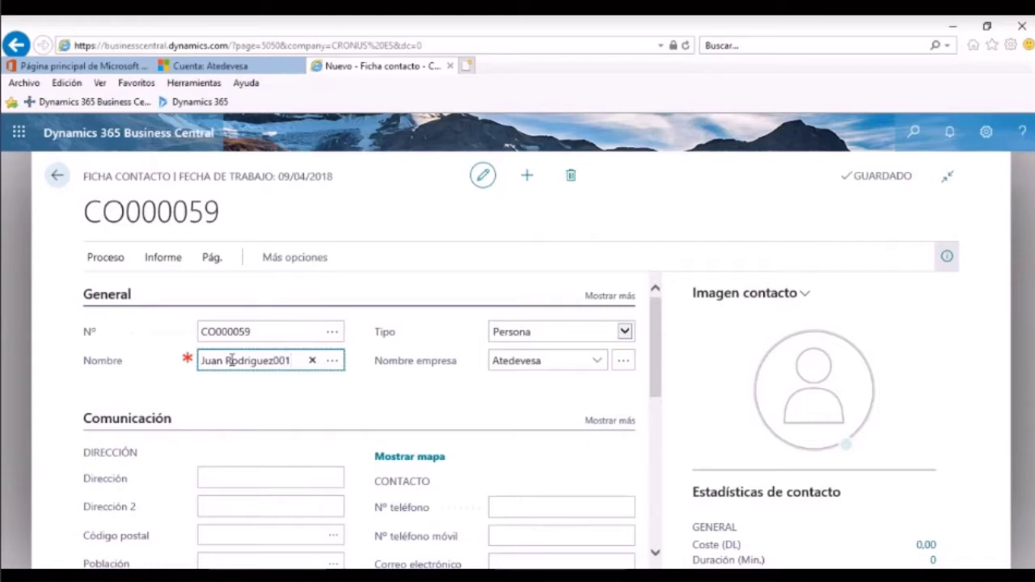
pyautogui.click(58, 176)
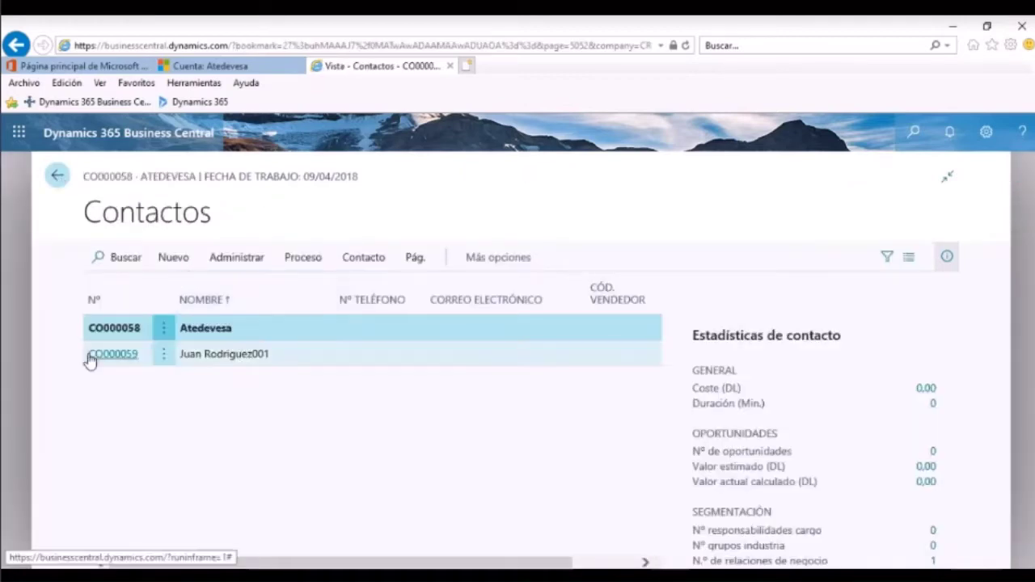
# Open the new Atedevesa contact's card and couple it with Dynamics 365 for Sales, enabling Crear nuevo, and accept the coupling.
pyautogui.click(126, 359)
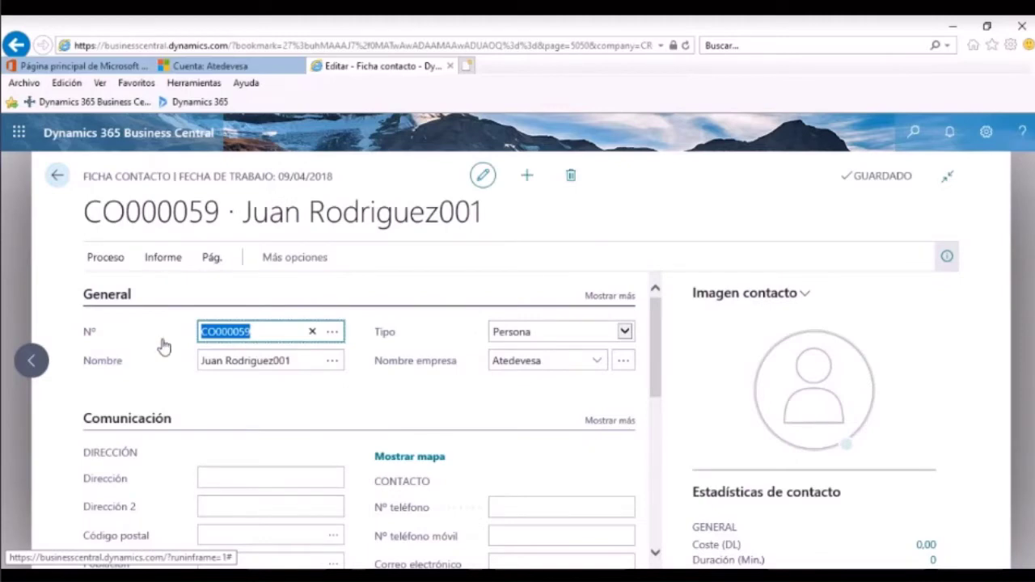
pyautogui.click(290, 257)
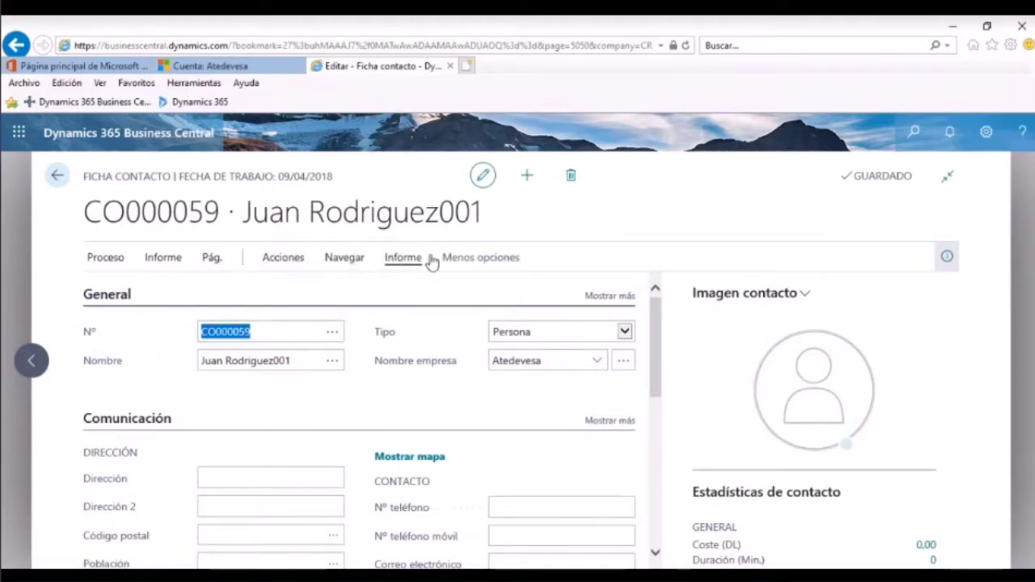
pyautogui.click(298, 264)
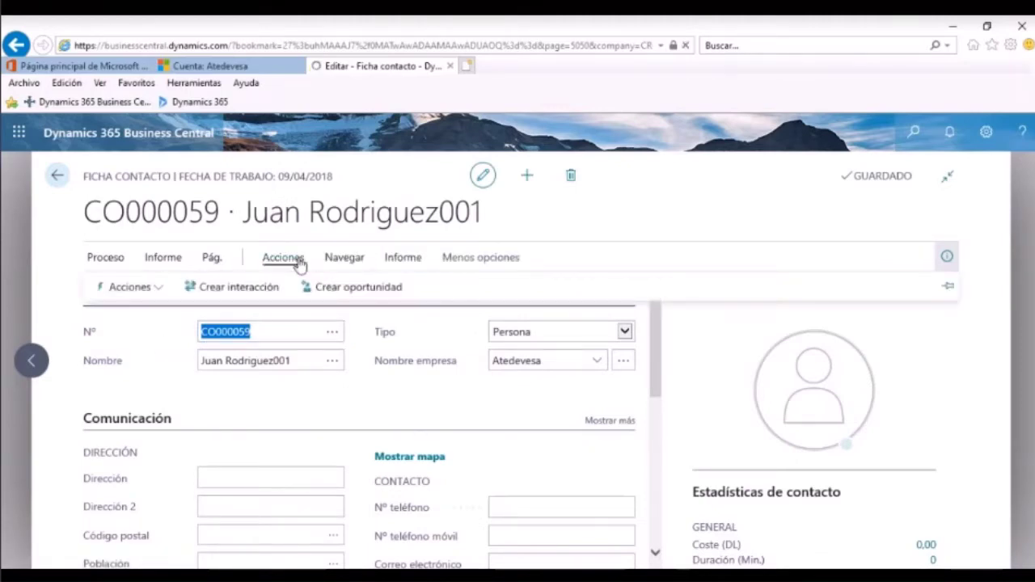
pyautogui.click(99, 263)
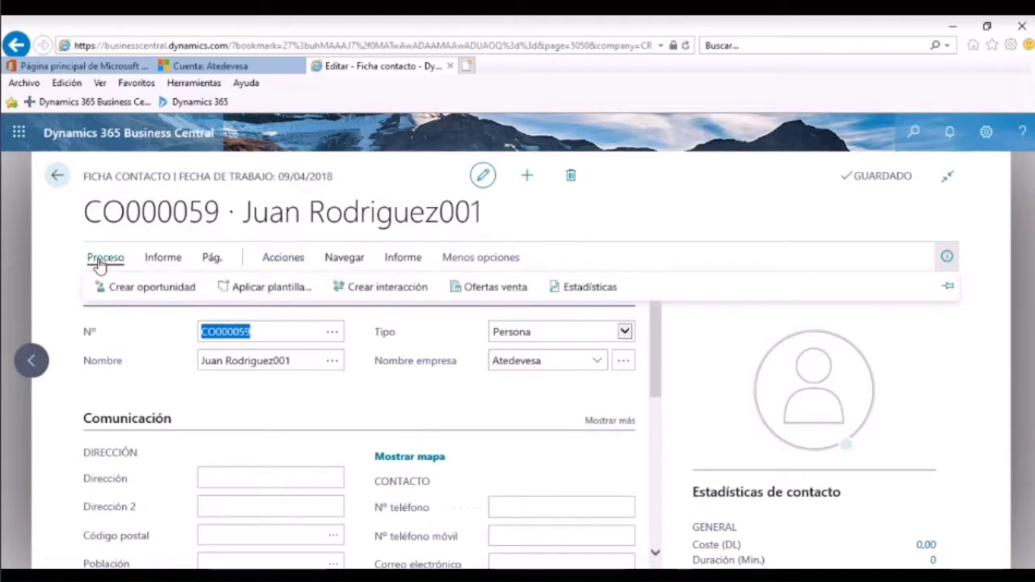
pyautogui.click(162, 260)
pyautogui.click(220, 267)
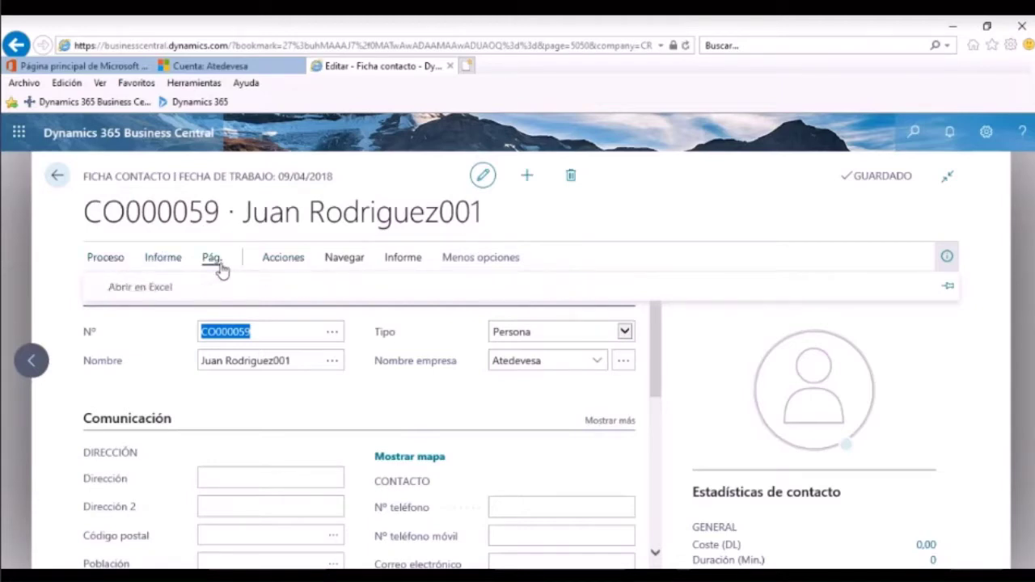
pyautogui.click(278, 266)
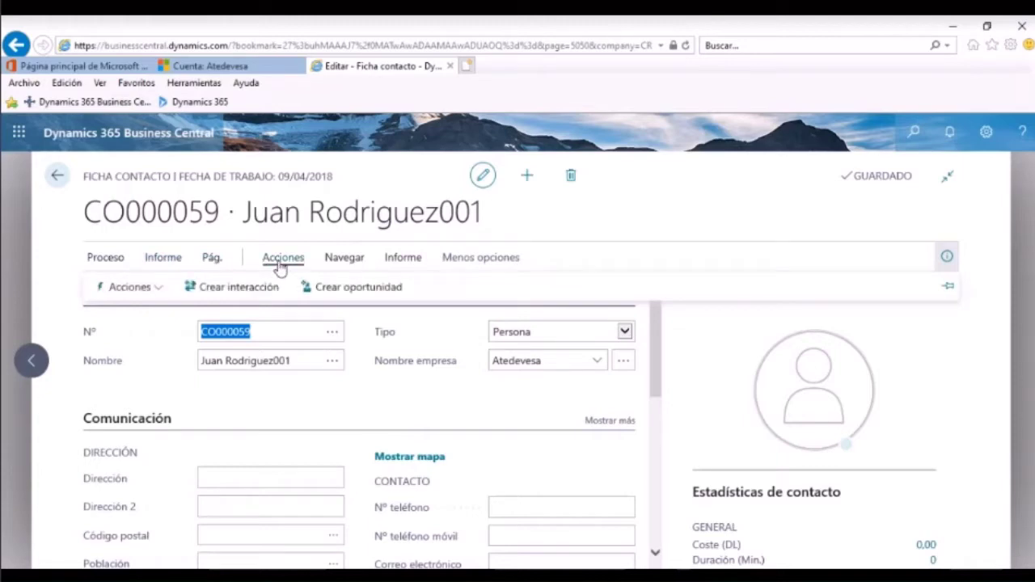
pyautogui.click(345, 269)
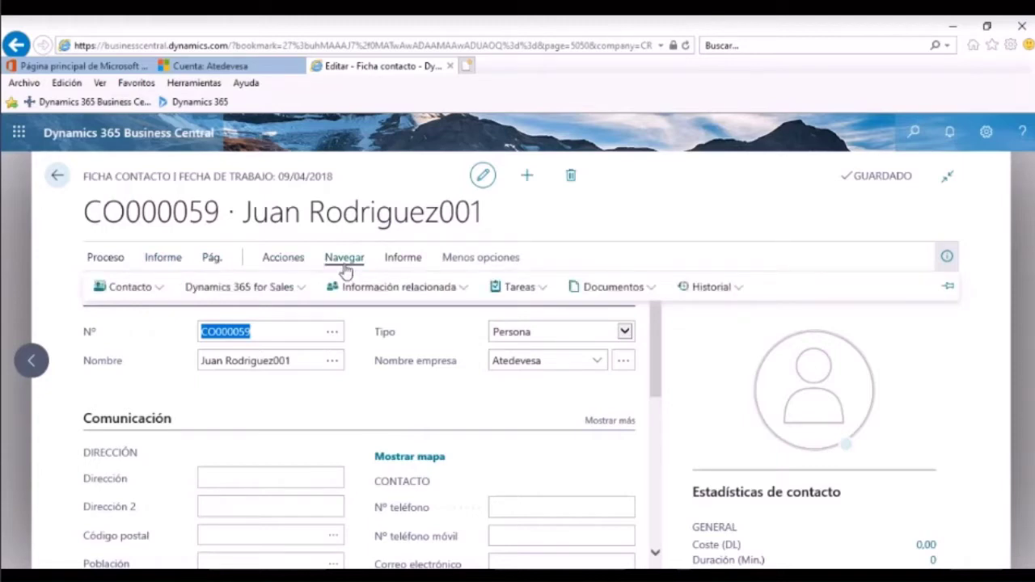
pyautogui.click(305, 292)
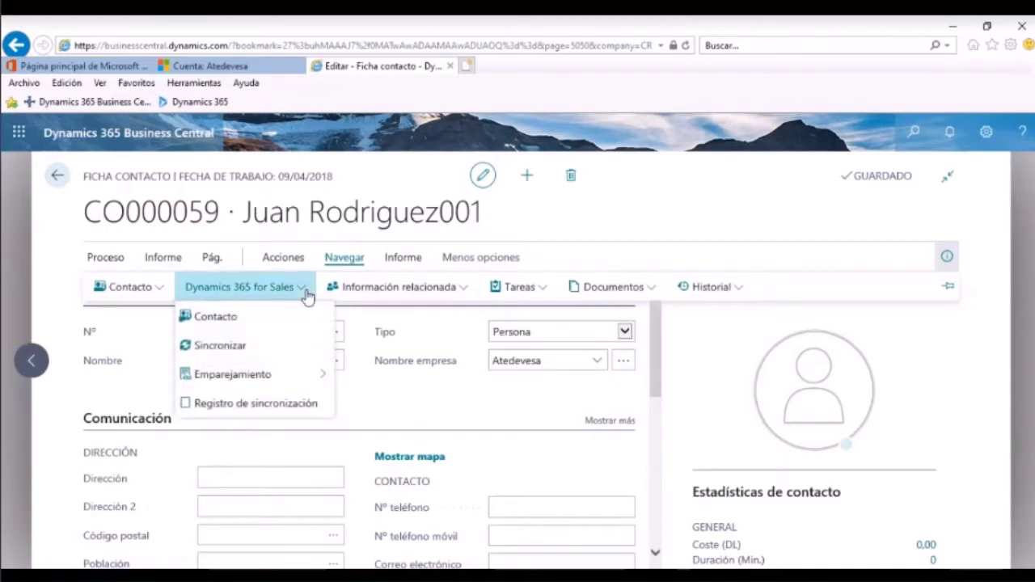
pyautogui.moveTo(296, 383)
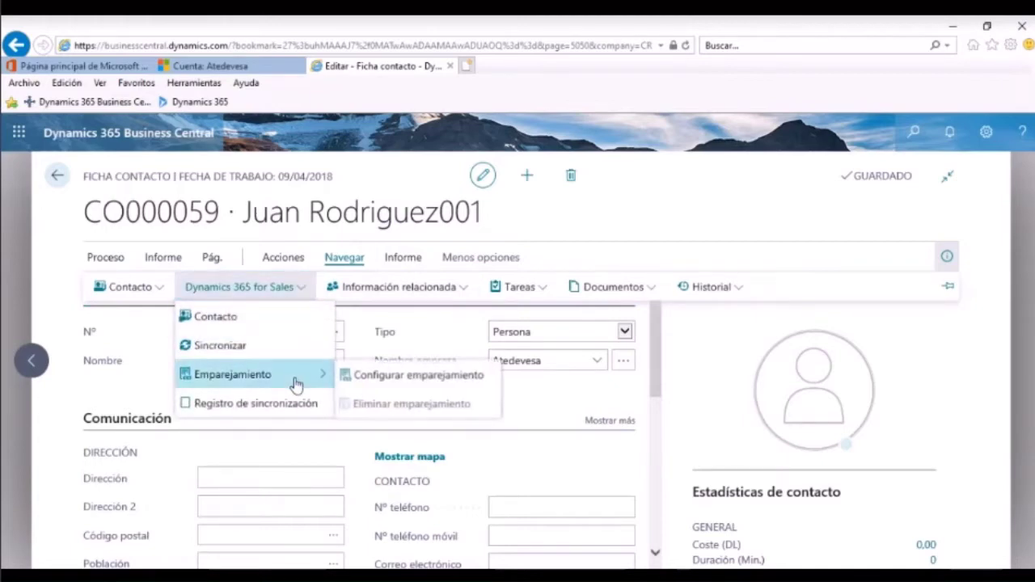
pyautogui.click(392, 382)
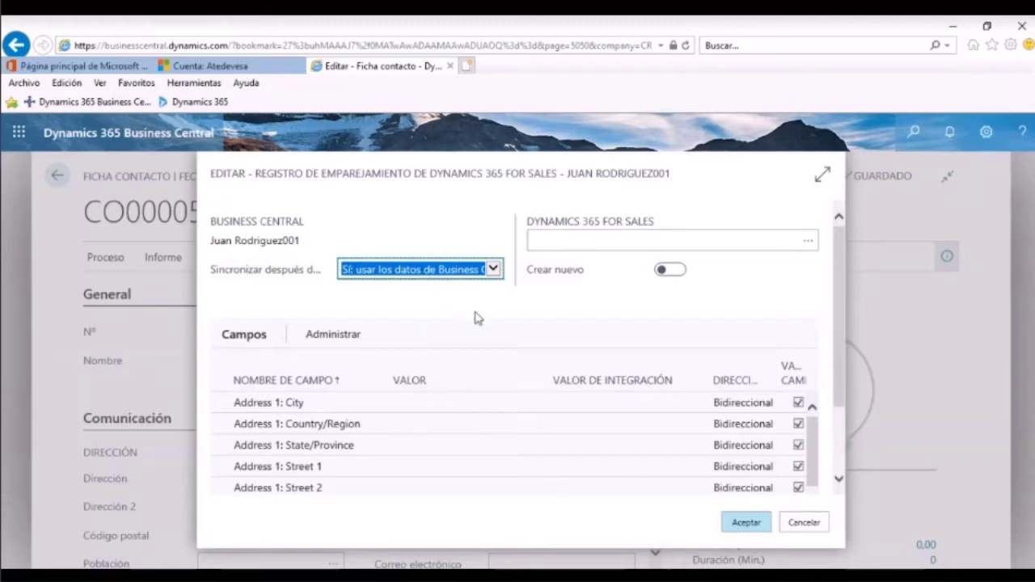
pyautogui.click(679, 272)
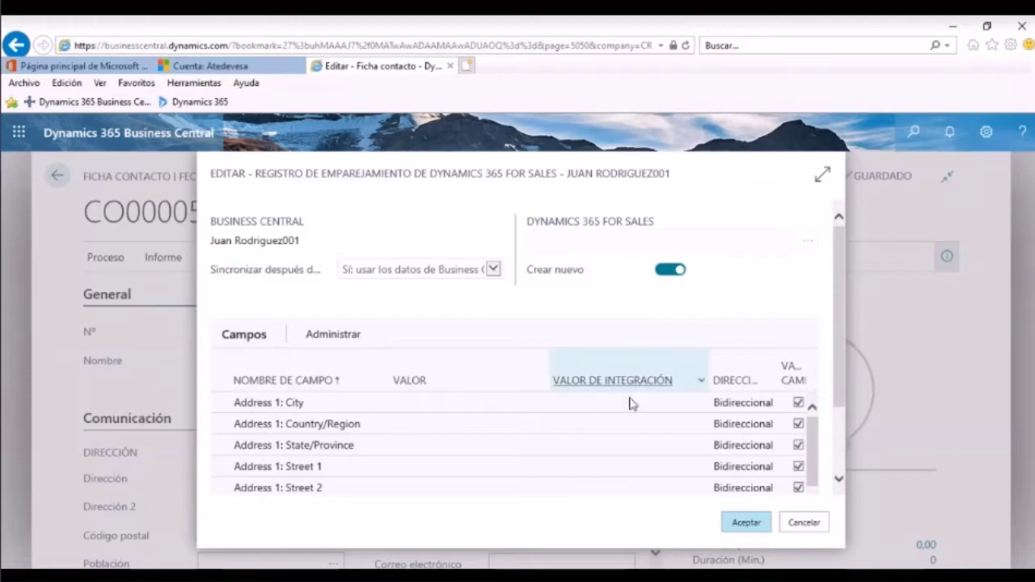
pyautogui.click(746, 523)
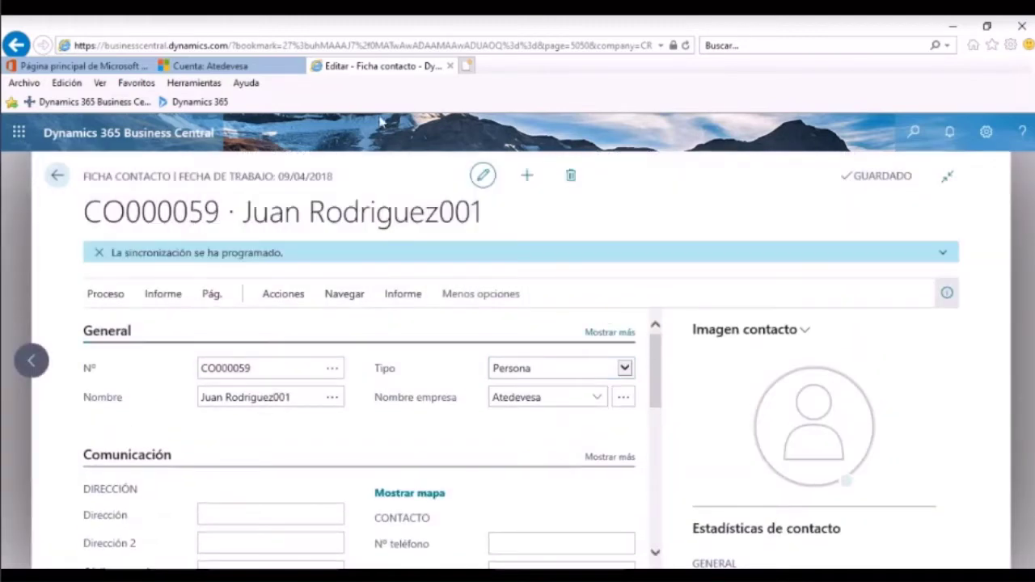
# Switch to Dynamics 365 Ventas and reload the Atedevesa account to check its contacts.
pyautogui.click(240, 69)
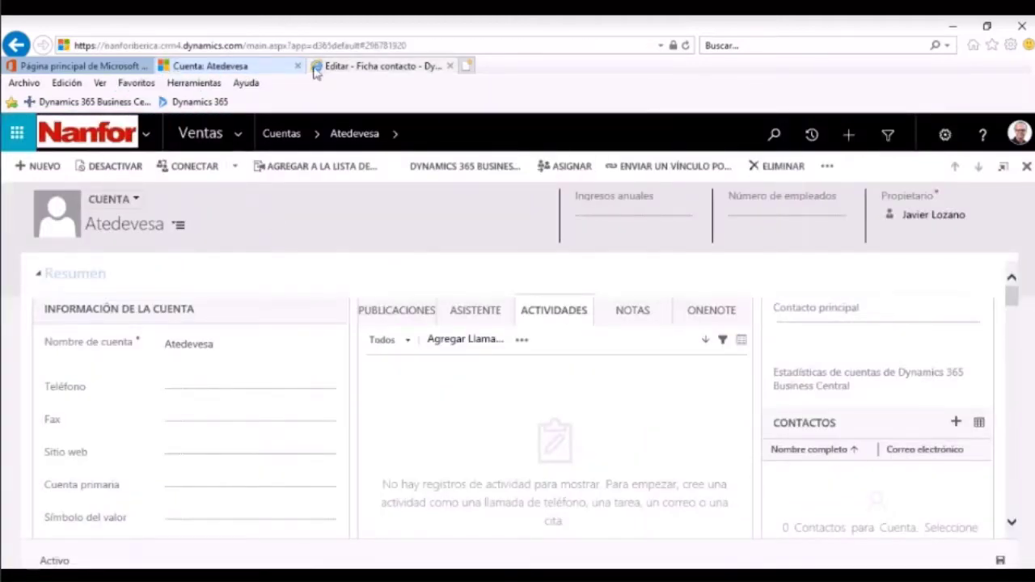
pyautogui.click(268, 44)
pyautogui.click(267, 45)
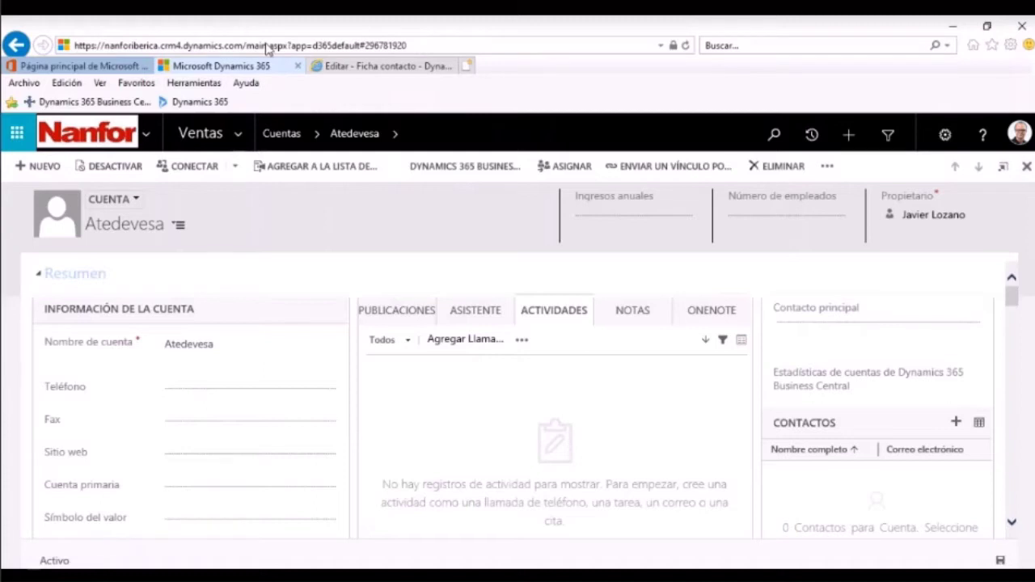
# Reopen the Atedevesa account from the Dynamics 365 Ventas search results and open the contact listed under it.
pyautogui.click(424, 46)
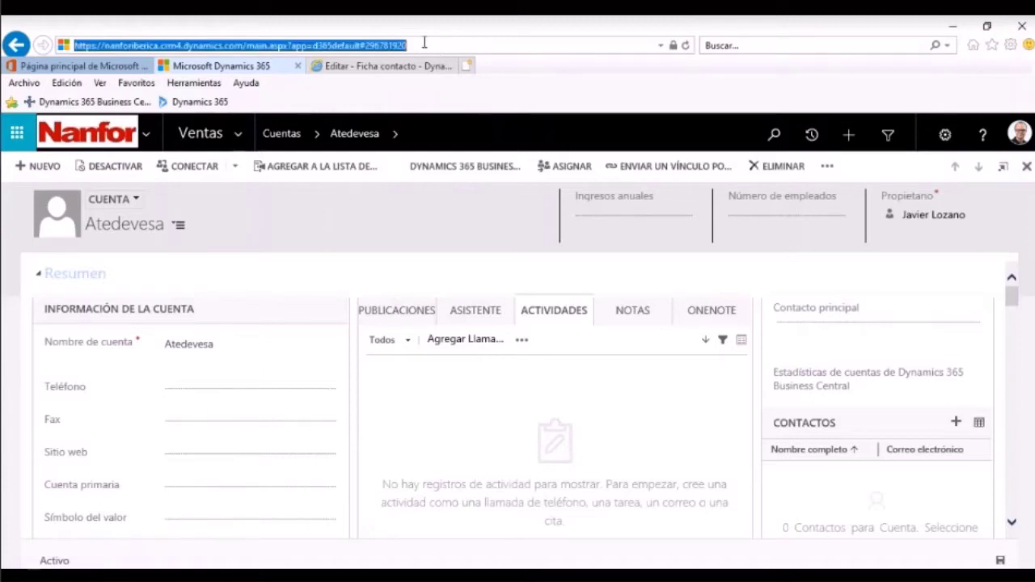
pyautogui.click(16, 44)
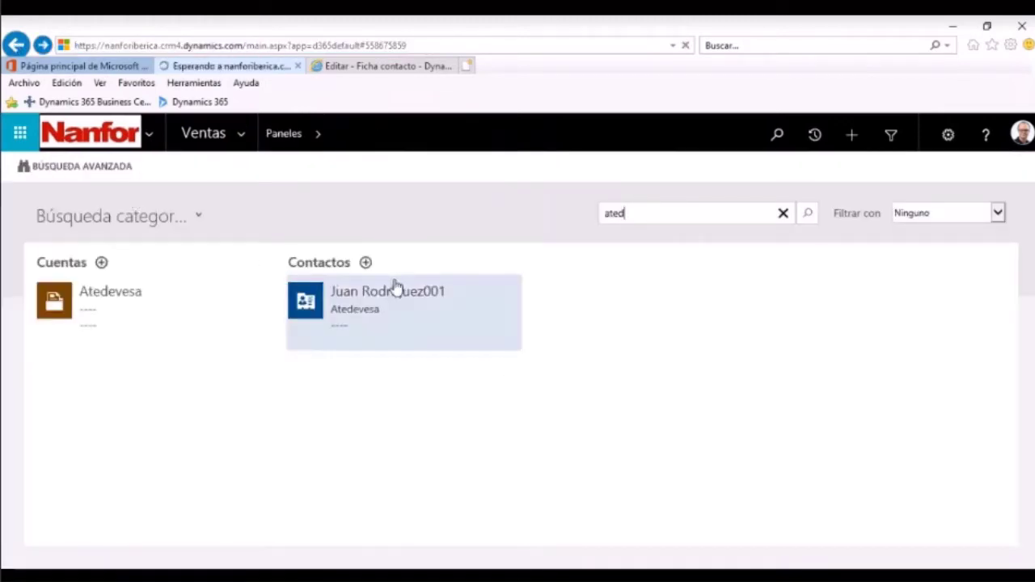
pyautogui.click(143, 300)
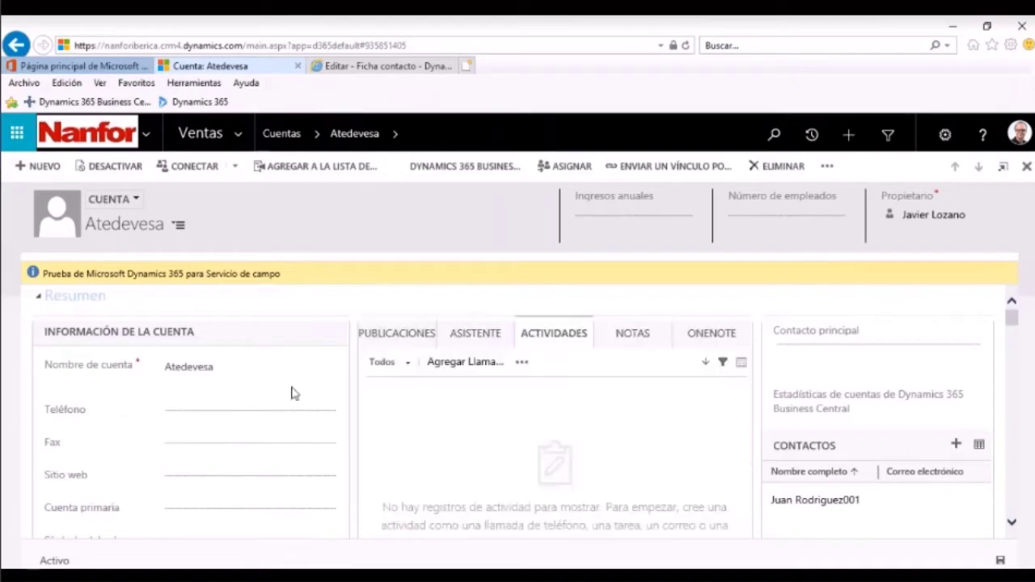
pyautogui.scroll(-1, 813, 507)
pyautogui.scroll(-3, 812, 508)
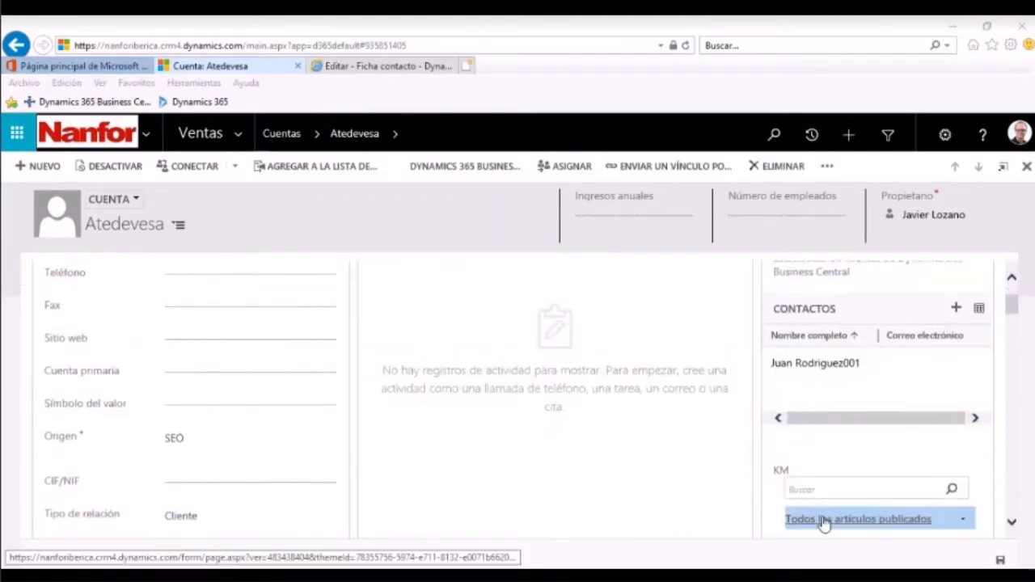
pyautogui.click(816, 368)
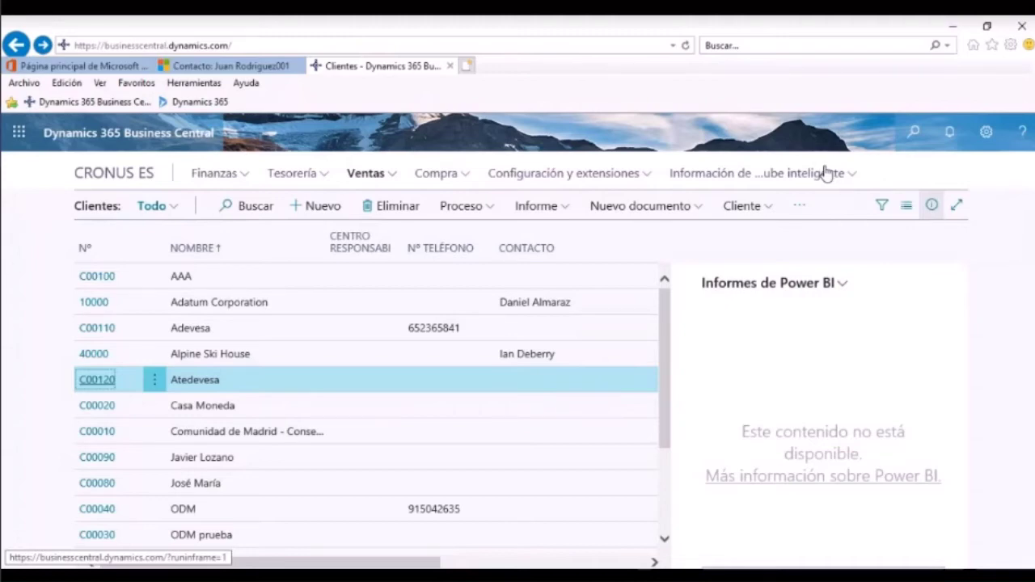
# In Business Central, open the Wide World Importers order from Pedidos de compra with the details pane hidden and send its approval request.
pyautogui.click(463, 179)
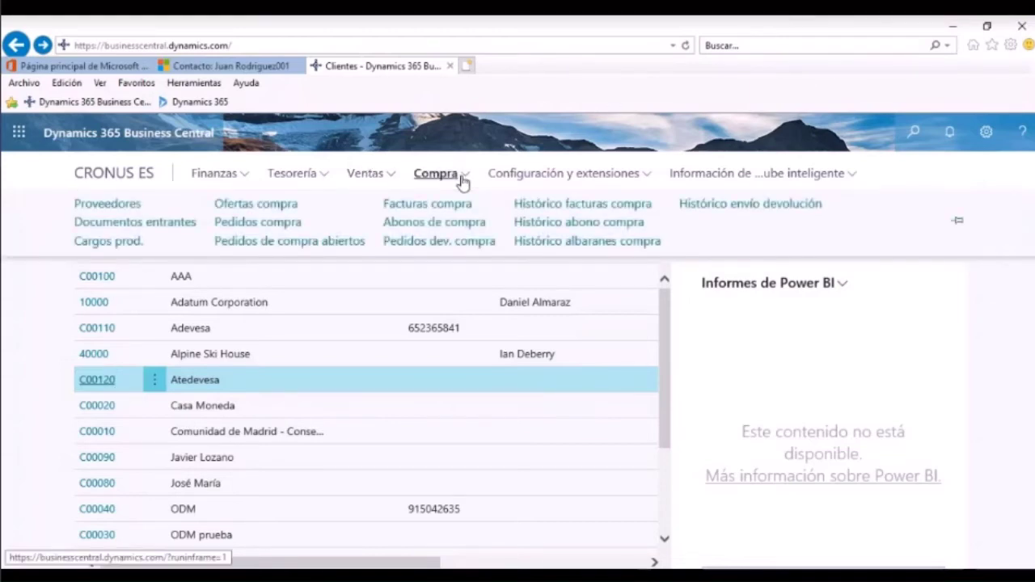
pyautogui.click(283, 223)
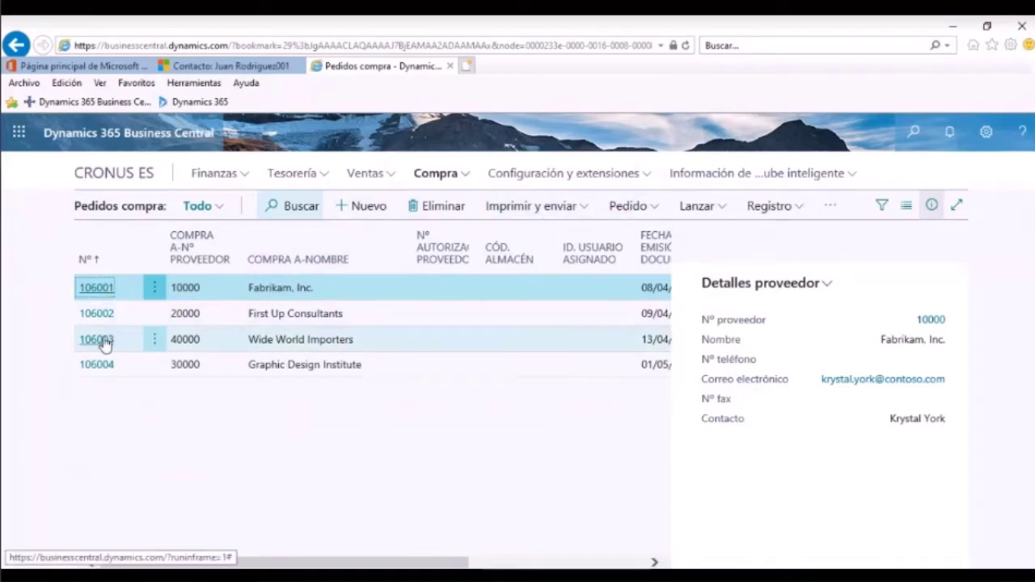
pyautogui.click(933, 206)
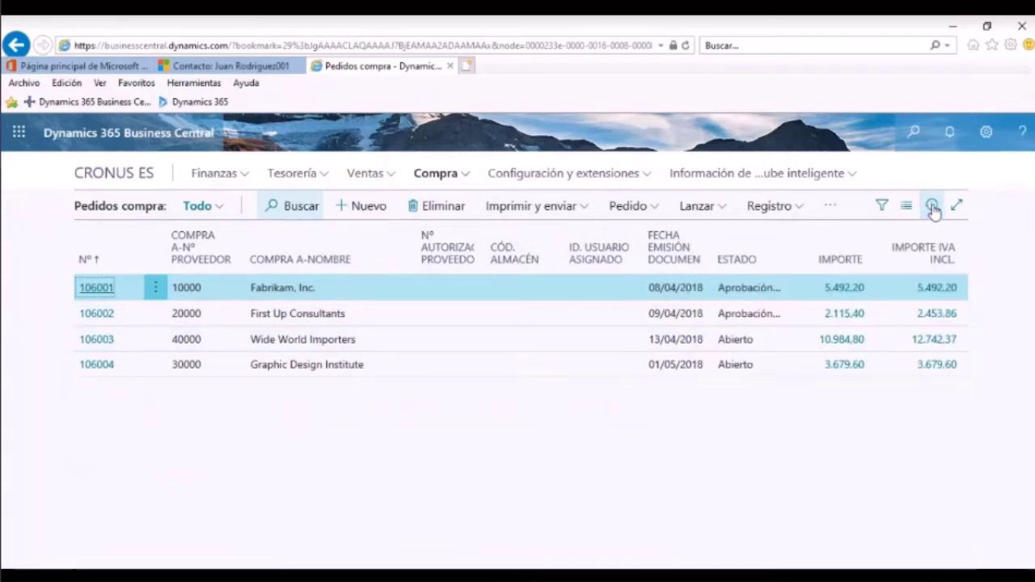
pyautogui.click(91, 346)
pyautogui.click(89, 339)
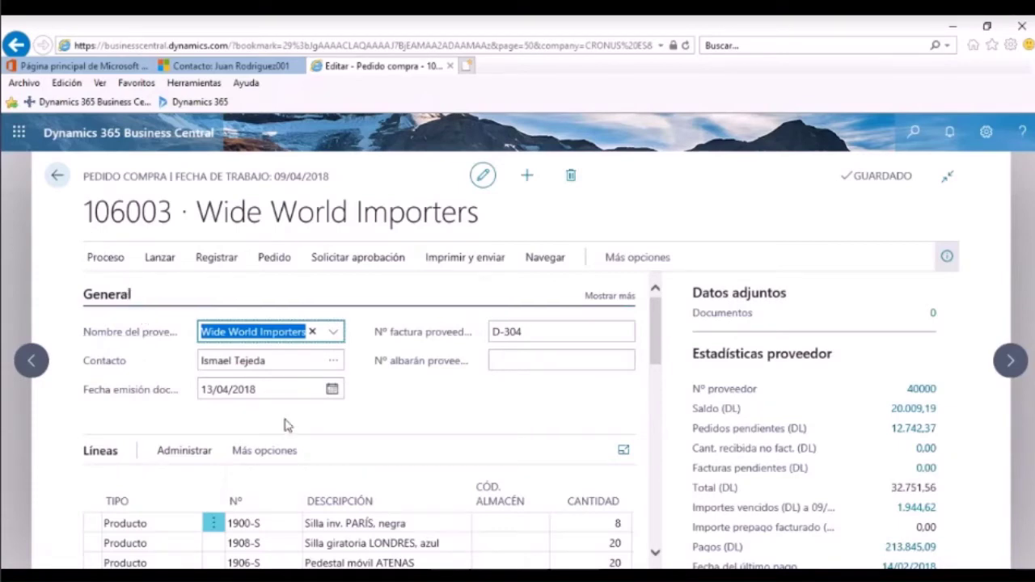
pyautogui.click(352, 258)
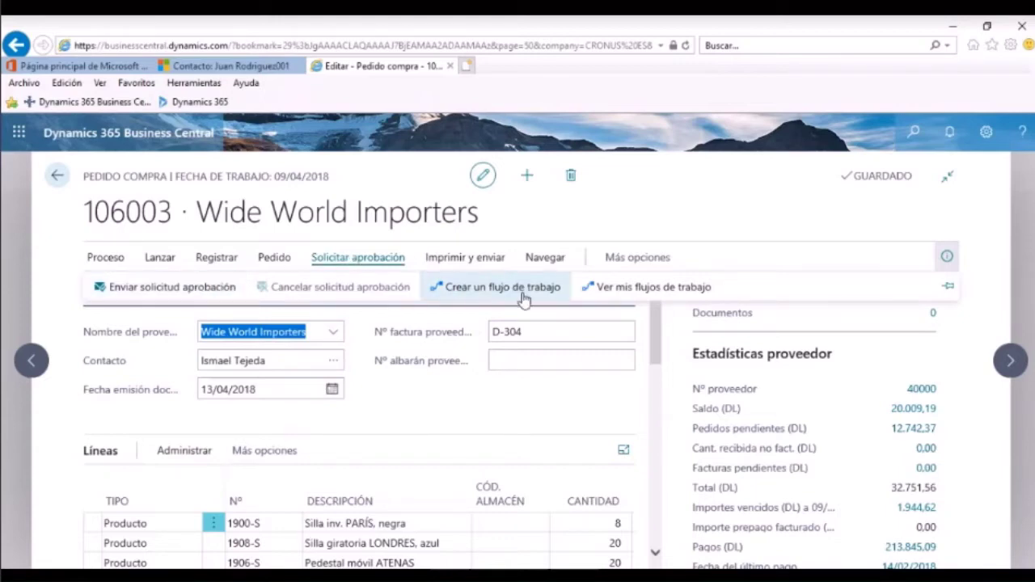
pyautogui.click(161, 296)
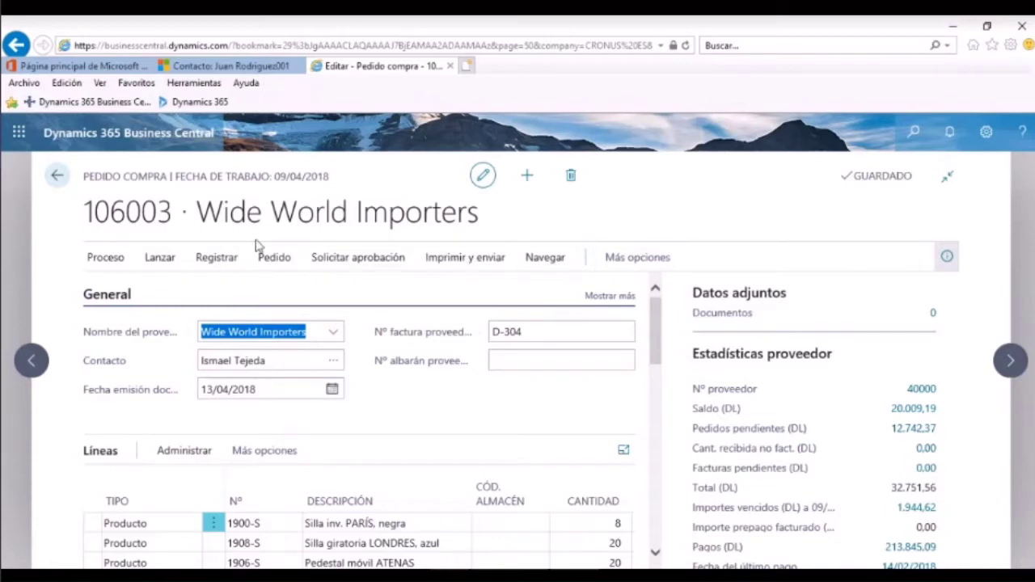
# Examine the details, connections and runs of the purchase order approval flow among the order's own workflows, and return to the flow list.
pyautogui.click(120, 257)
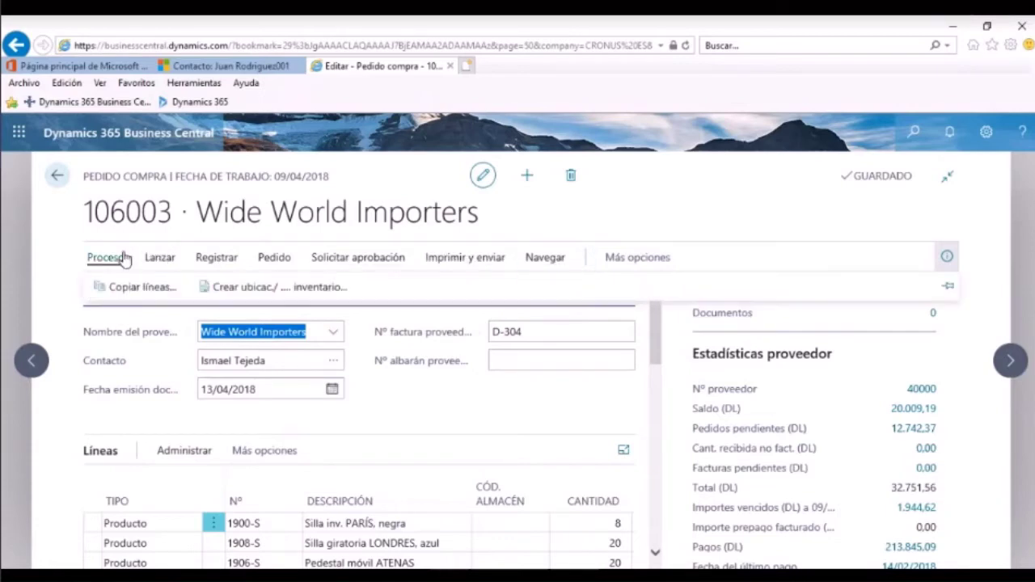
pyautogui.click(365, 258)
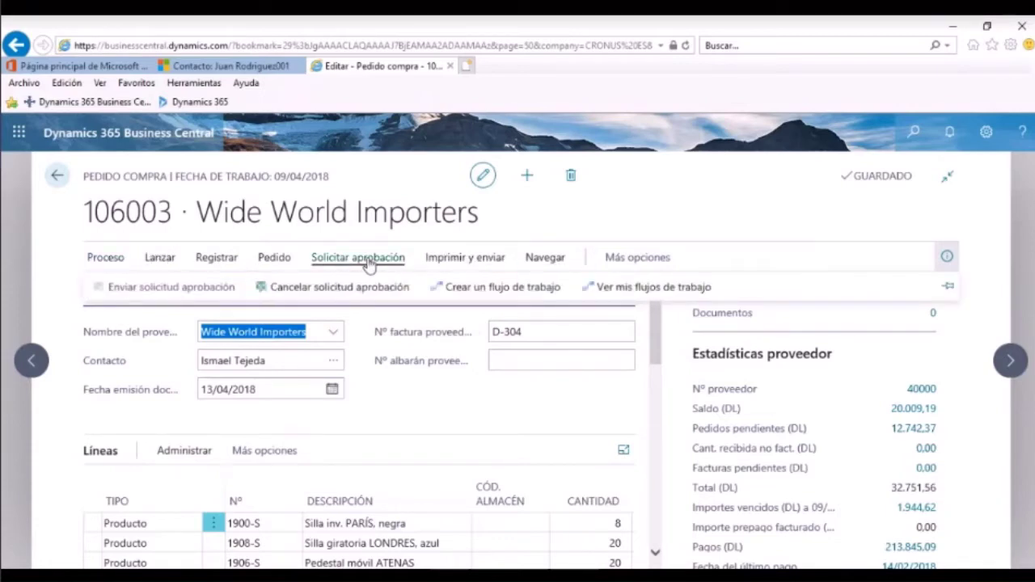
pyautogui.click(638, 287)
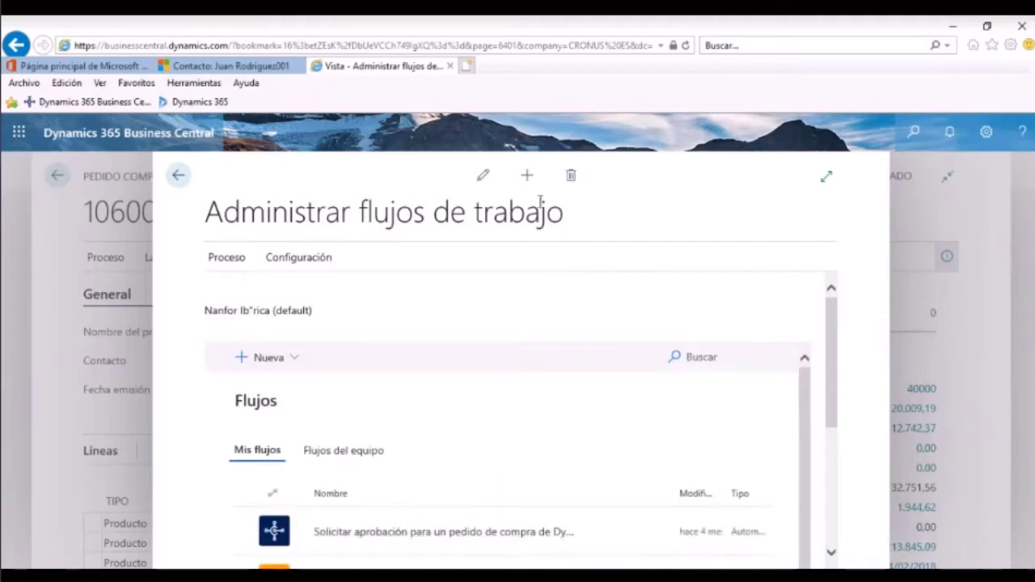
pyautogui.rightClick(18, 138)
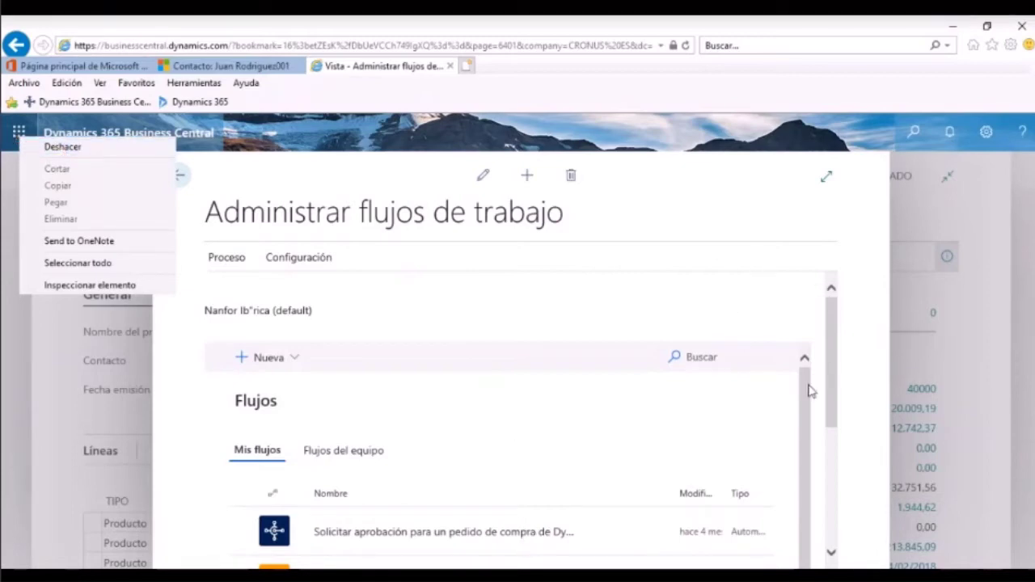
pyautogui.scroll(-2, 811, 391)
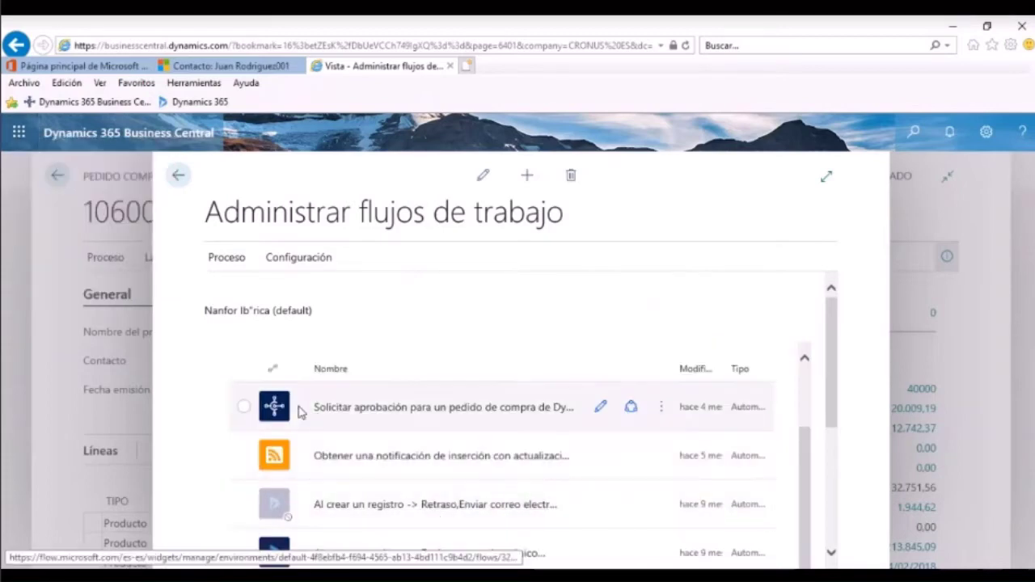
pyautogui.click(370, 416)
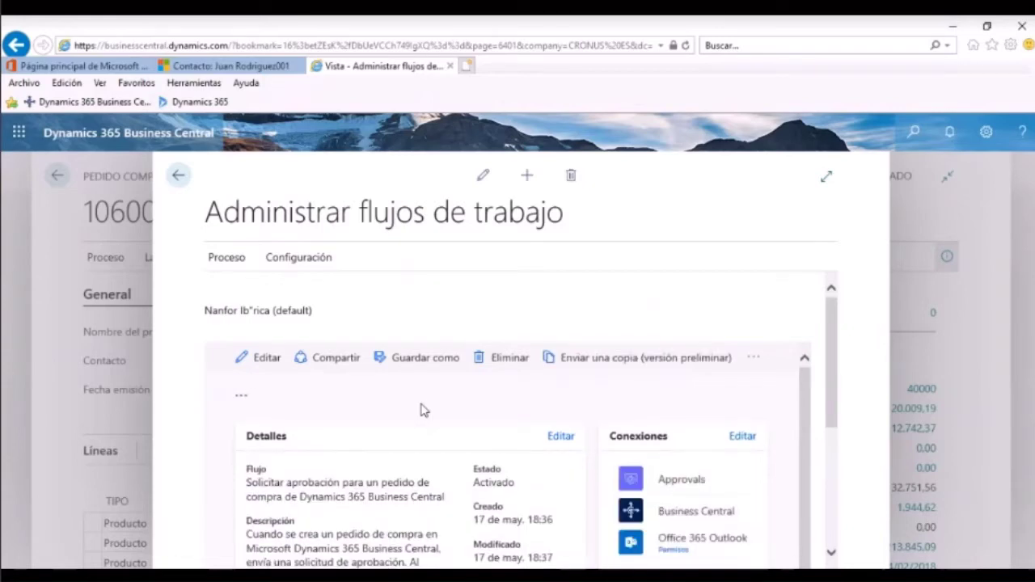
pyautogui.scroll(-1, 582, 494)
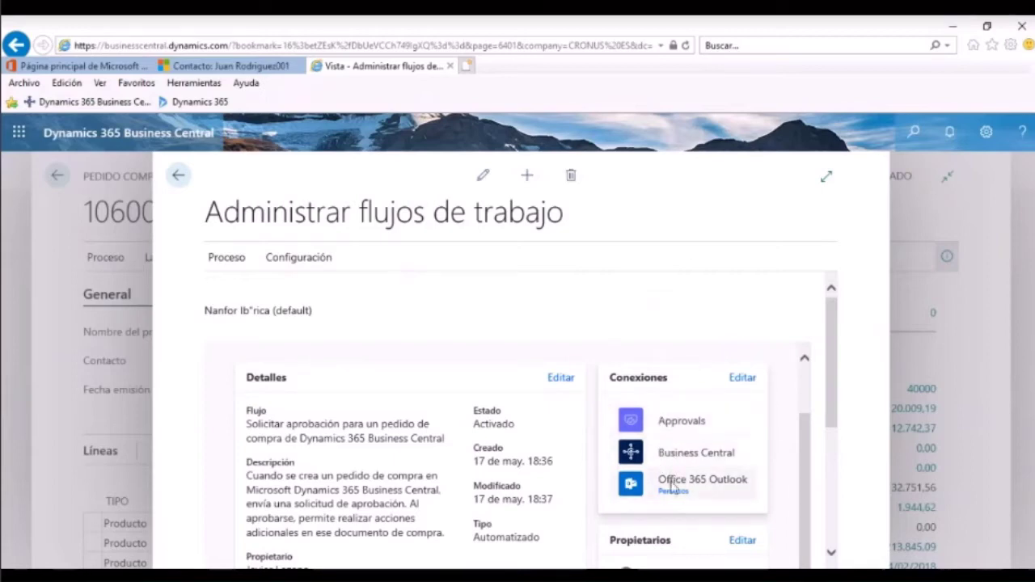
pyautogui.scroll(-3, 460, 494)
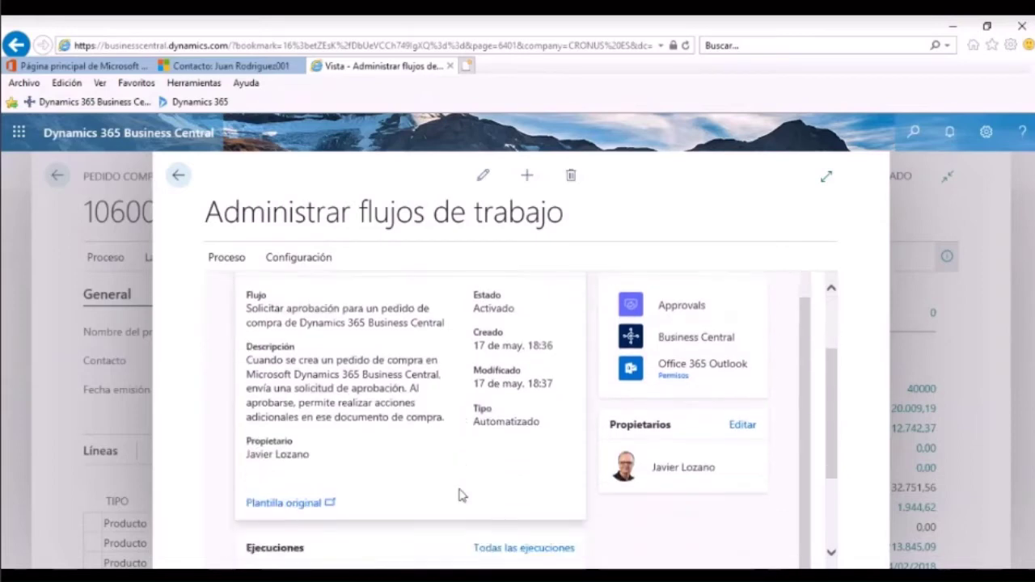
pyautogui.scroll(1, 460, 494)
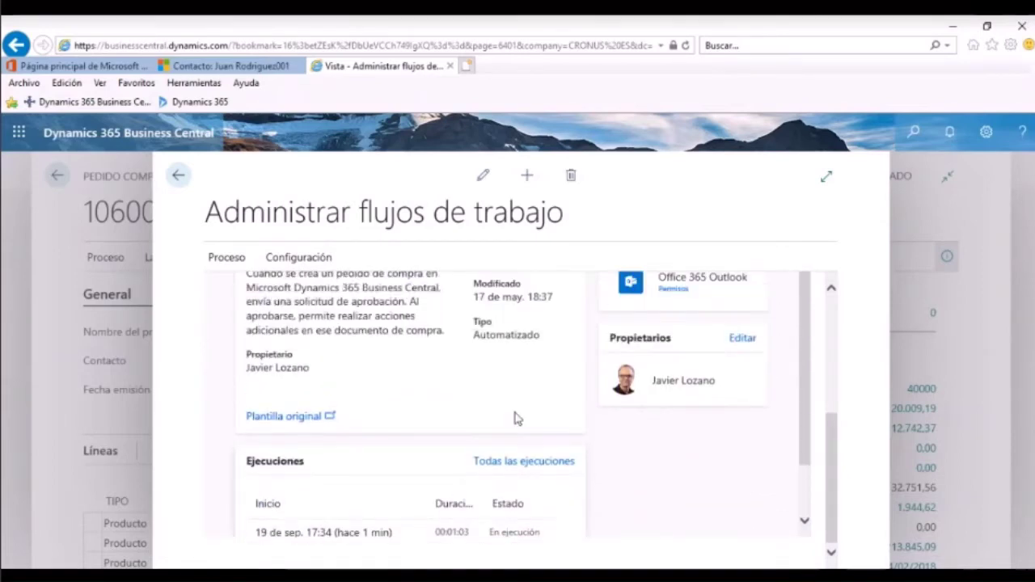
pyautogui.click(180, 177)
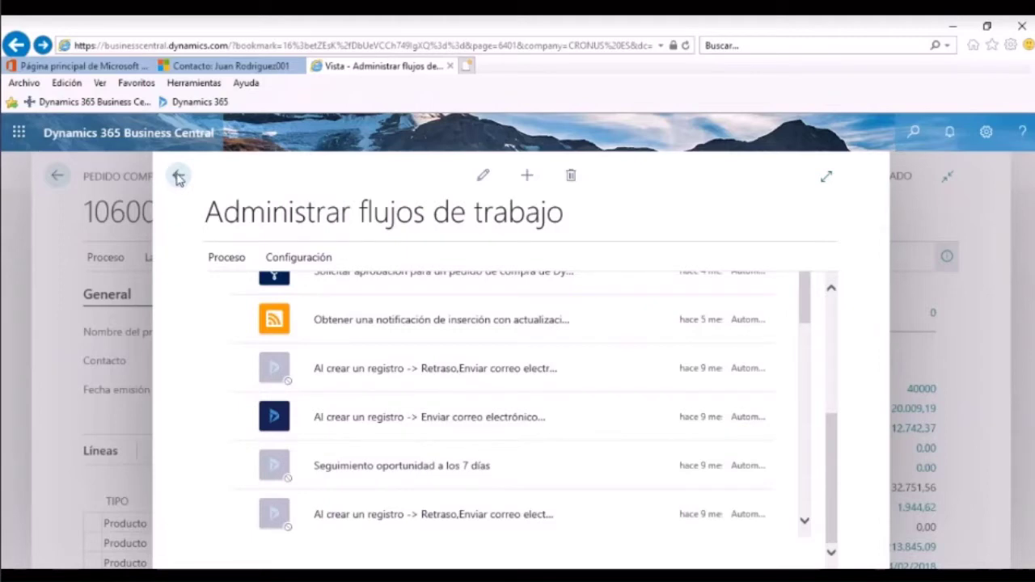
# Switch to Outlook and select the Microsoft Flow approval request message in the inbox.
pyautogui.click(18, 131)
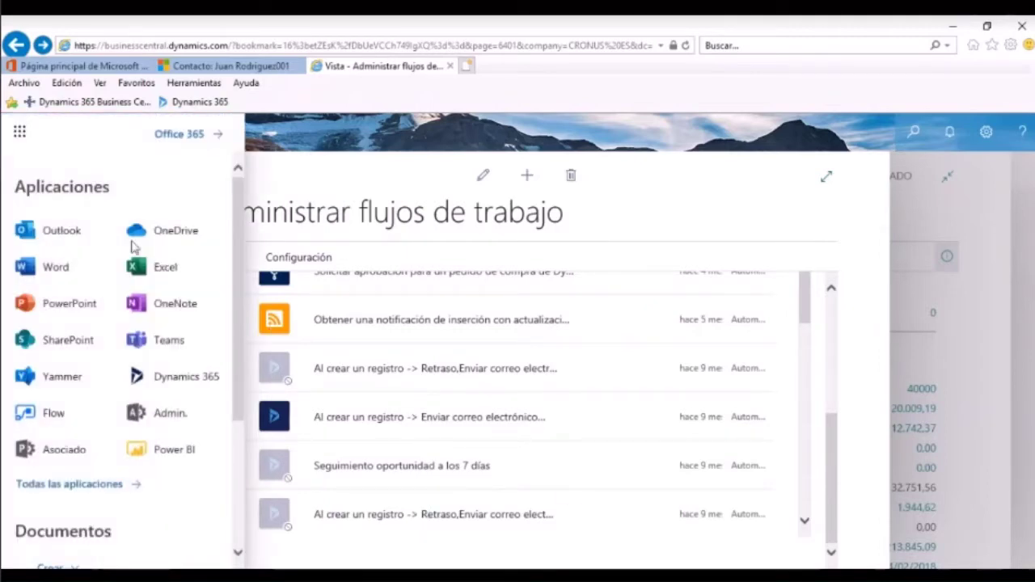
pyautogui.click(64, 240)
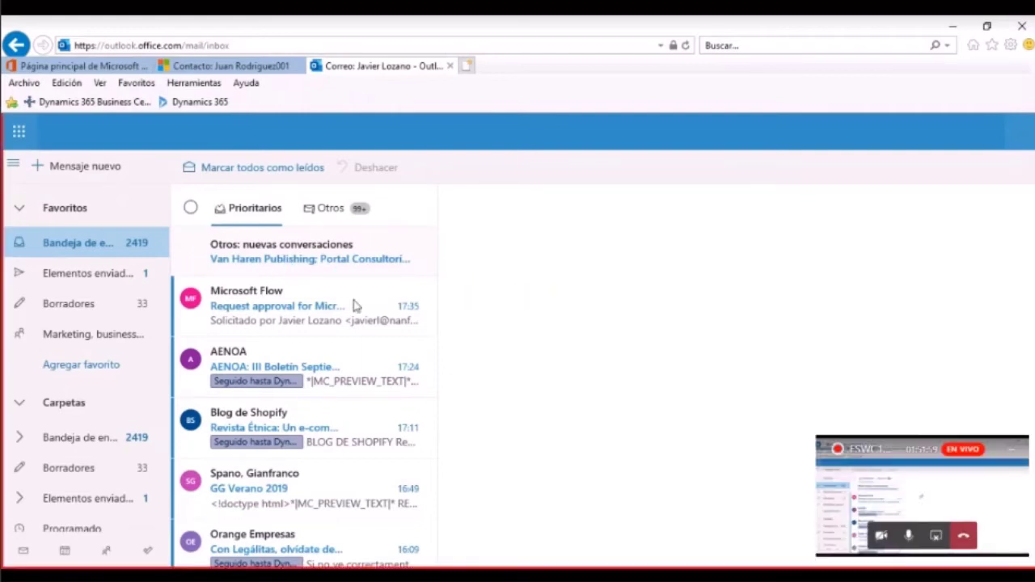
pyautogui.click(270, 316)
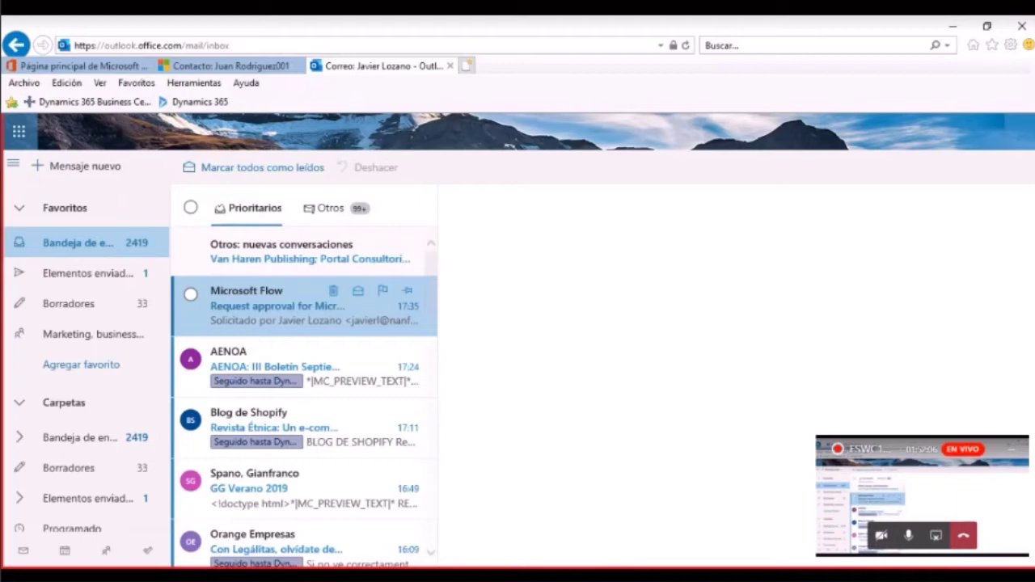
pyautogui.click(324, 299)
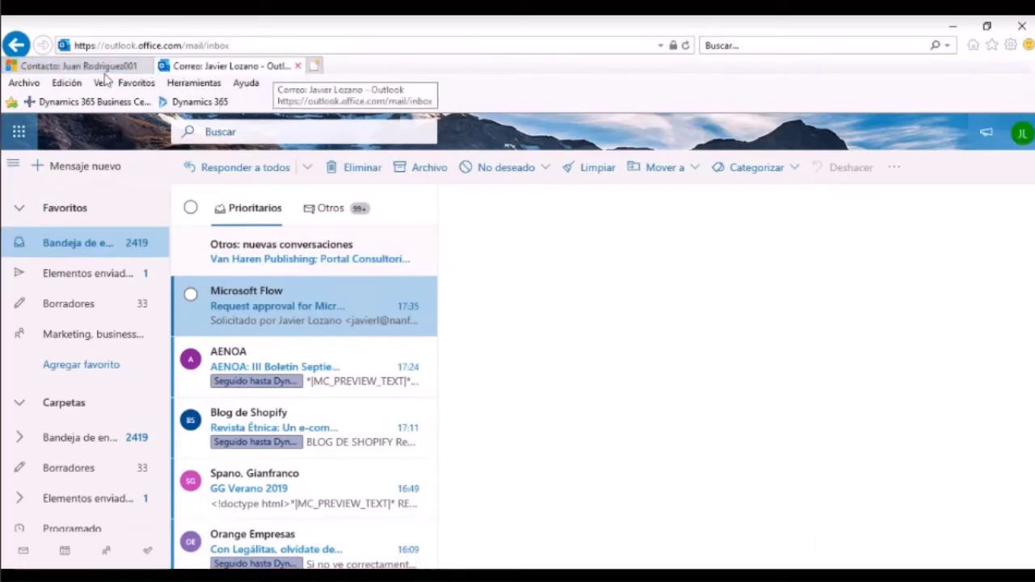
# Close the other browser tabs, try again to open the Microsoft Flow message, and close Outlook.
pyautogui.click(143, 67)
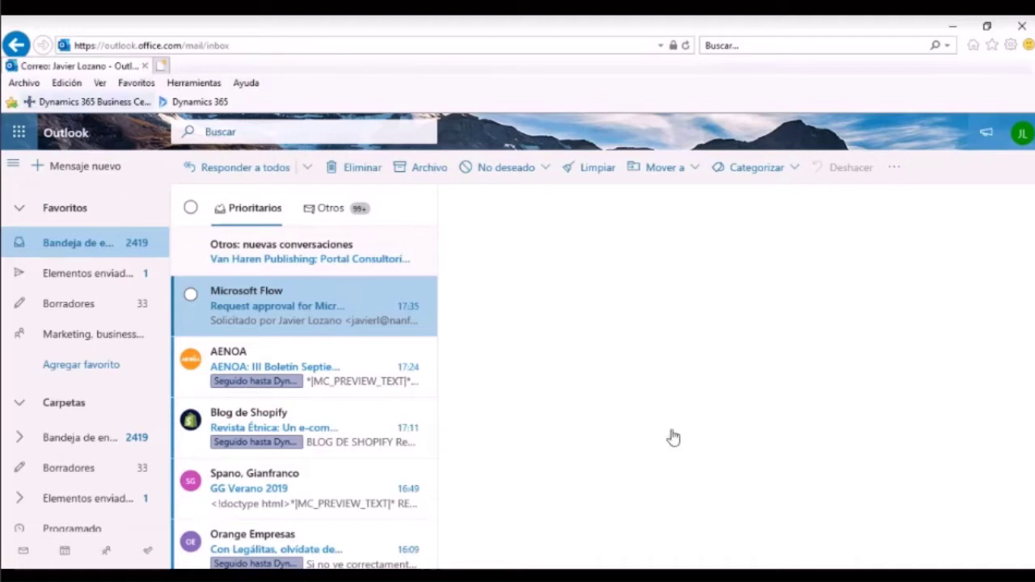
pyautogui.doubleClick(338, 306)
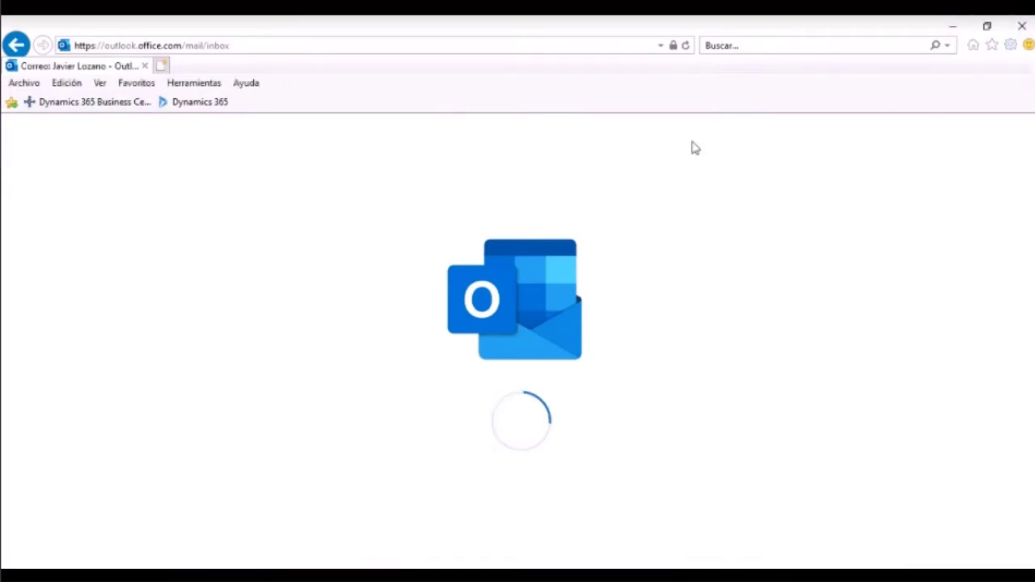
pyautogui.click(145, 65)
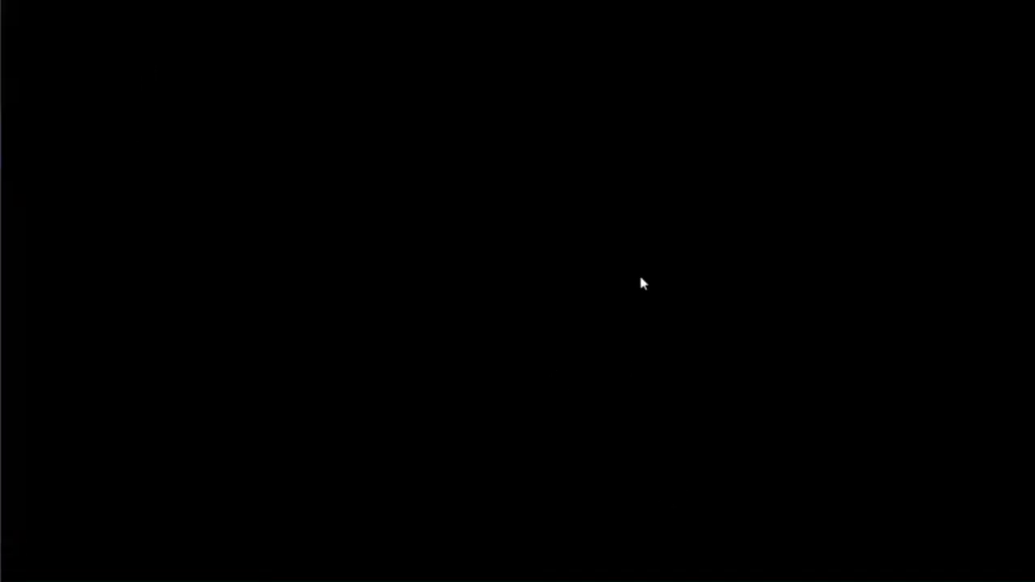
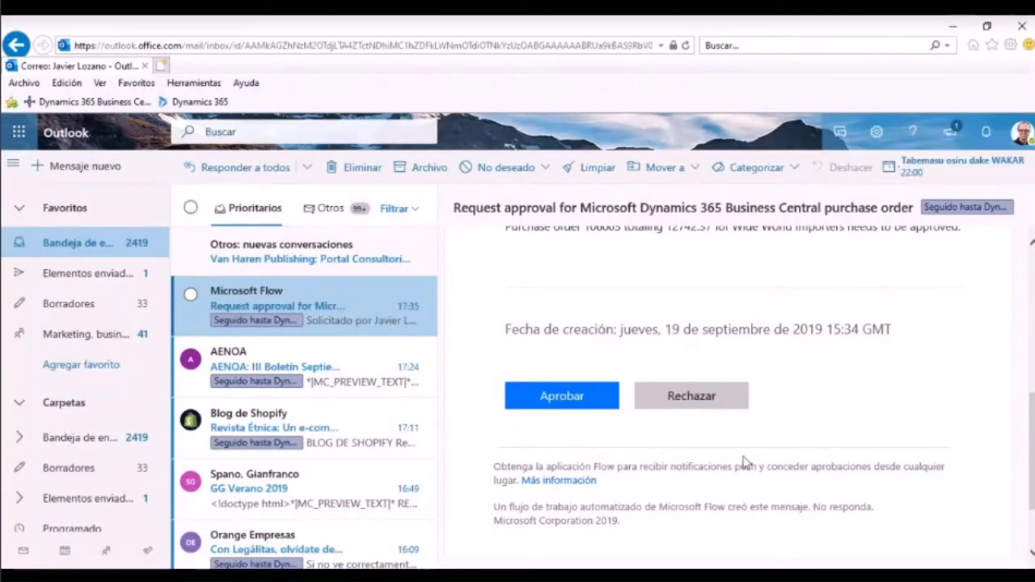
# Approve the purchase order request from the Outlook message, adding the comment "Es una buena opcion", and finish the response in Flow.
pyautogui.click(558, 405)
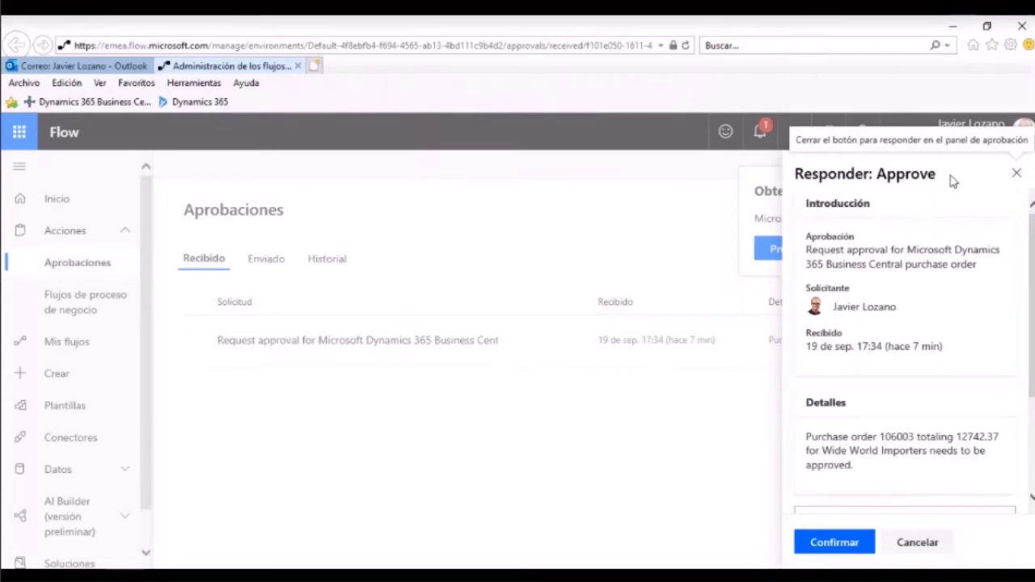
pyautogui.moveTo(966, 173); pyautogui.dragTo(794, 173)
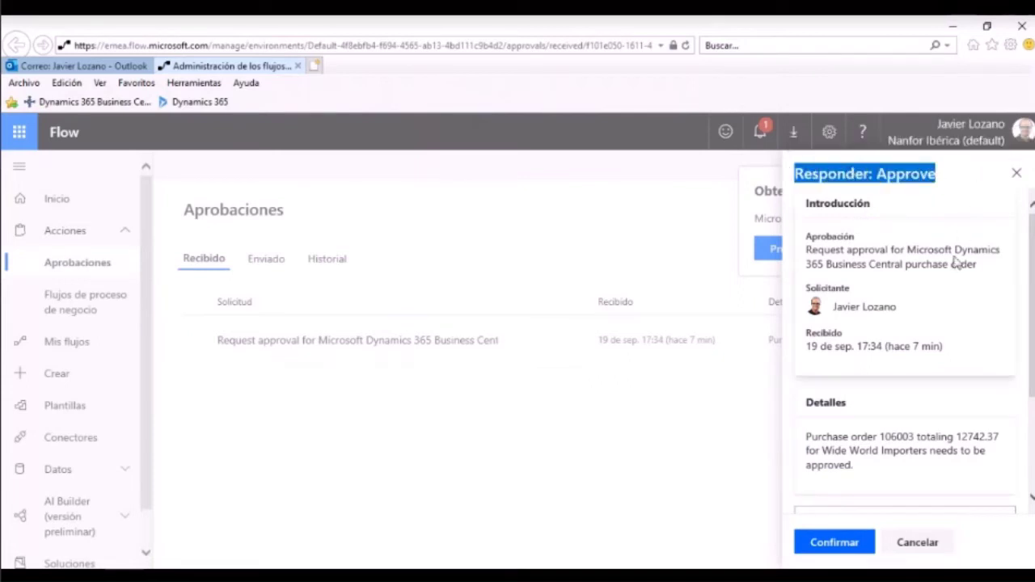
pyautogui.scroll(-1, 1028, 323)
pyautogui.scroll(-3, 976, 416)
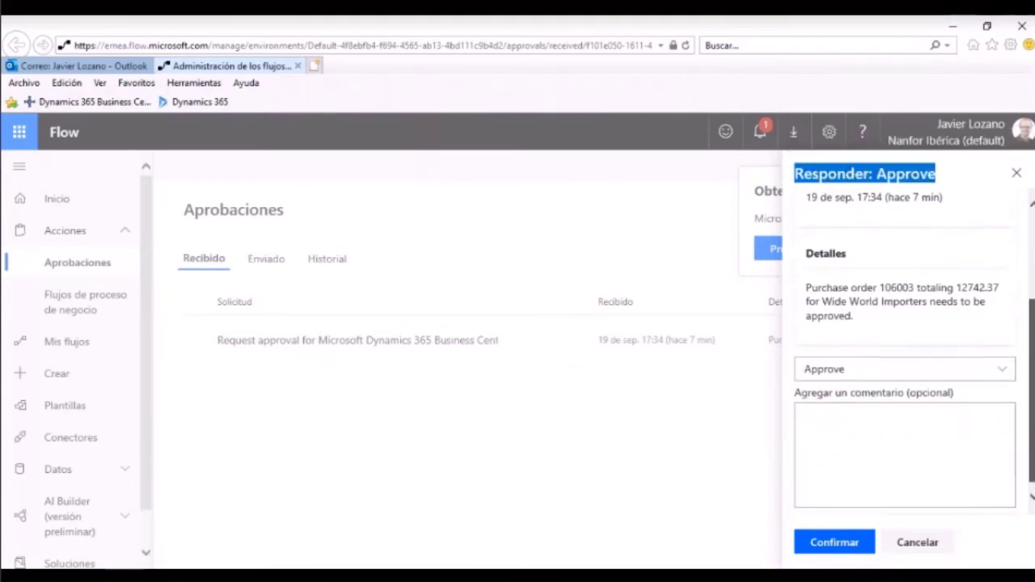
pyautogui.click(1003, 360)
pyautogui.click(879, 388)
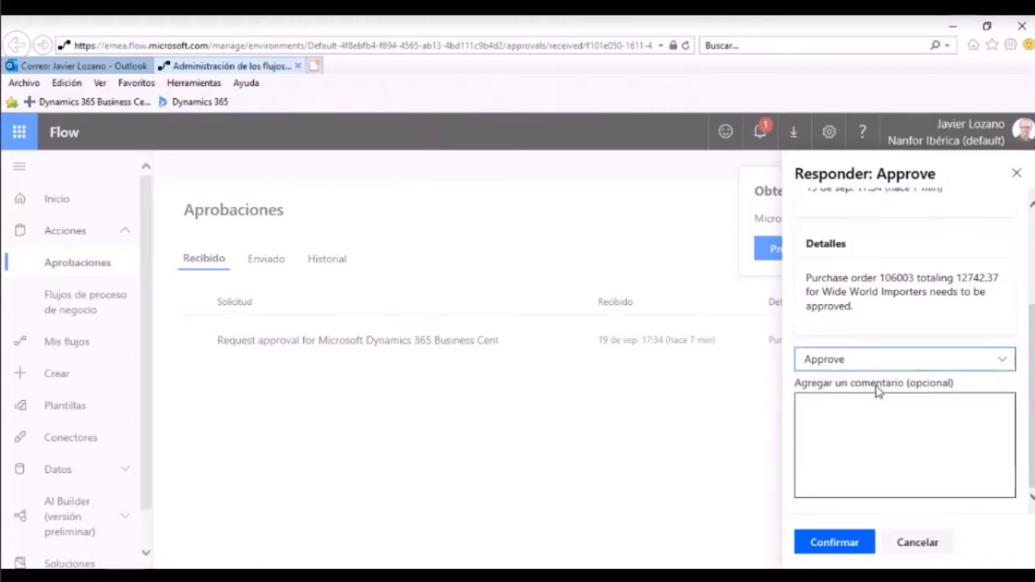
pyautogui.click(827, 409)
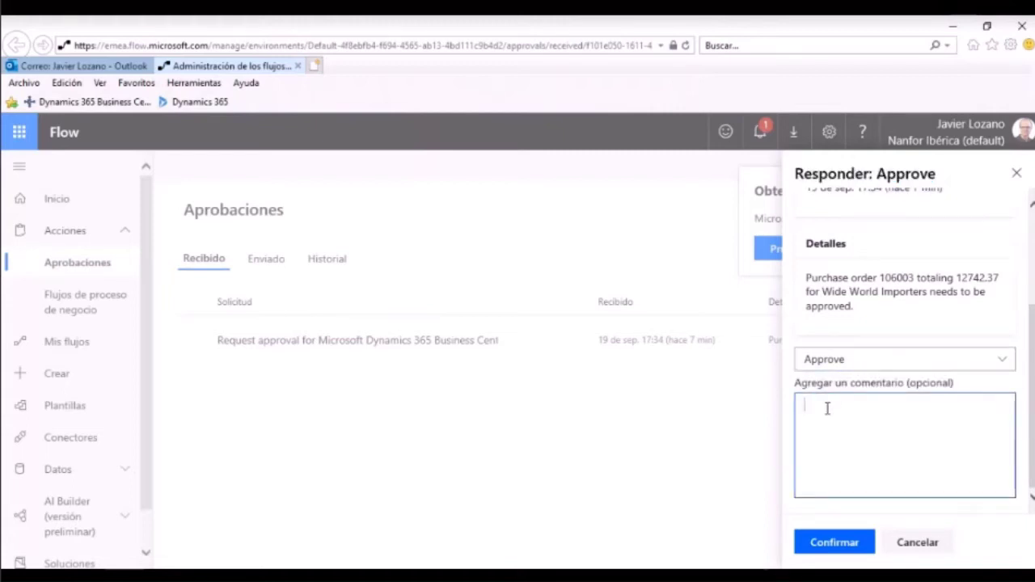
pyautogui.write('Es una buena opcion')
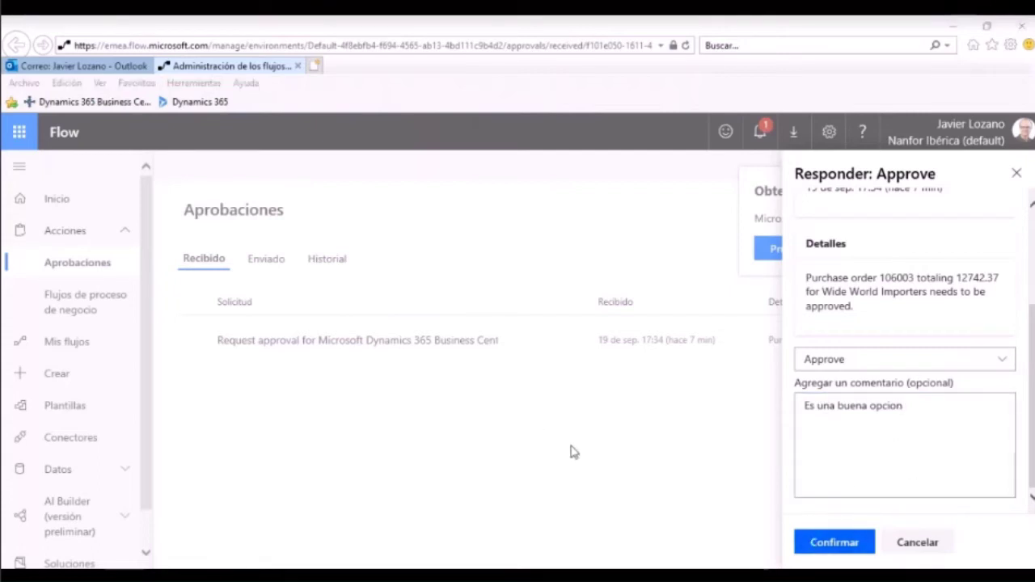
pyautogui.click(845, 543)
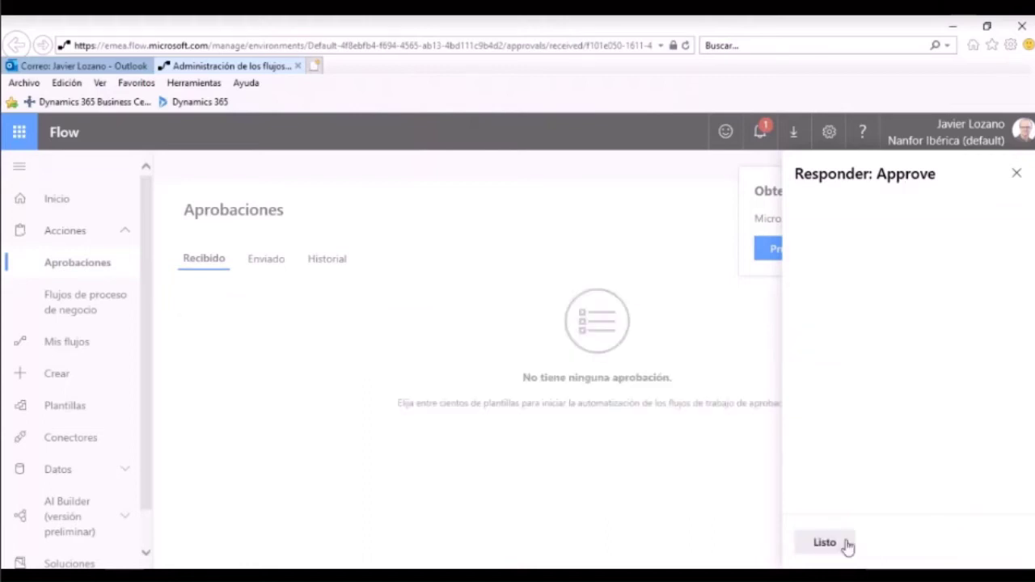
pyautogui.click(827, 542)
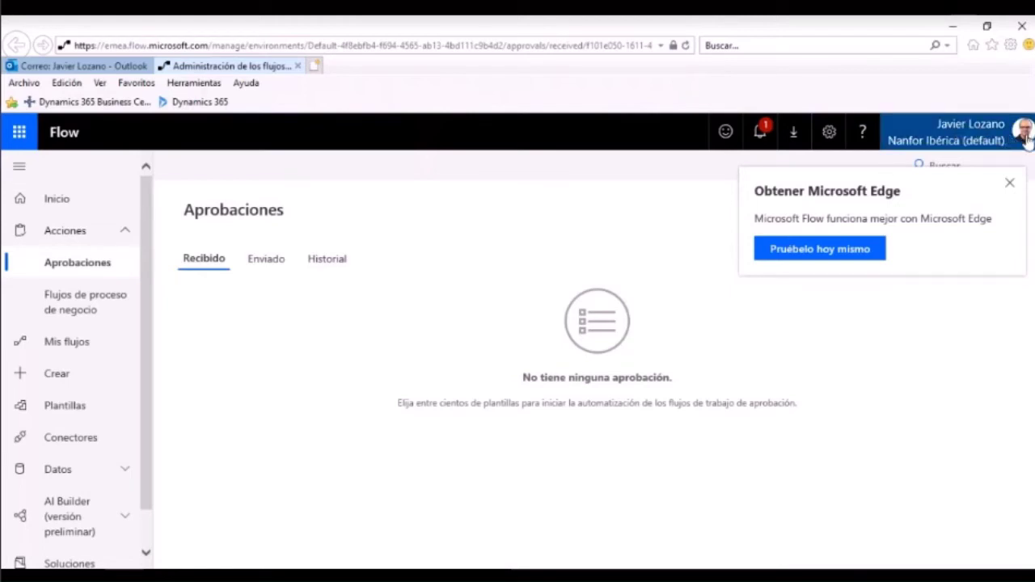
# Switch to Business Central through the Office 365 home page and Dynamics 365 apps, closing the Outlook and Flow tabs.
pyautogui.click(20, 138)
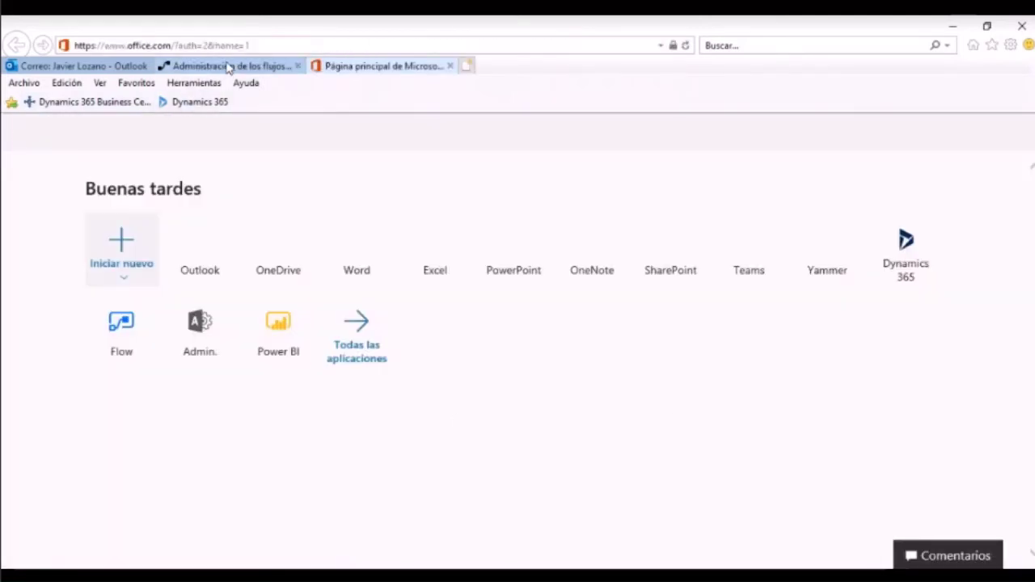
pyautogui.click(230, 66)
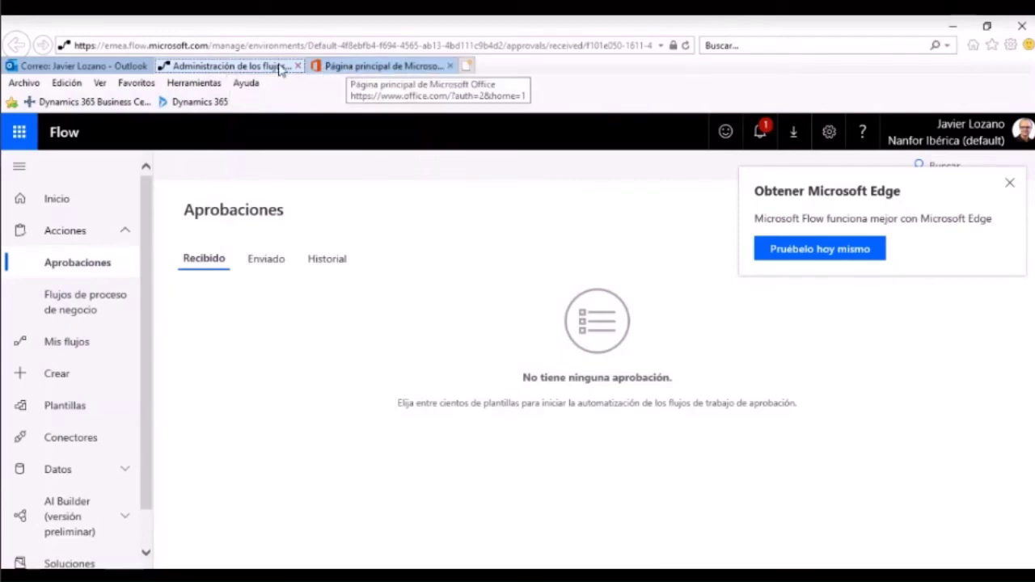
pyautogui.click(105, 66)
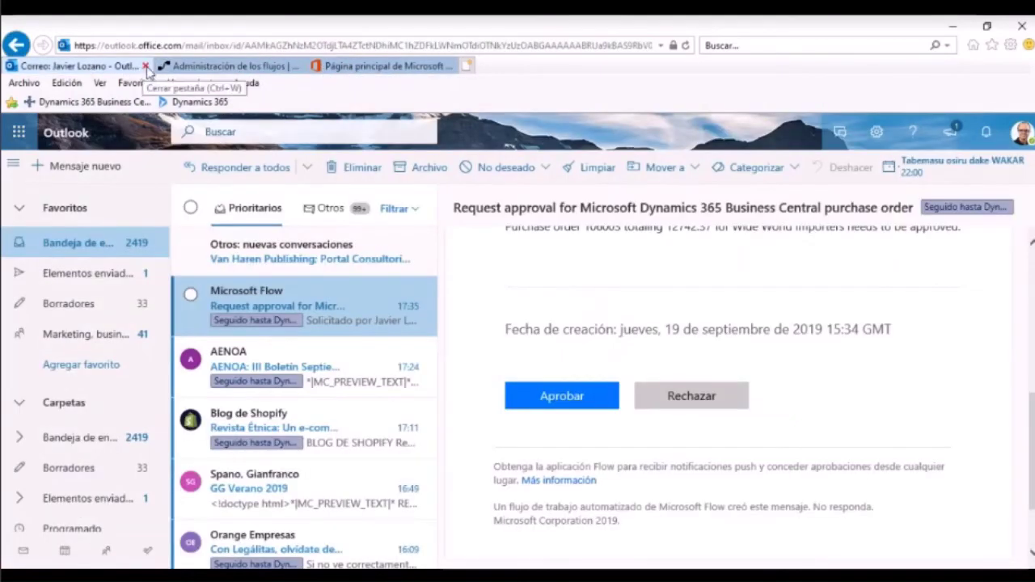
pyautogui.click(146, 66)
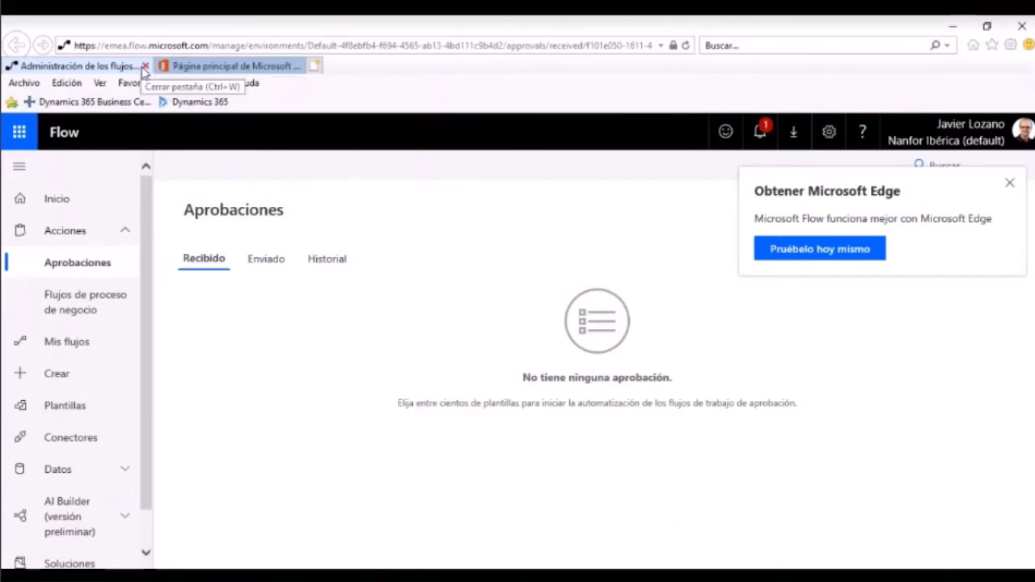
pyautogui.click(144, 66)
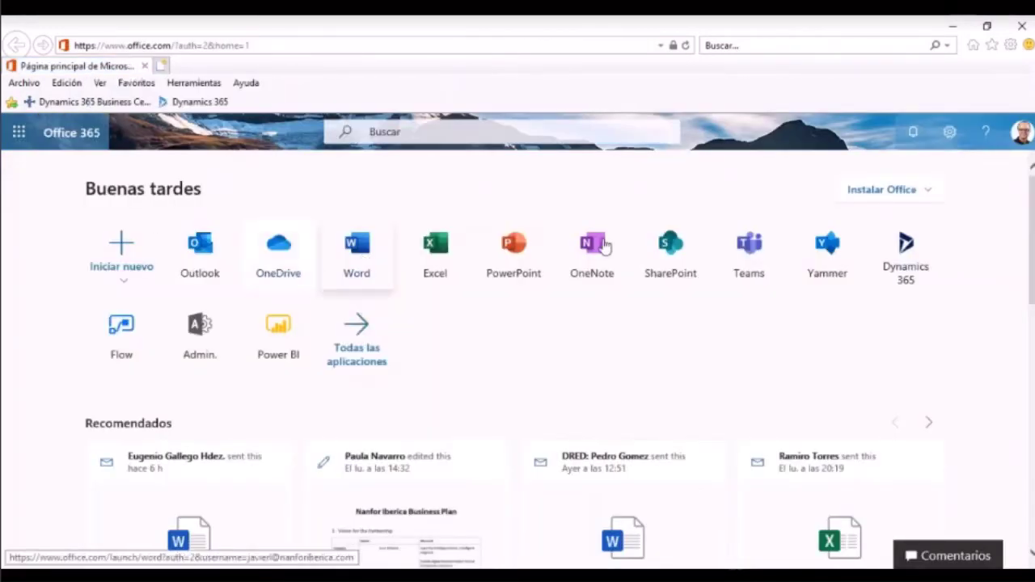
pyautogui.click(906, 272)
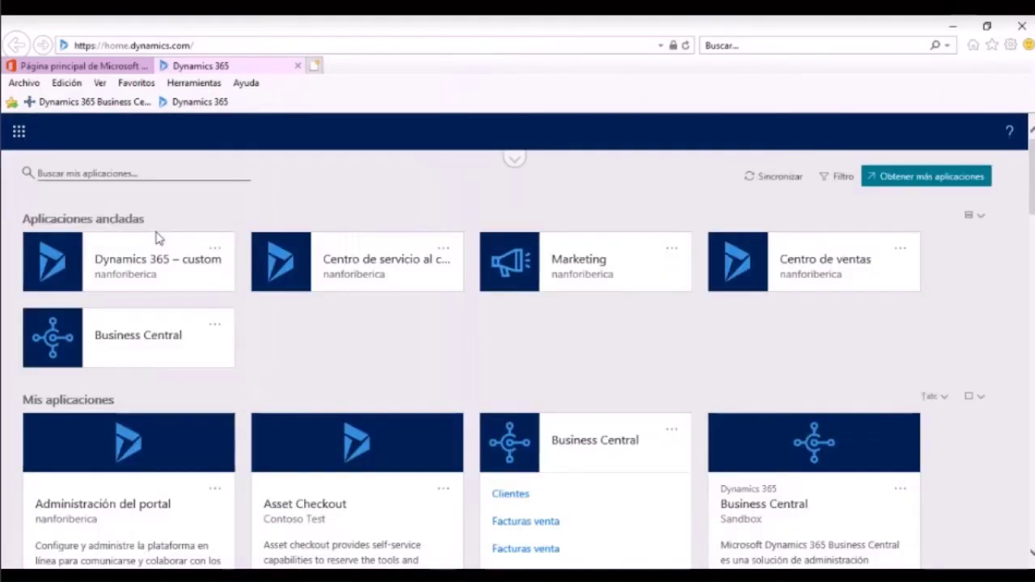
pyautogui.click(139, 346)
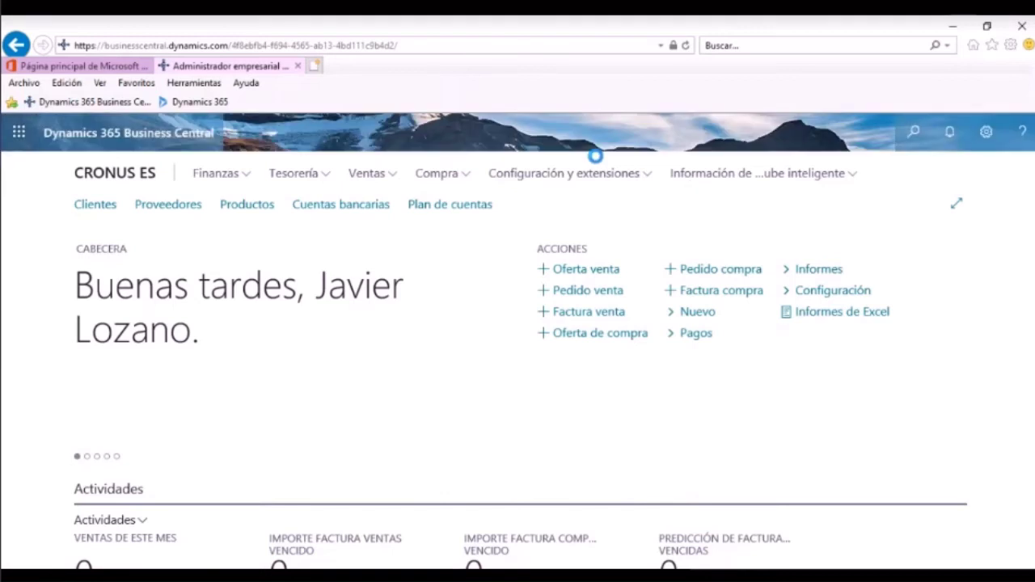
pyautogui.click(916, 135)
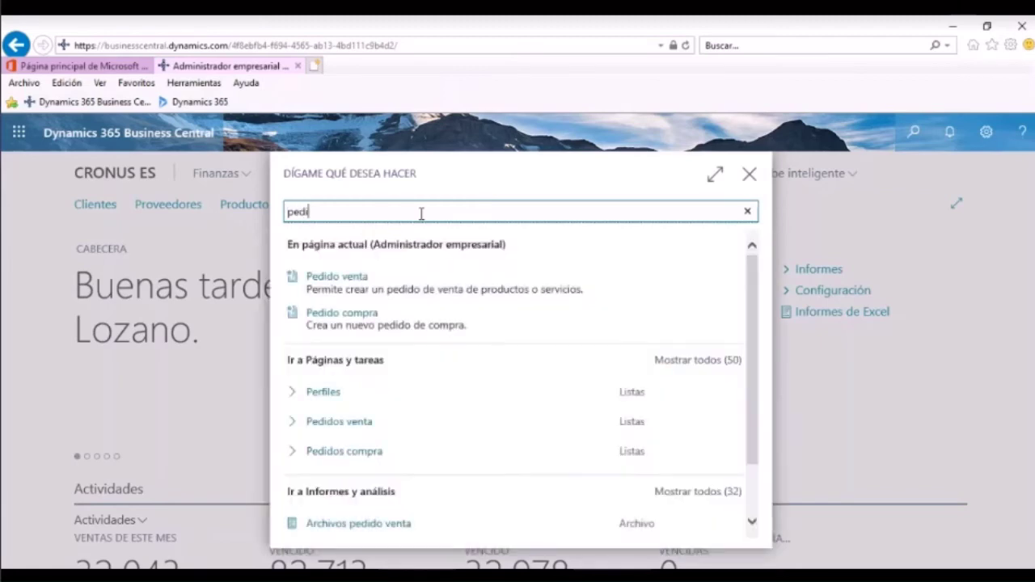
pyautogui.click(357, 323)
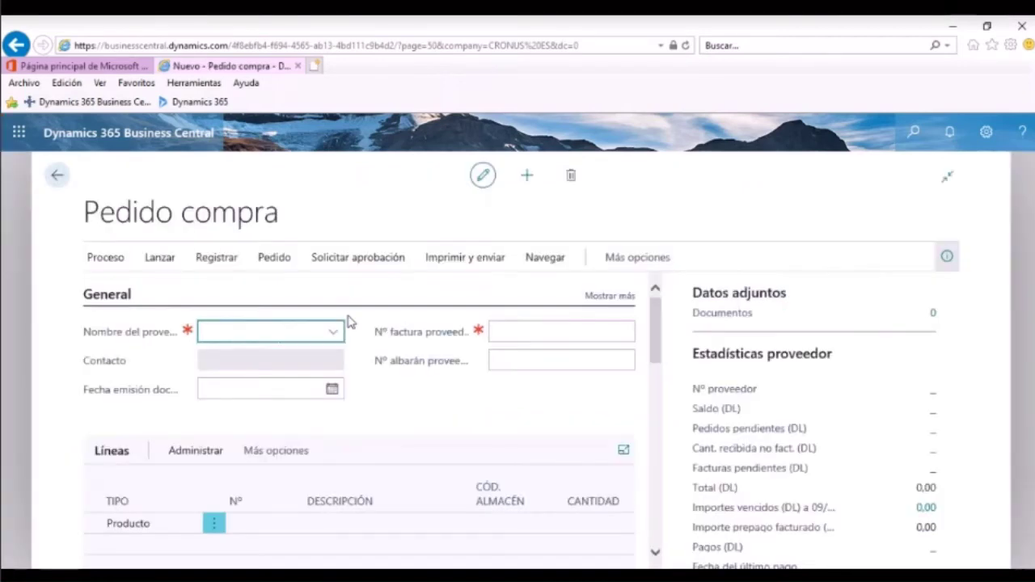
pyautogui.click(61, 177)
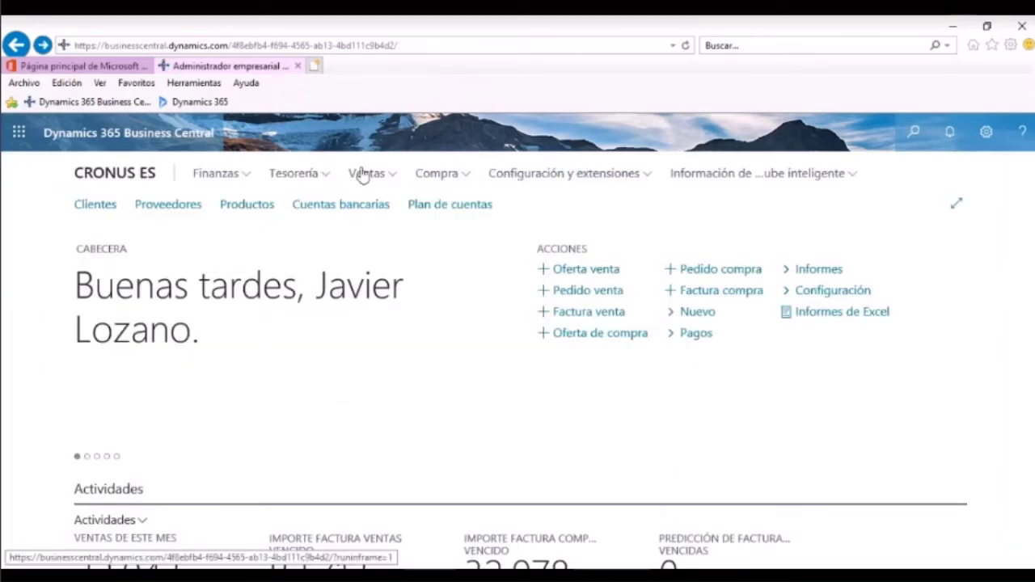
# Open the Pedidos compra list to check the approval status of the purchase orders.
pyautogui.click(465, 178)
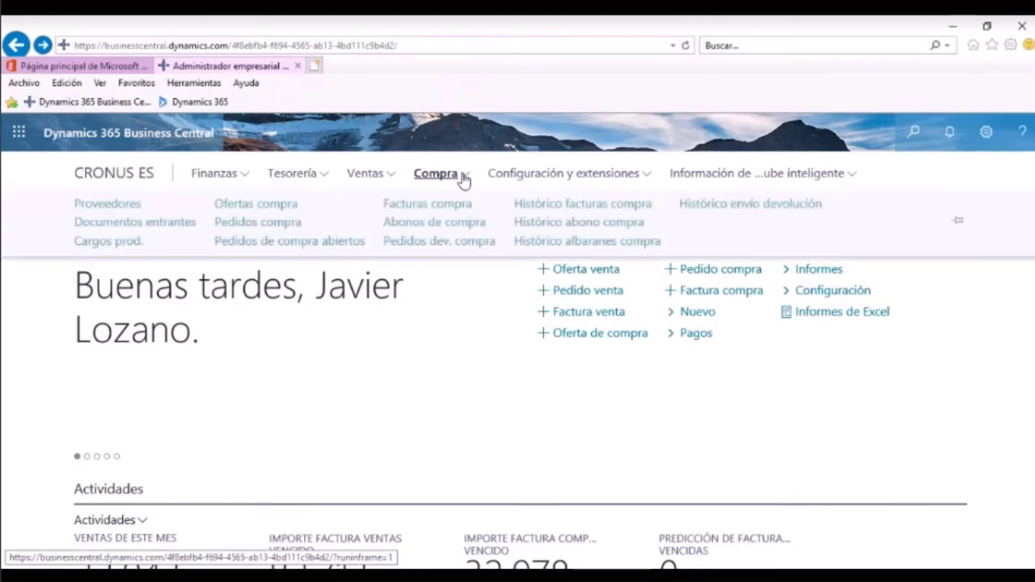
pyautogui.click(273, 229)
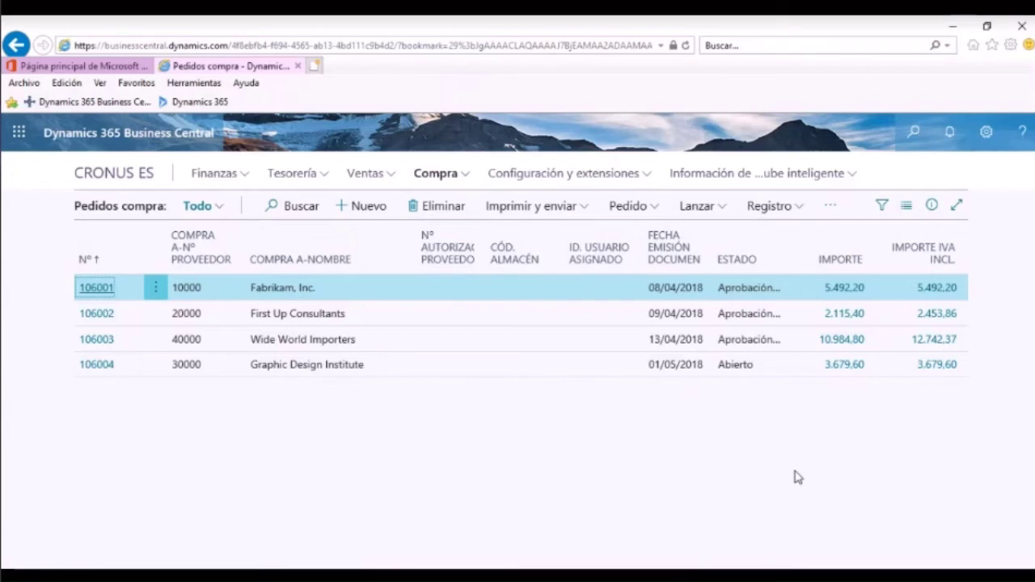
# Search for "usuario", open the Usuarios list, and review the permission sets, group memberships and user settings of the ADMIN user.
pyautogui.click(915, 134)
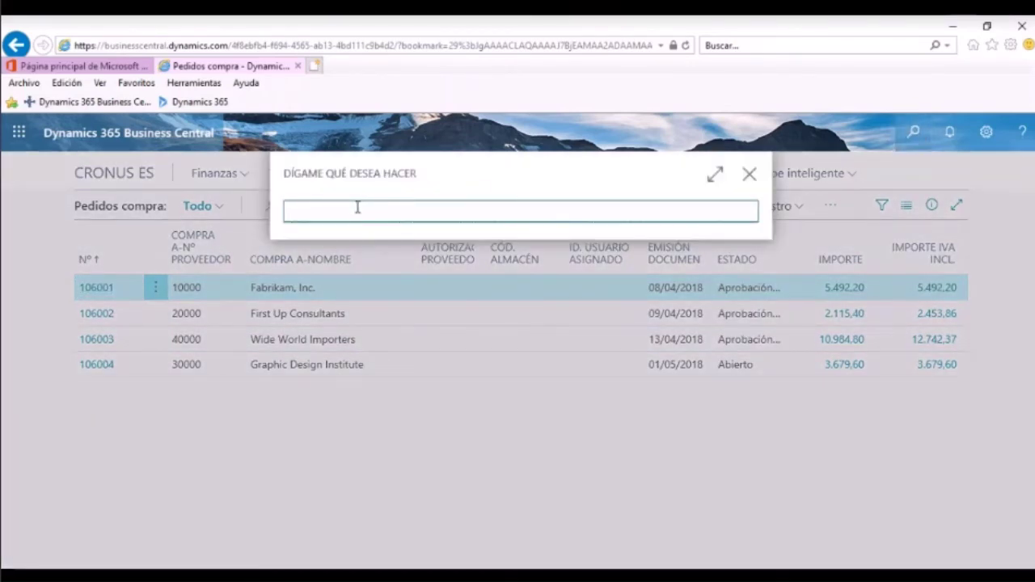
pyautogui.write('usuario')
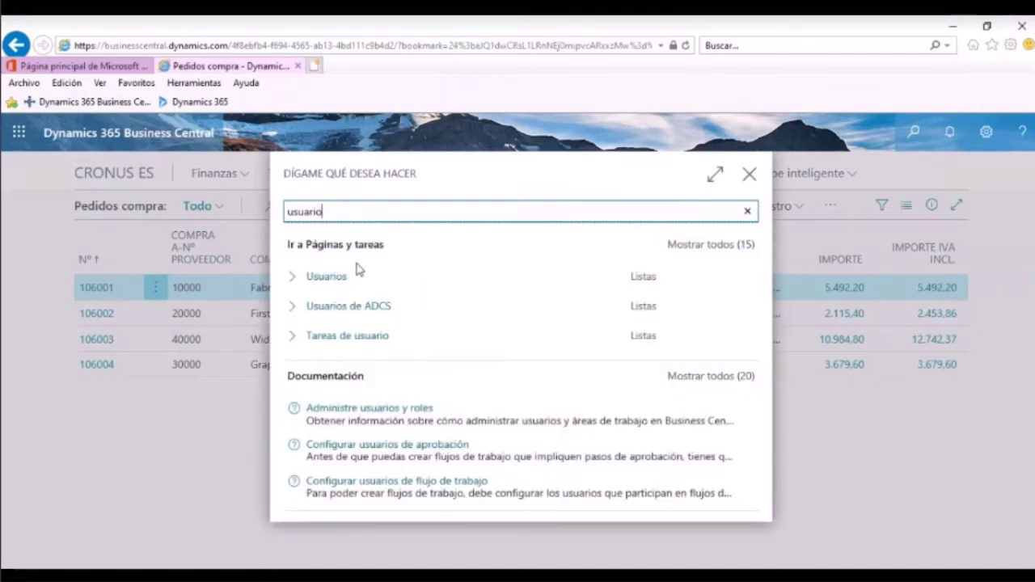
pyautogui.click(327, 276)
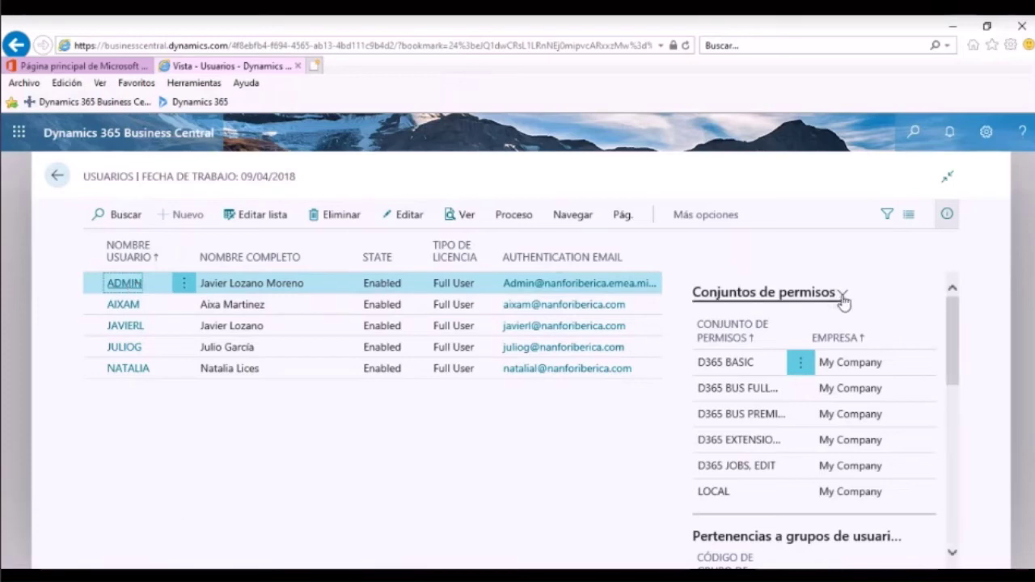
pyautogui.scroll(-2, 949, 340)
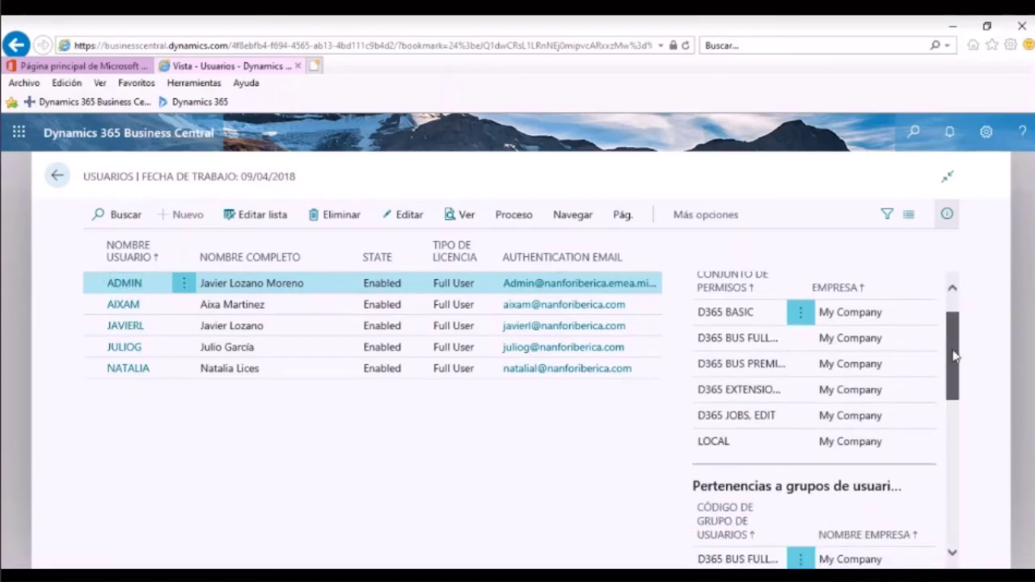
pyautogui.moveTo(954, 355); pyautogui.dragTo(955, 449)
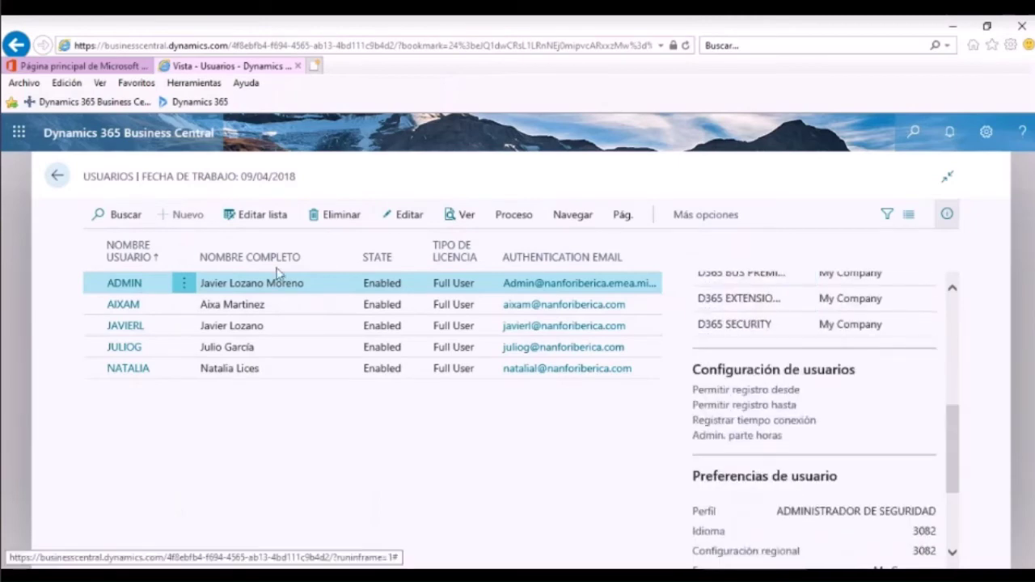
# Open the second user's card in full width and expand its Acceso servicio web and Autenticación de Office 365 sections.
pyautogui.click(132, 307)
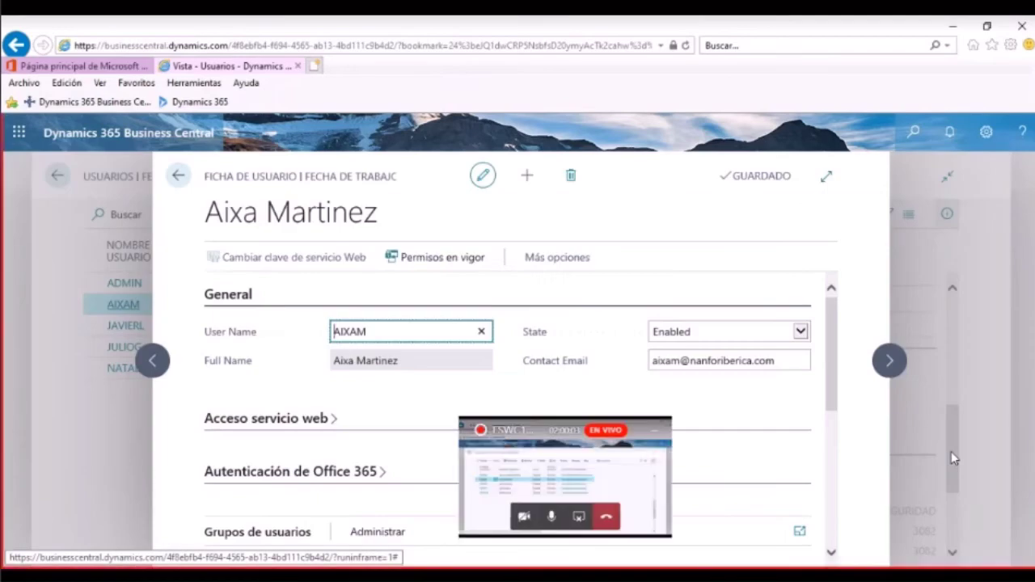
pyautogui.click(827, 178)
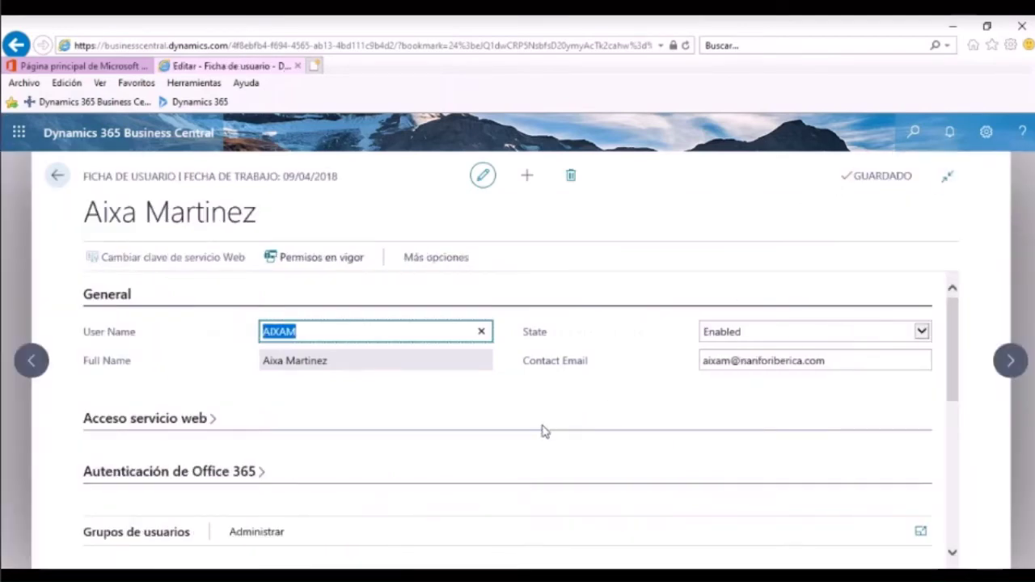
pyautogui.scroll(-1, 558, 408)
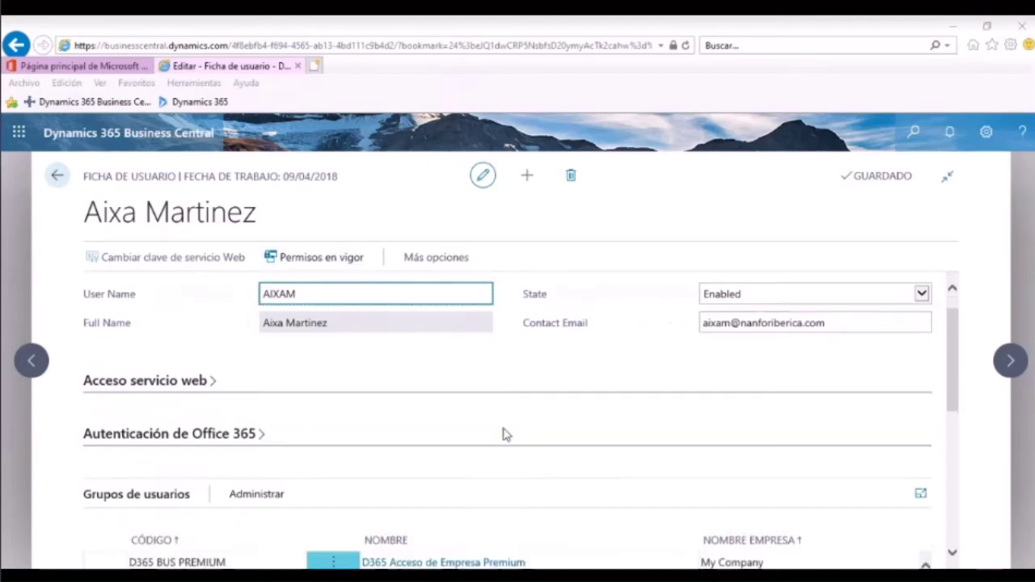
pyautogui.click(206, 377)
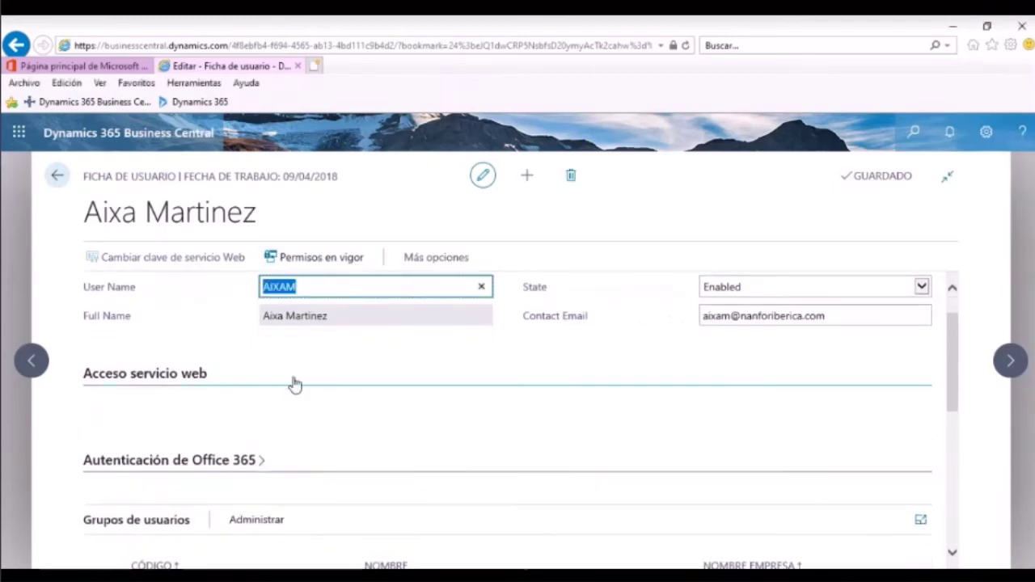
pyautogui.scroll(-2, 324, 379)
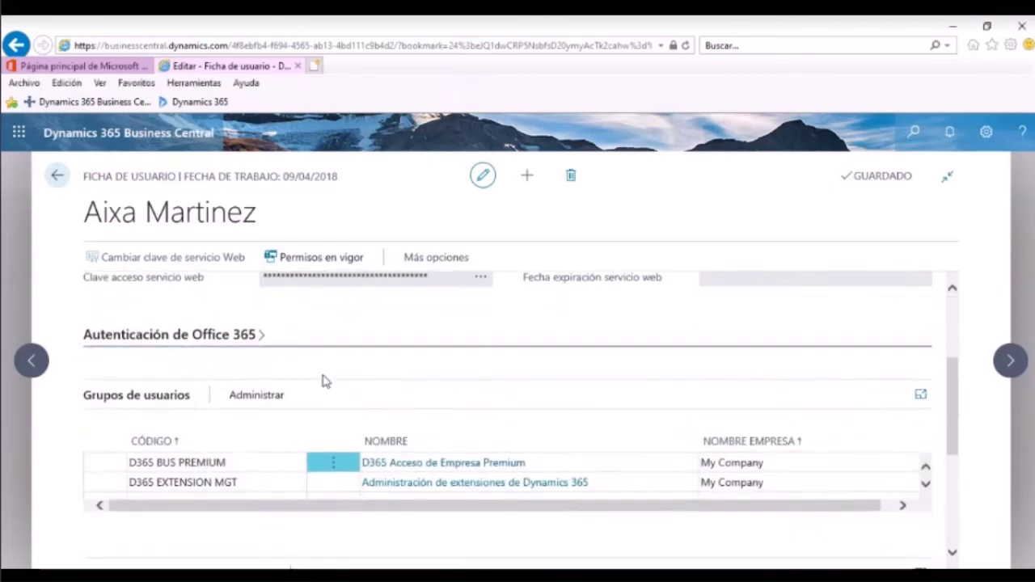
pyautogui.click(254, 351)
pyautogui.scroll(-3, 374, 359)
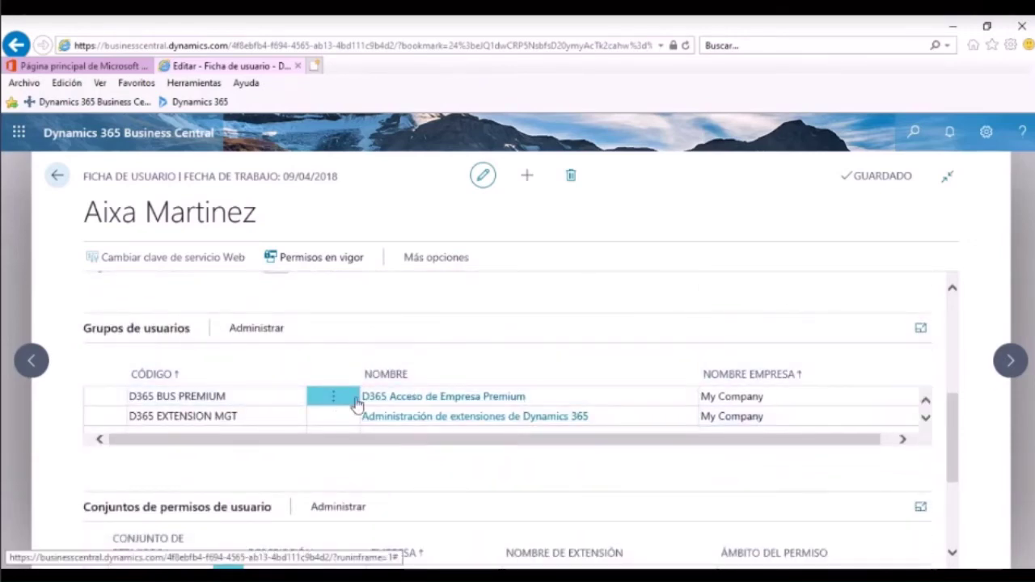
# Add the D365 BUS FULL ACCESS group on a new line in the user's Grupos de usuarios section.
pyautogui.click(253, 336)
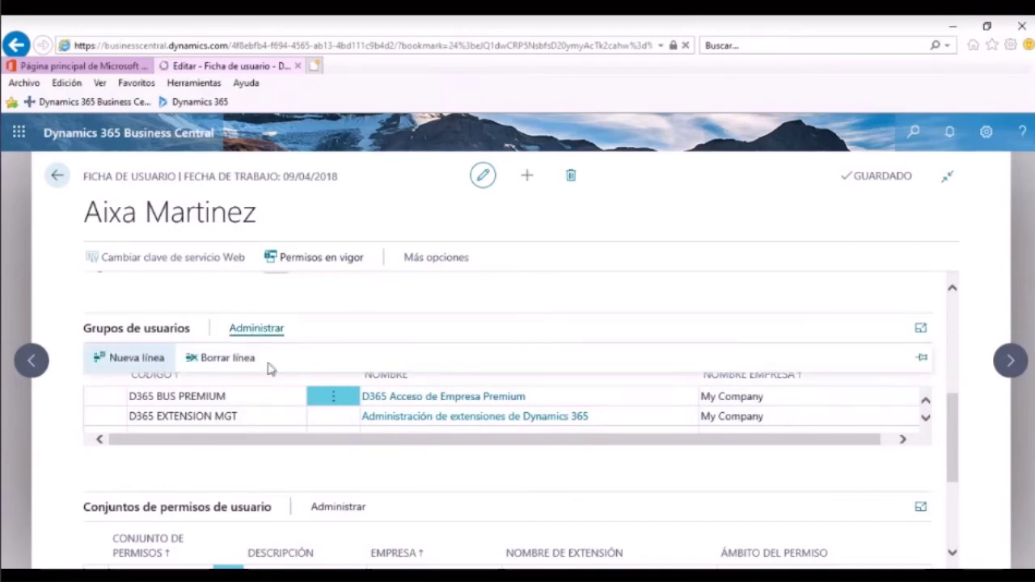
pyautogui.click(925, 417)
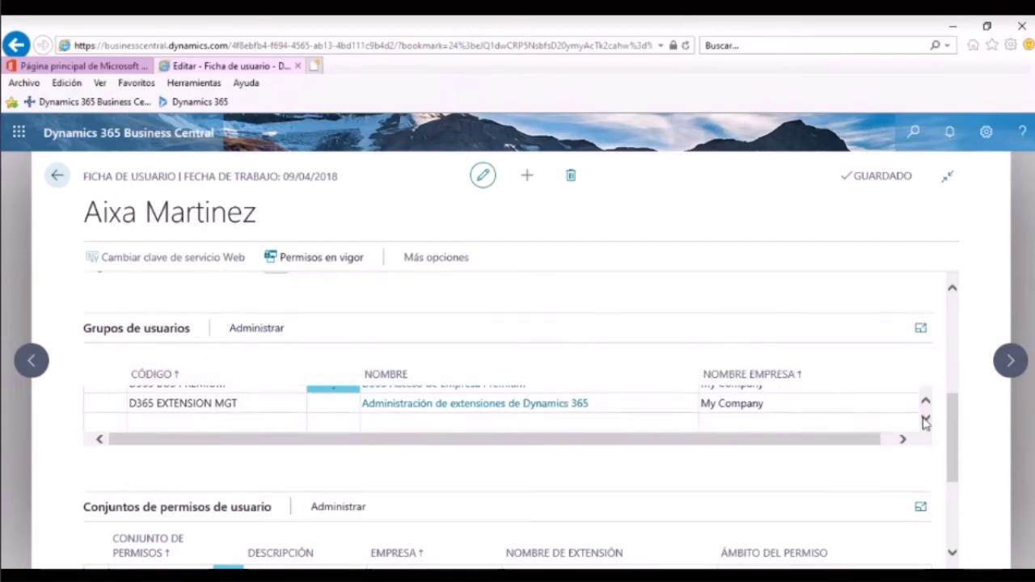
pyautogui.click(281, 426)
pyautogui.click(339, 432)
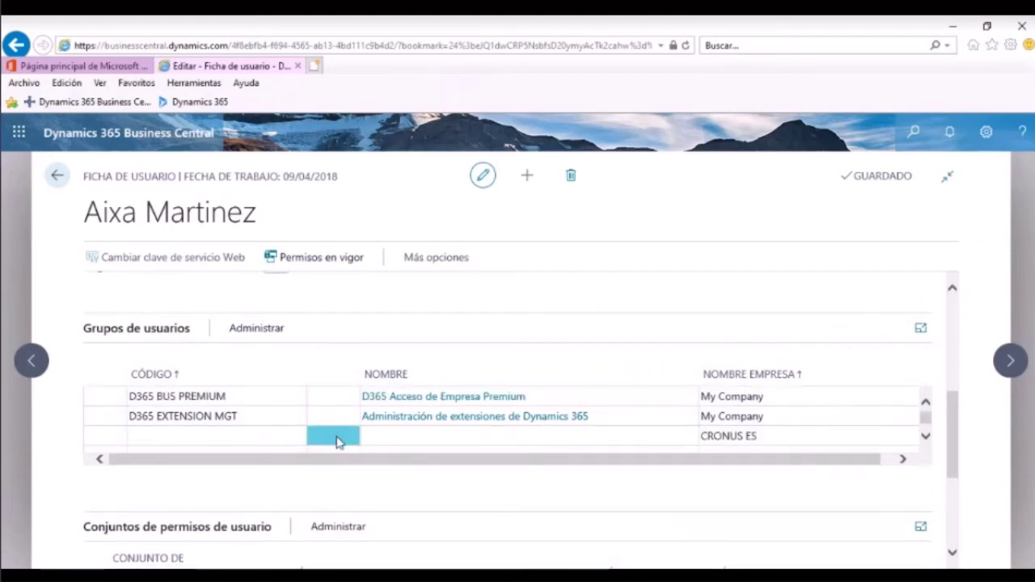
pyautogui.click(299, 440)
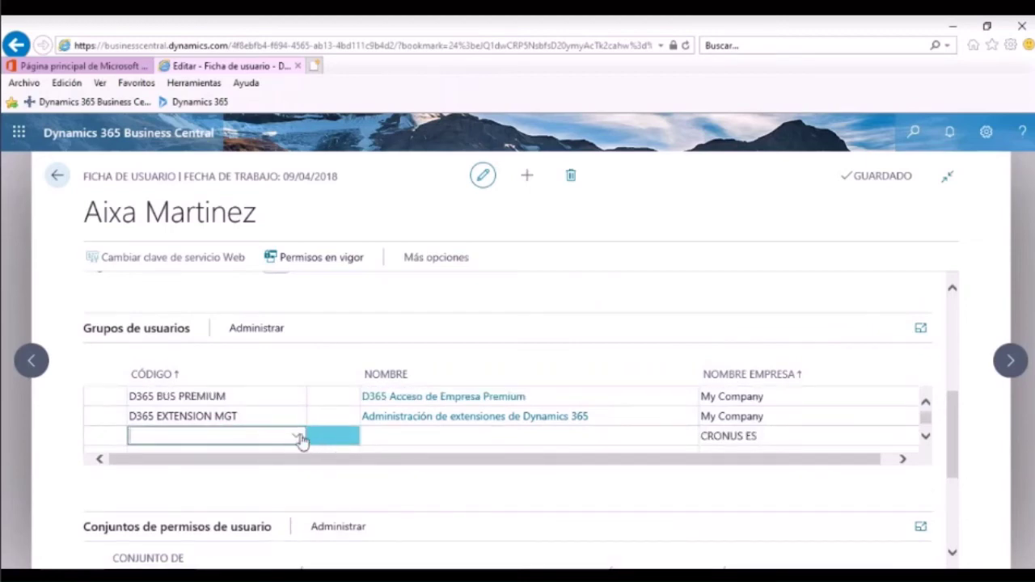
pyautogui.click(298, 435)
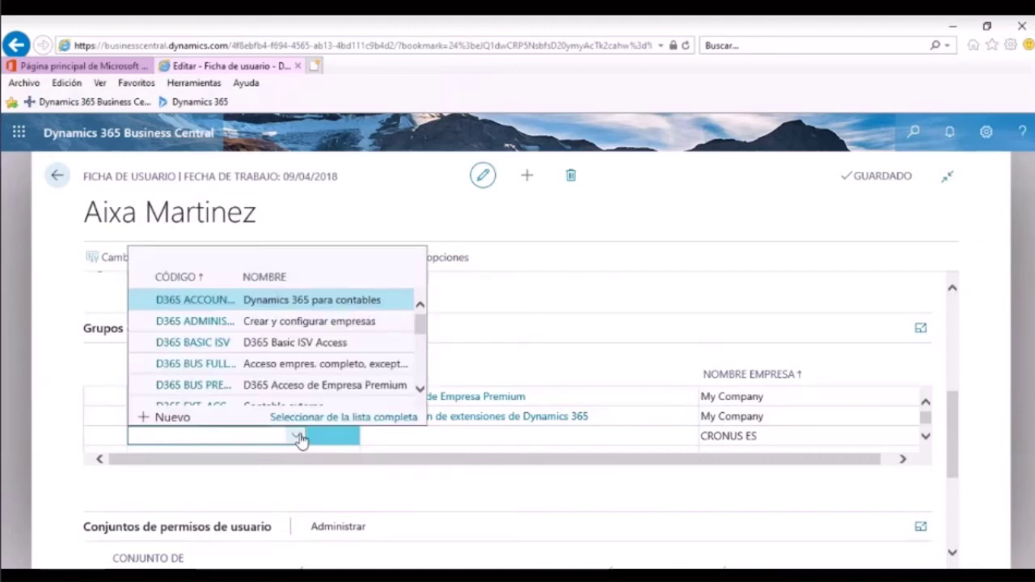
pyautogui.click(300, 366)
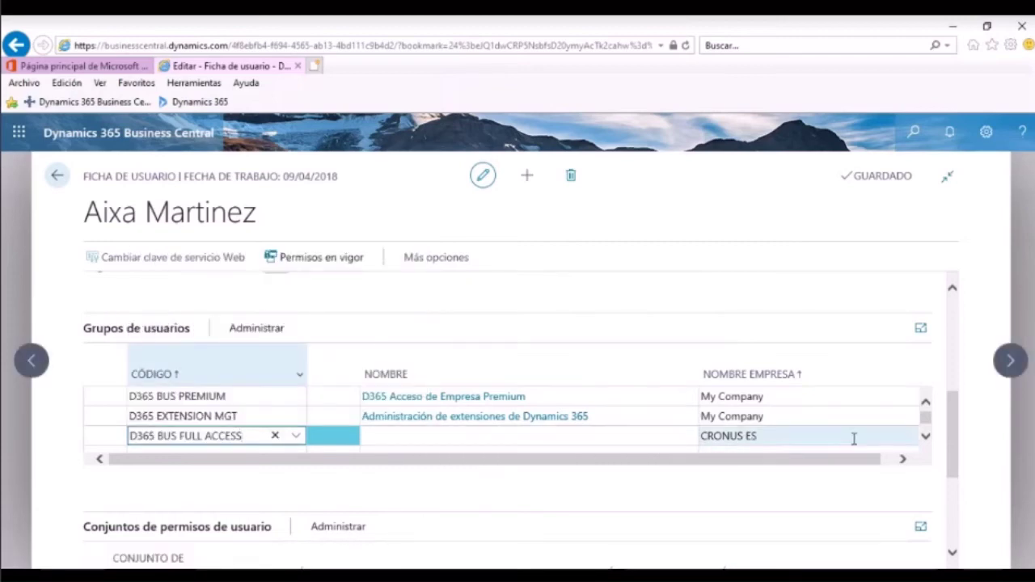
# Examine the companies available for the new D365 BUS FULL ACCESS line, leaving CRONUS ES assigned.
pyautogui.click(904, 440)
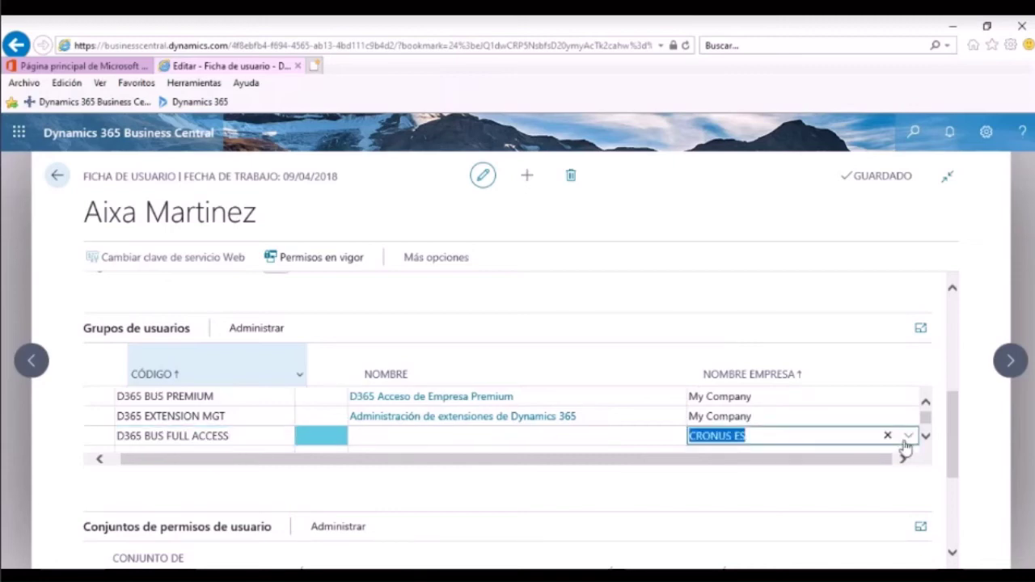
pyautogui.click(909, 437)
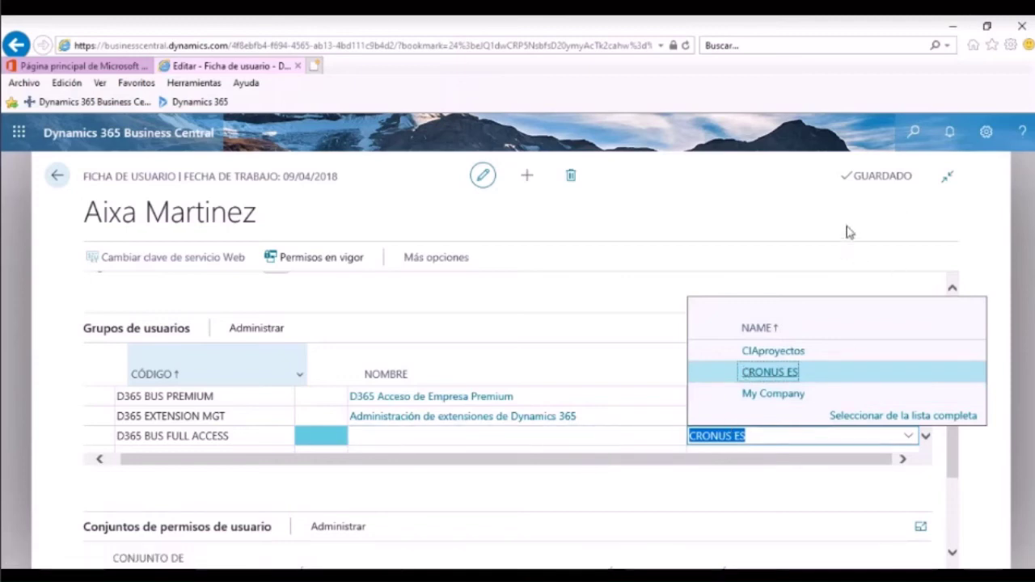
pyautogui.click(870, 202)
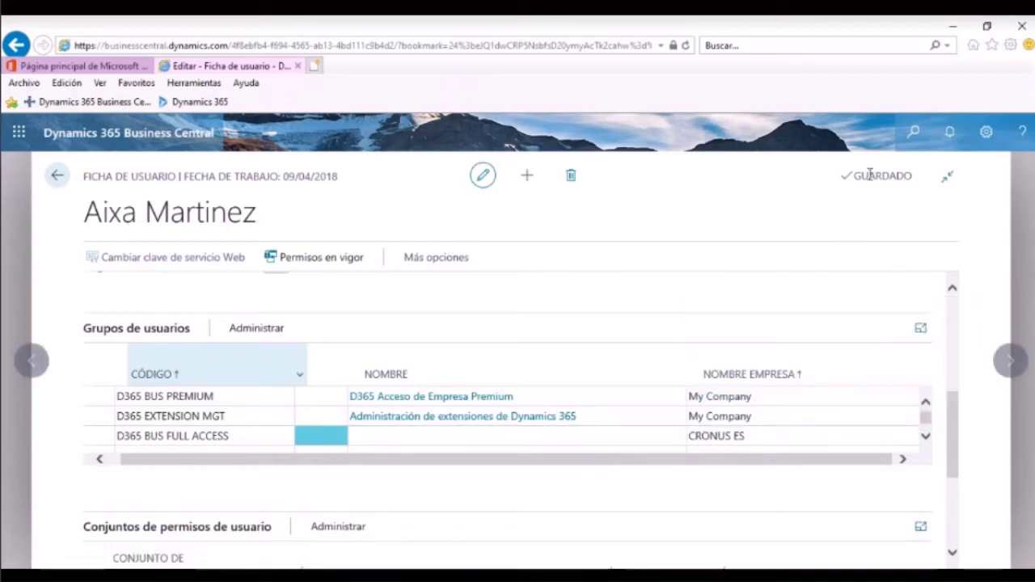
# Close the user card and the Usuarios list to return to the Pedidos compra list.
pyautogui.click(56, 176)
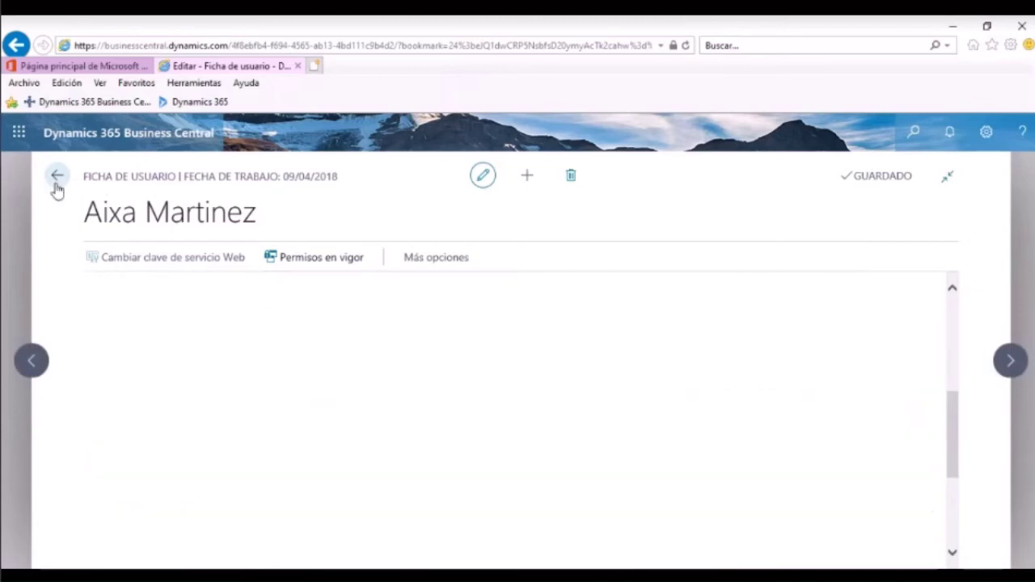
pyautogui.click(56, 185)
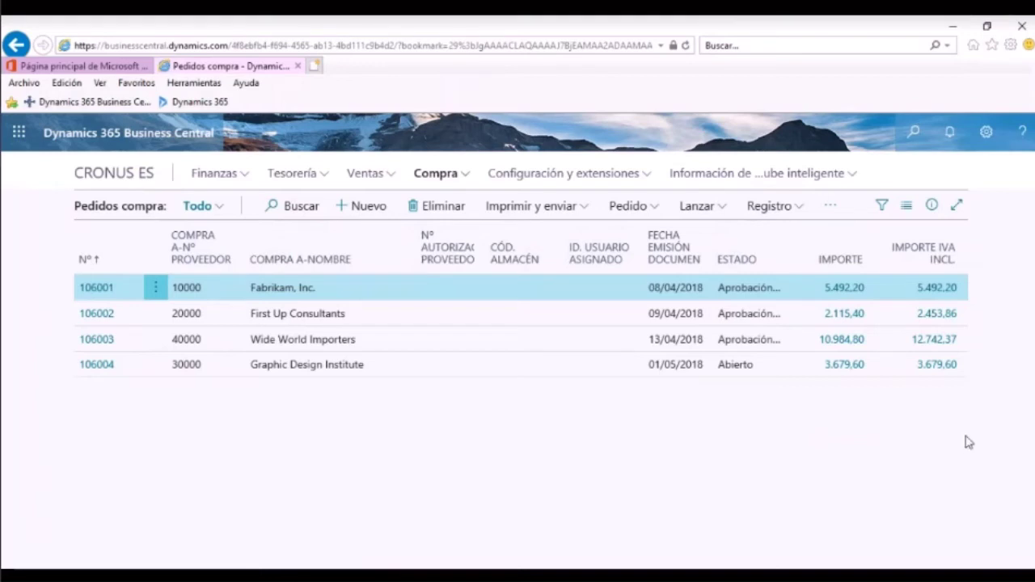
pyautogui.click(914, 132)
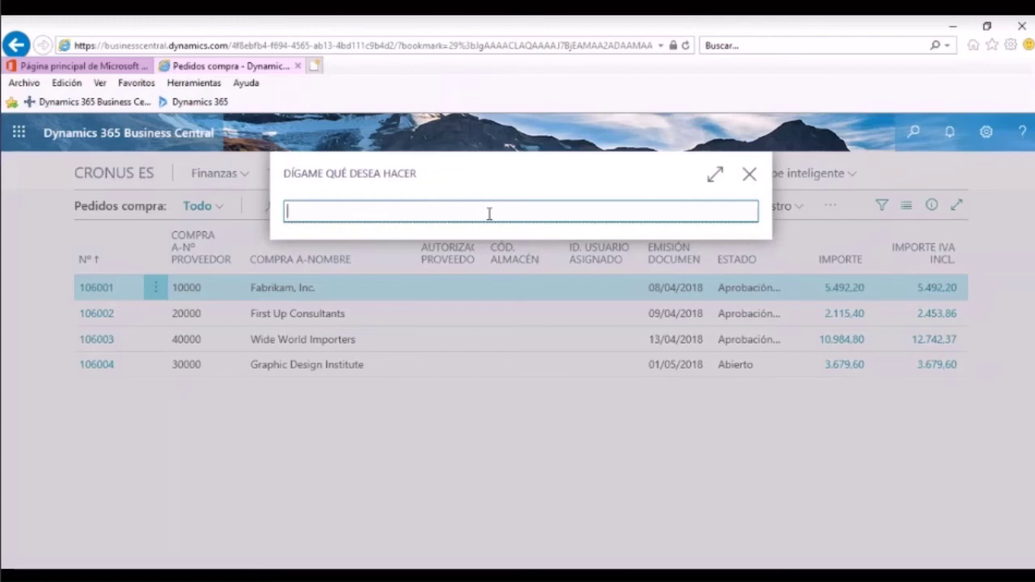
pyautogui.click(749, 178)
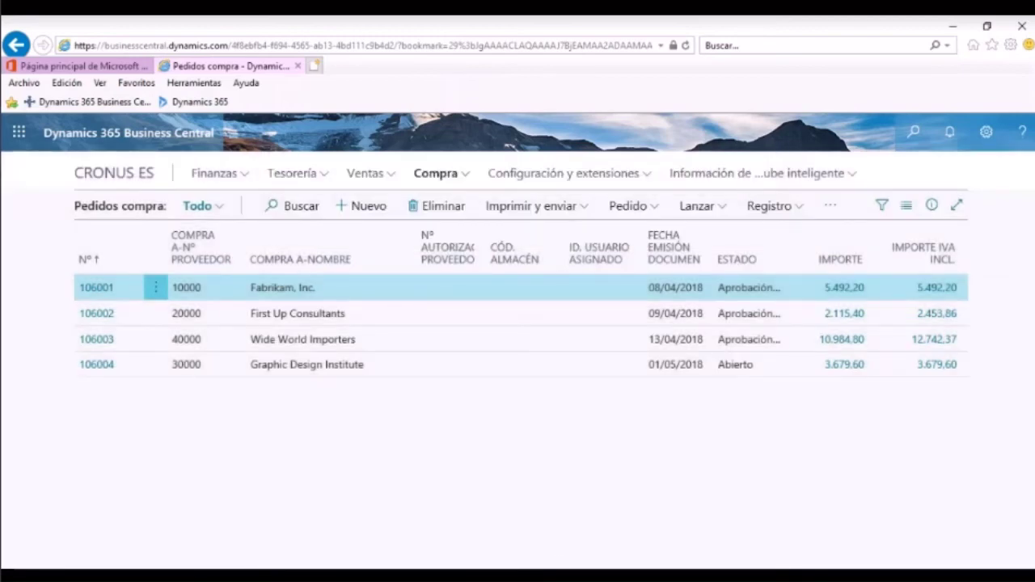